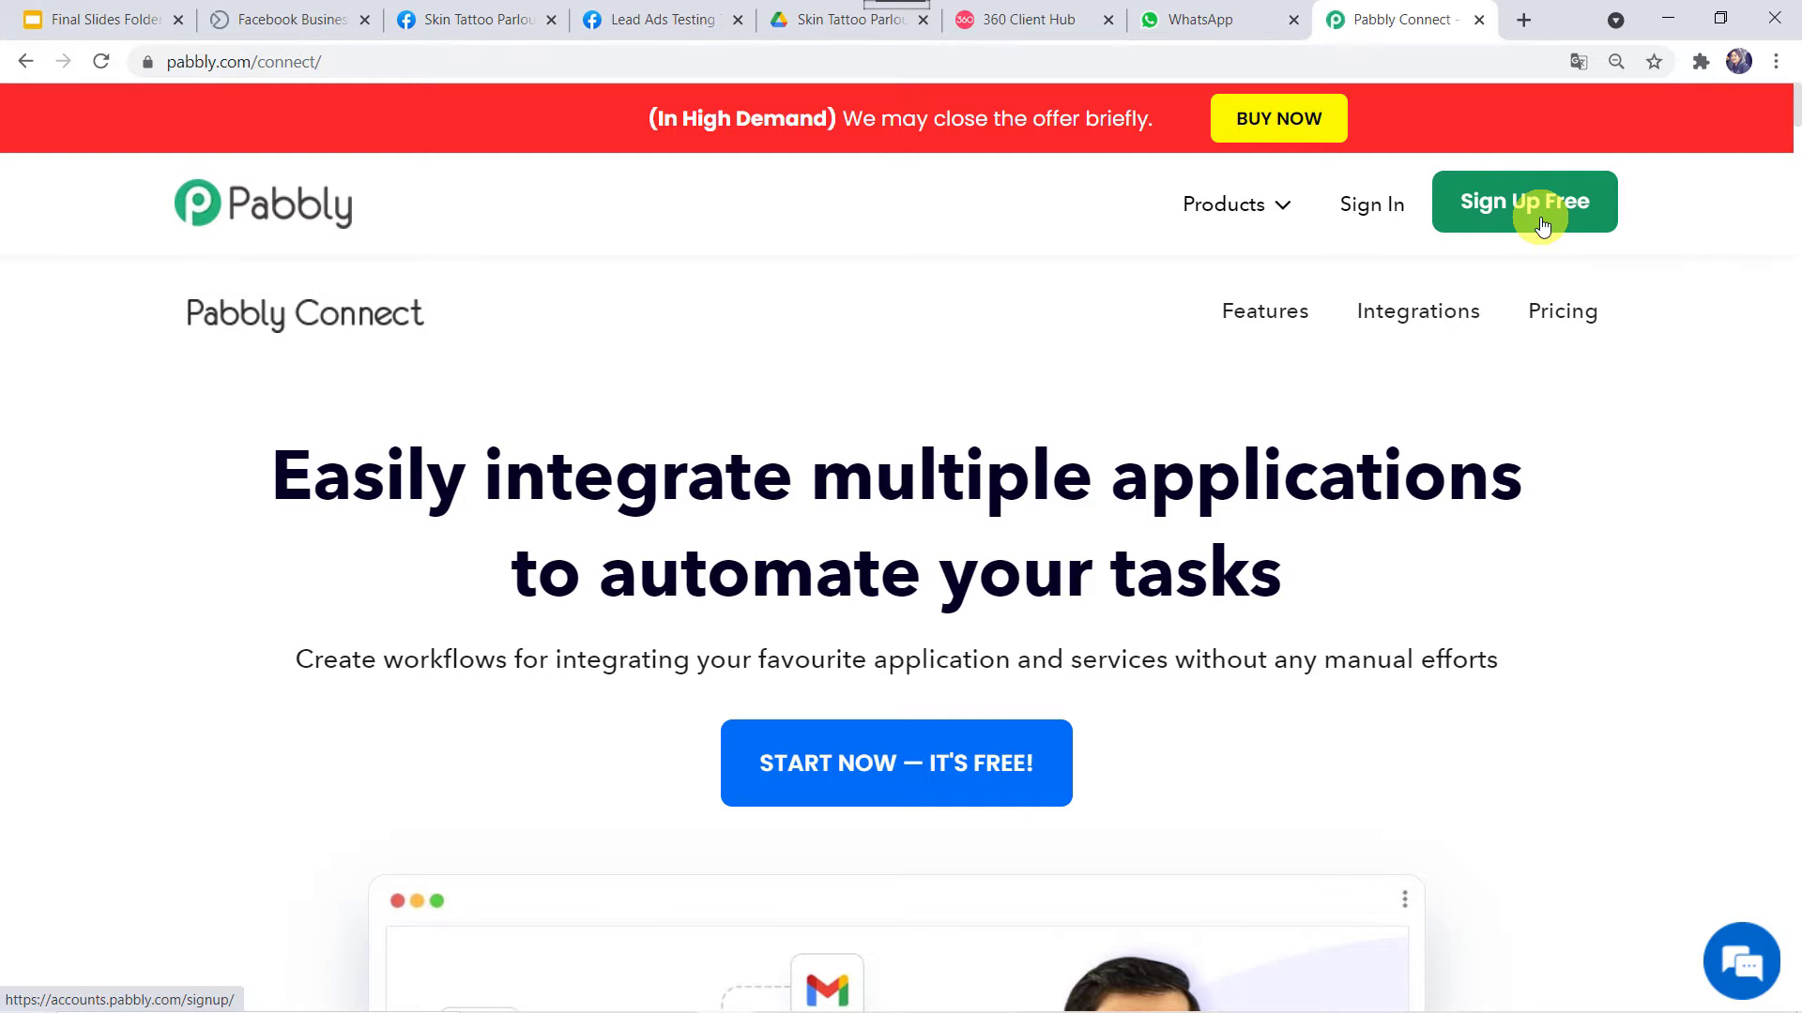
# Sign in and launch Pabbly Connect from the All Apps page's Access Now button
pyautogui.click(1376, 214)
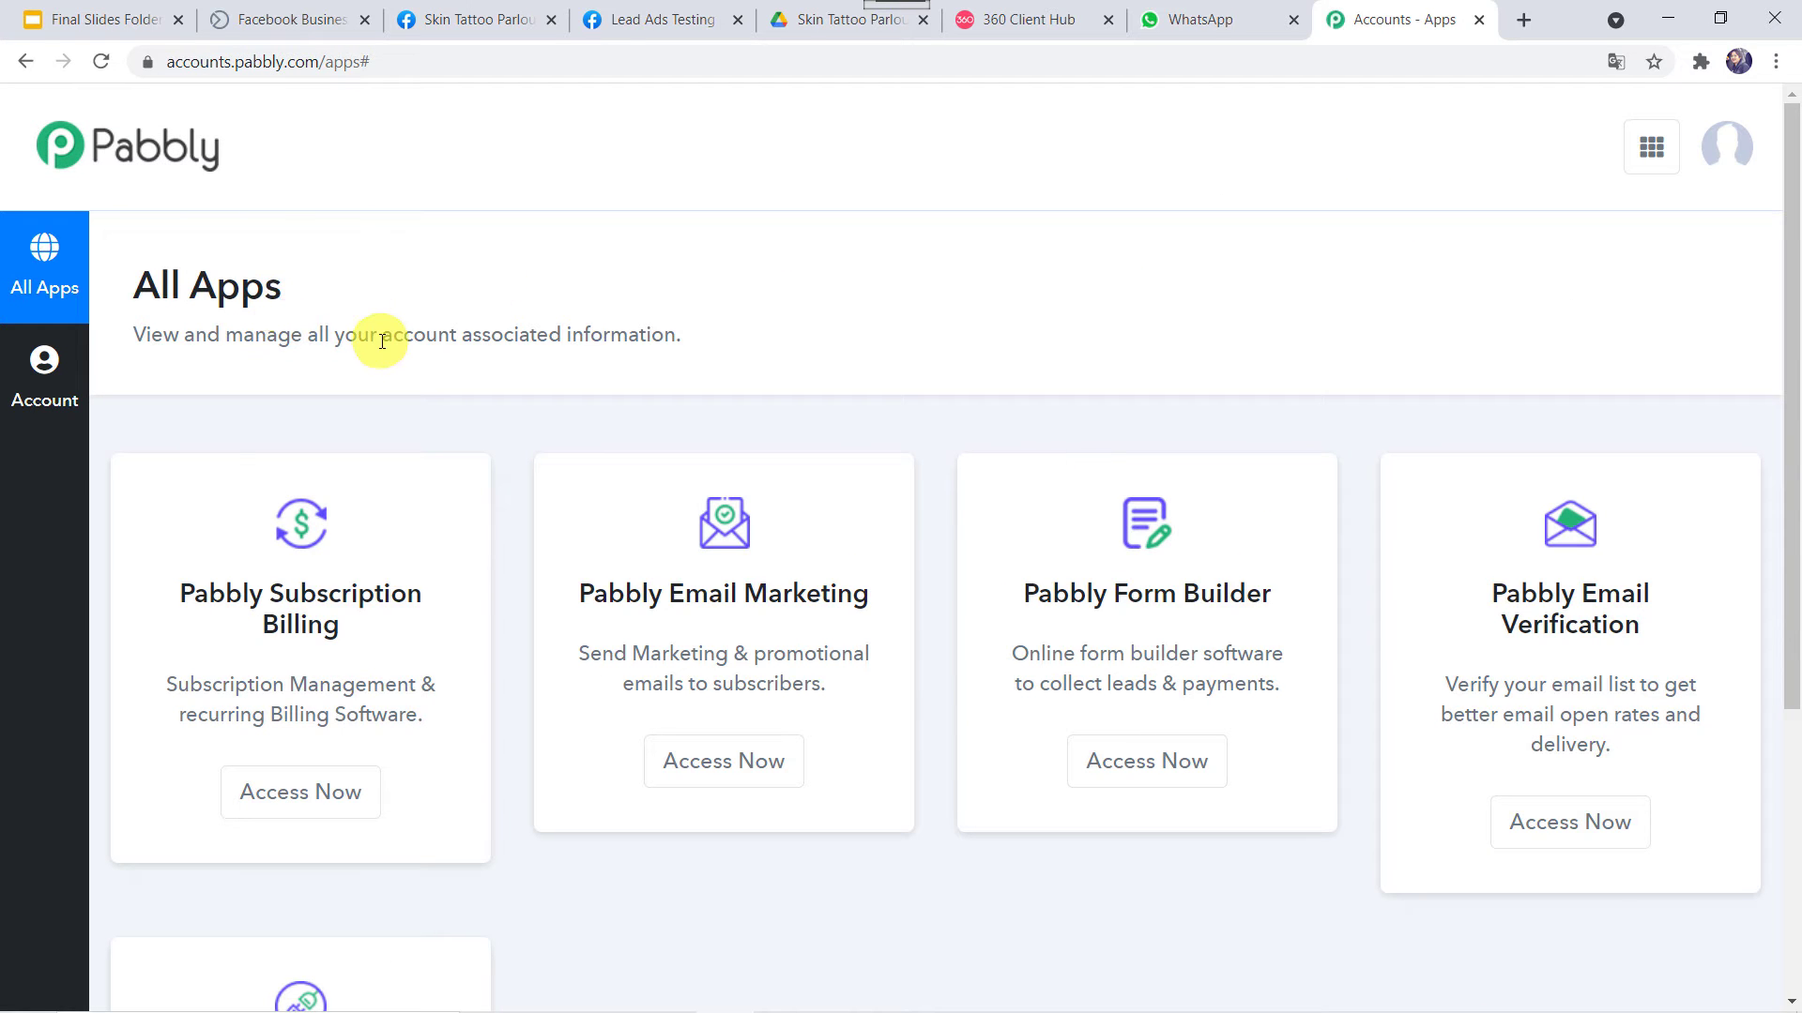
pyautogui.scroll(-5, 381, 341)
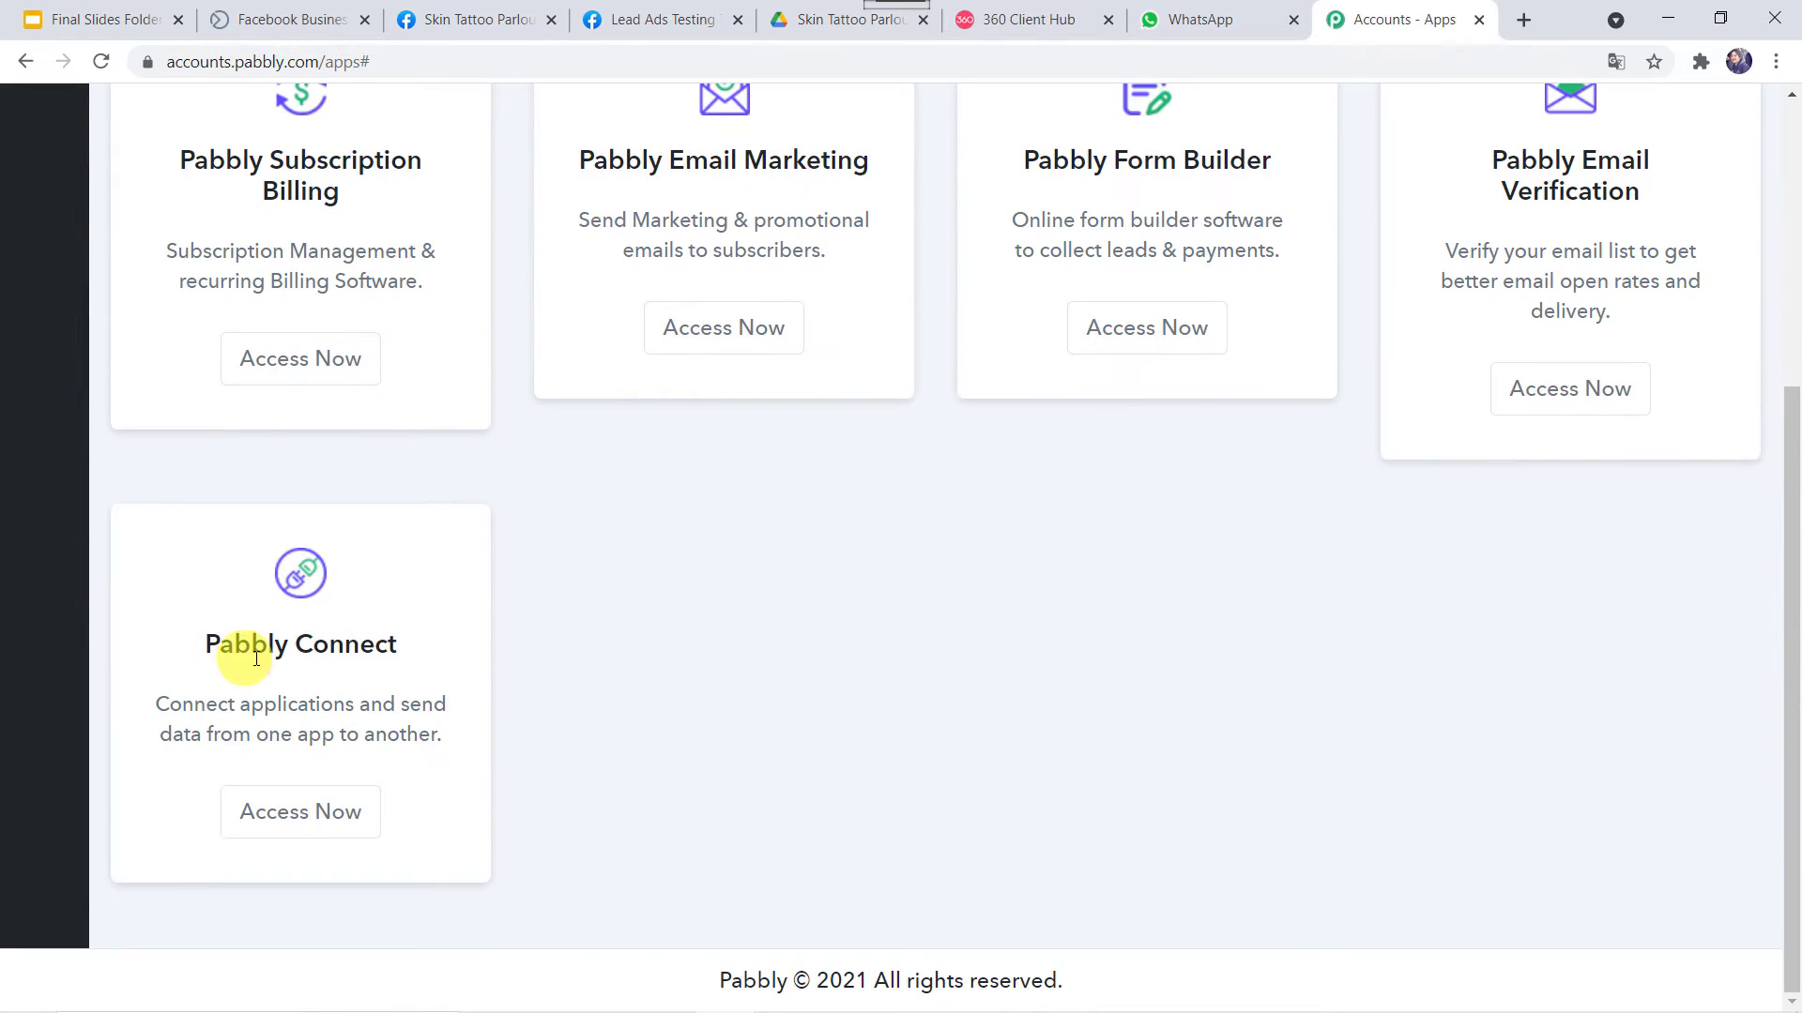
pyautogui.click(301, 810)
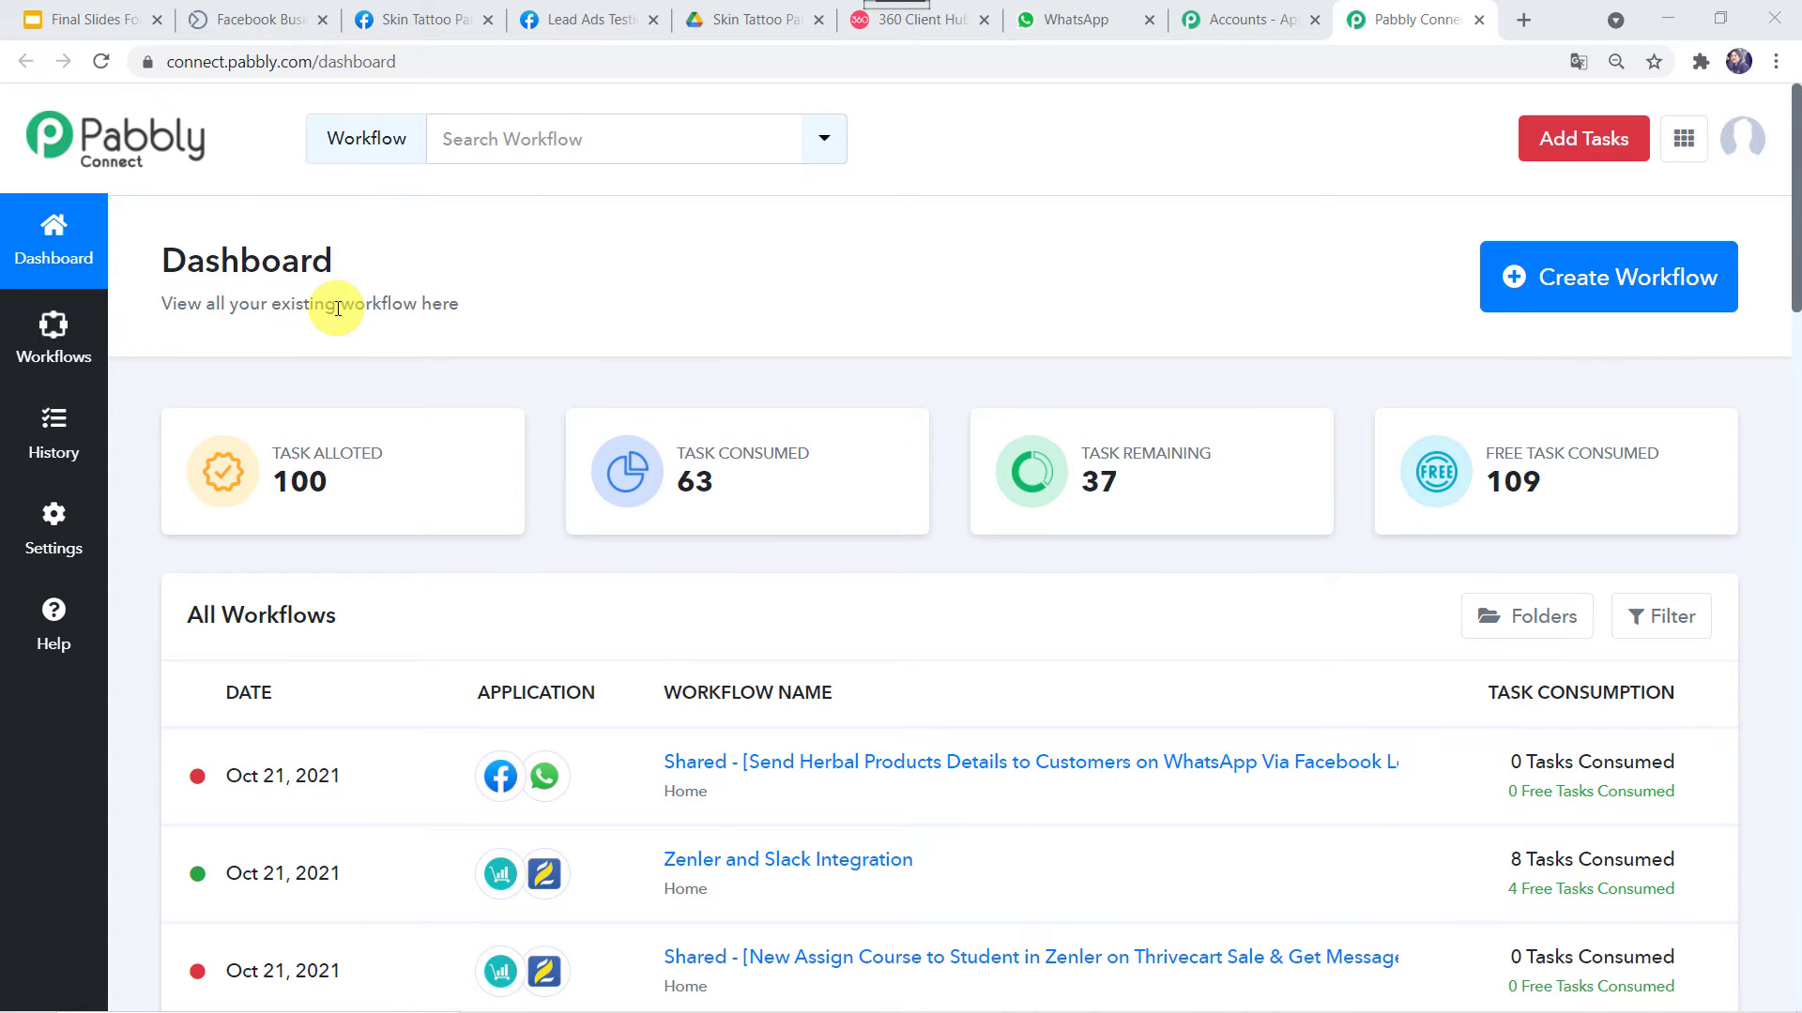
# Create the workflow 'Send Your Tattoo Catalogue Brochure on WhatsApp' and collapse the trigger app chooser
pyautogui.click(1595, 284)
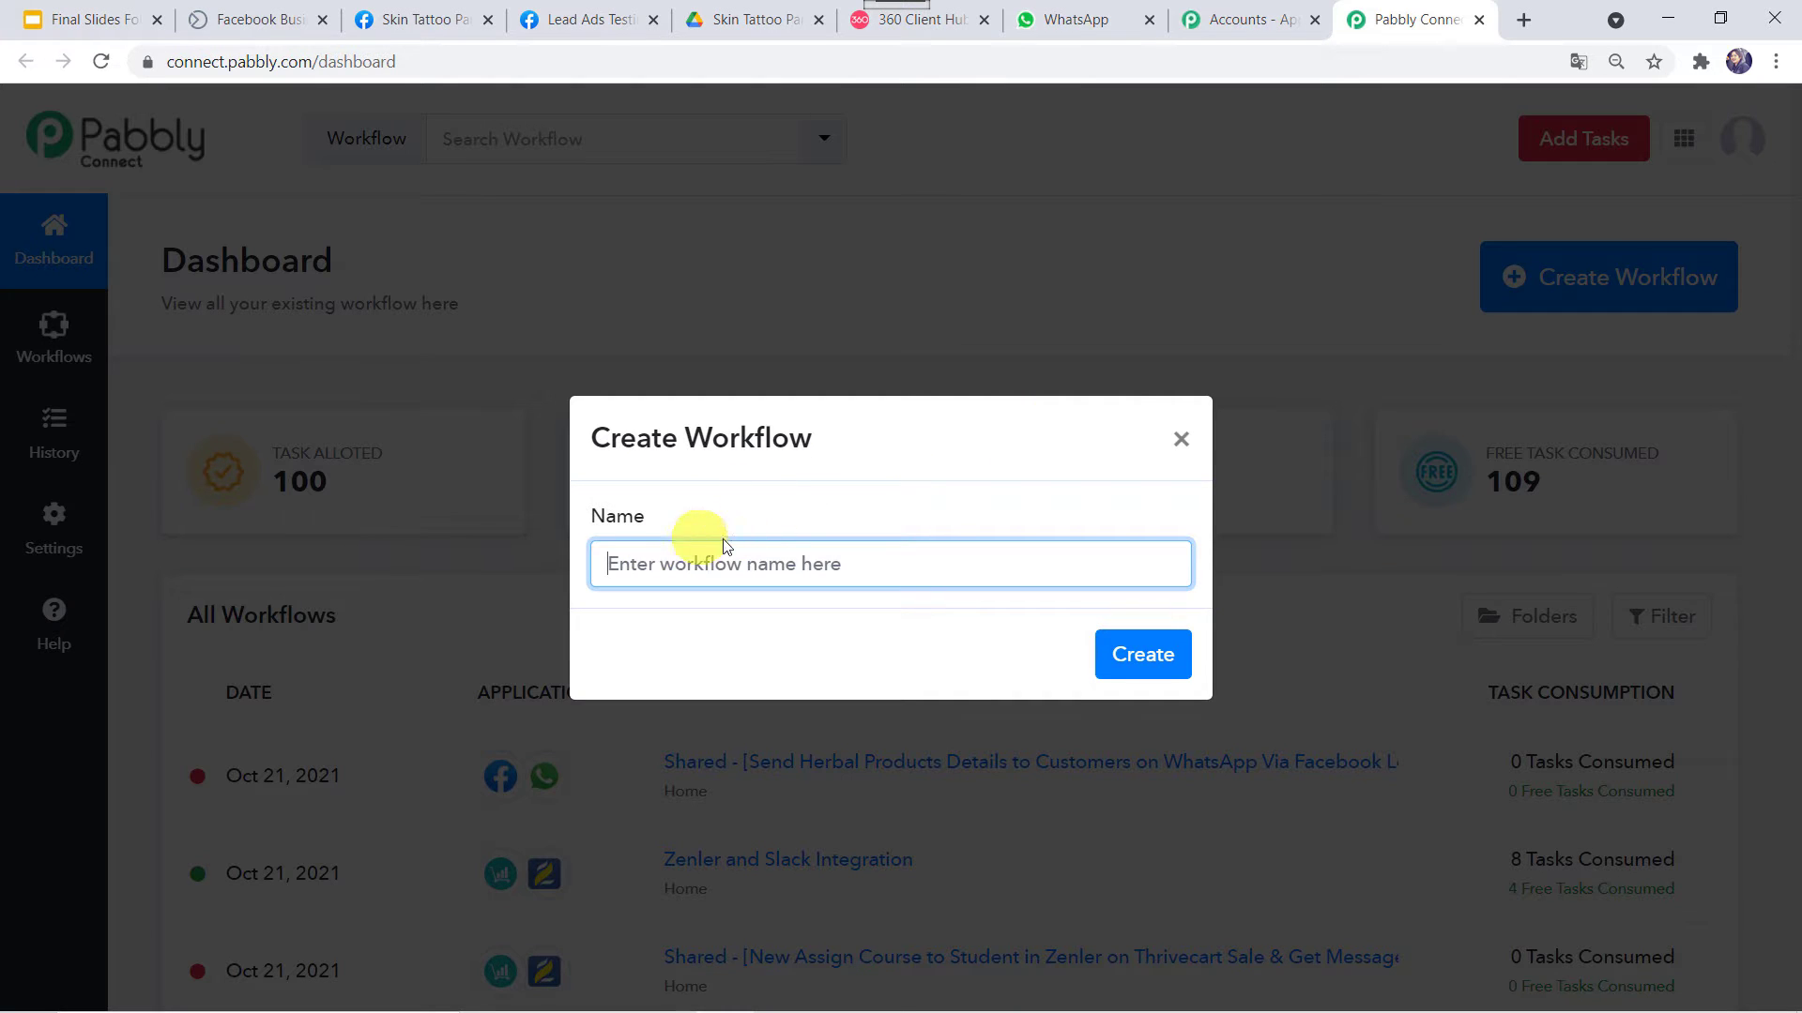
pyautogui.write('Send Your Tattoo Catalogue Brochure on WhatsApp')
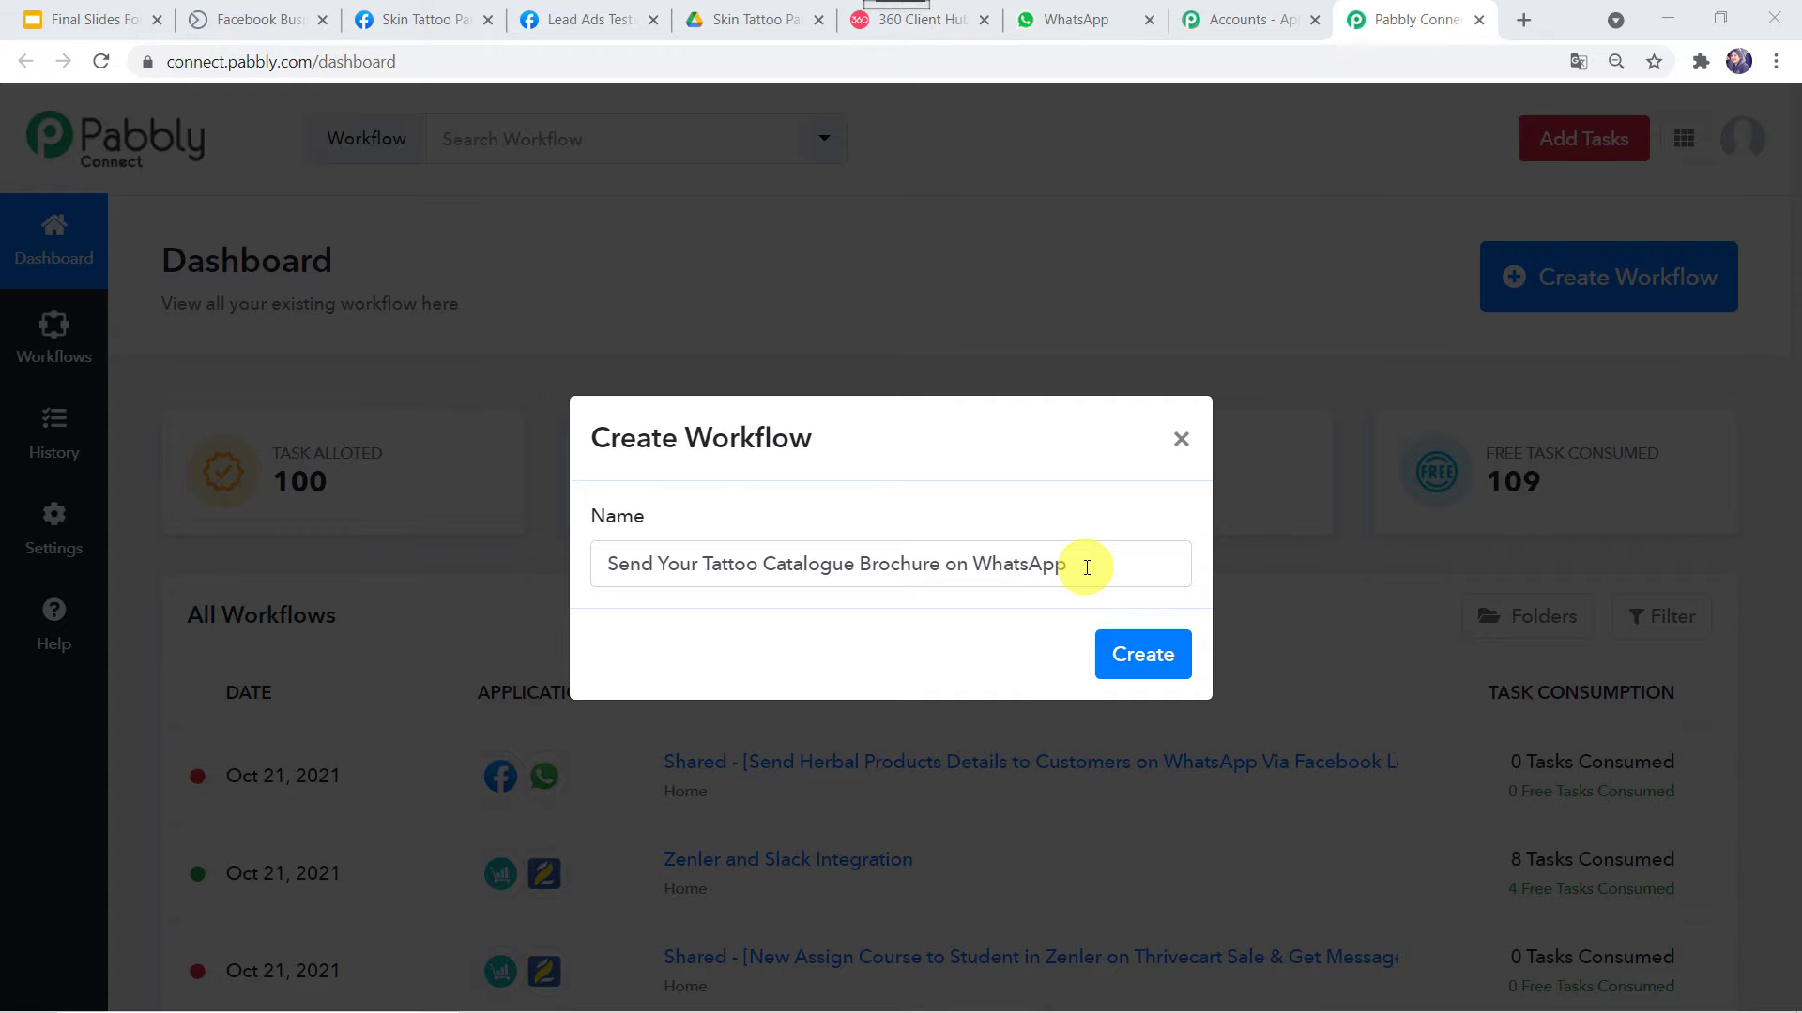
pyautogui.click(1153, 654)
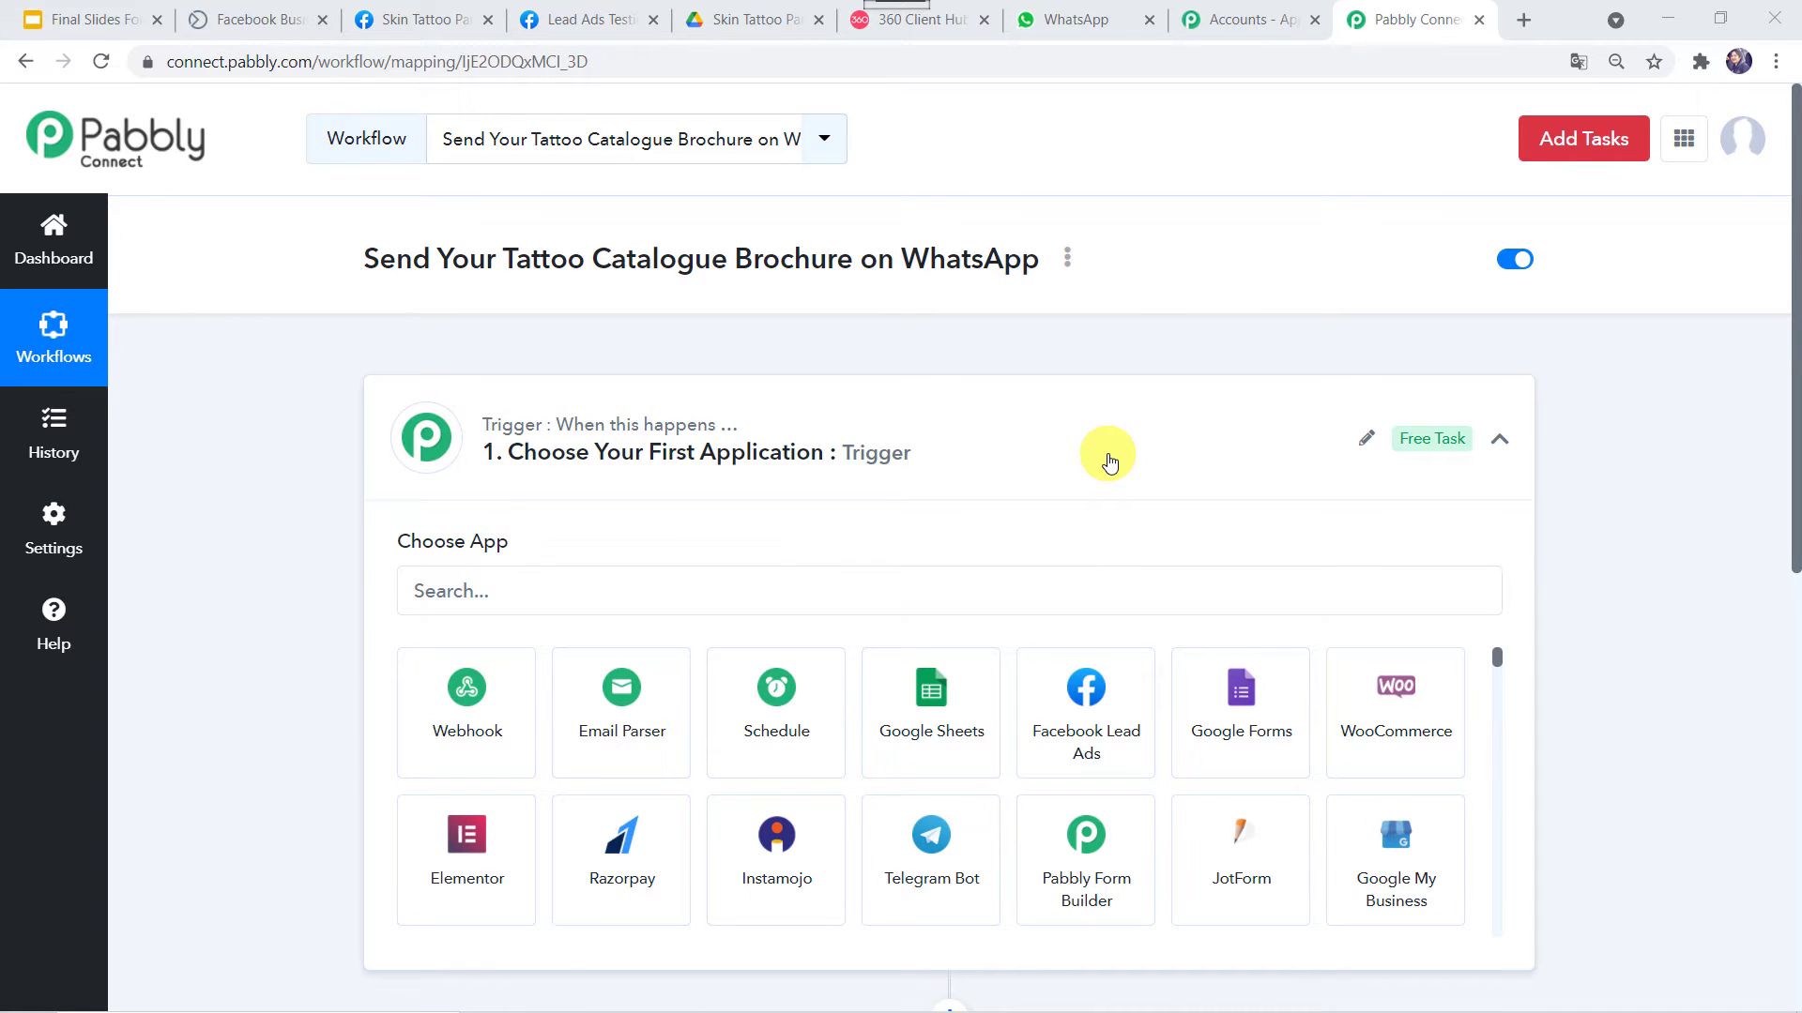
pyautogui.click(1109, 458)
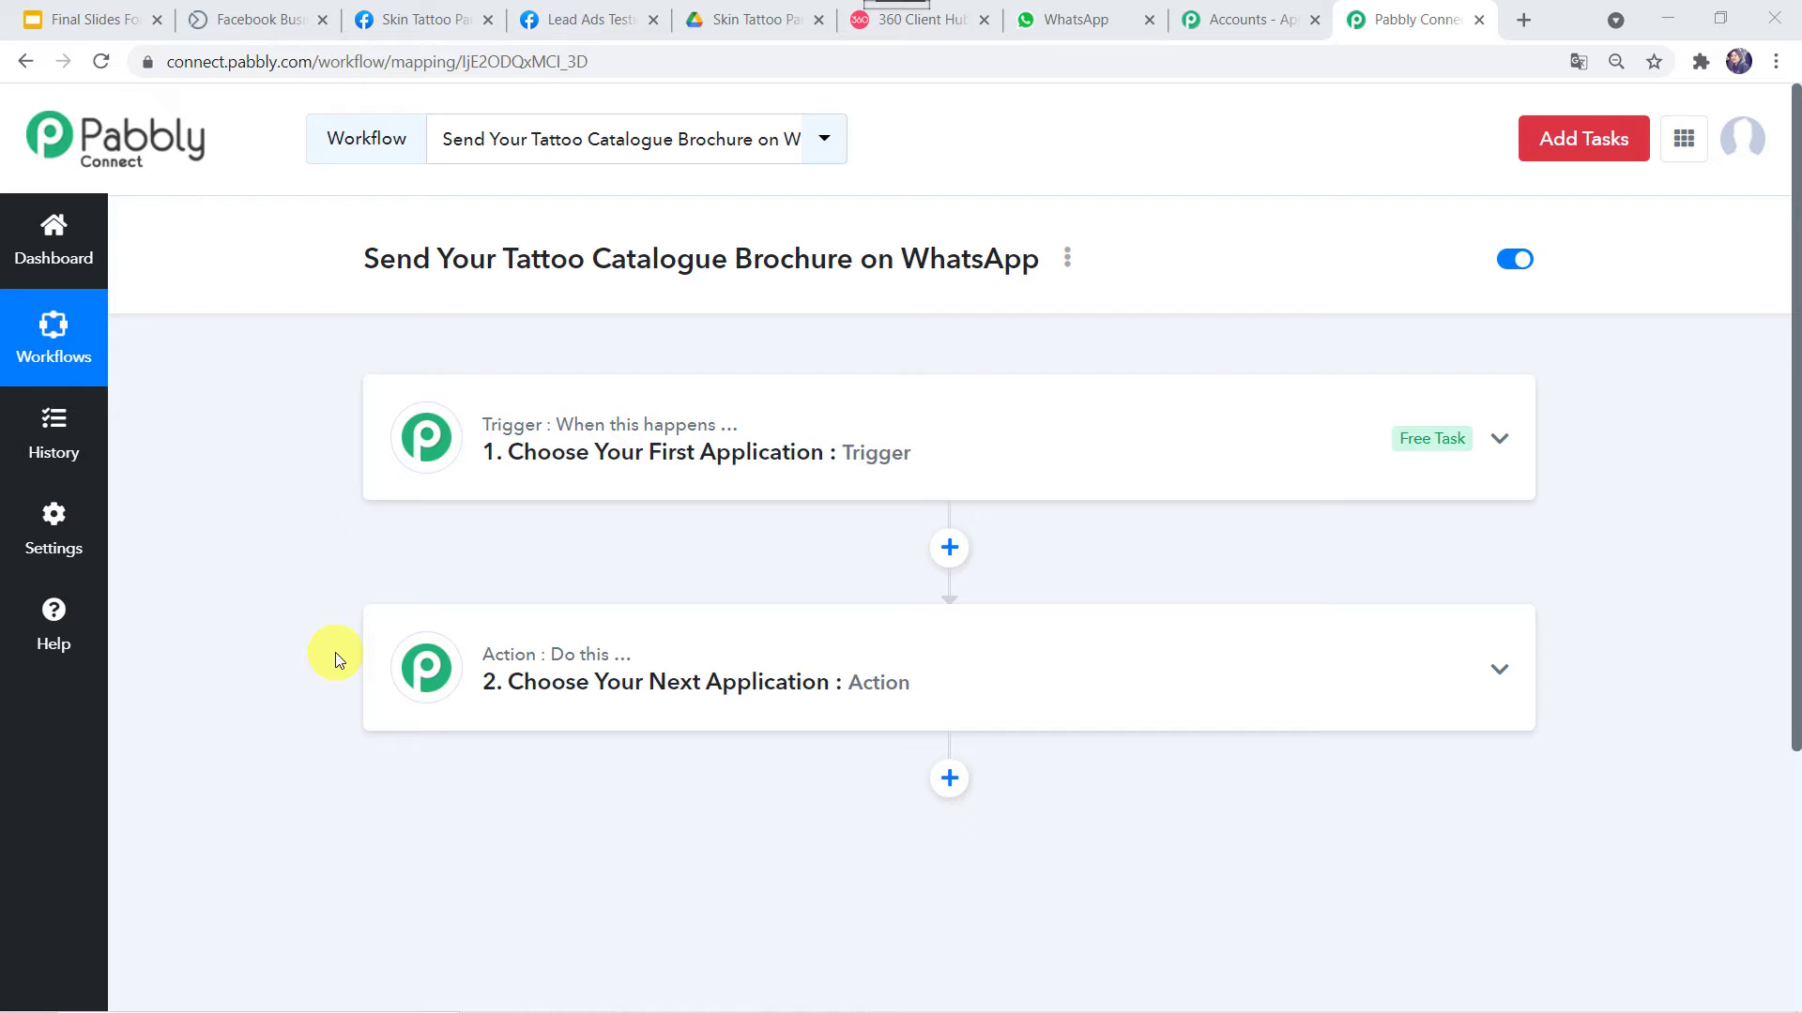
# Set the trigger app to Facebook Lead Ads with the New Lead event, then start connecting
pyautogui.click(981, 445)
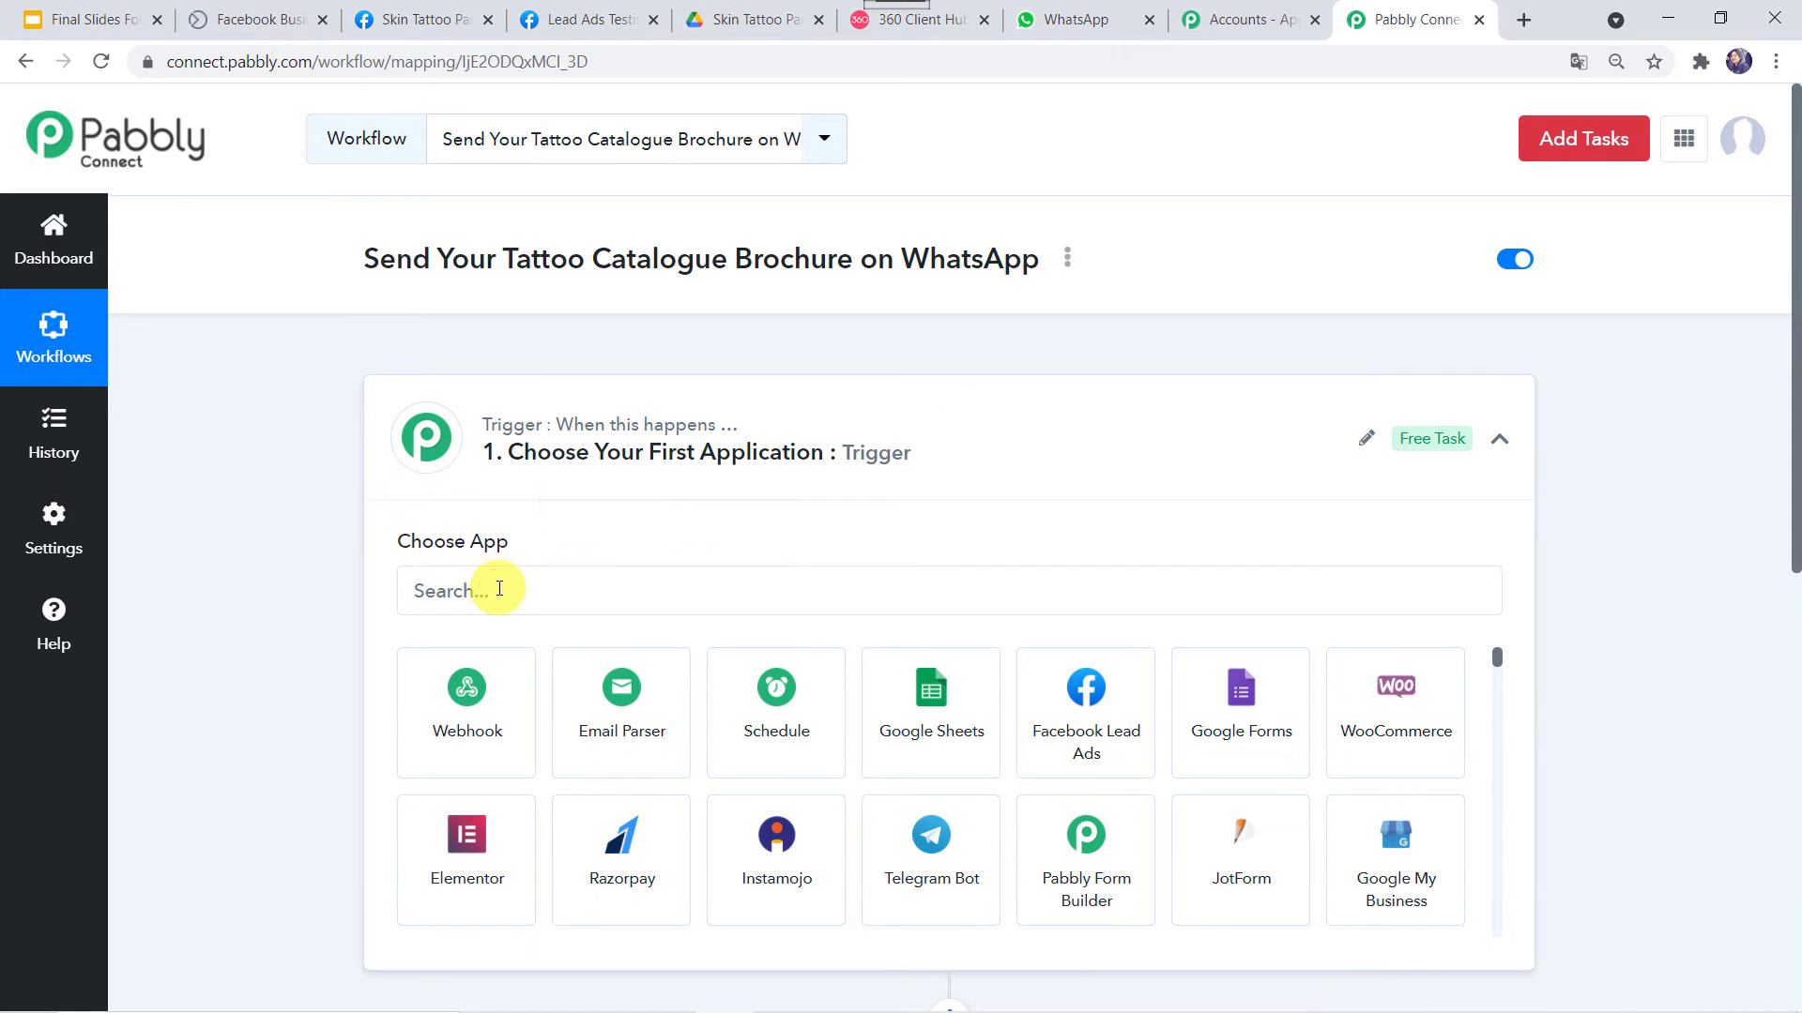
pyautogui.click(499, 588)
pyautogui.write('face')
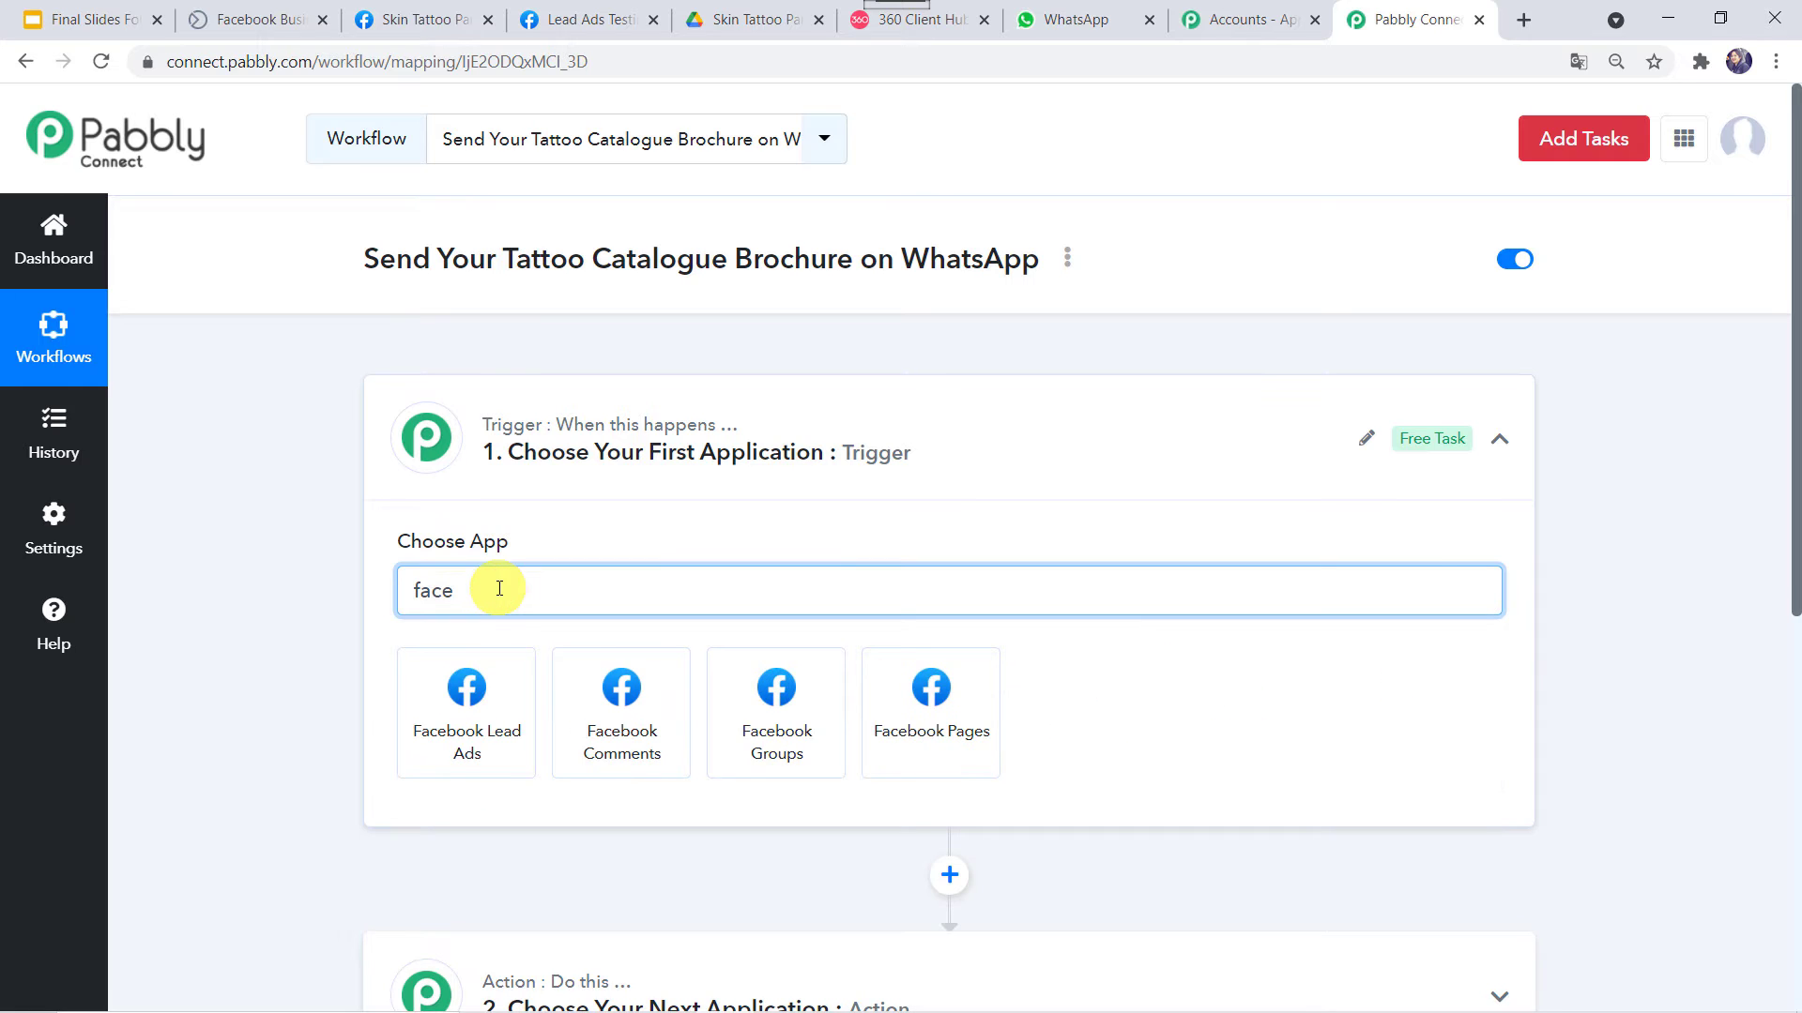
pyautogui.write('book l')
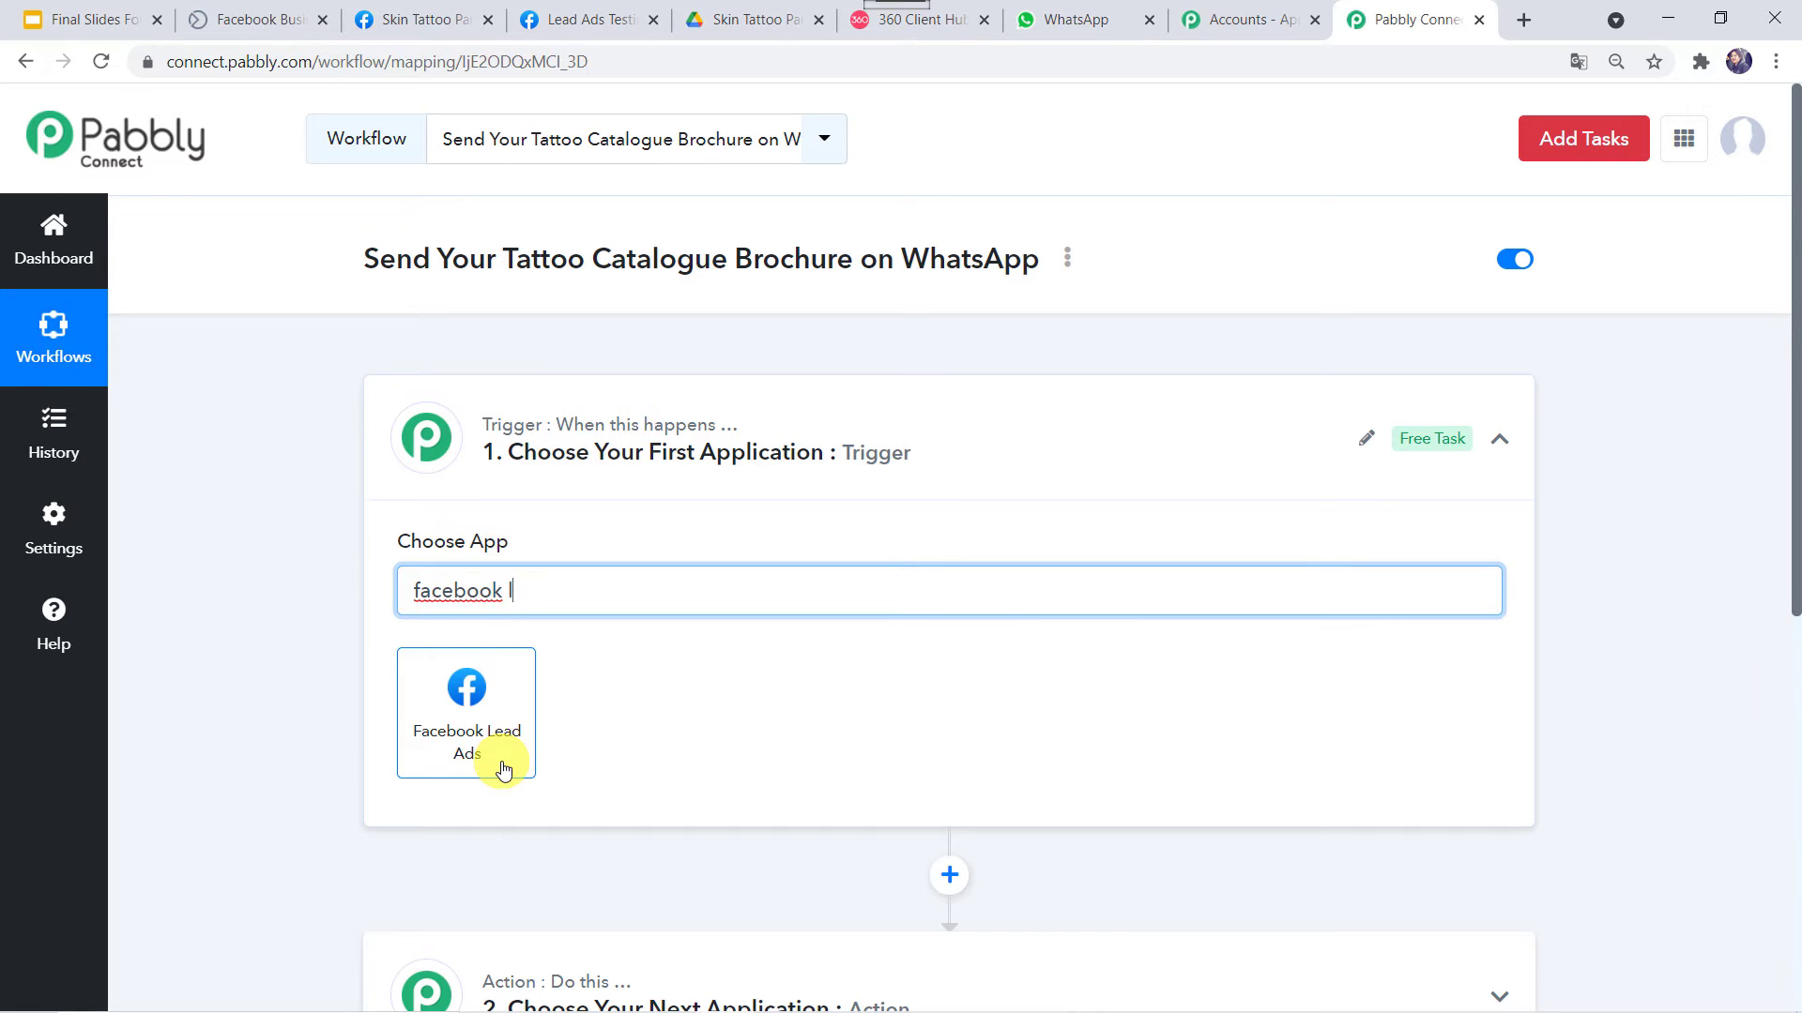
pyautogui.click(500, 760)
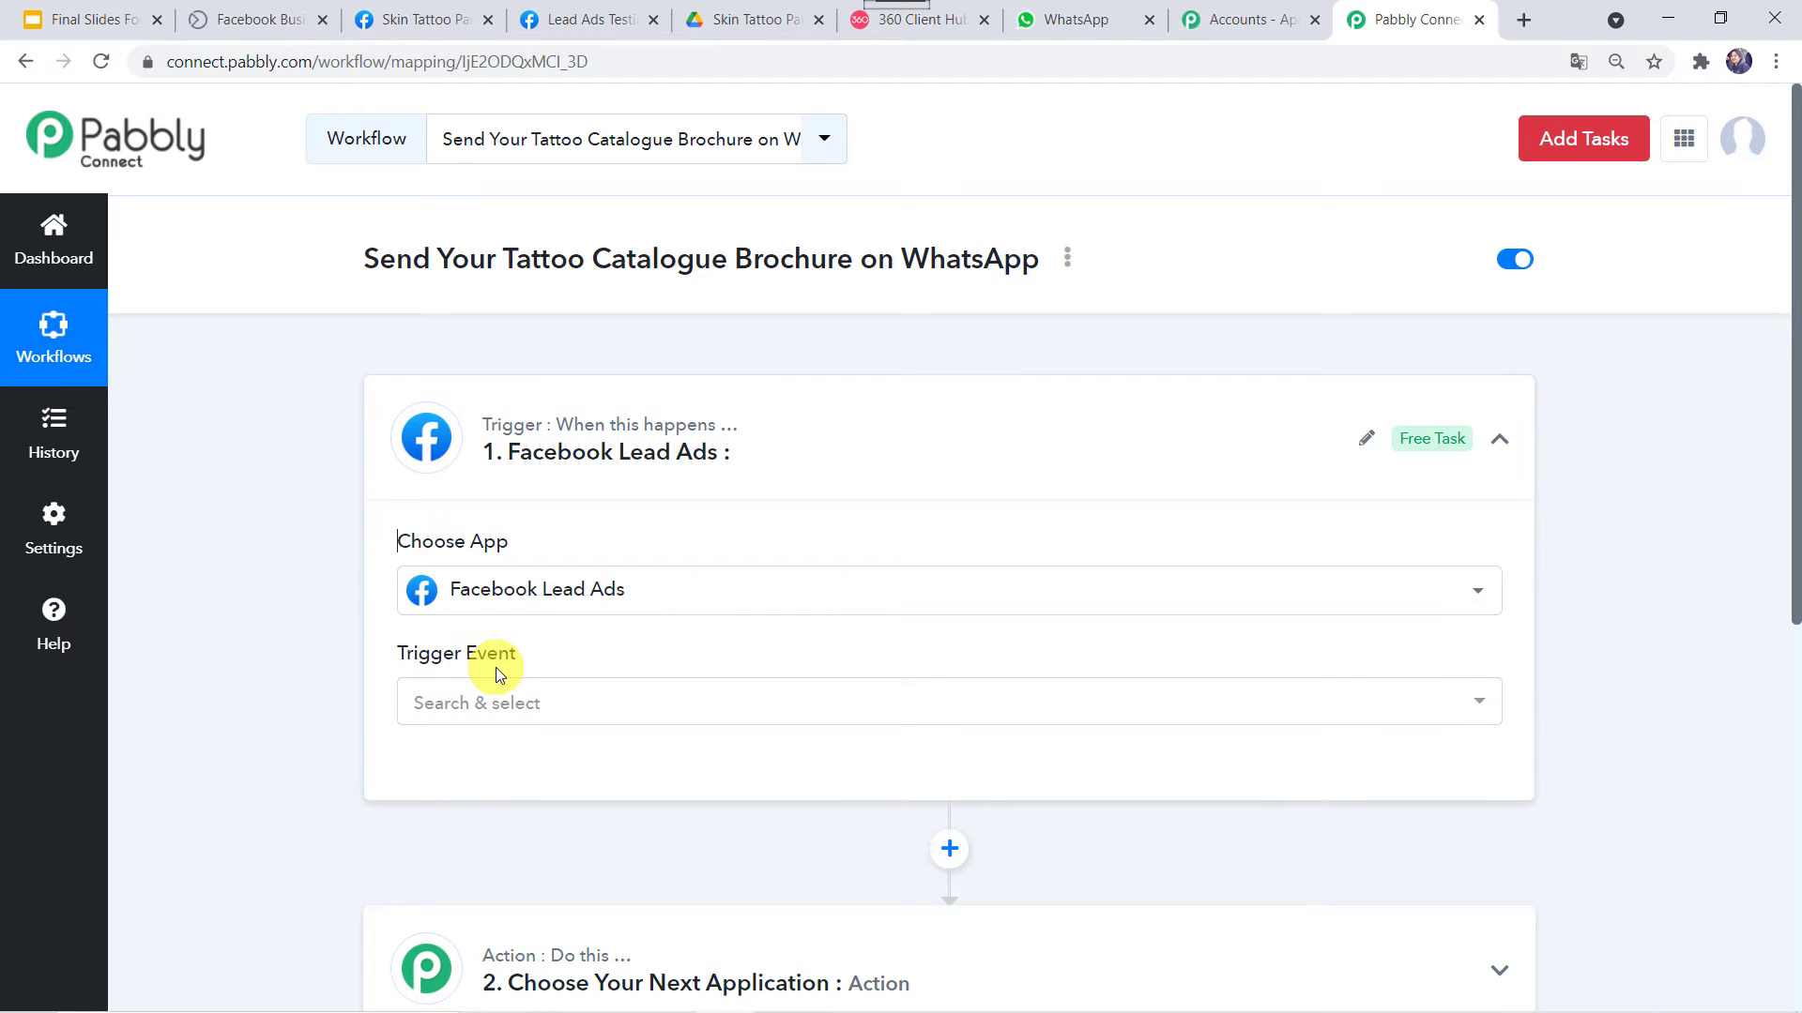
pyautogui.click(498, 710)
pyautogui.click(497, 711)
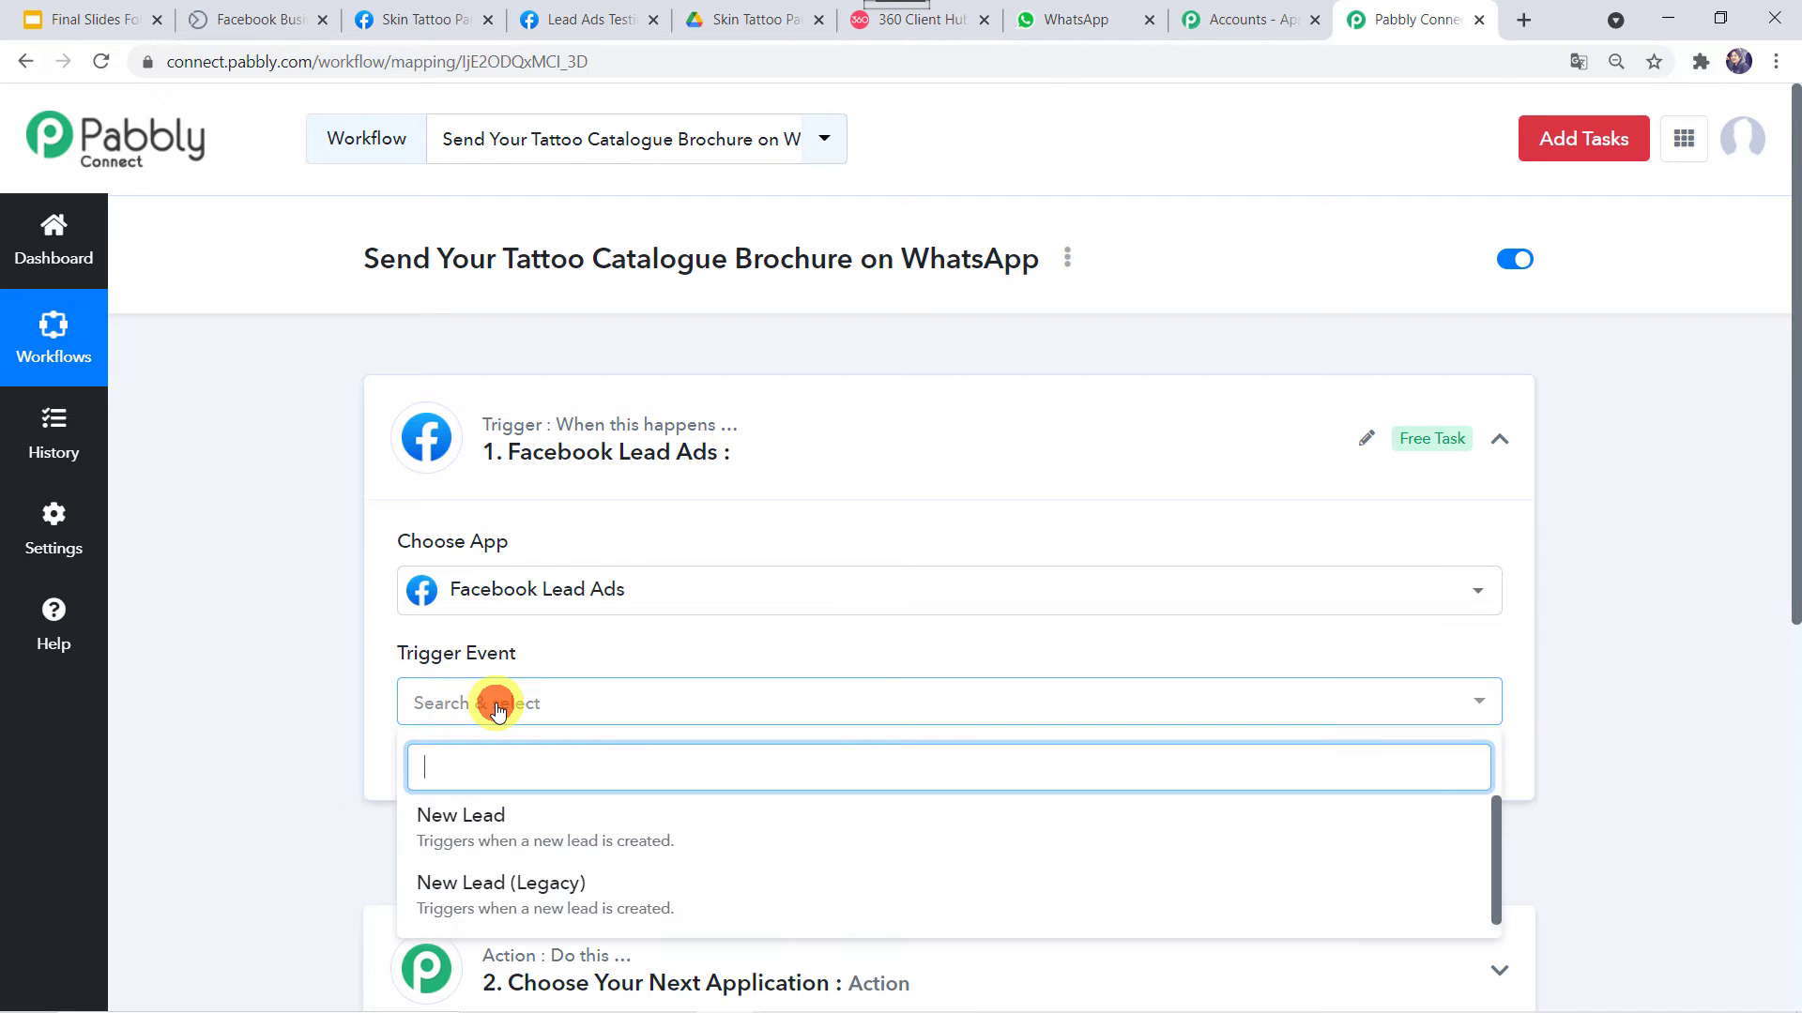
pyautogui.click(468, 820)
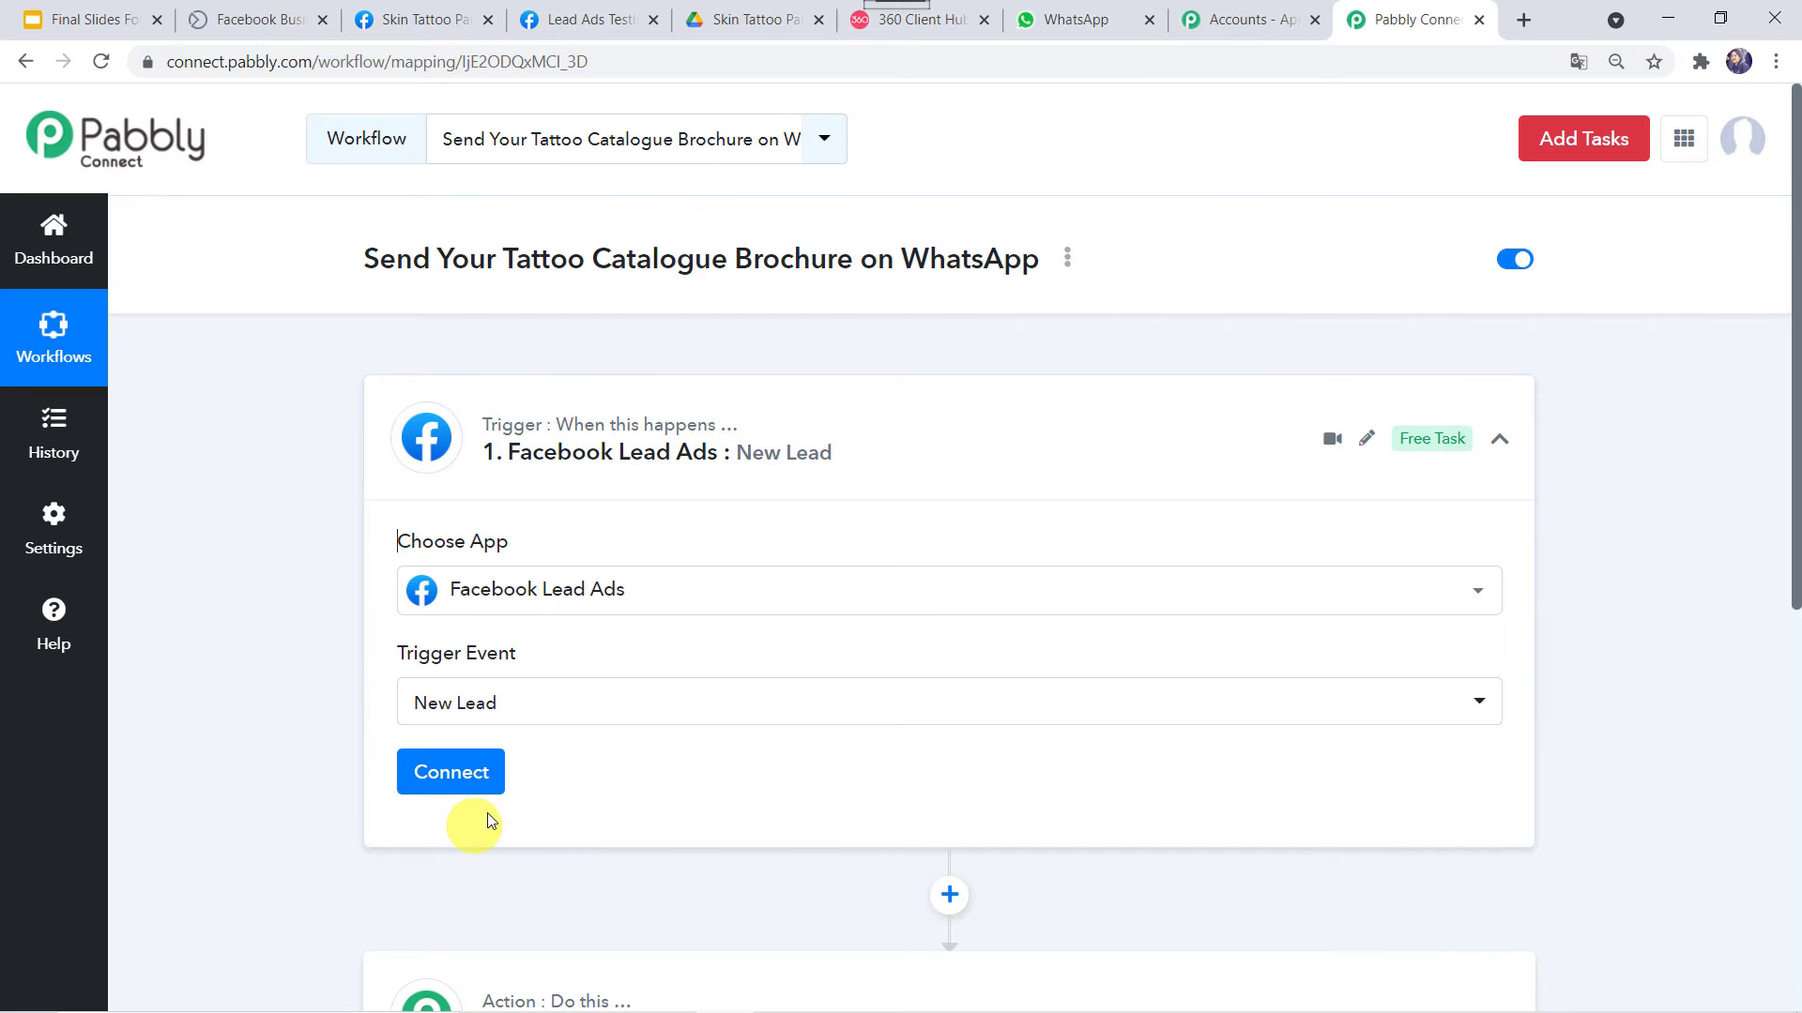
pyautogui.click(449, 781)
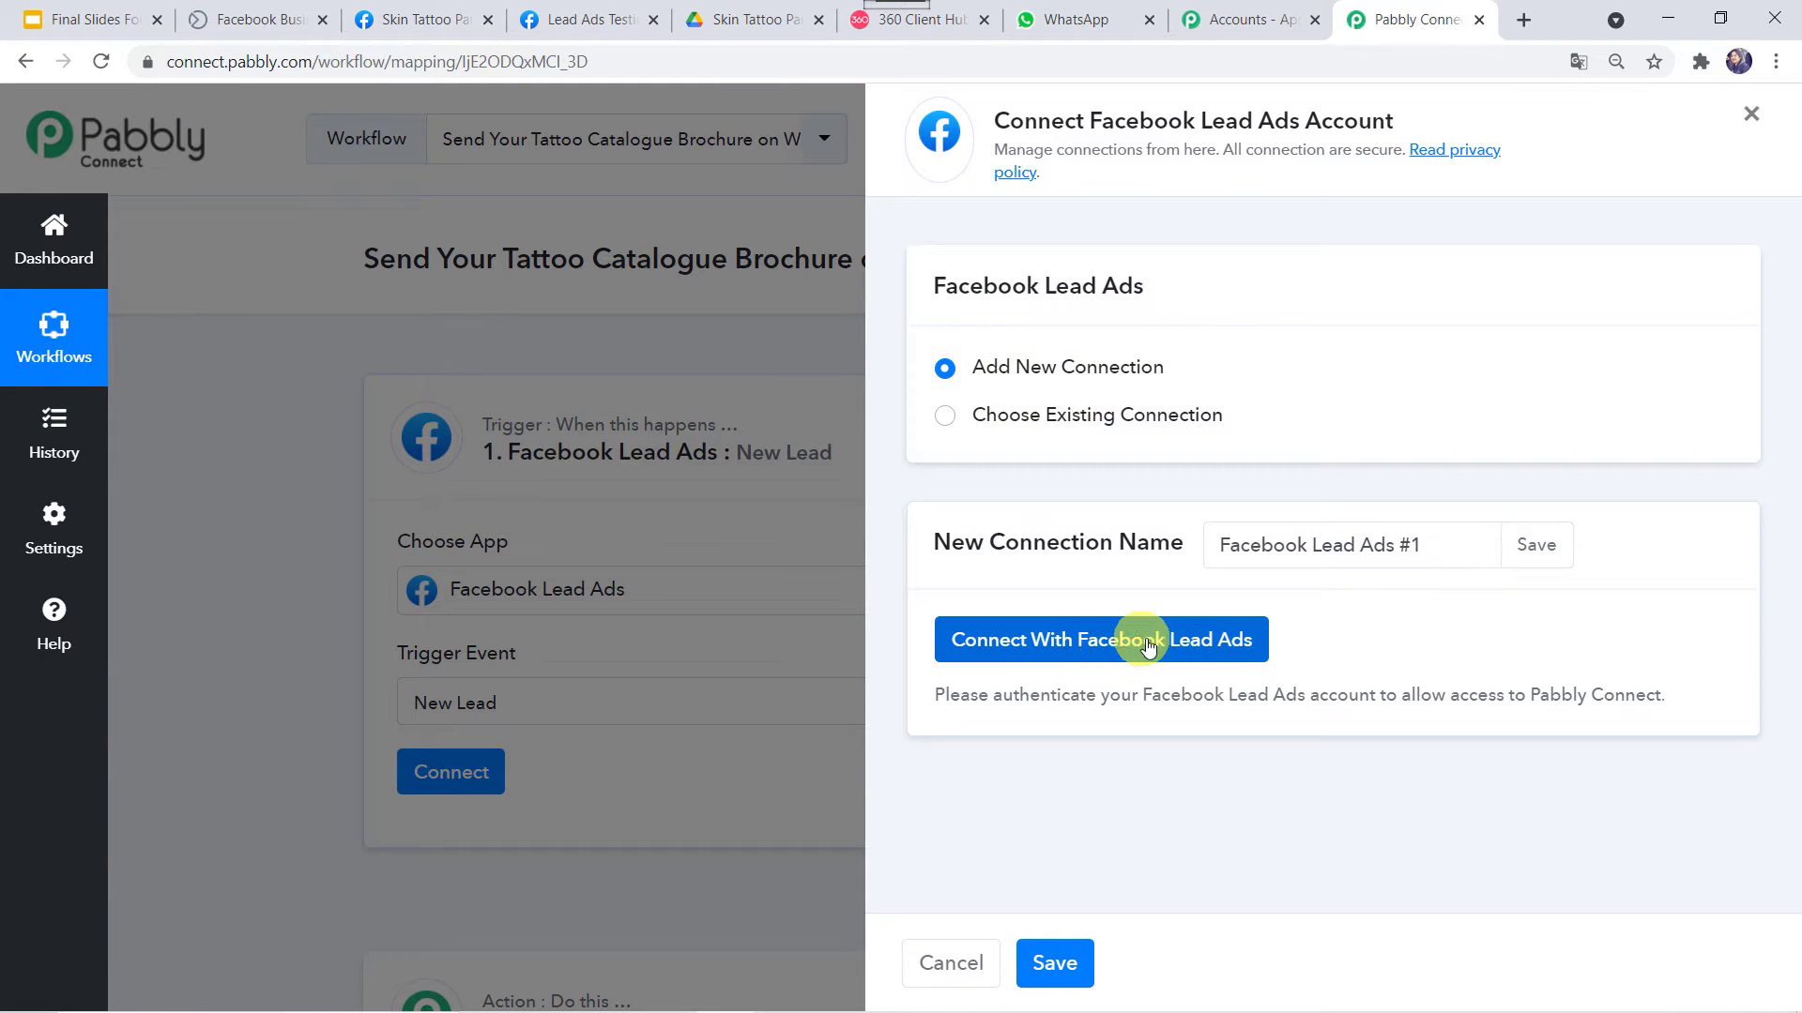
# Authorize the Facebook Lead Ads connection and scroll to the Page and LeadGen Form fields
pyautogui.click(1221, 650)
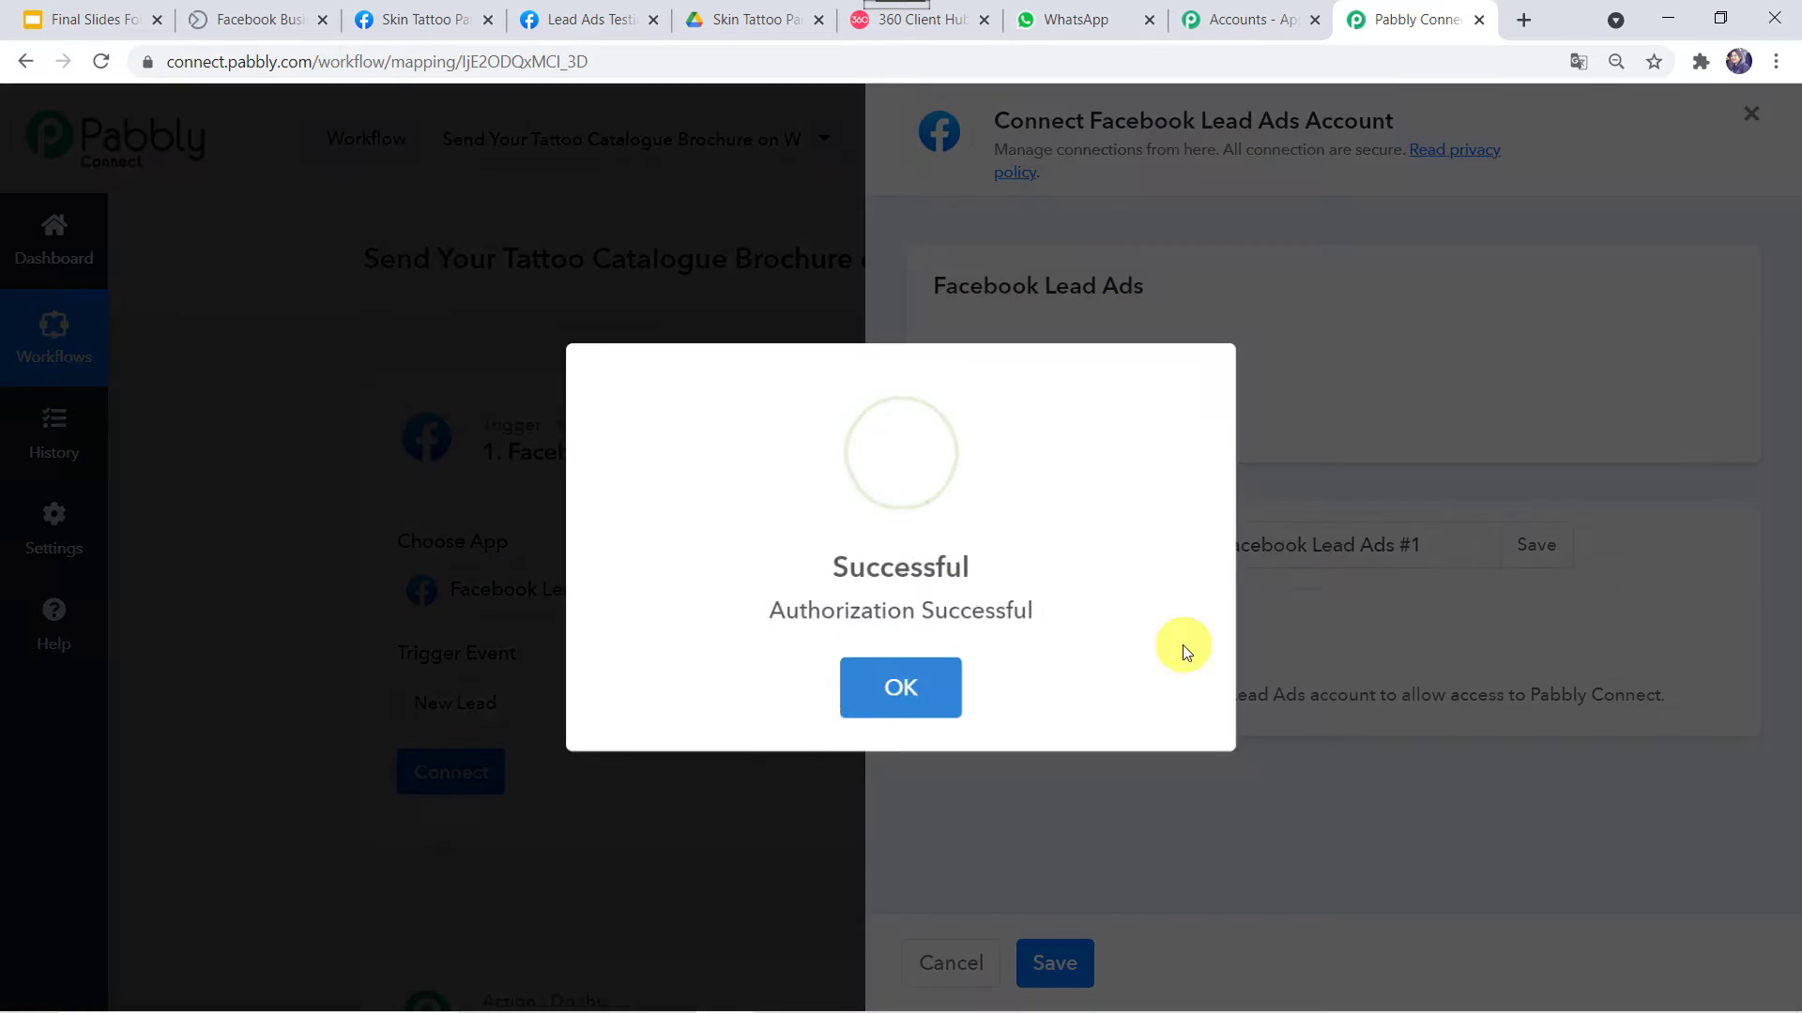
pyautogui.click(883, 671)
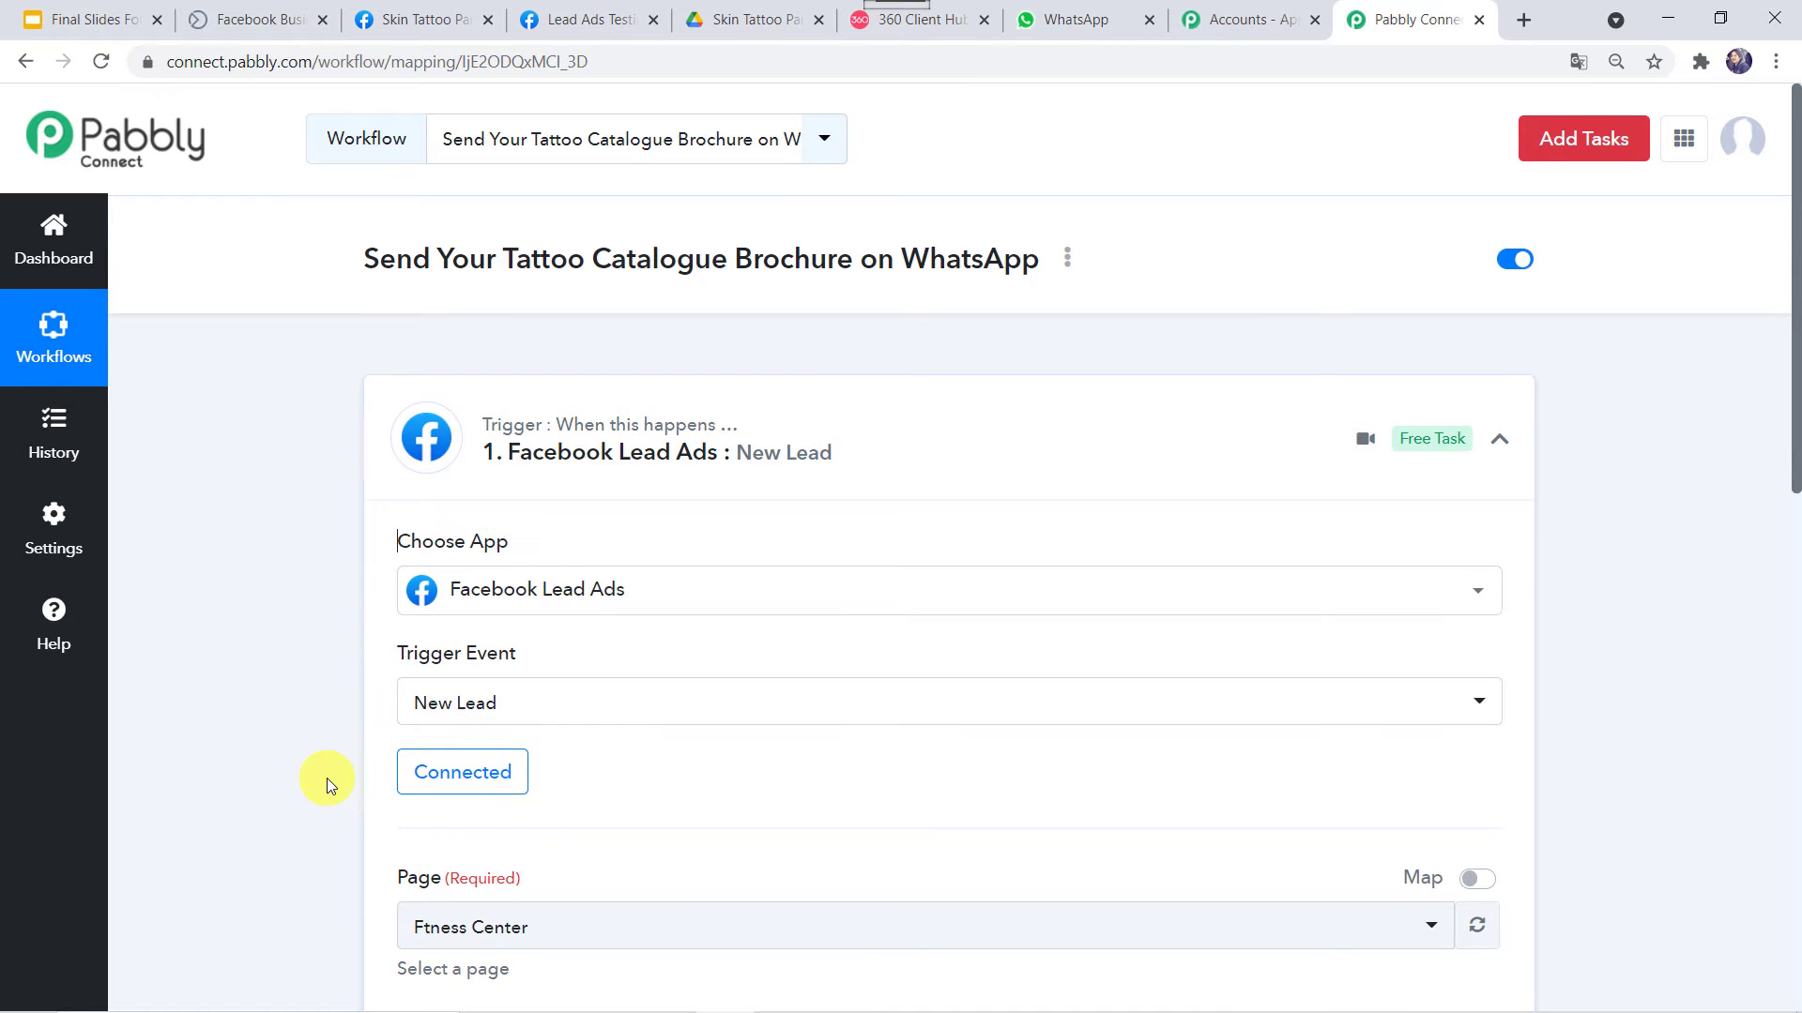
pyautogui.scroll(-1, 327, 779)
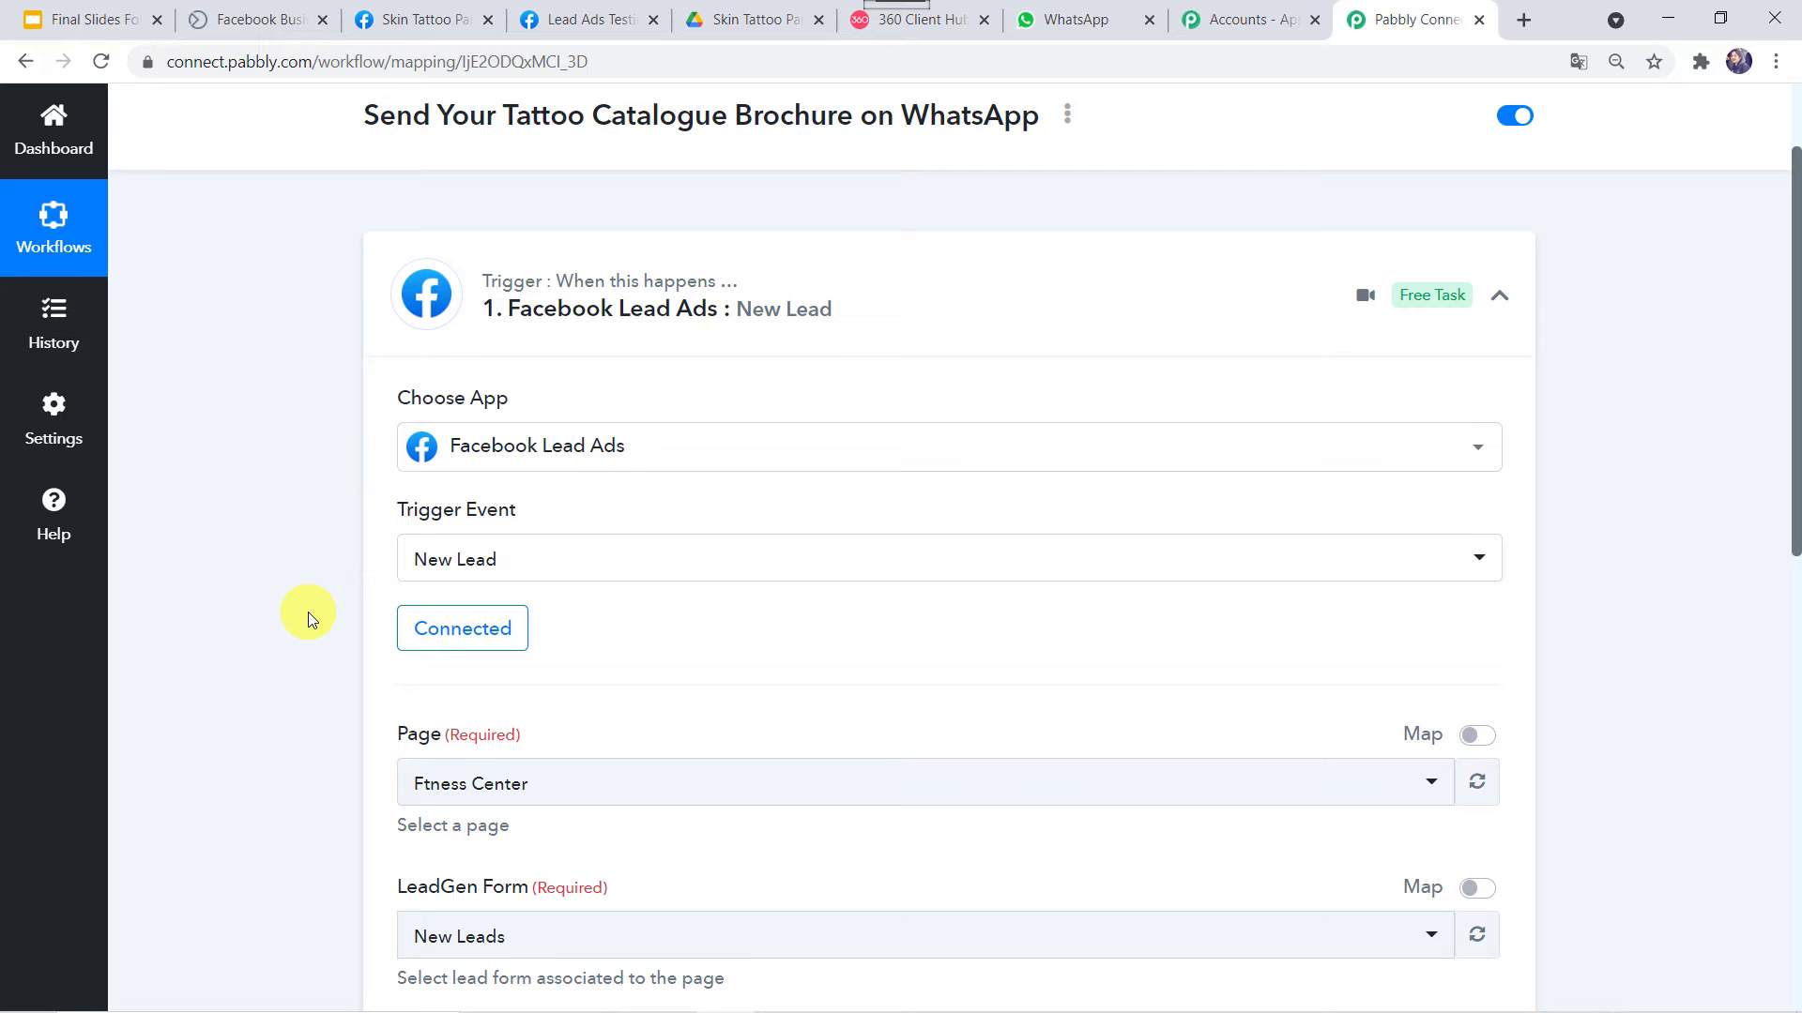
pyautogui.scroll(-3, 308, 612)
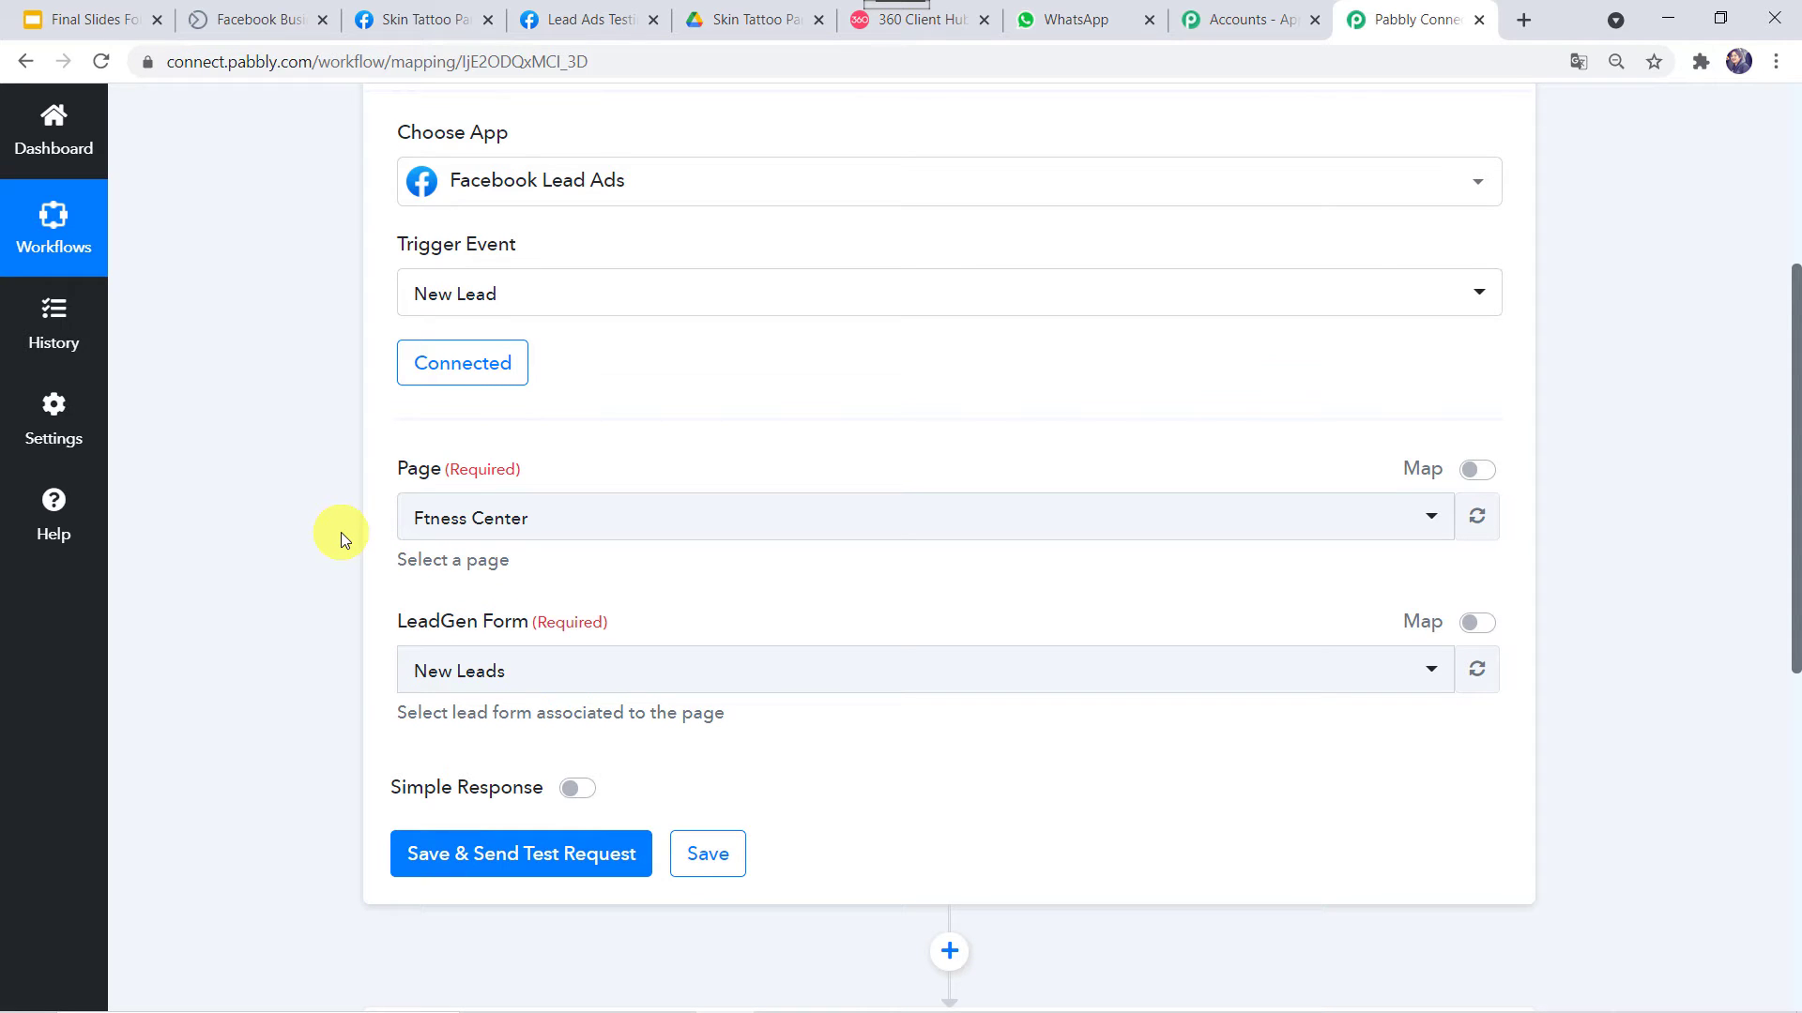
# Choose the Skin Tattoo Parlours page, after confirming its name on Facebook
pyautogui.click(438, 20)
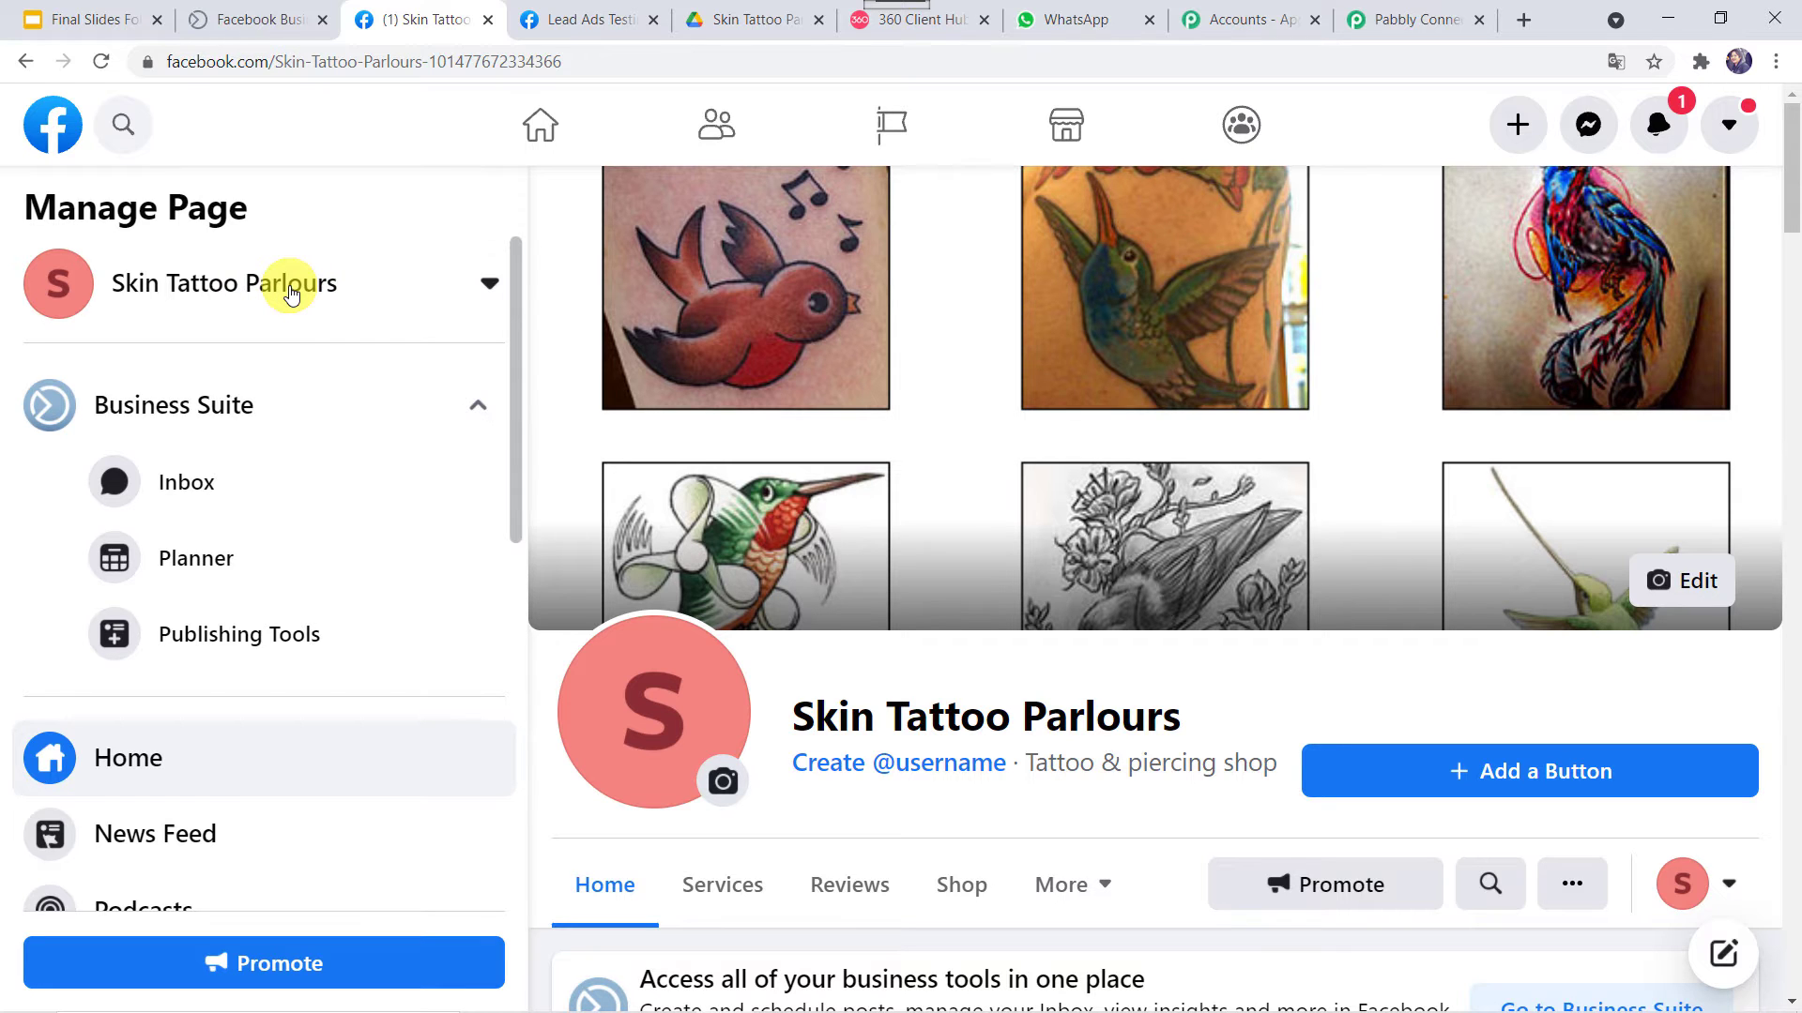
pyautogui.click(1403, 21)
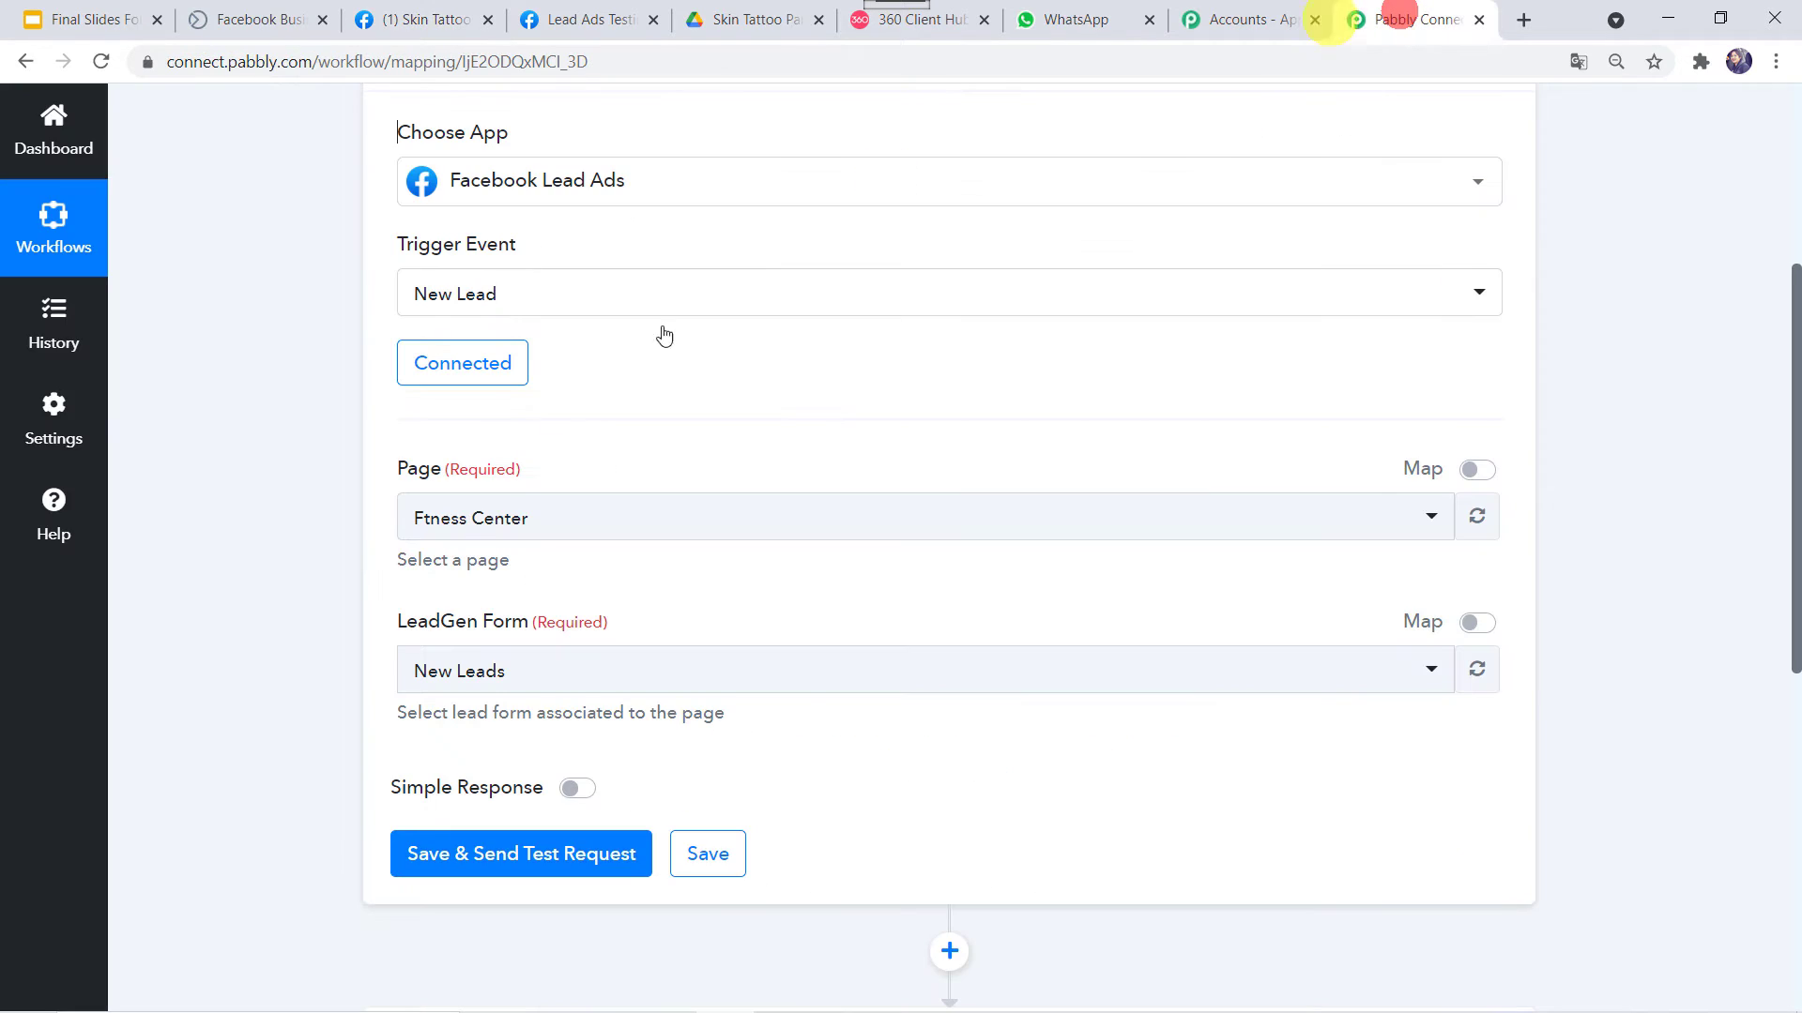
pyautogui.click(527, 533)
pyautogui.write('ski')
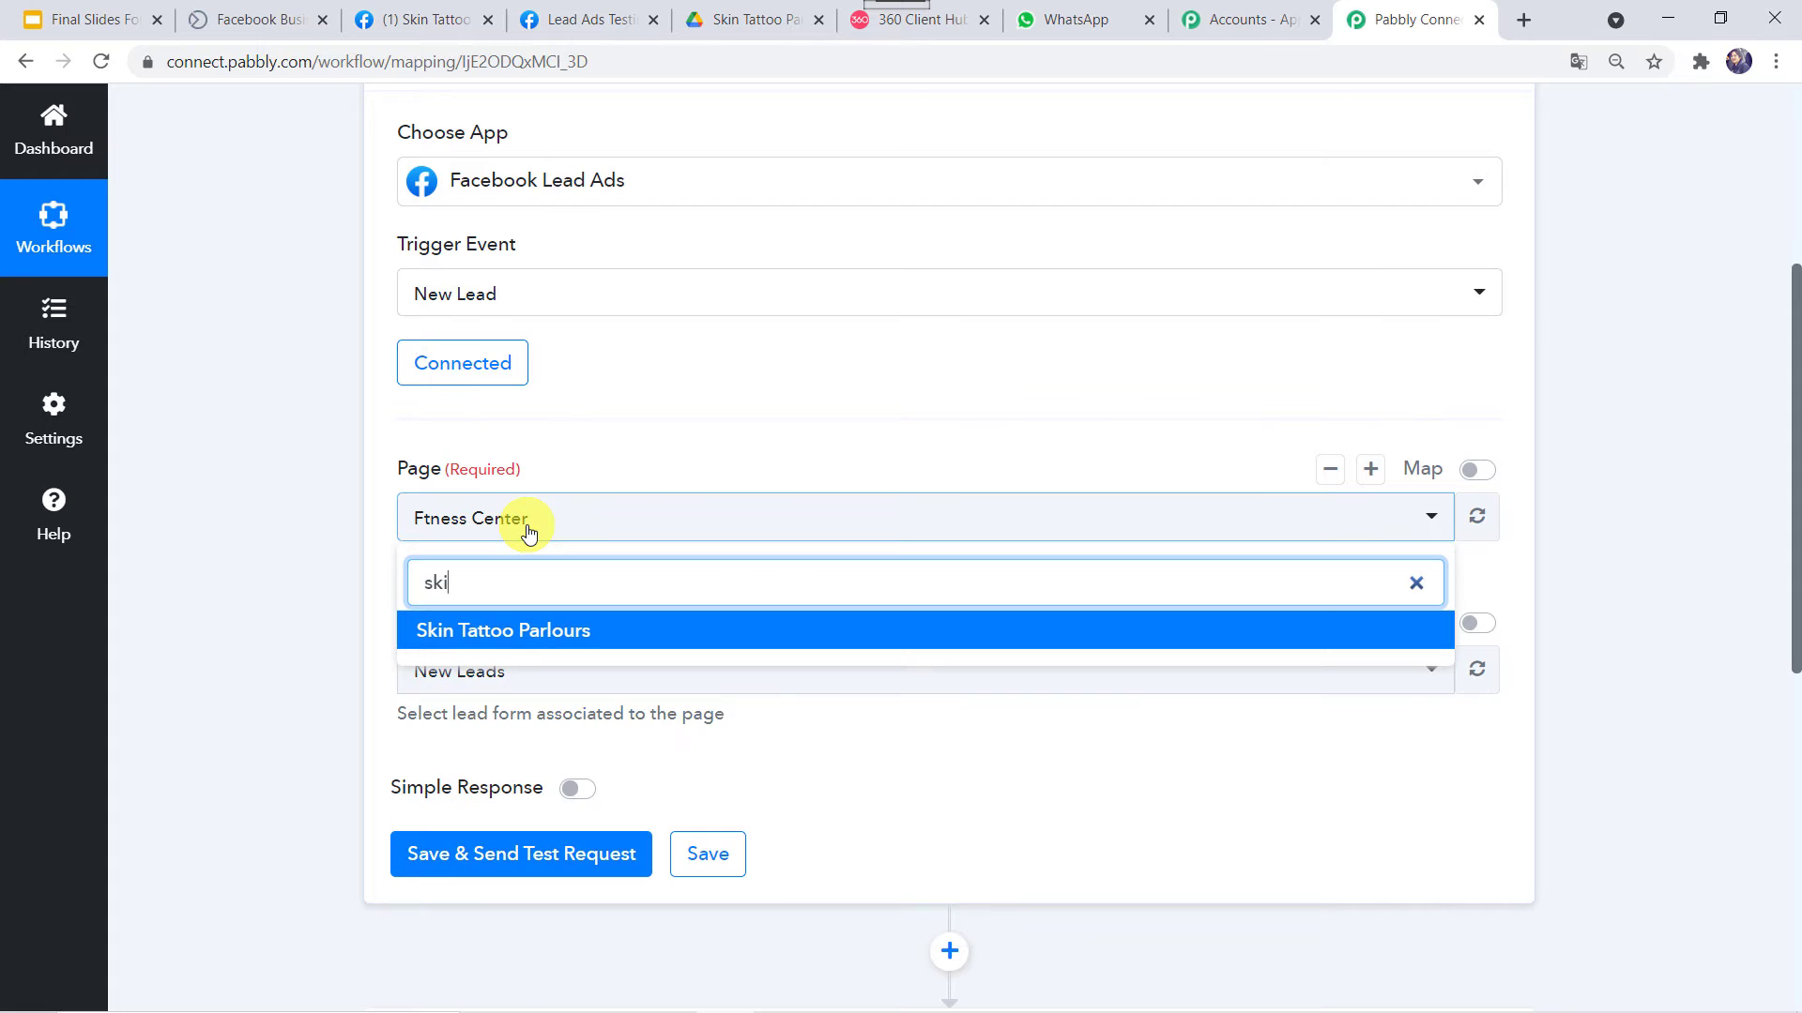
pyautogui.click(512, 627)
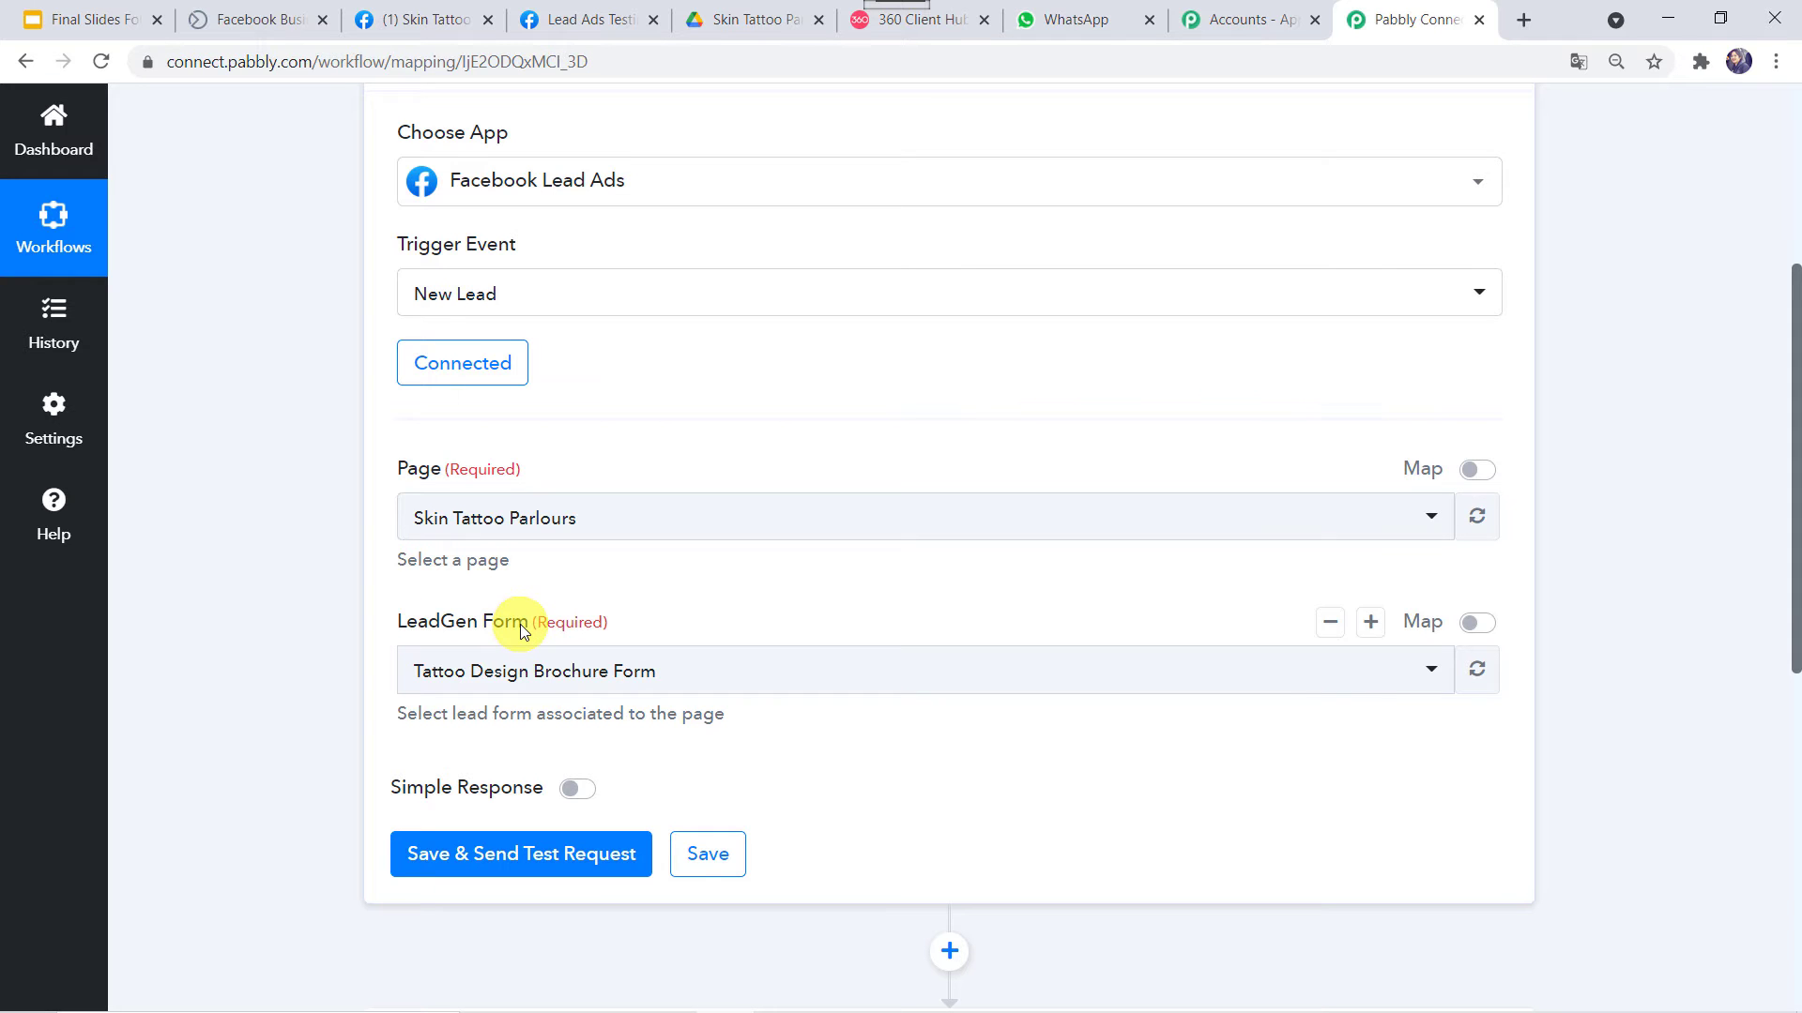
# Select Tattoo Design Brochure Form as the LeadGen Form, after confirming the form's name
pyautogui.click(271, 22)
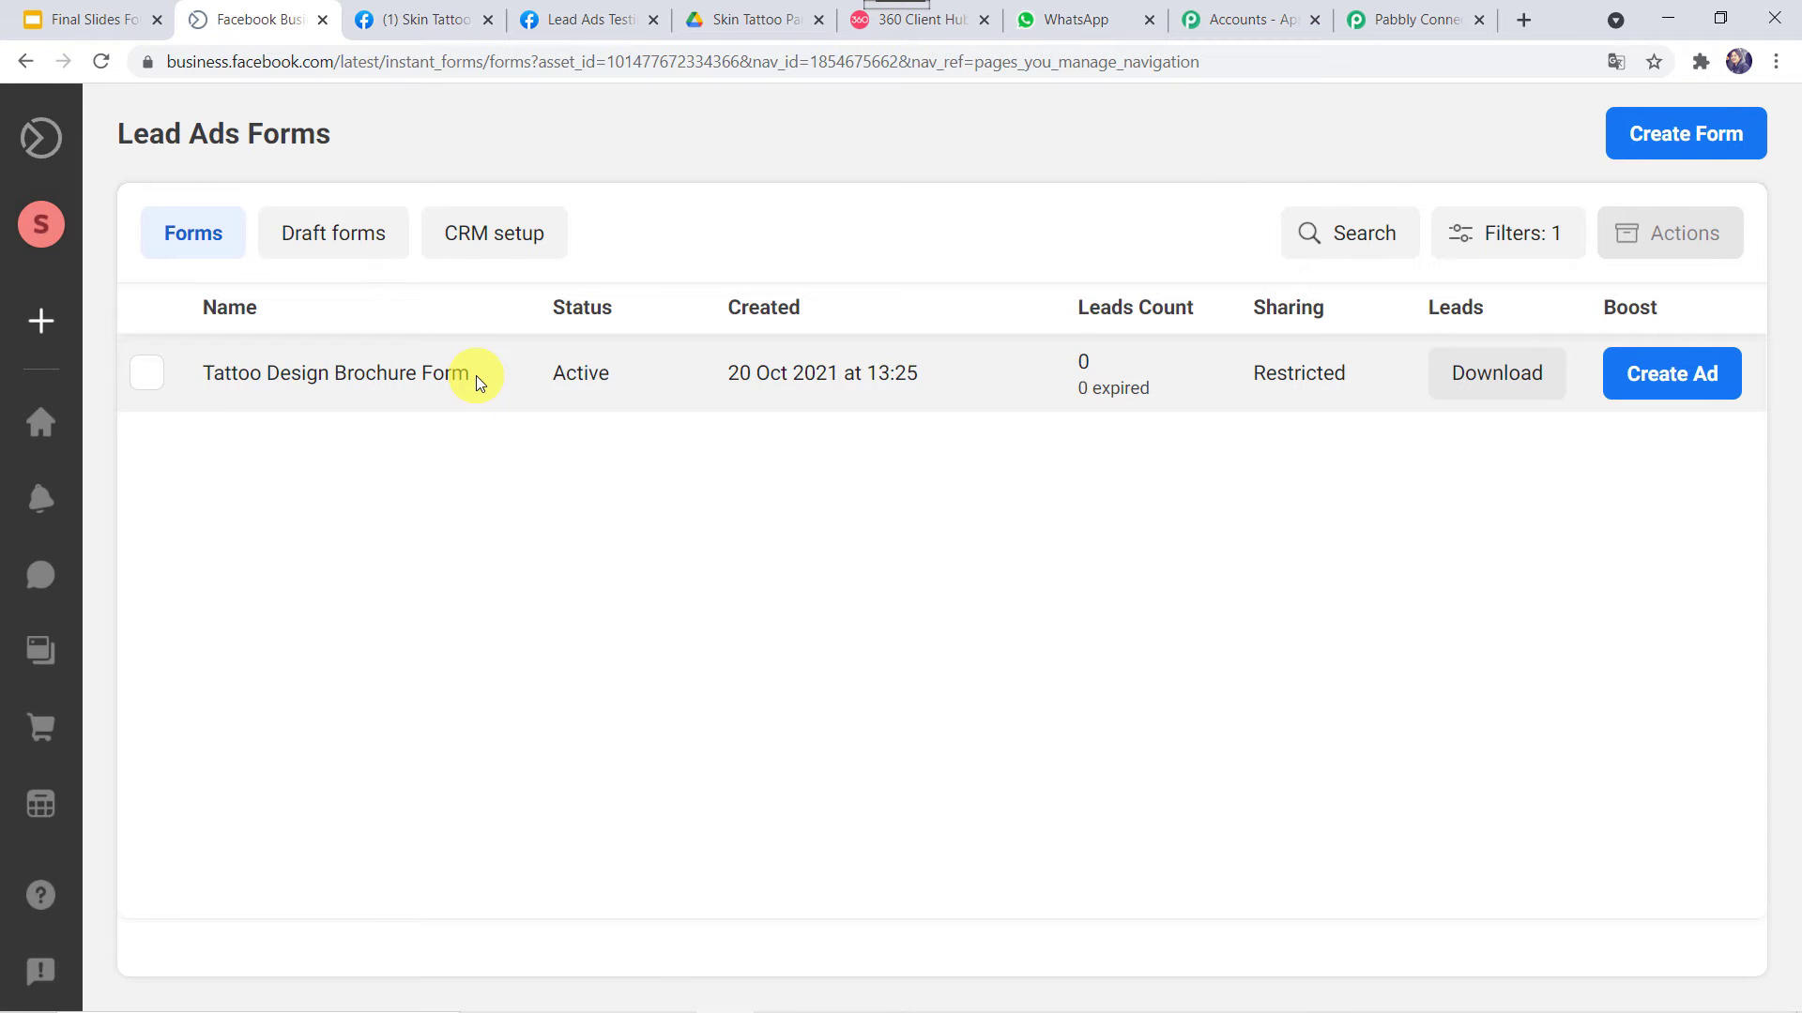
pyautogui.click(1404, 16)
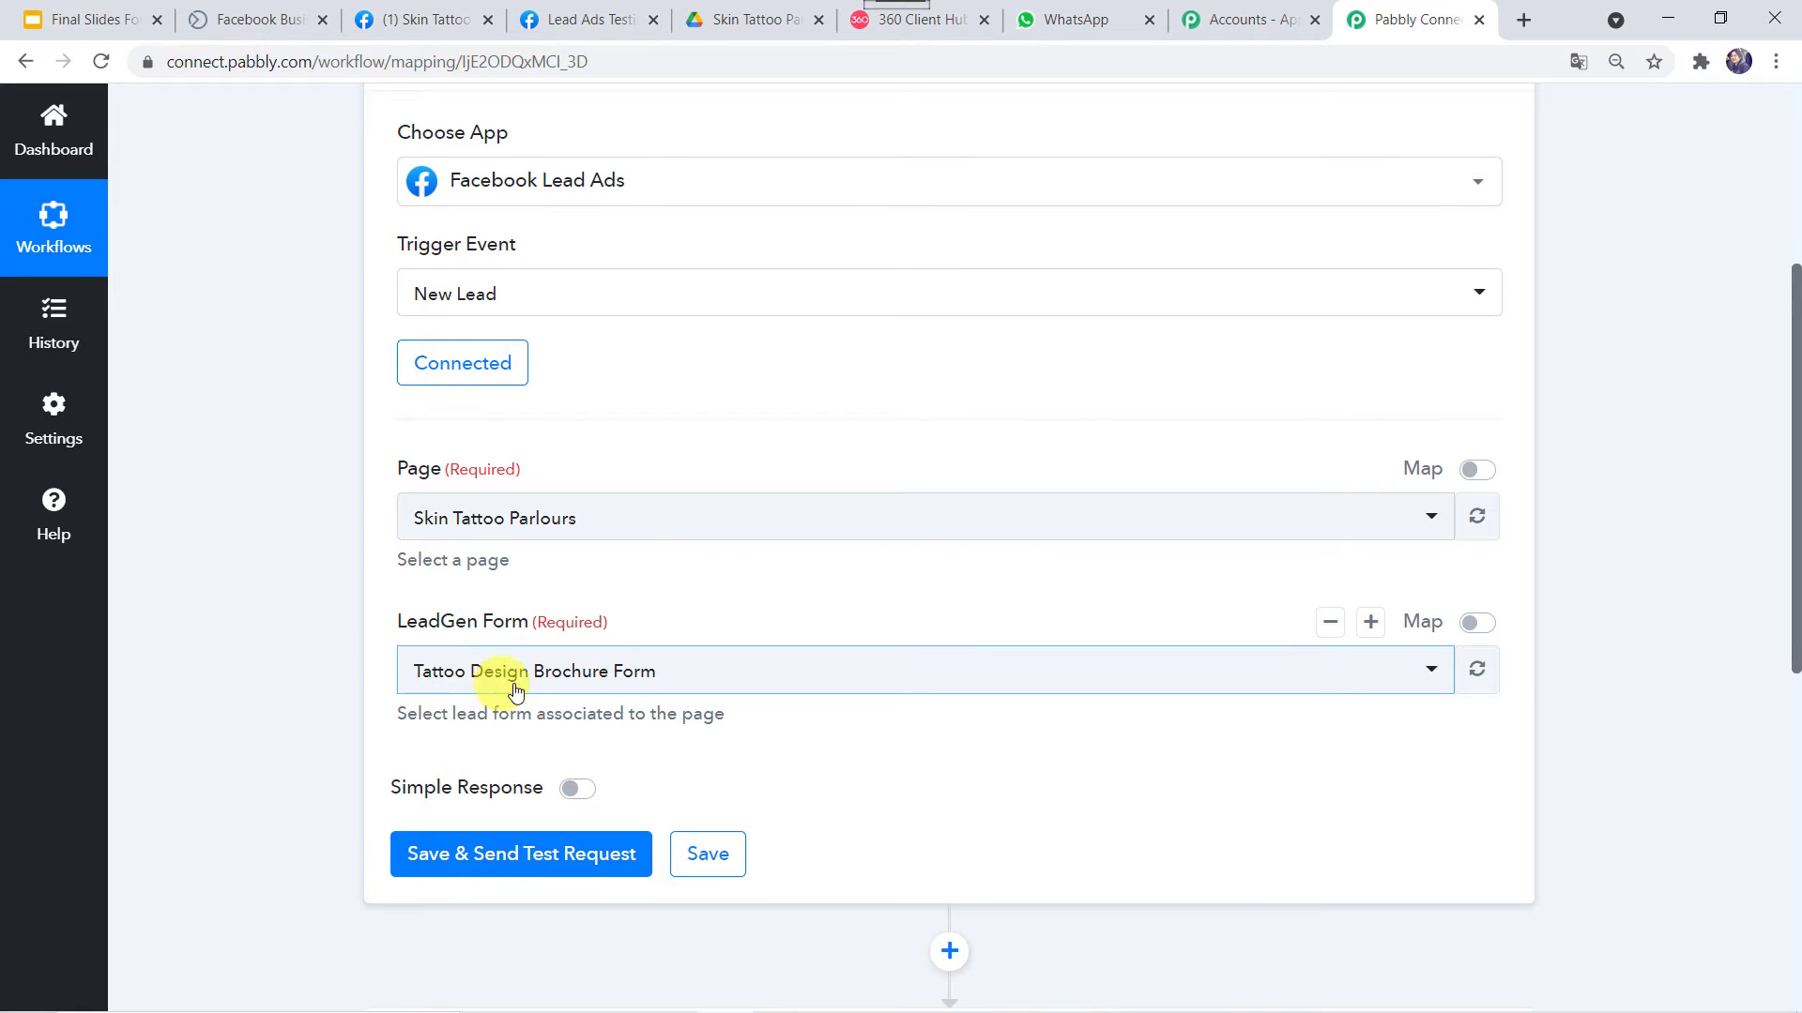
pyautogui.click(644, 680)
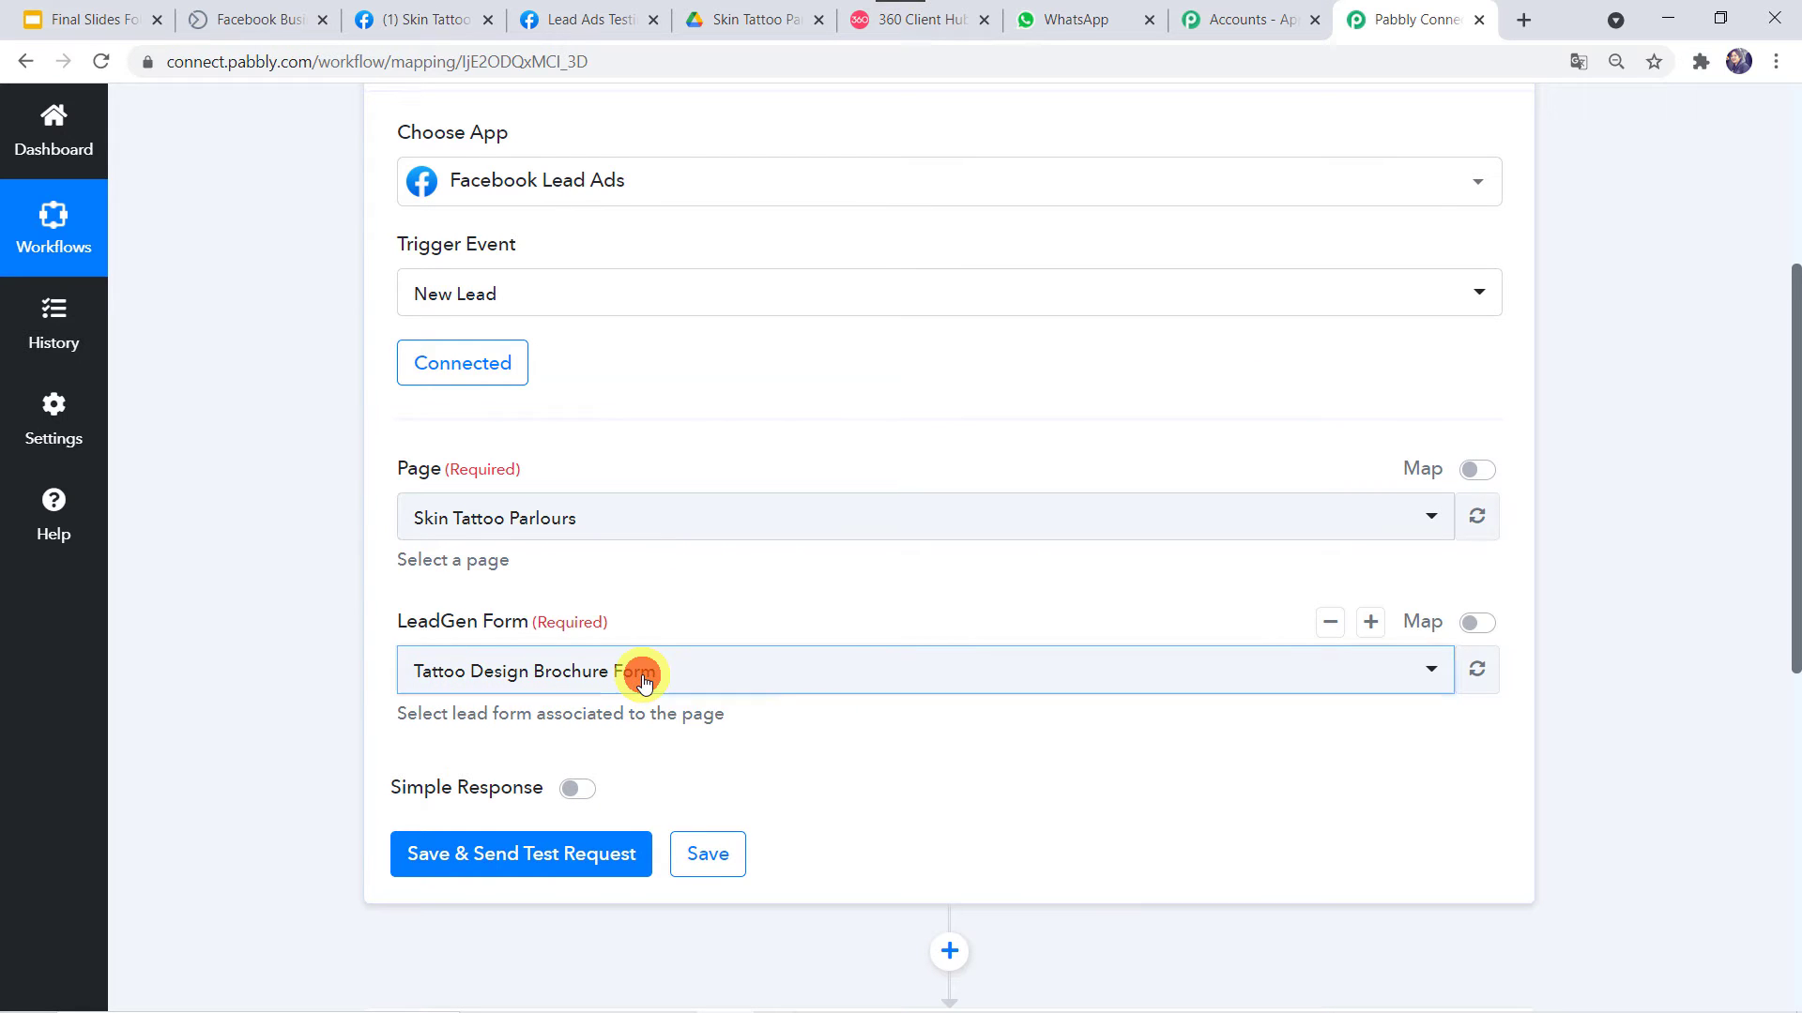
pyautogui.click(482, 781)
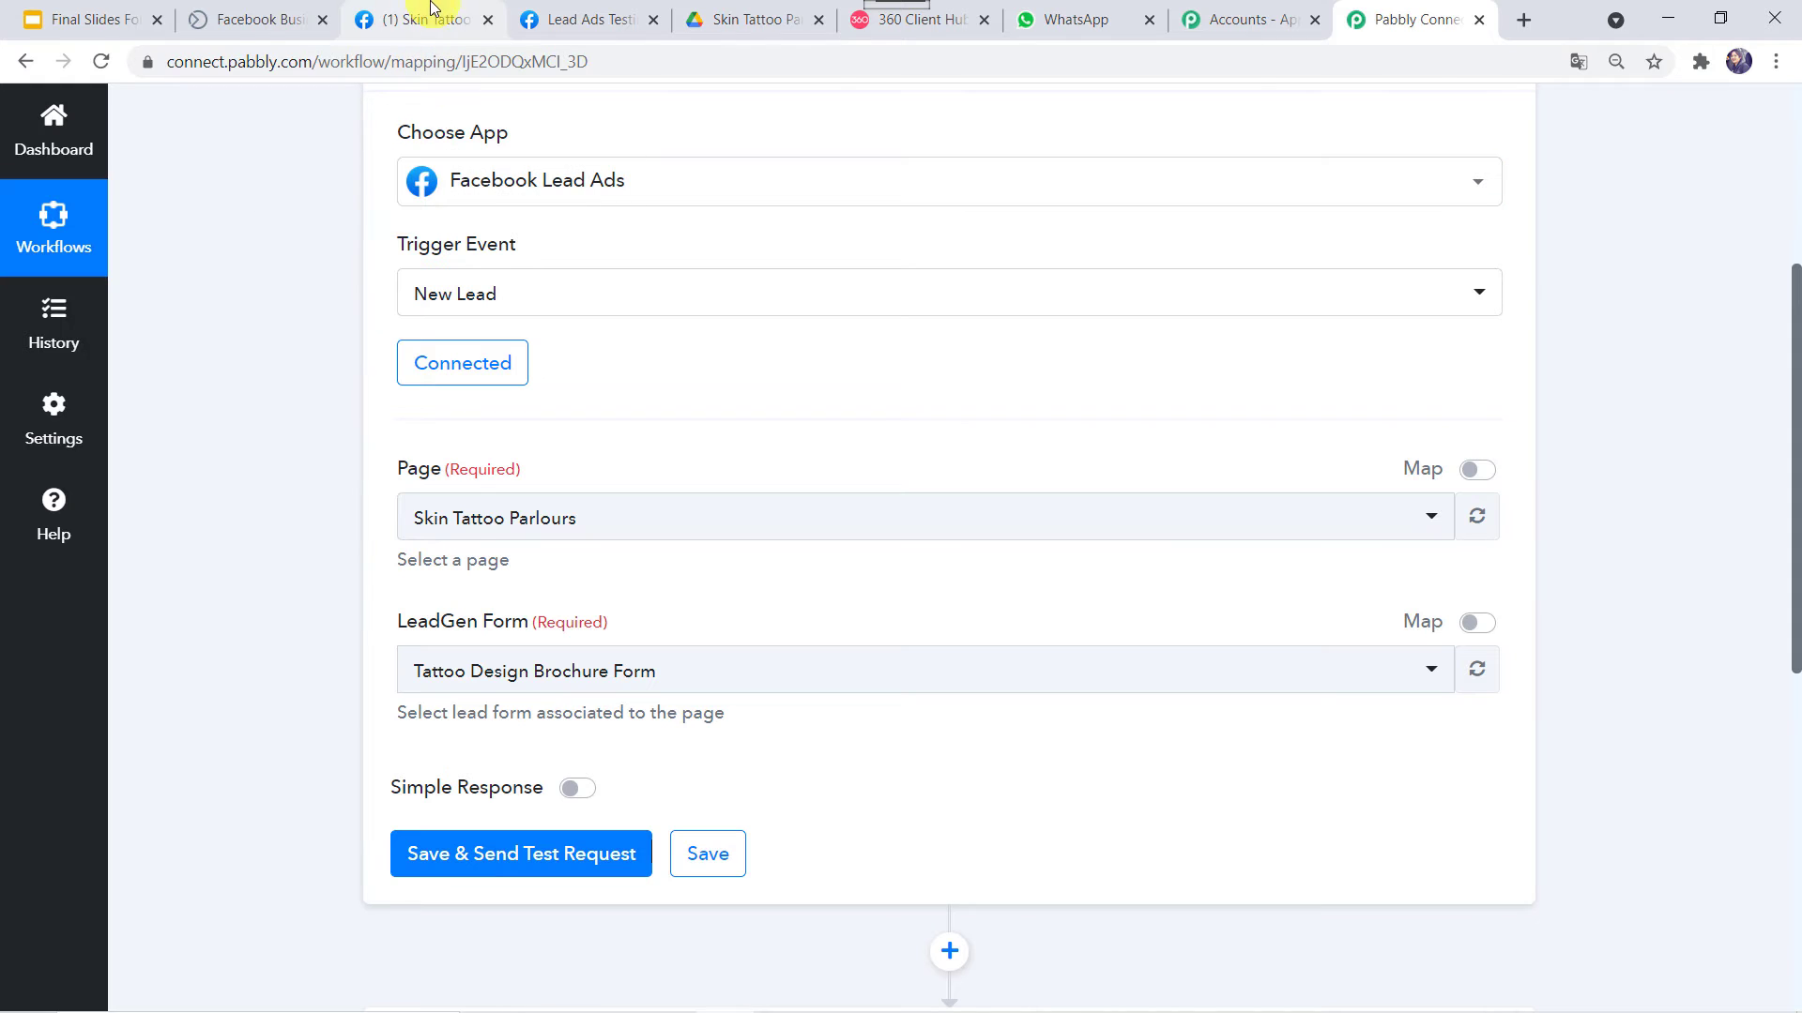
pyautogui.moveTo(429, 16)
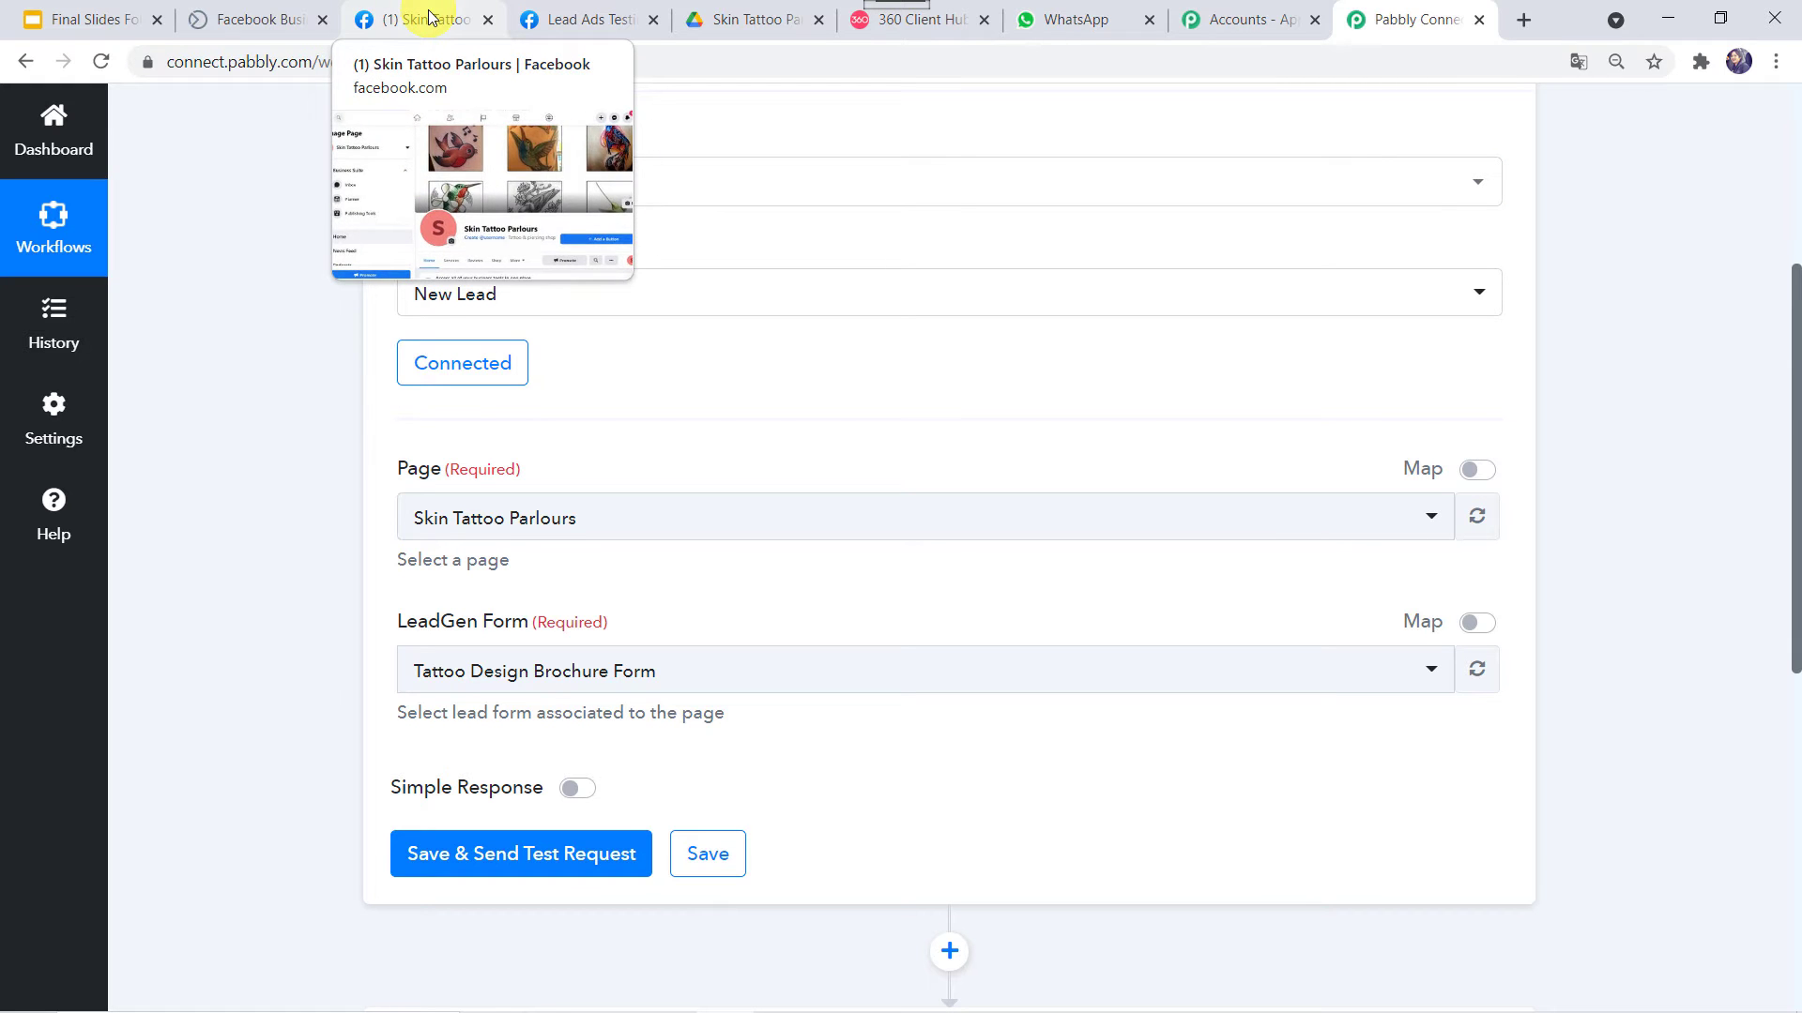
# In the Lead Ads Testing Tool, enter the test lead's email, full name and phone number
pyautogui.click(572, 19)
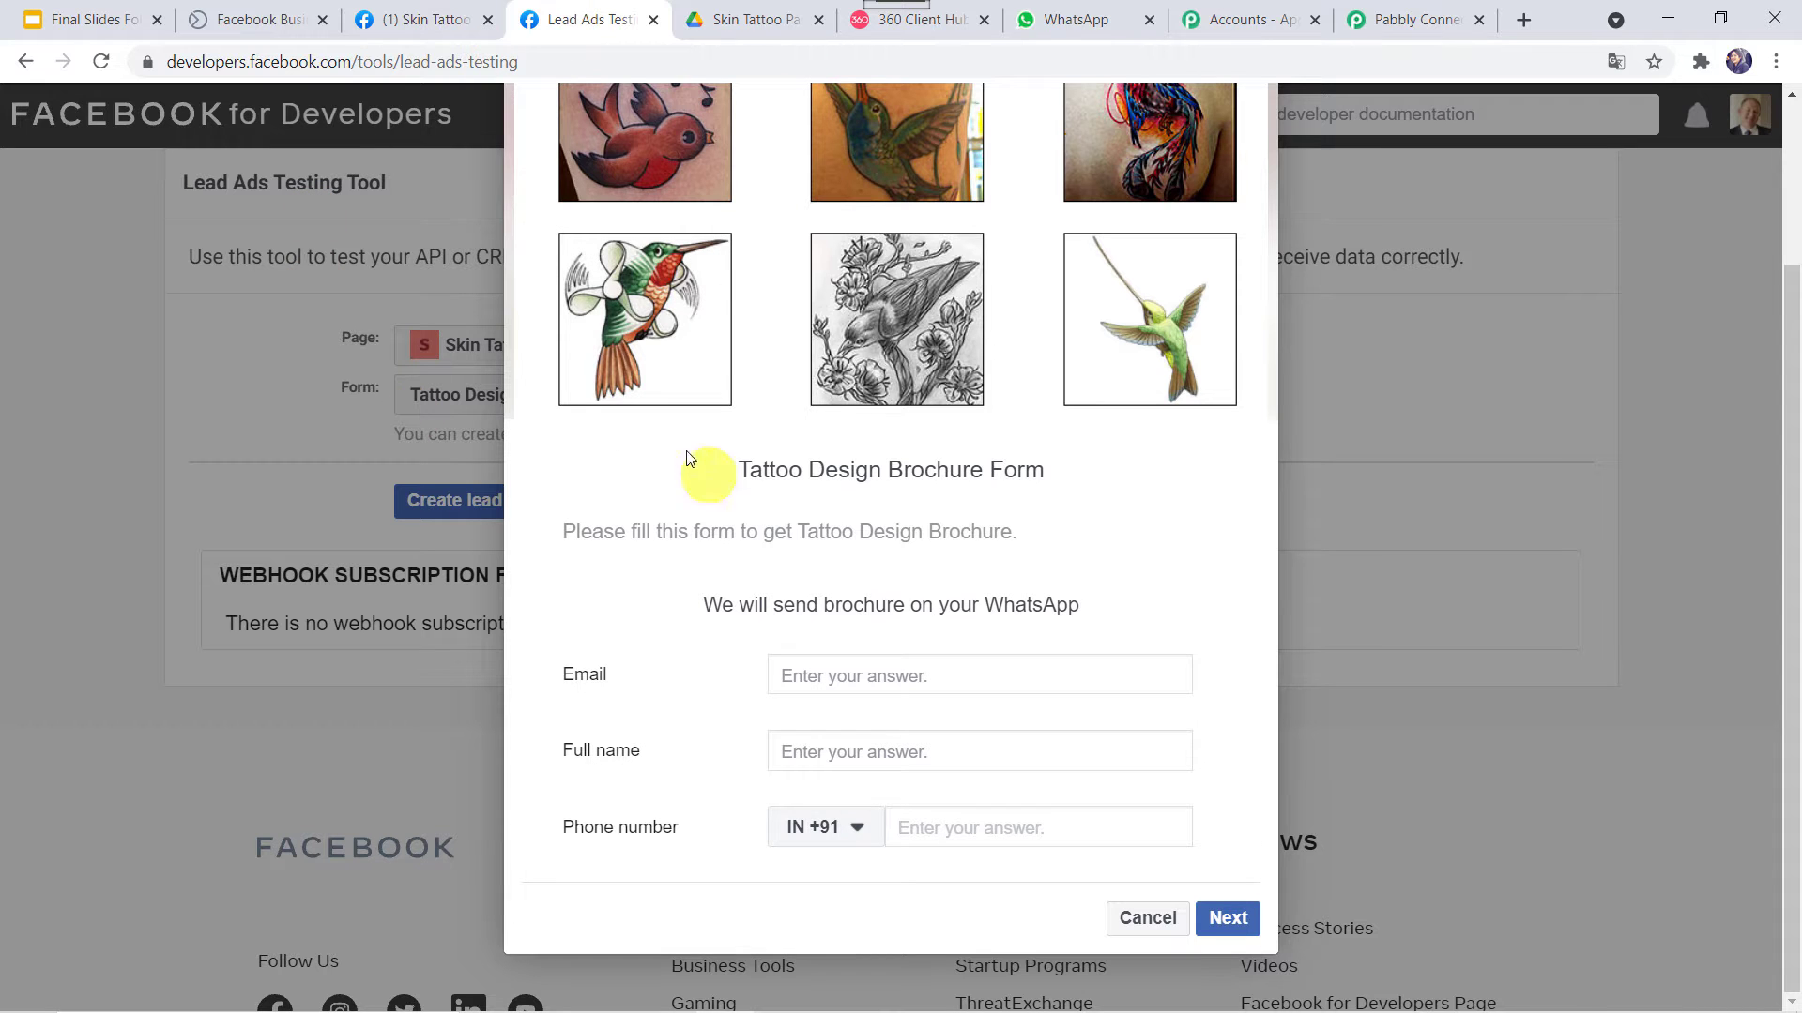
pyautogui.click(824, 675)
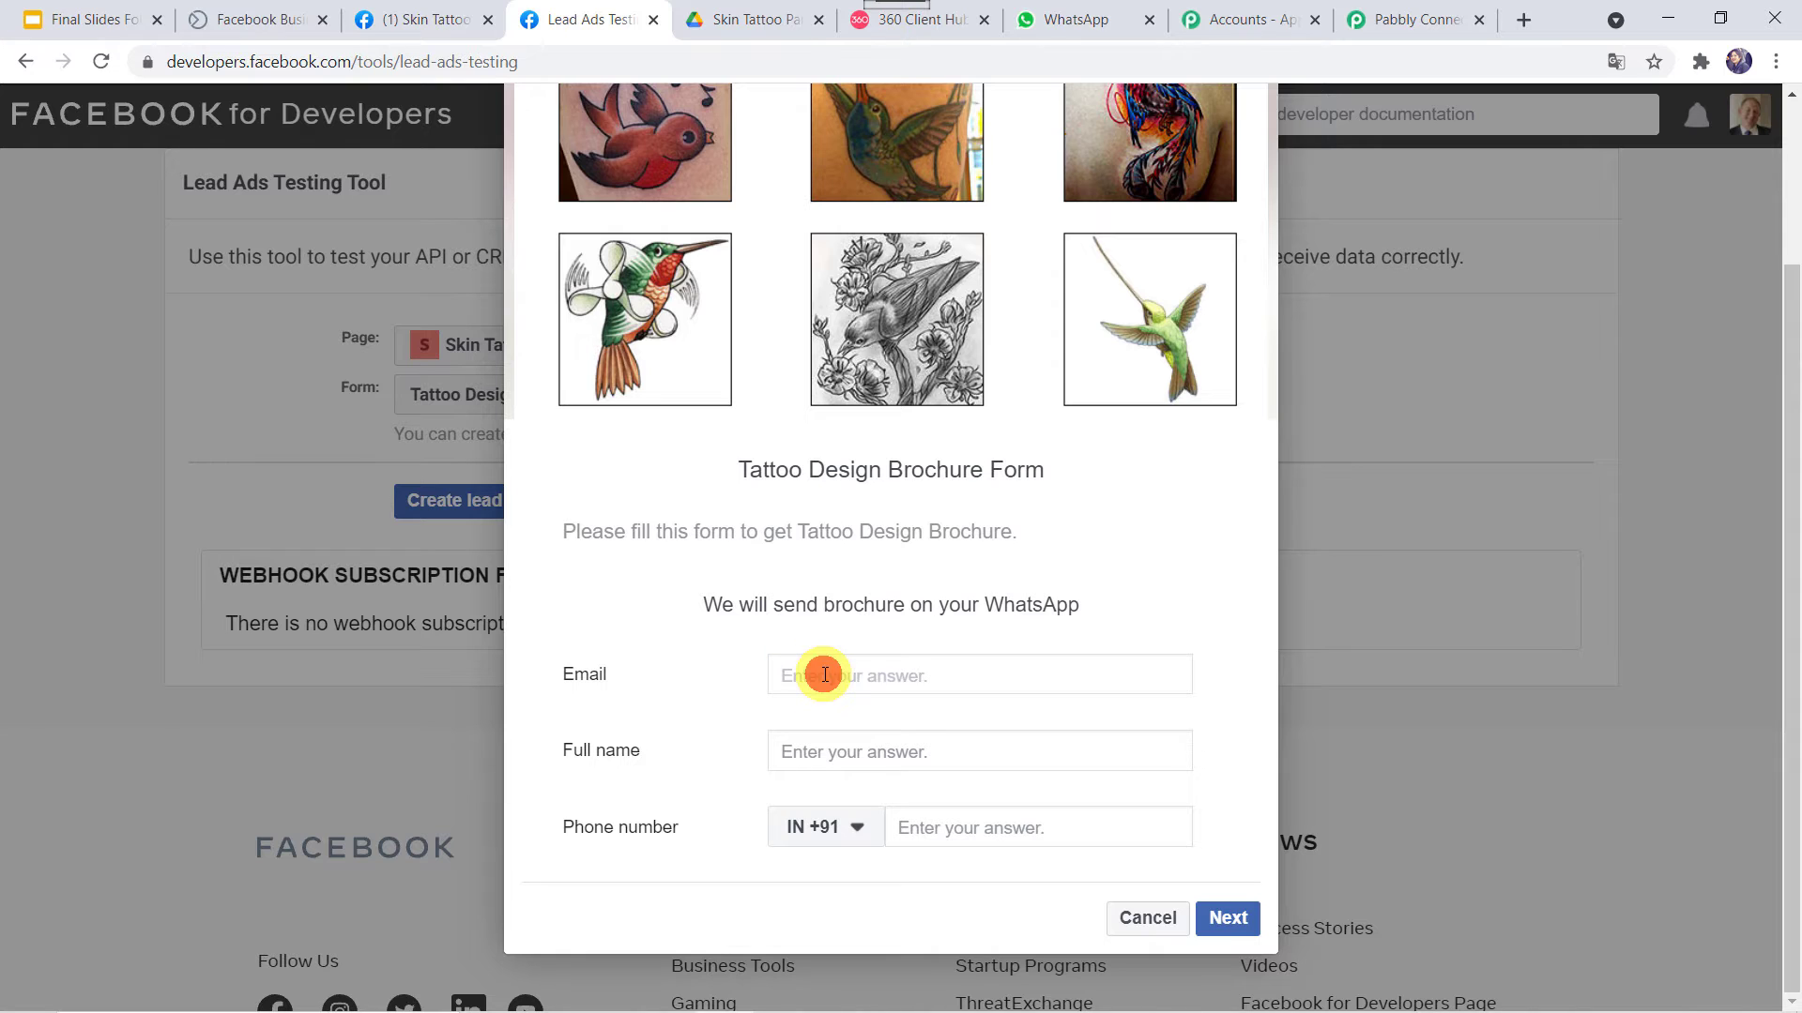
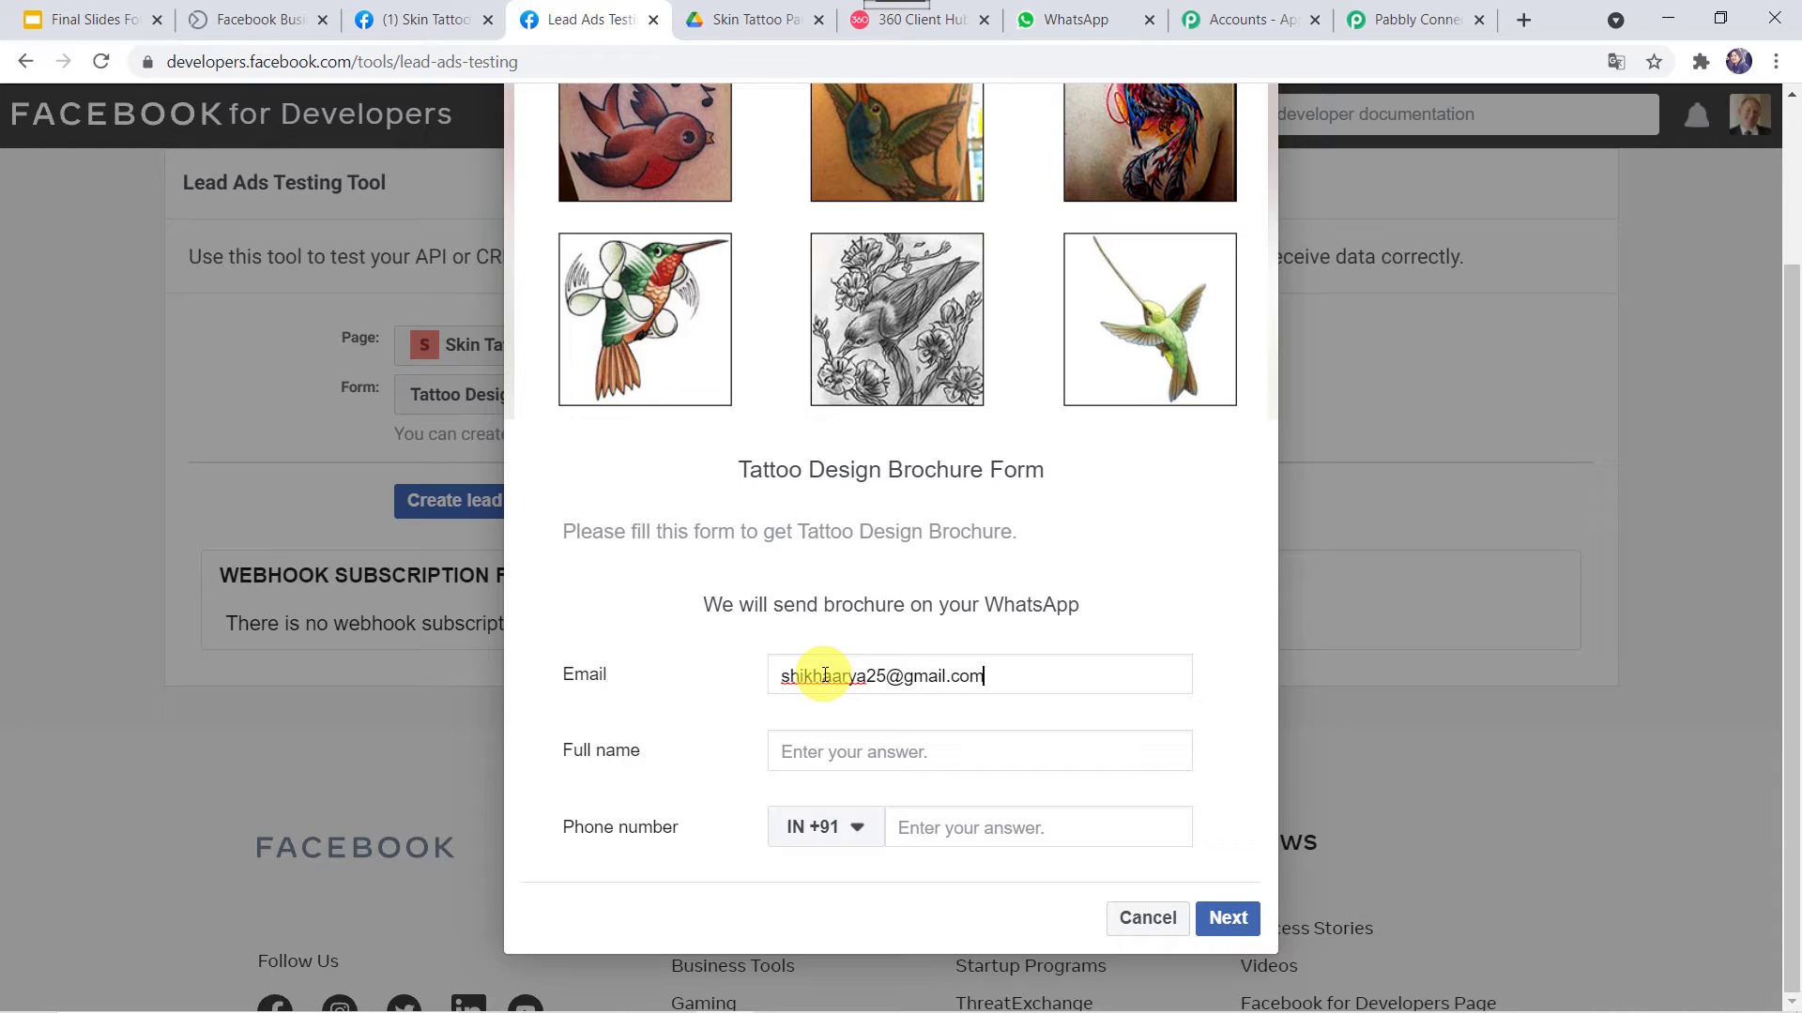
pyautogui.press('Tab')
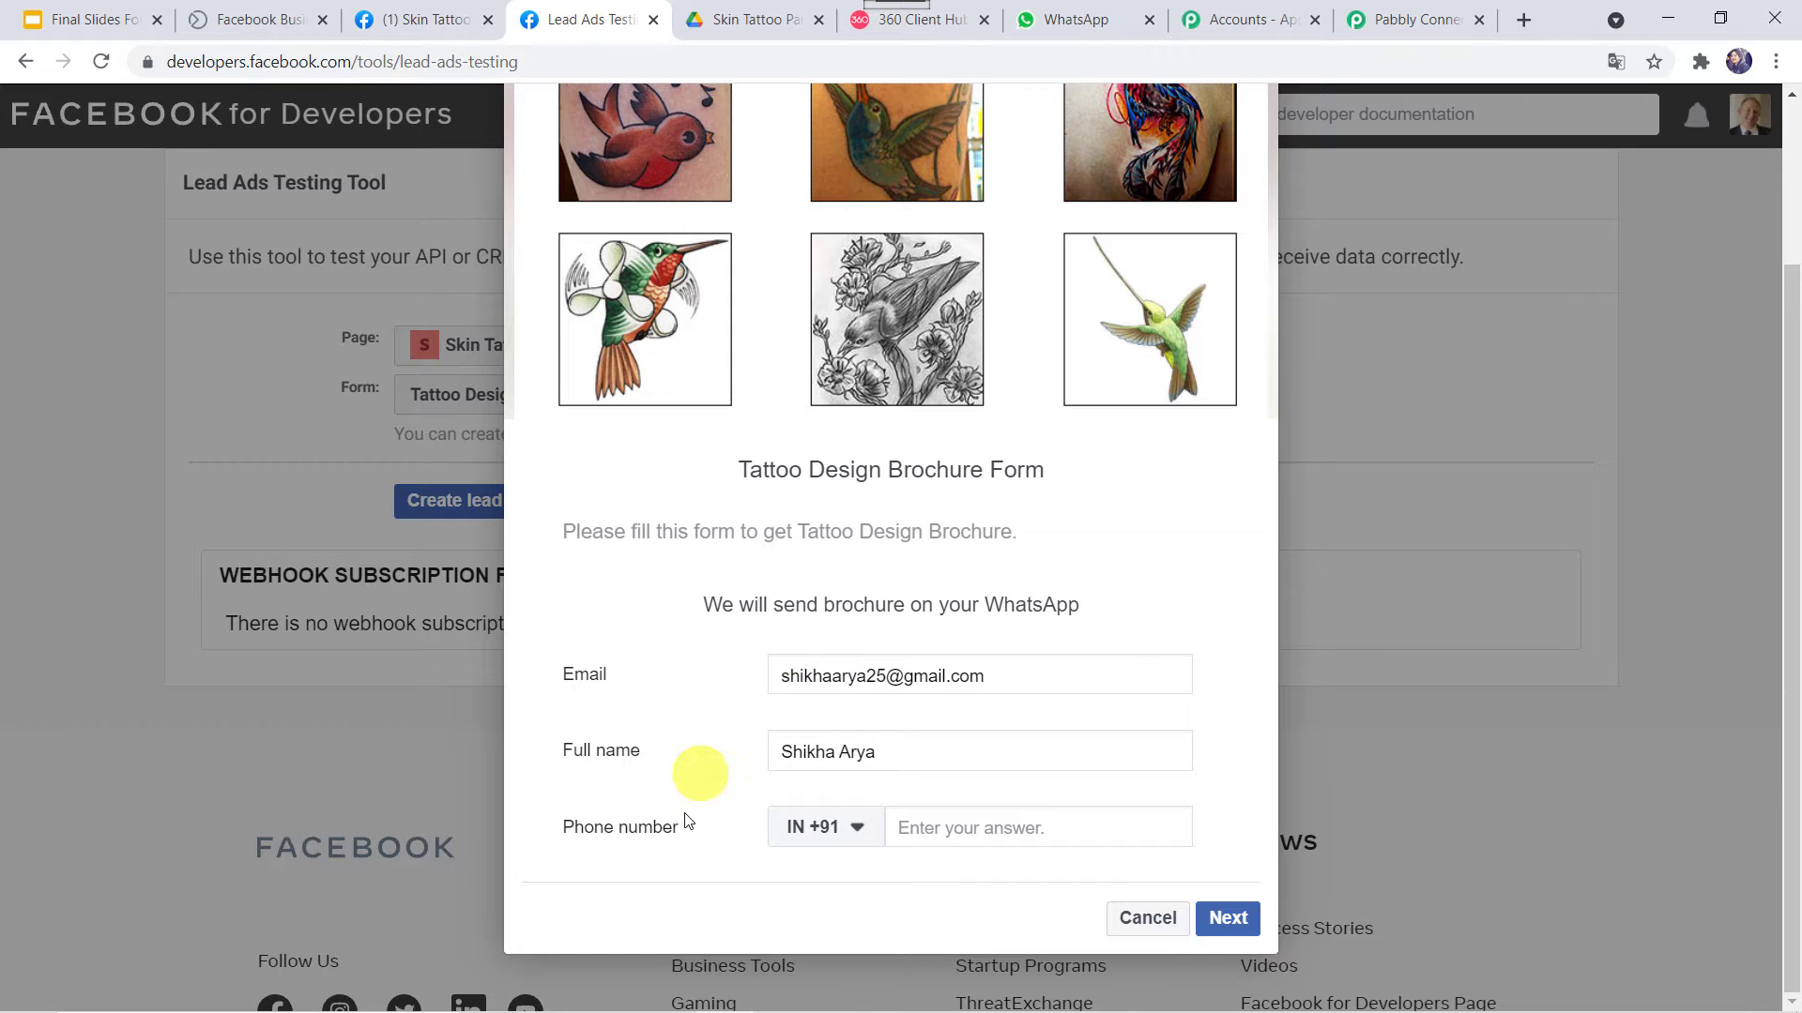
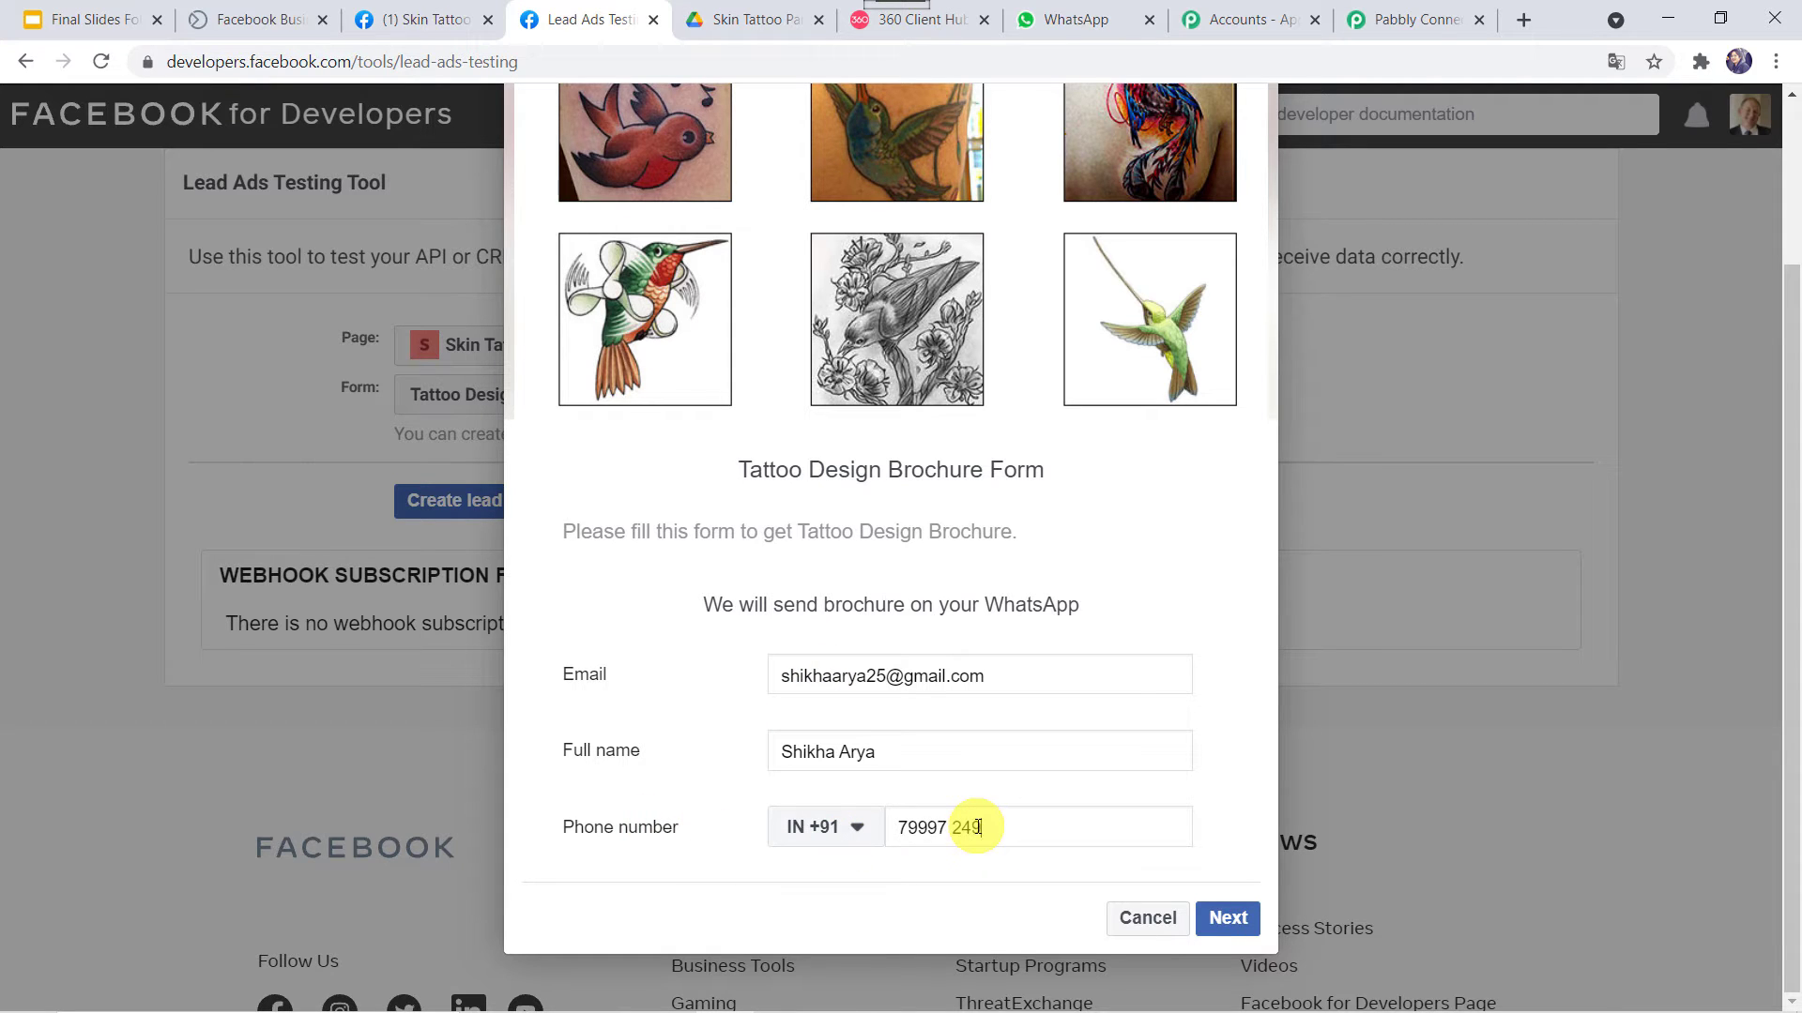
# Submit the test lead and close the finished form
pyautogui.click(1231, 918)
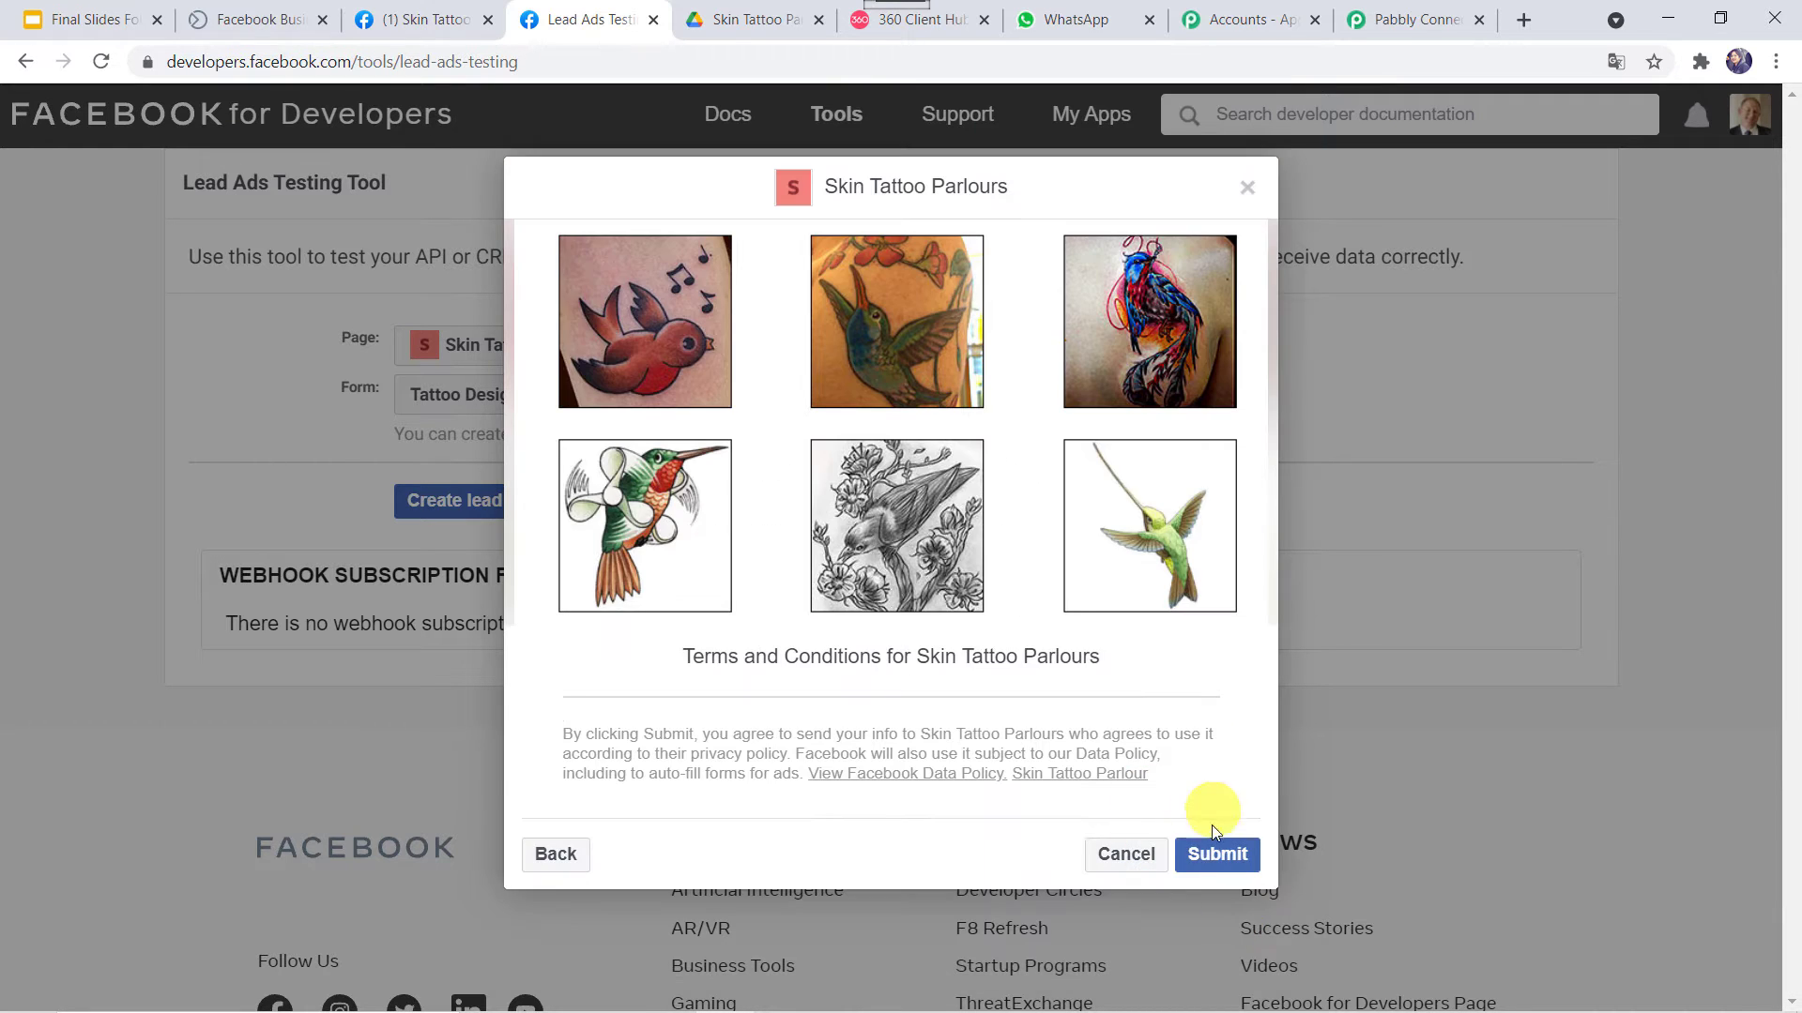
pyautogui.click(1209, 850)
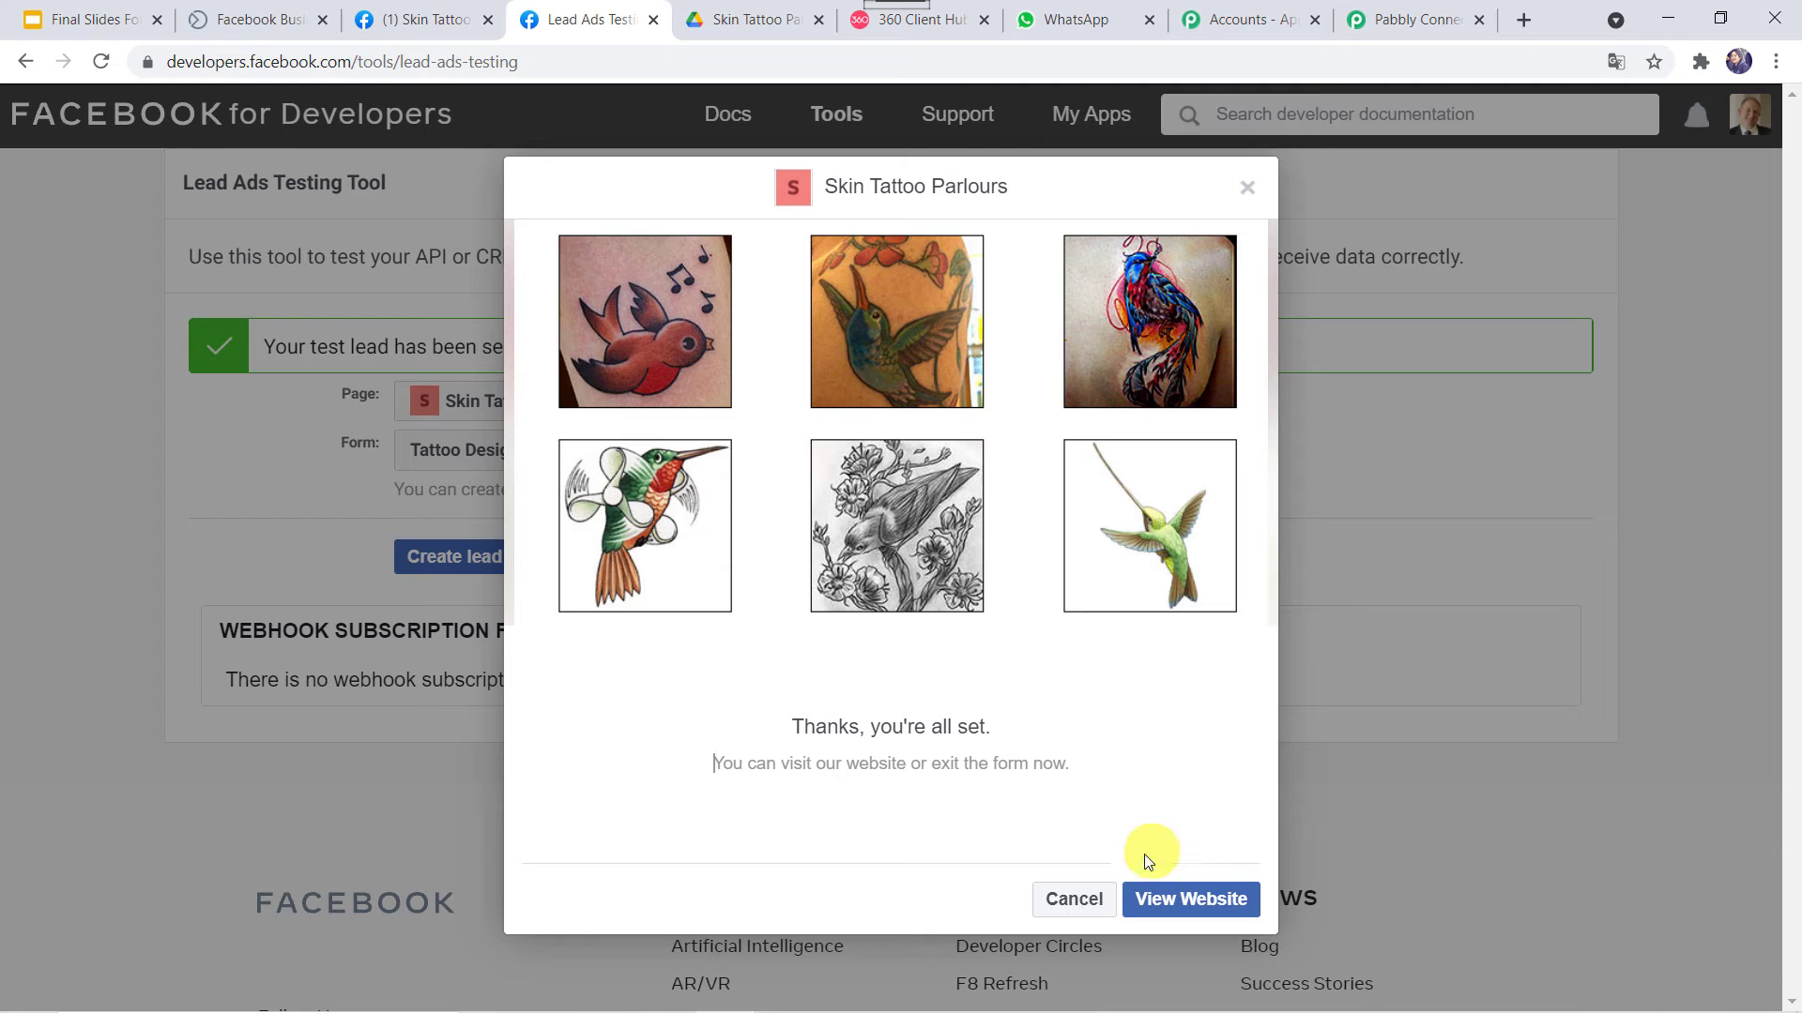
pyautogui.click(1059, 903)
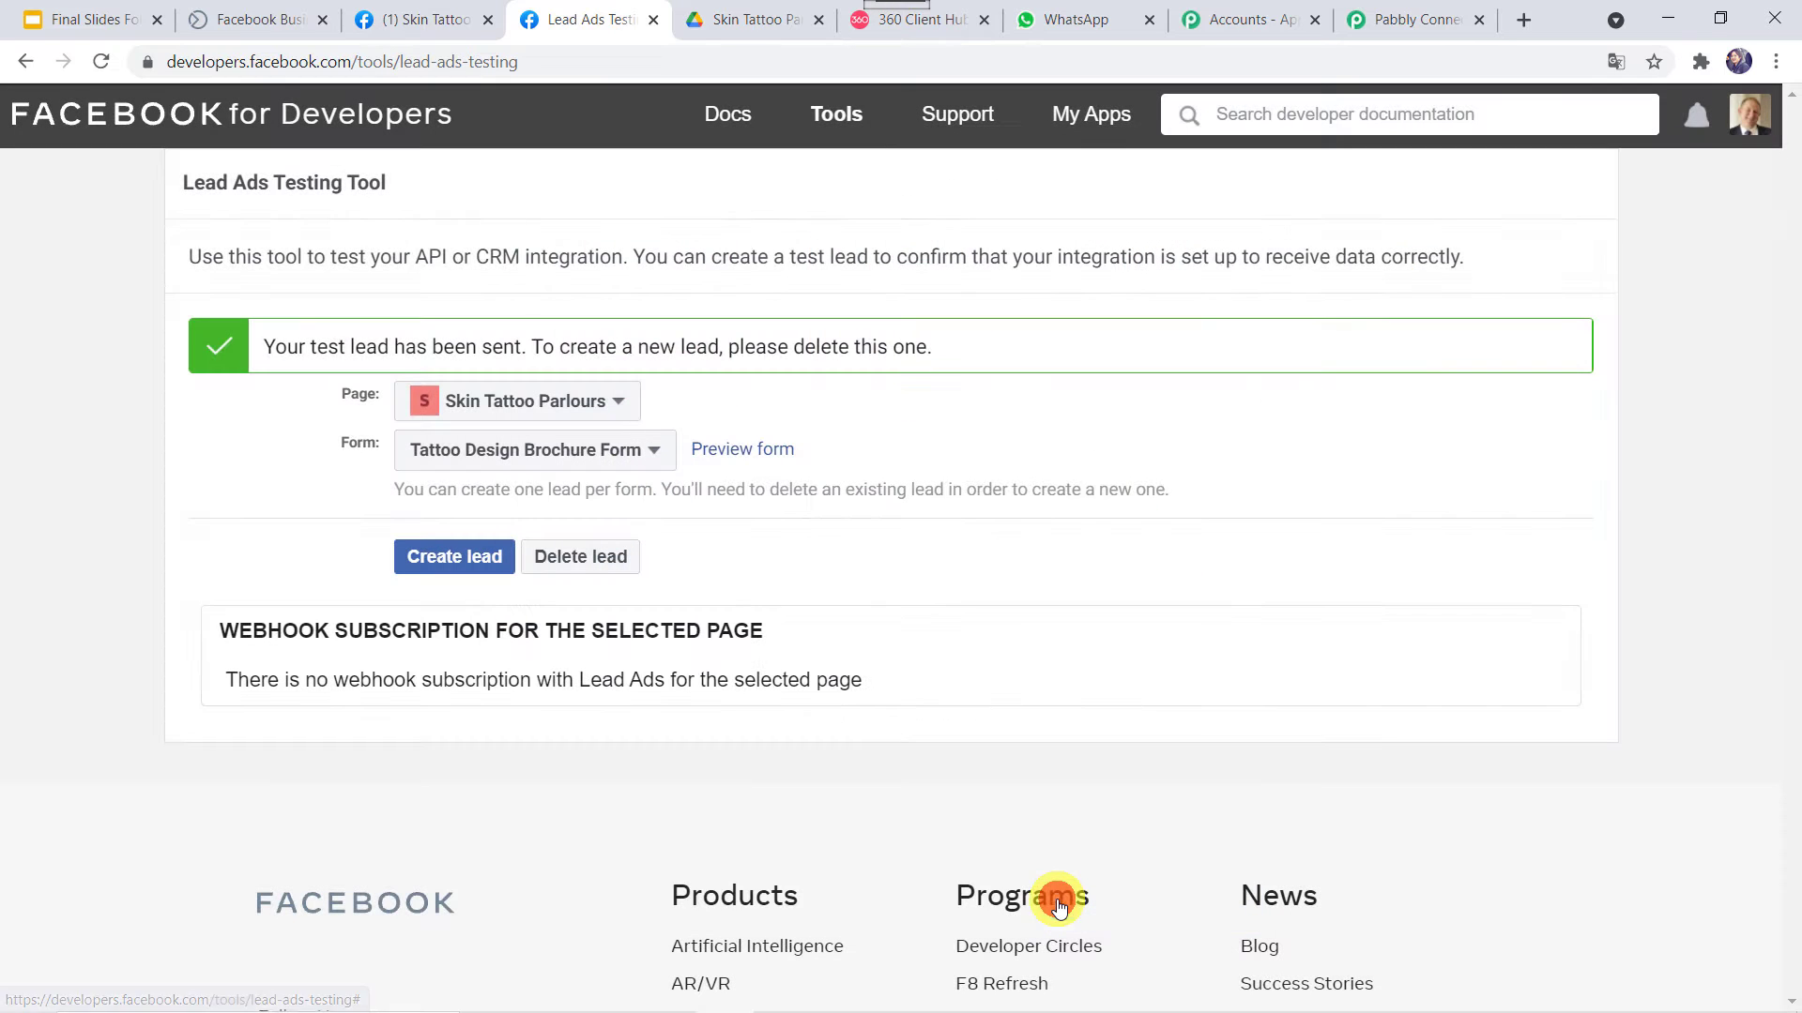
# Save and send a test request, then inspect the captured lead's field data, email, name and phone
pyautogui.click(1391, 12)
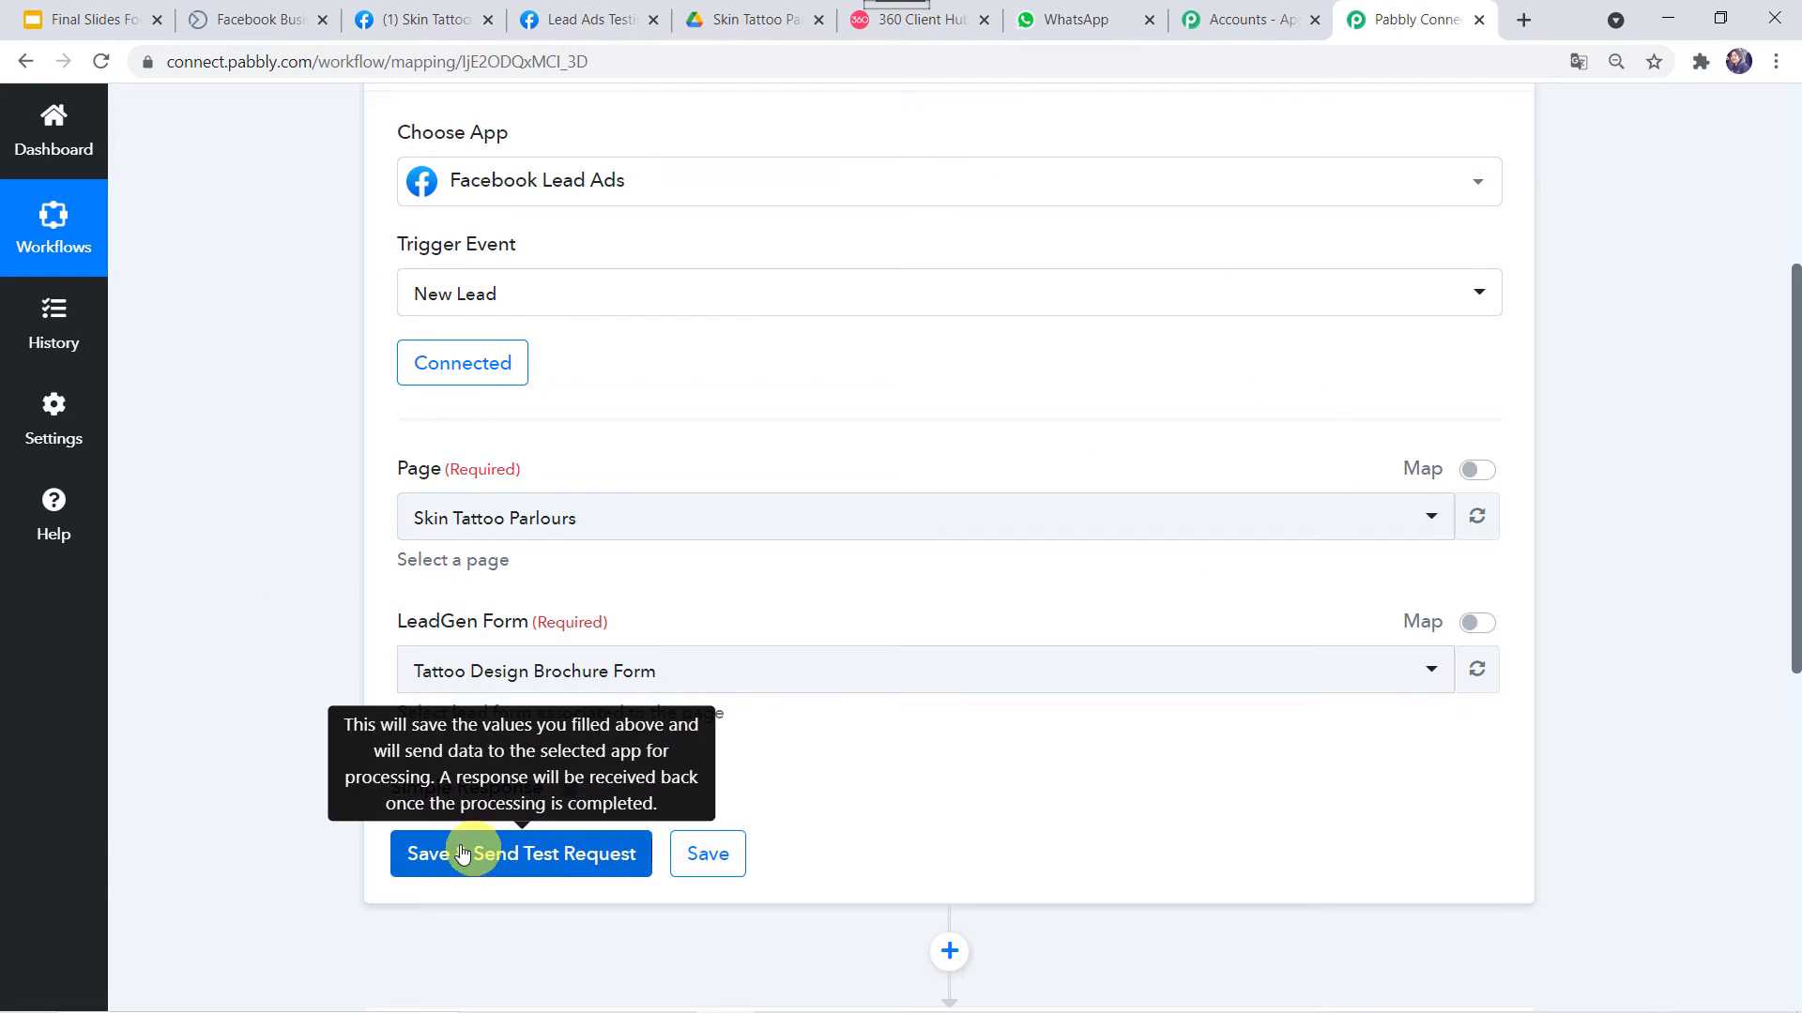
pyautogui.click(523, 856)
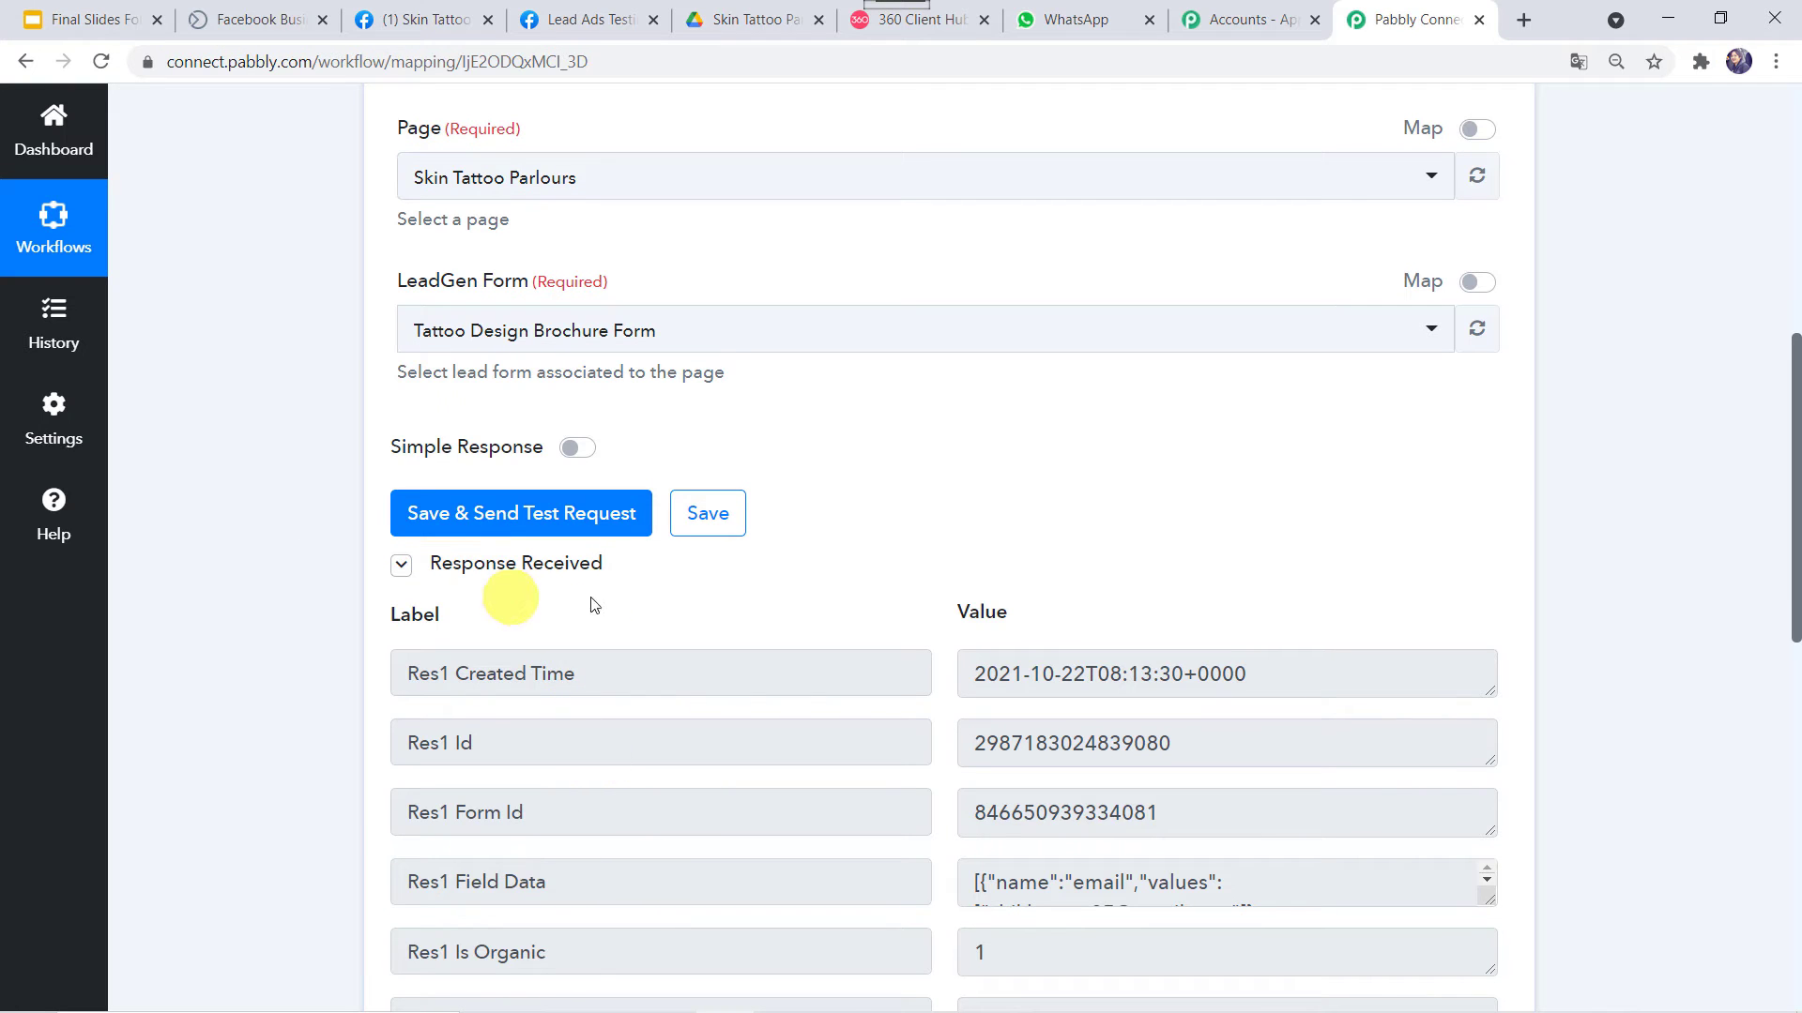
pyautogui.scroll(-5, 596, 601)
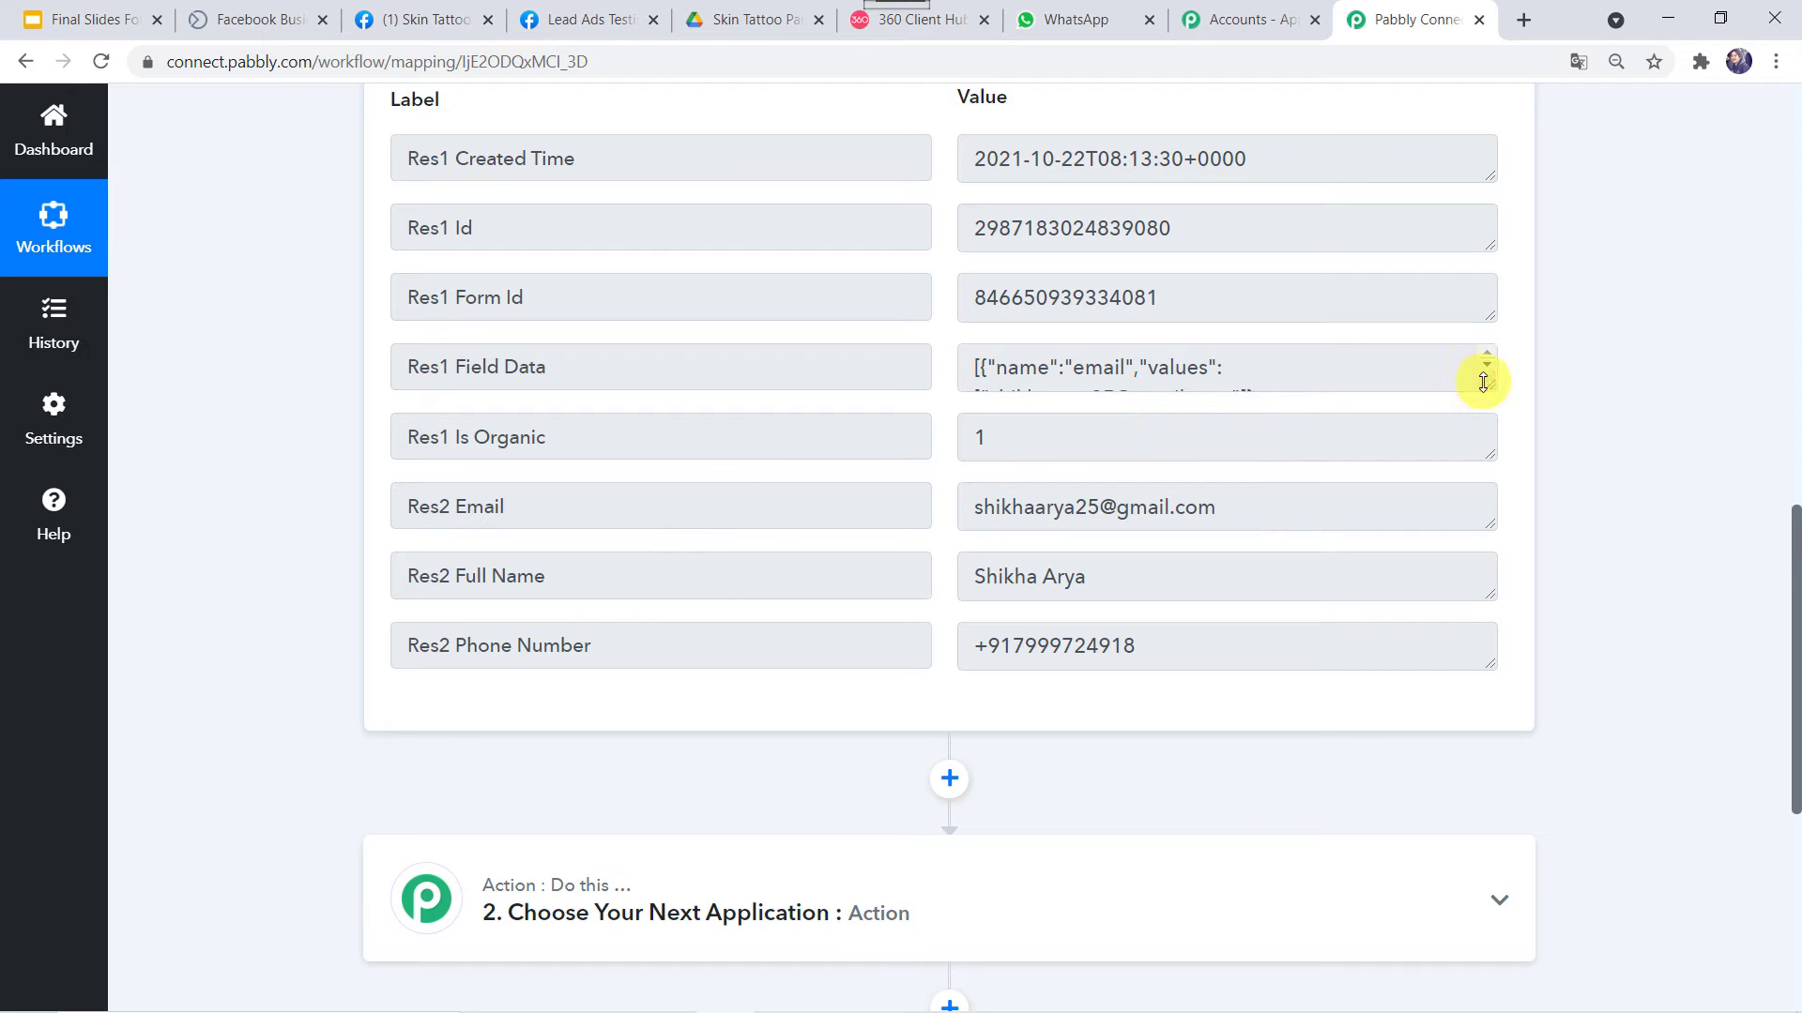
pyautogui.moveTo(1488, 386); pyautogui.dragTo(1540, 571)
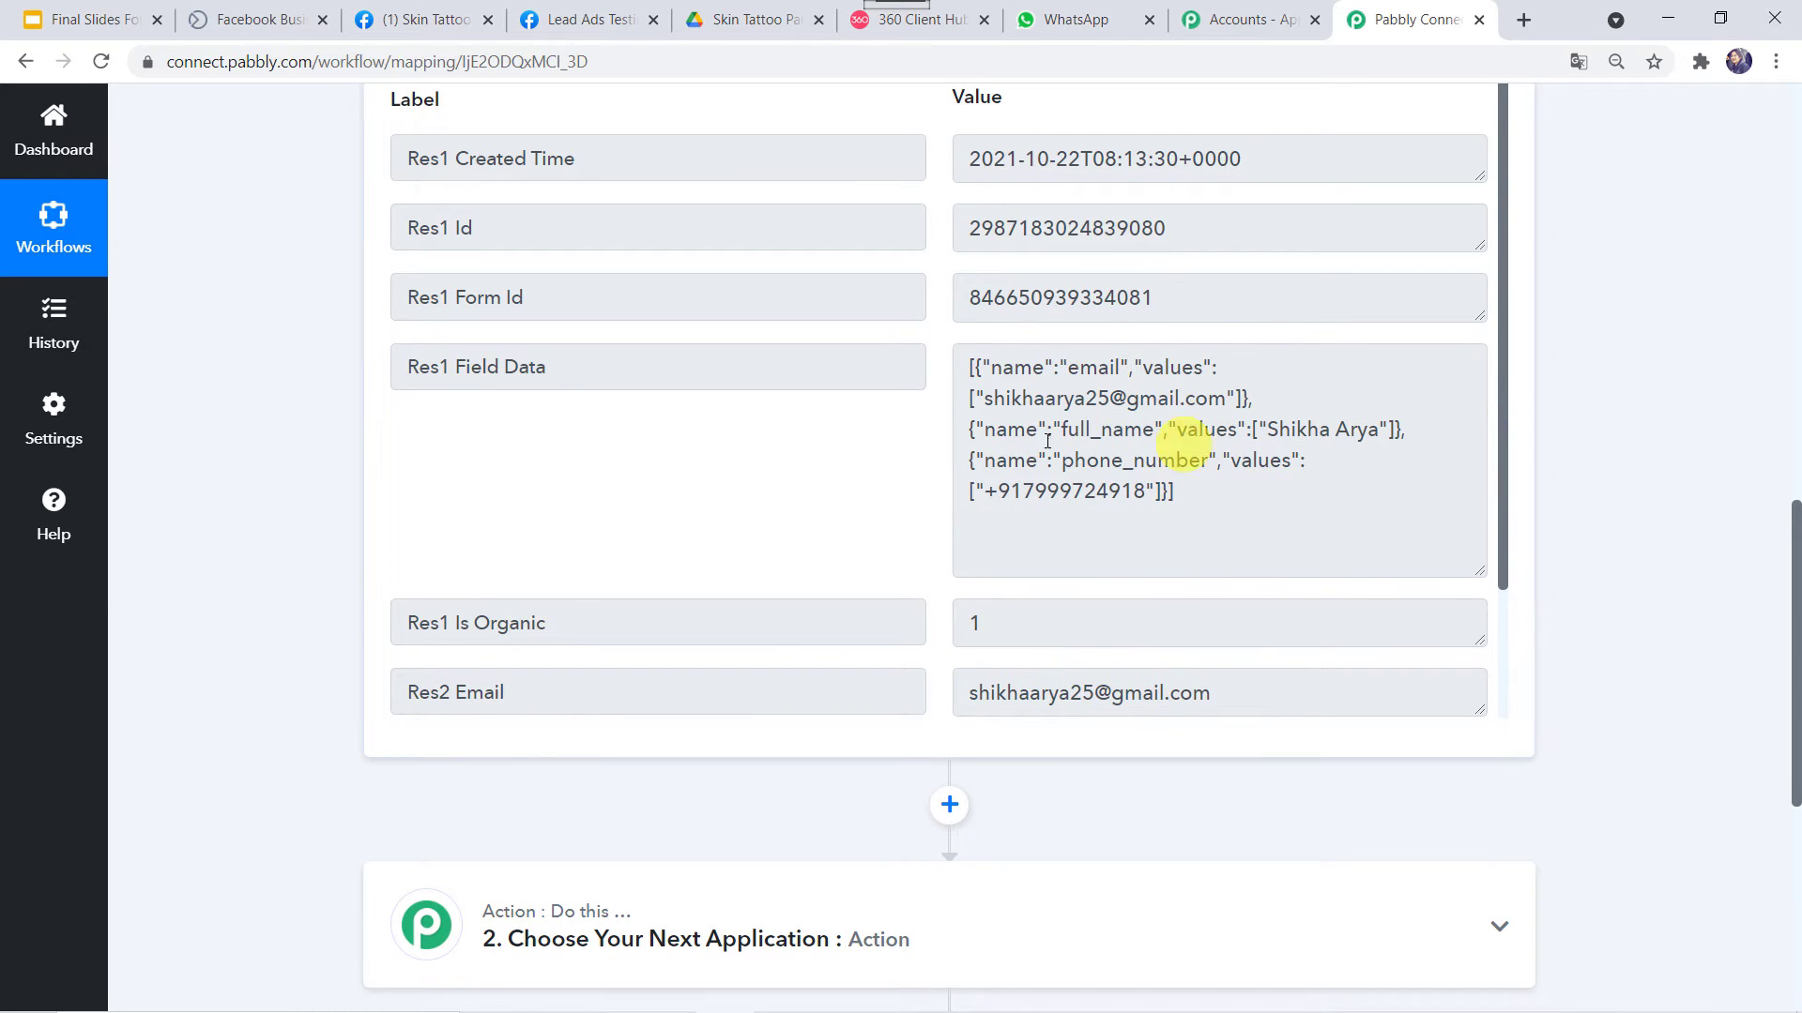
pyautogui.scroll(-2, 1126, 469)
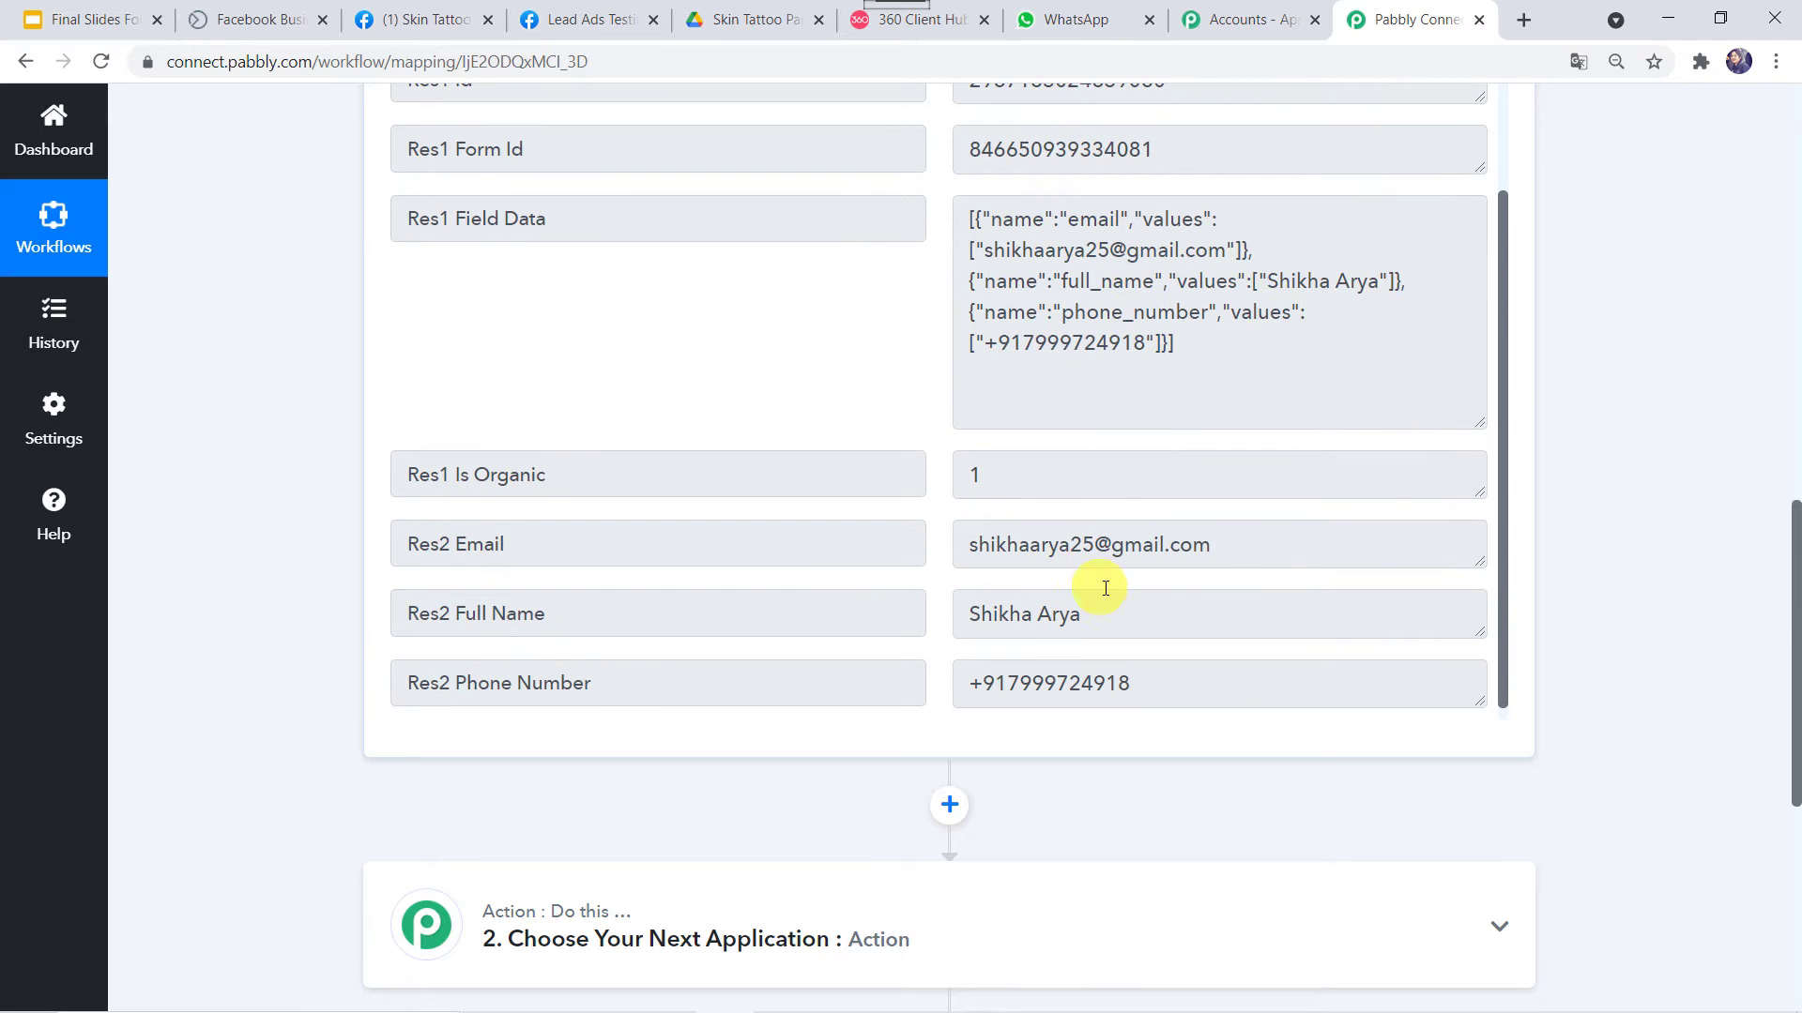
pyautogui.scroll(-1, 986, 601)
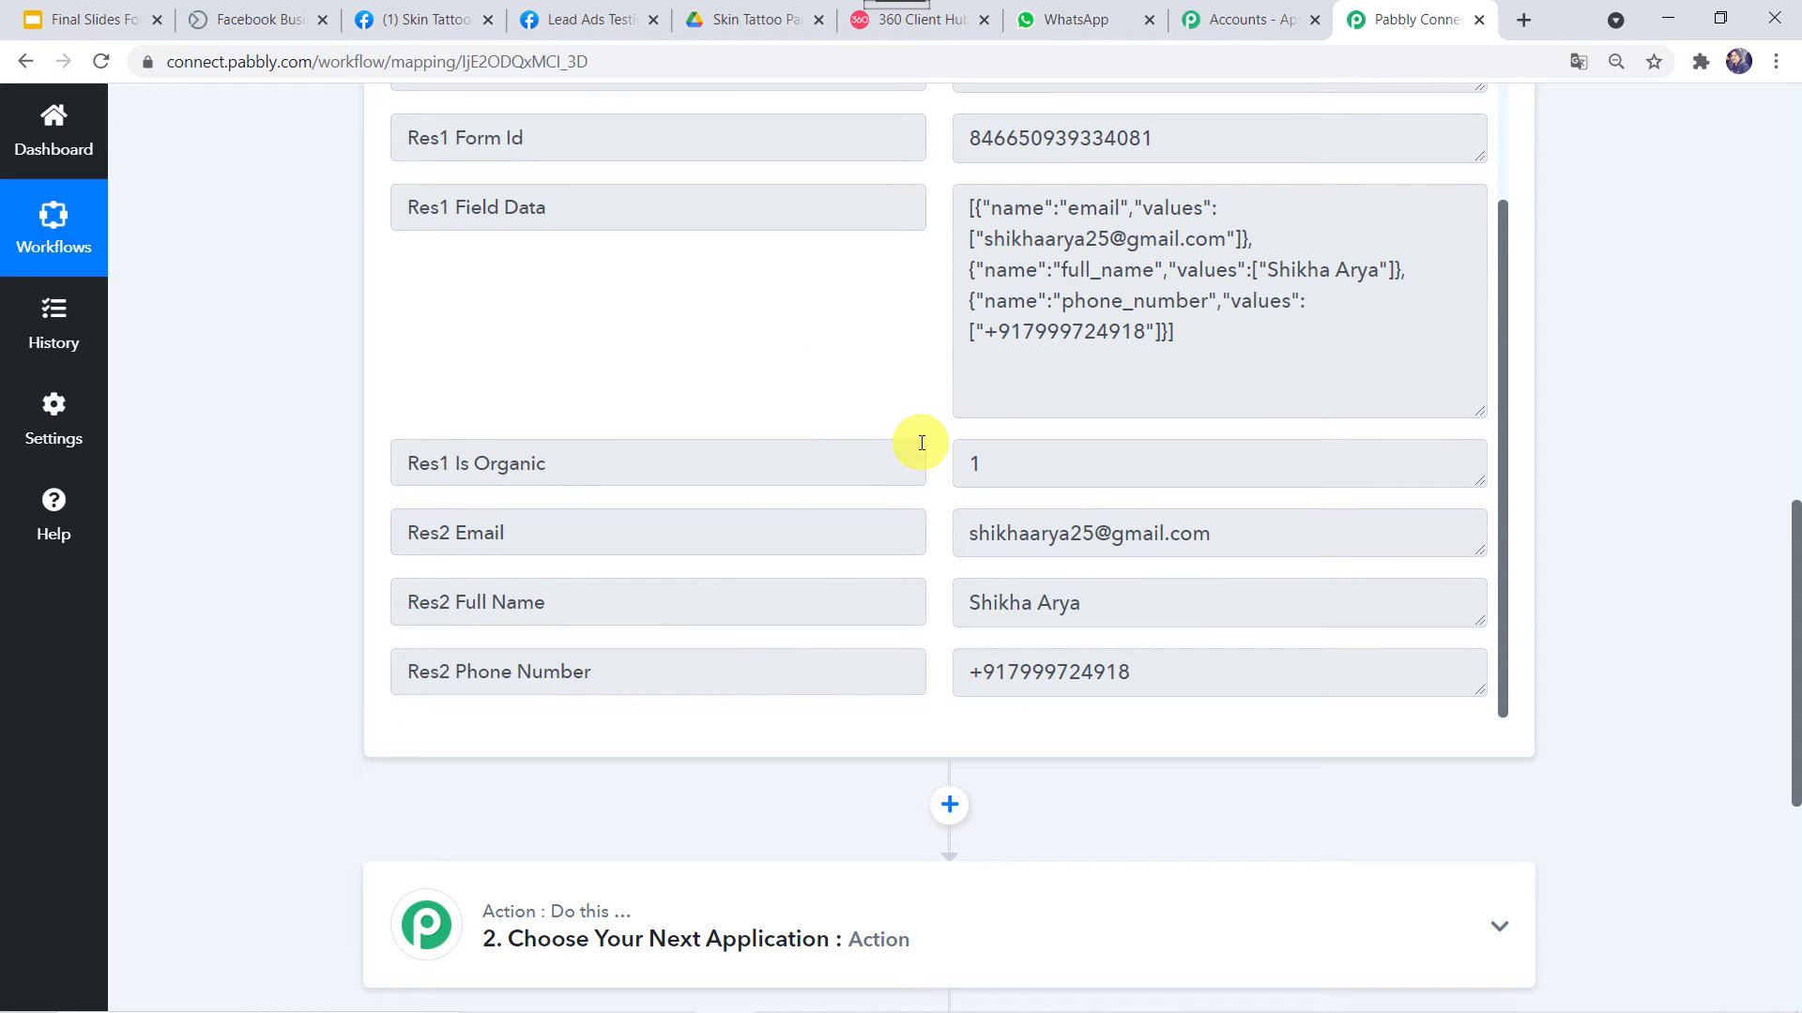
pyautogui.scroll(-1, 922, 443)
pyautogui.scroll(1, 920, 443)
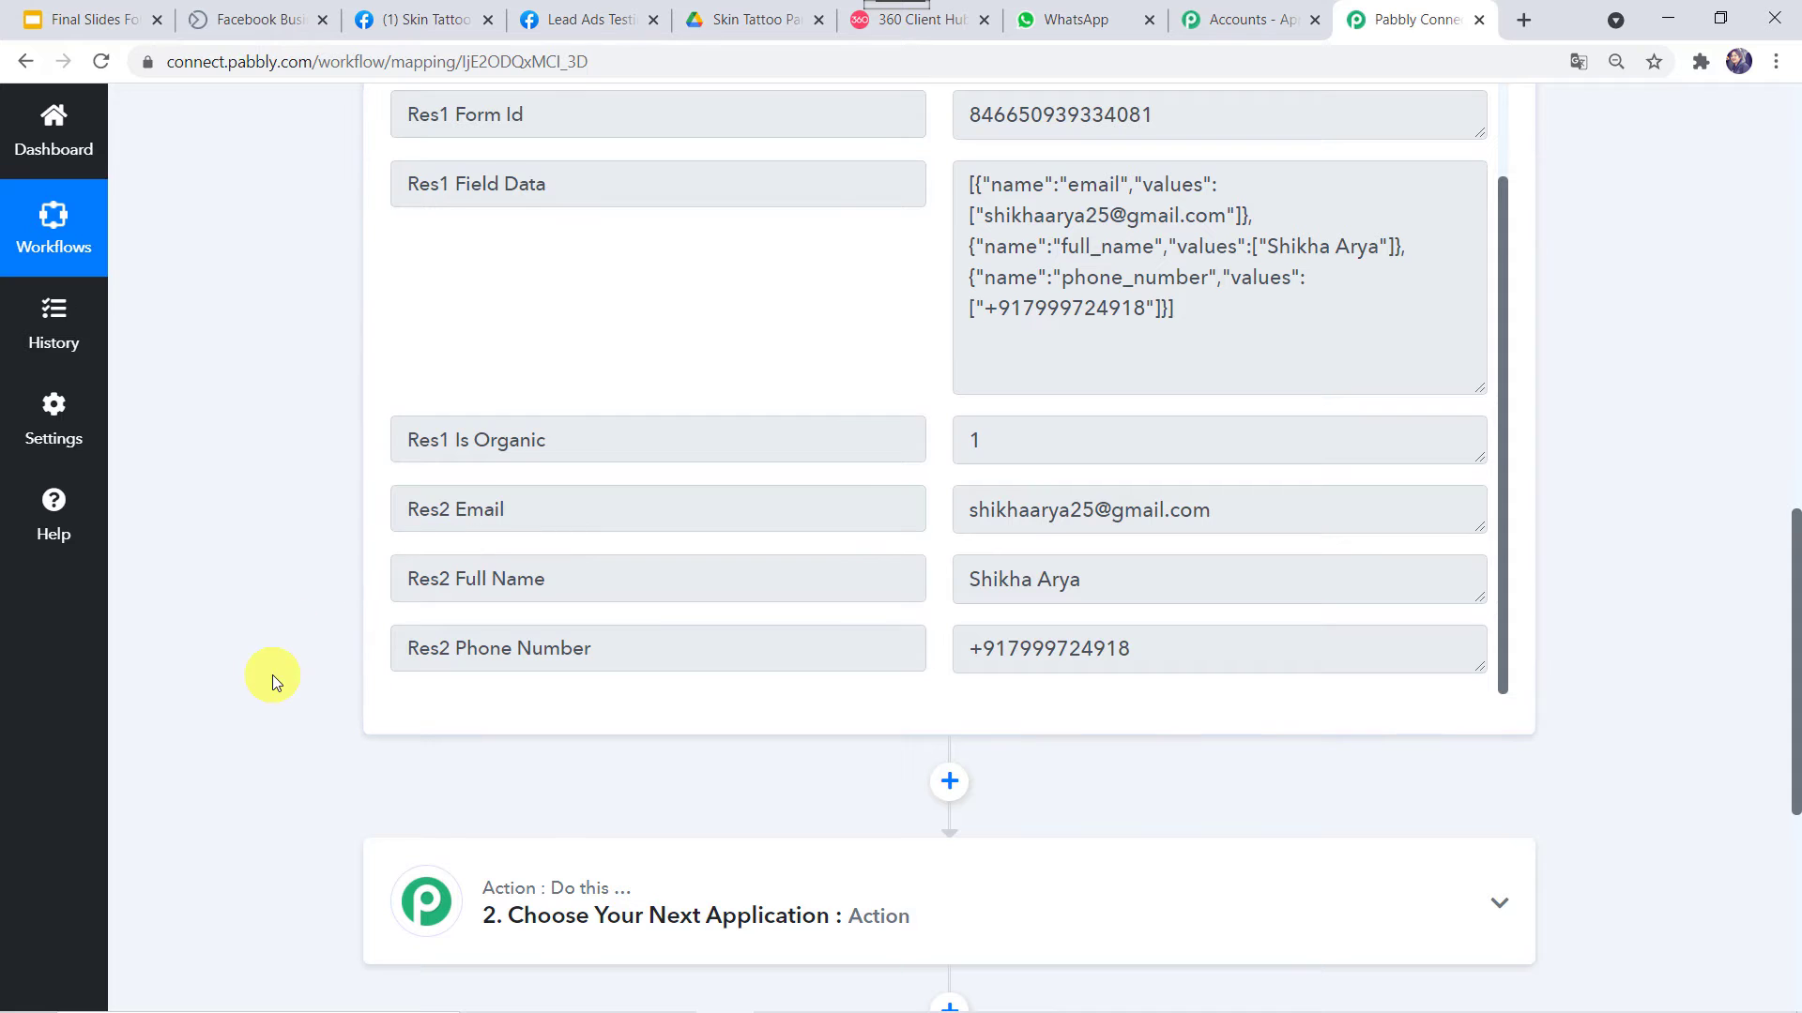
pyautogui.scroll(-5, 272, 674)
# Set the action to WhatsApp by 360Dialog's Send Template Message and start connecting an account
pyautogui.click(751, 479)
pyautogui.write('360')
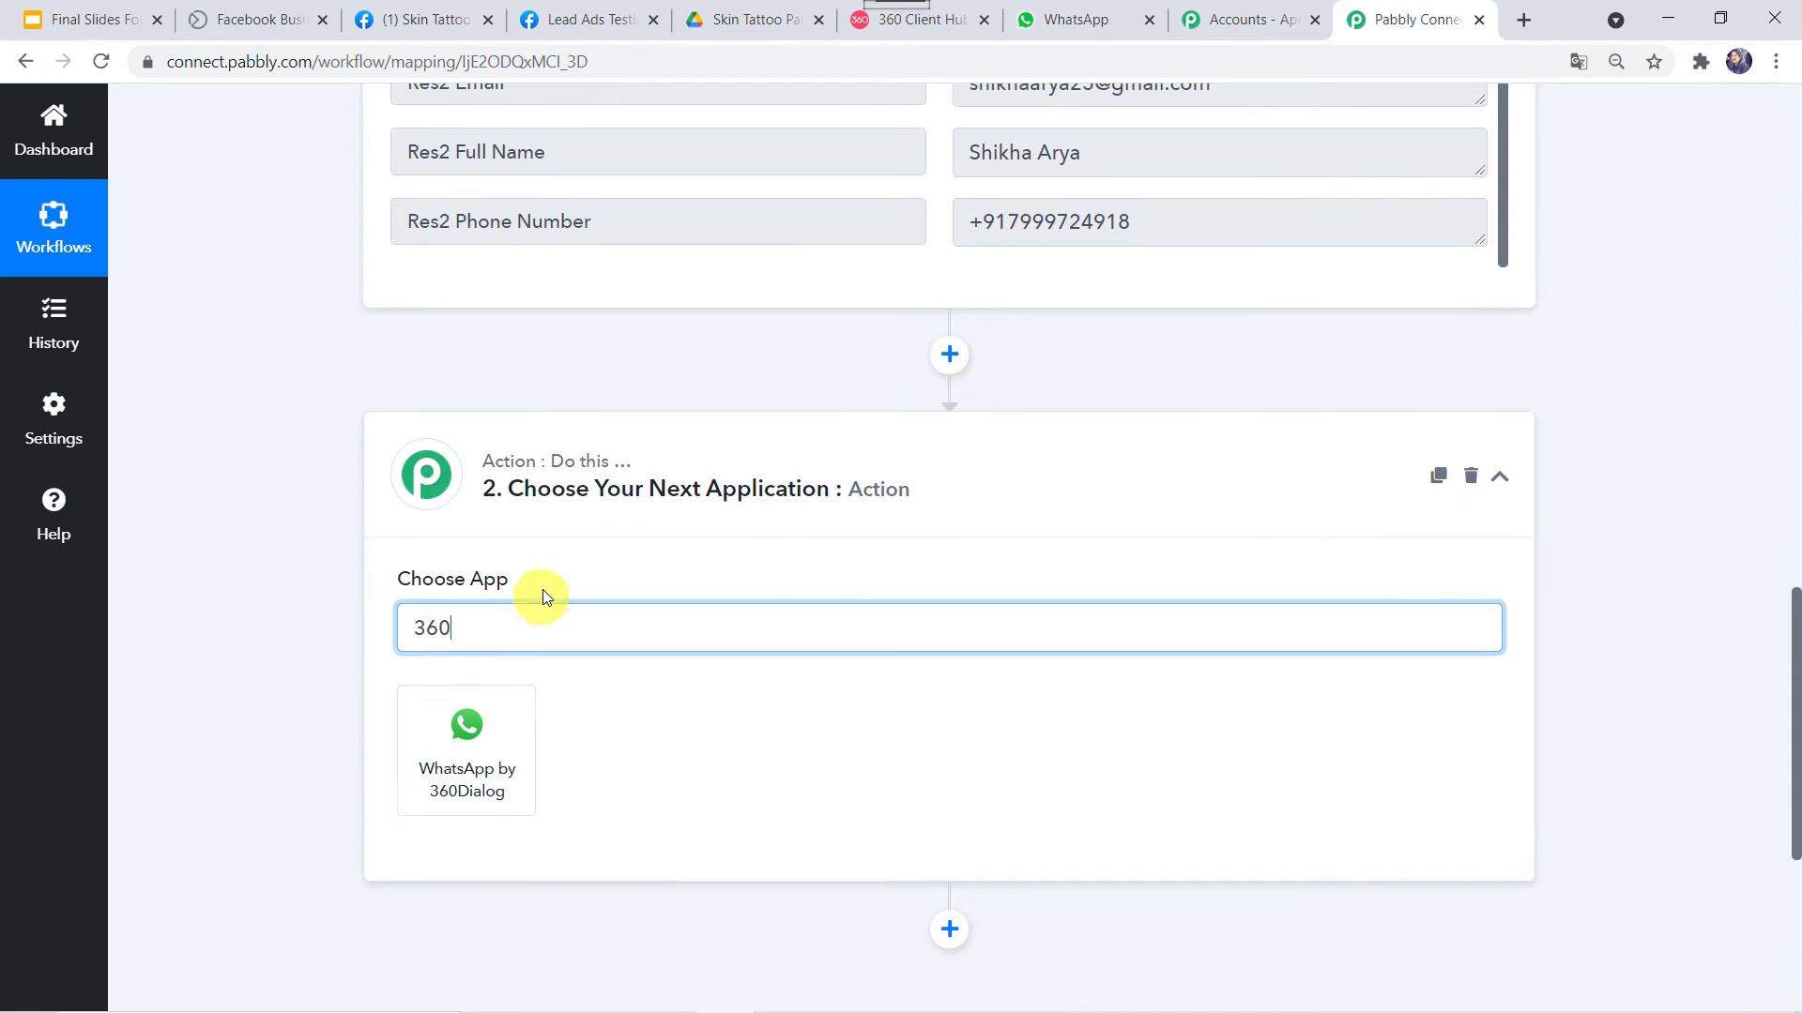
pyautogui.click(481, 779)
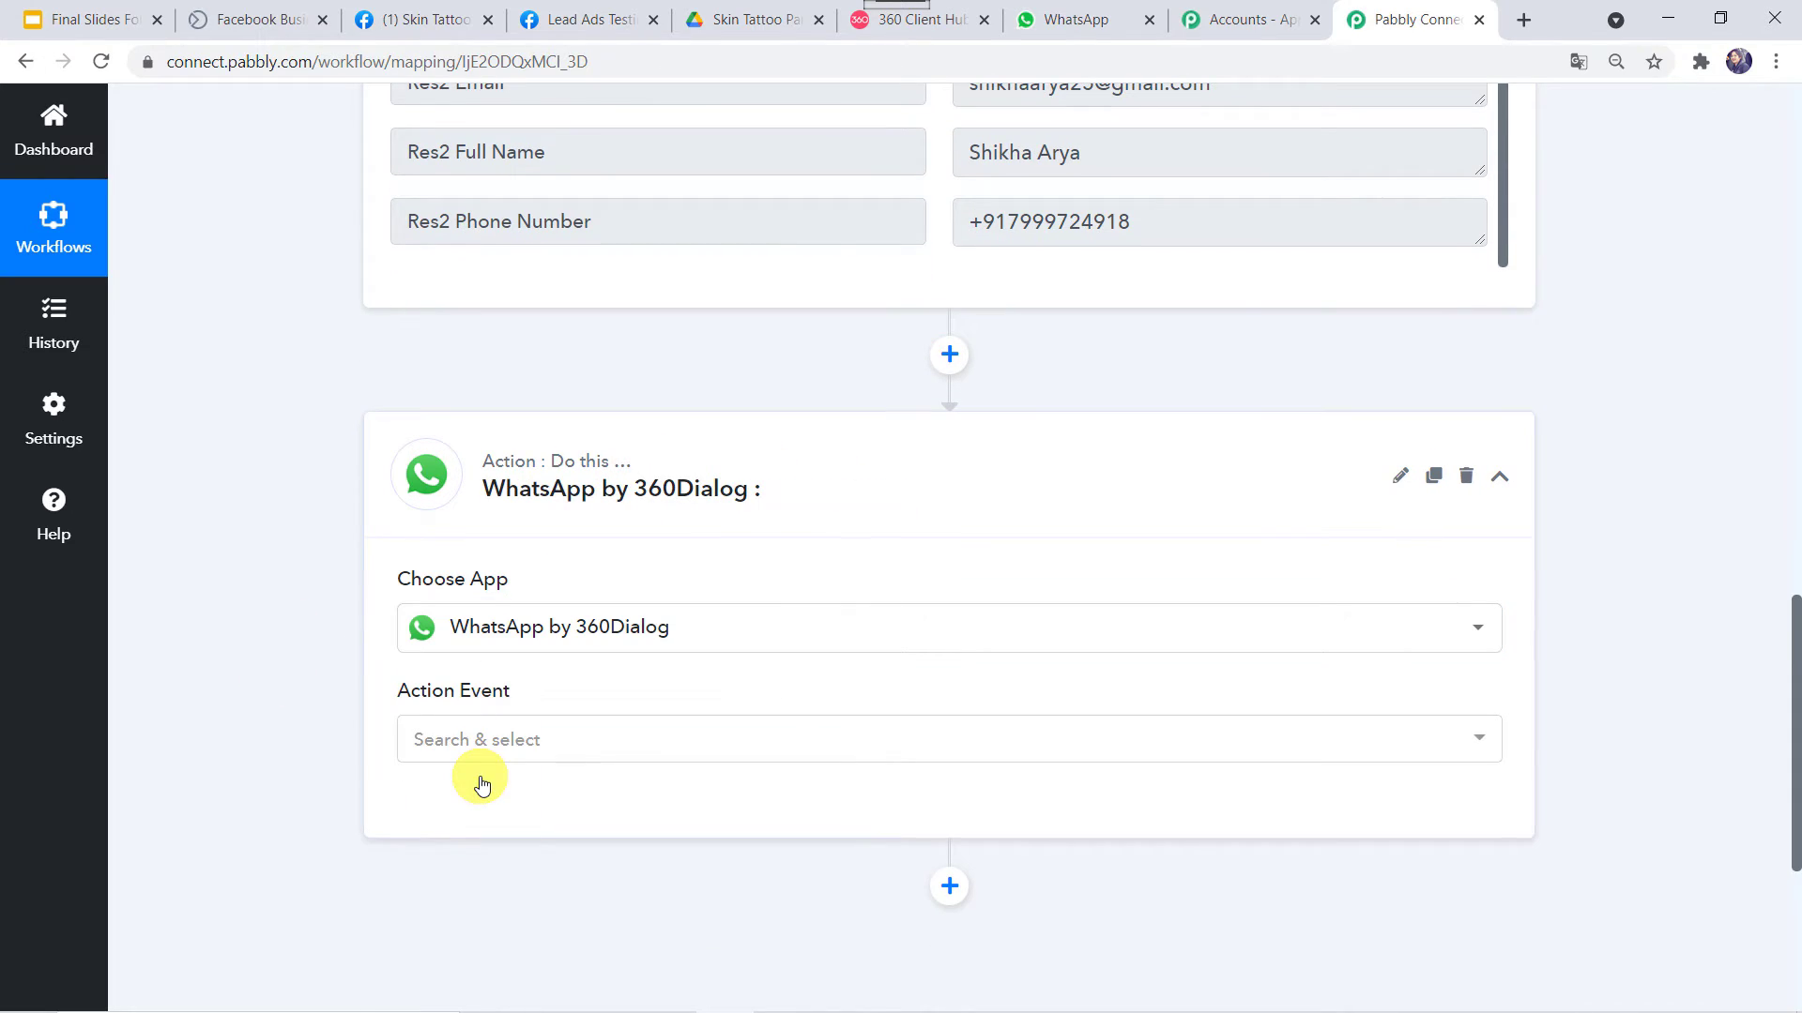
pyautogui.click(489, 739)
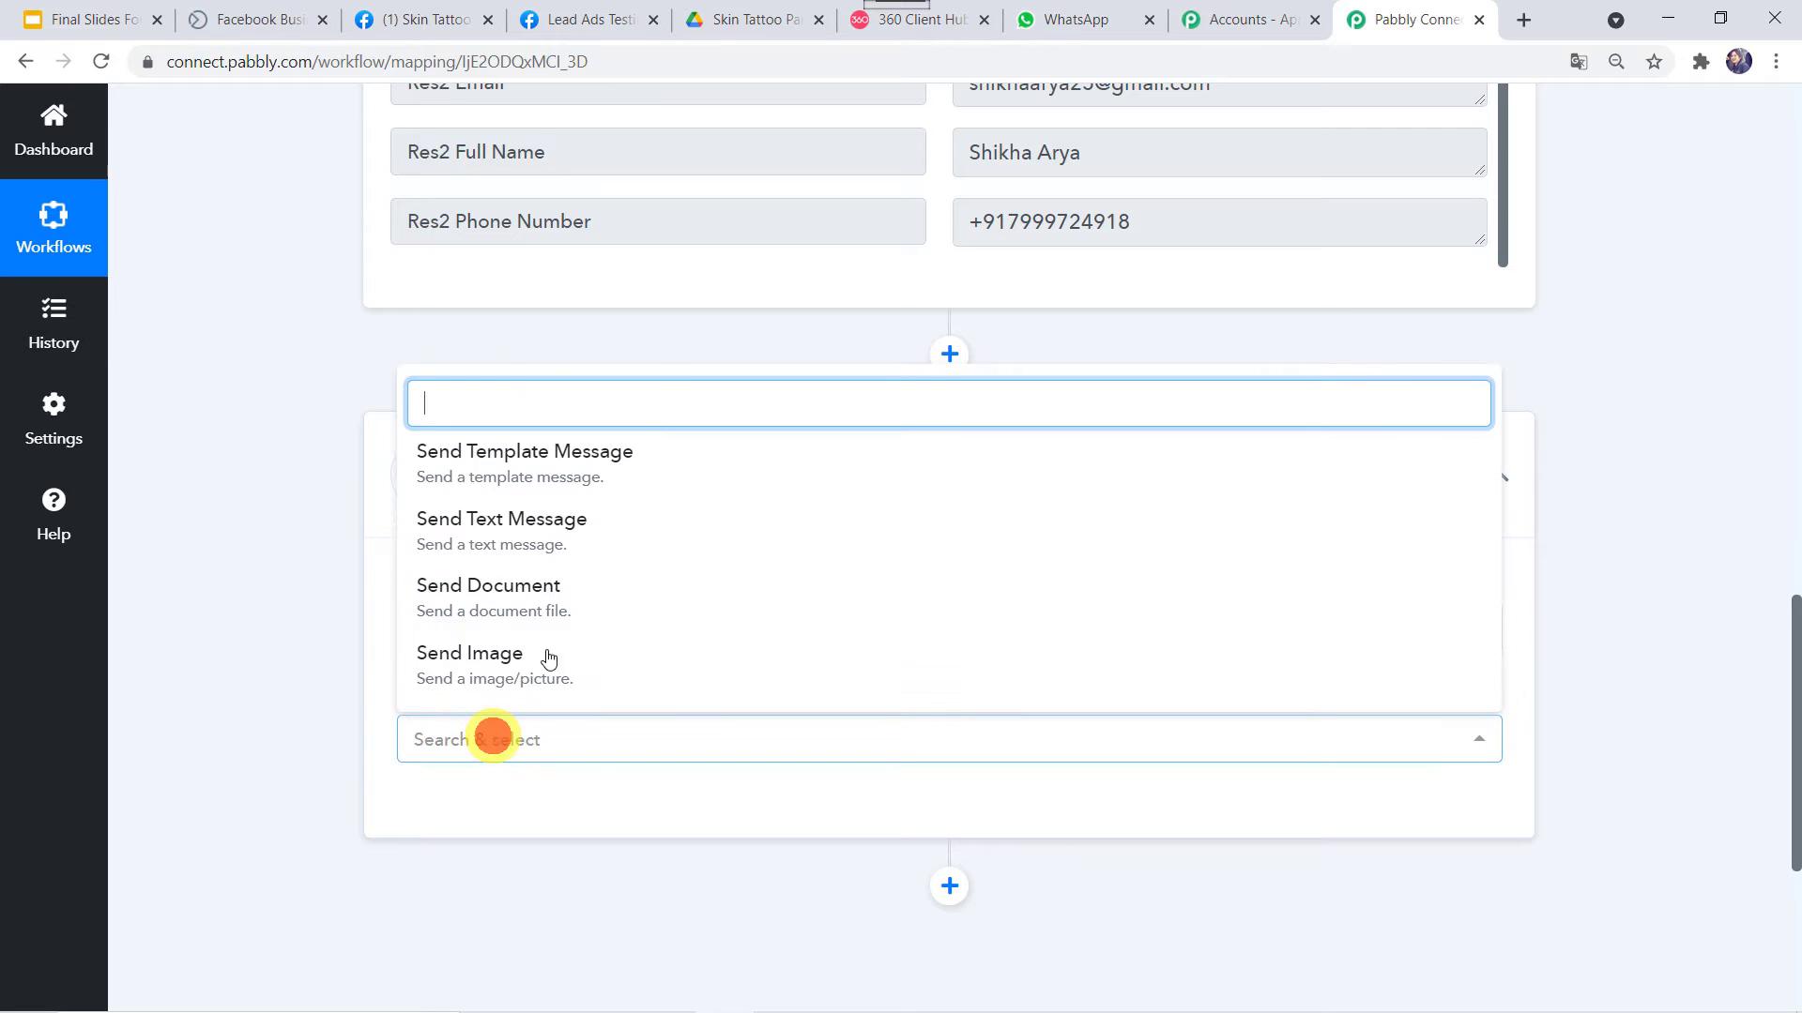
pyautogui.click(550, 469)
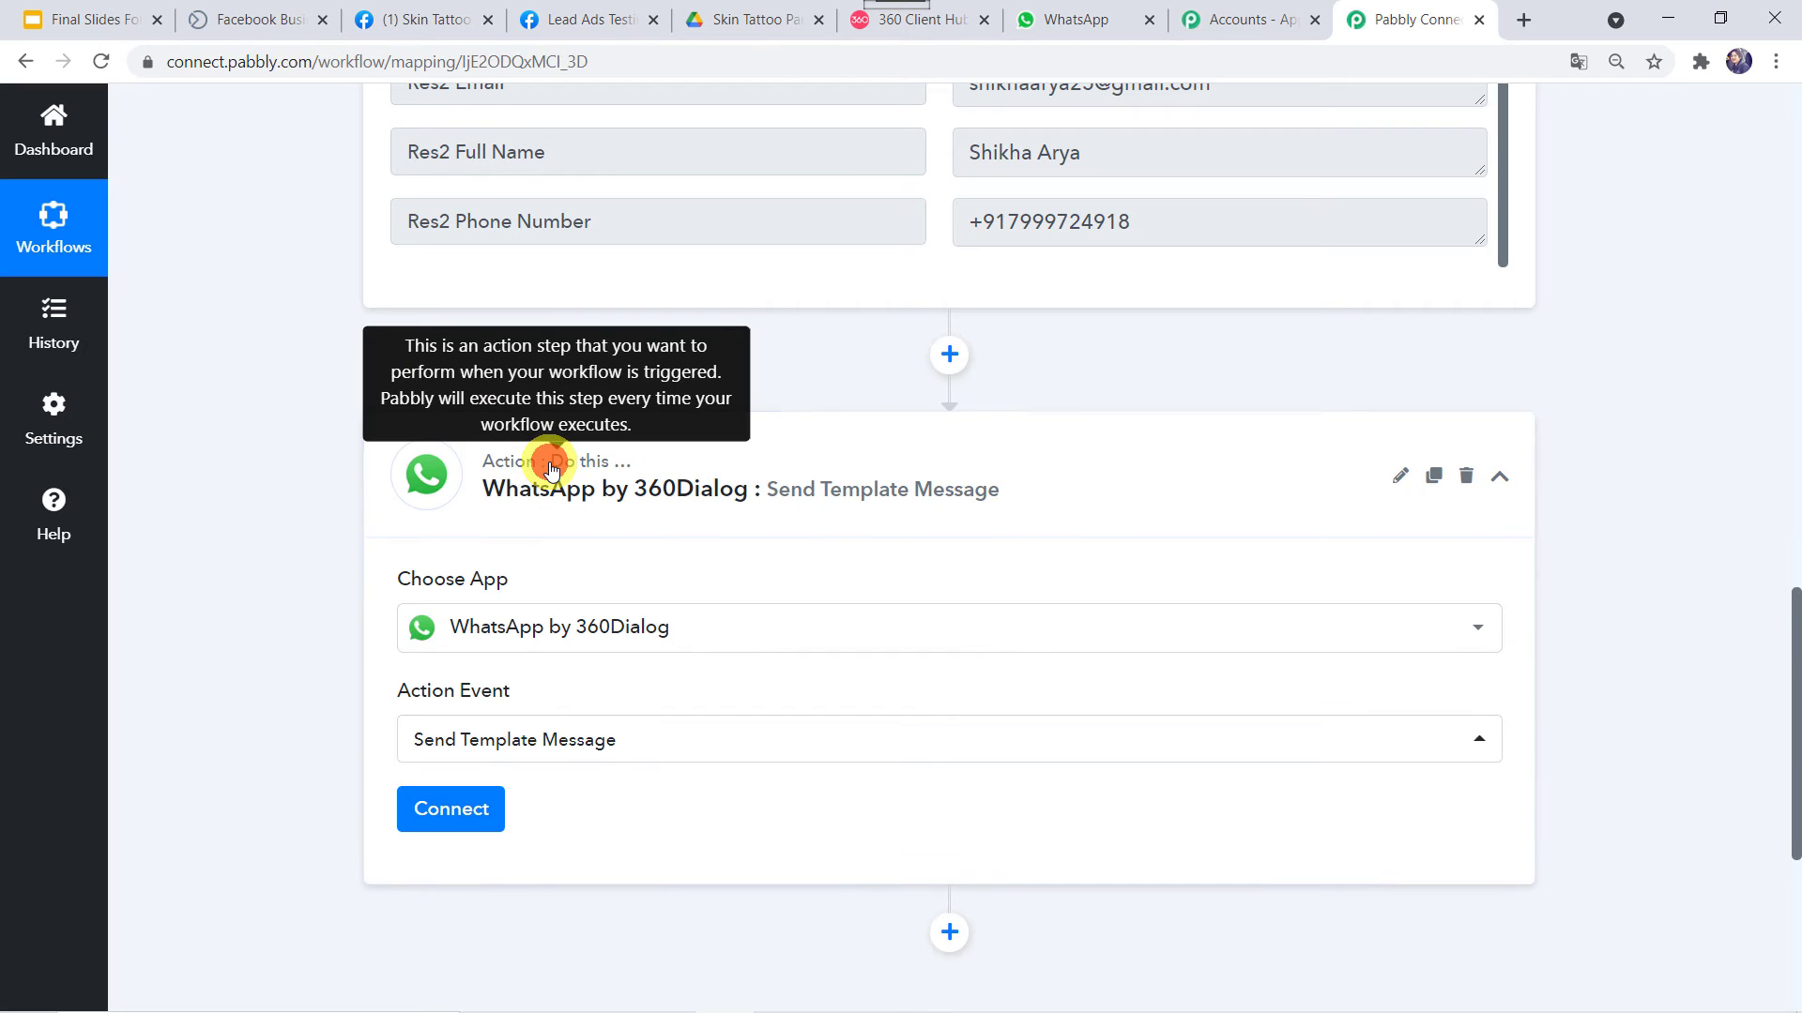
pyautogui.click(480, 811)
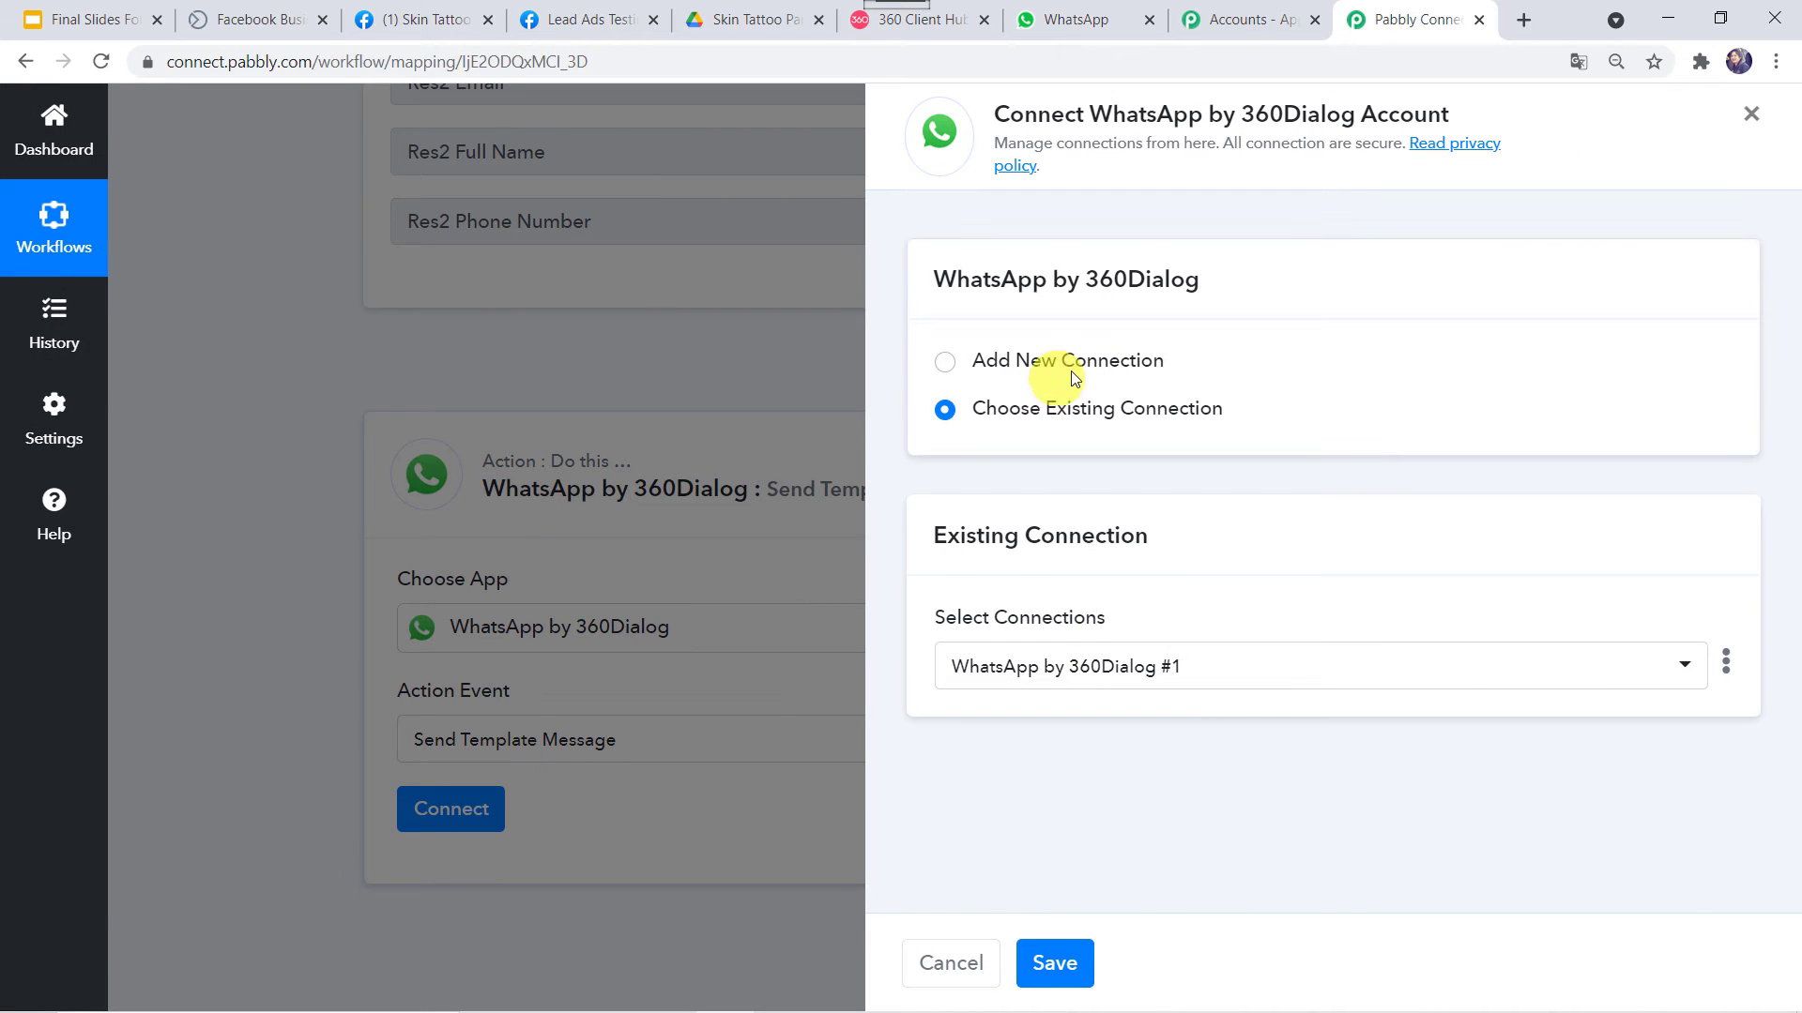
# Add a new 360Dialog connection, review its API Key and Domain fields, and switch to 360 Client Hub
pyautogui.click(1062, 367)
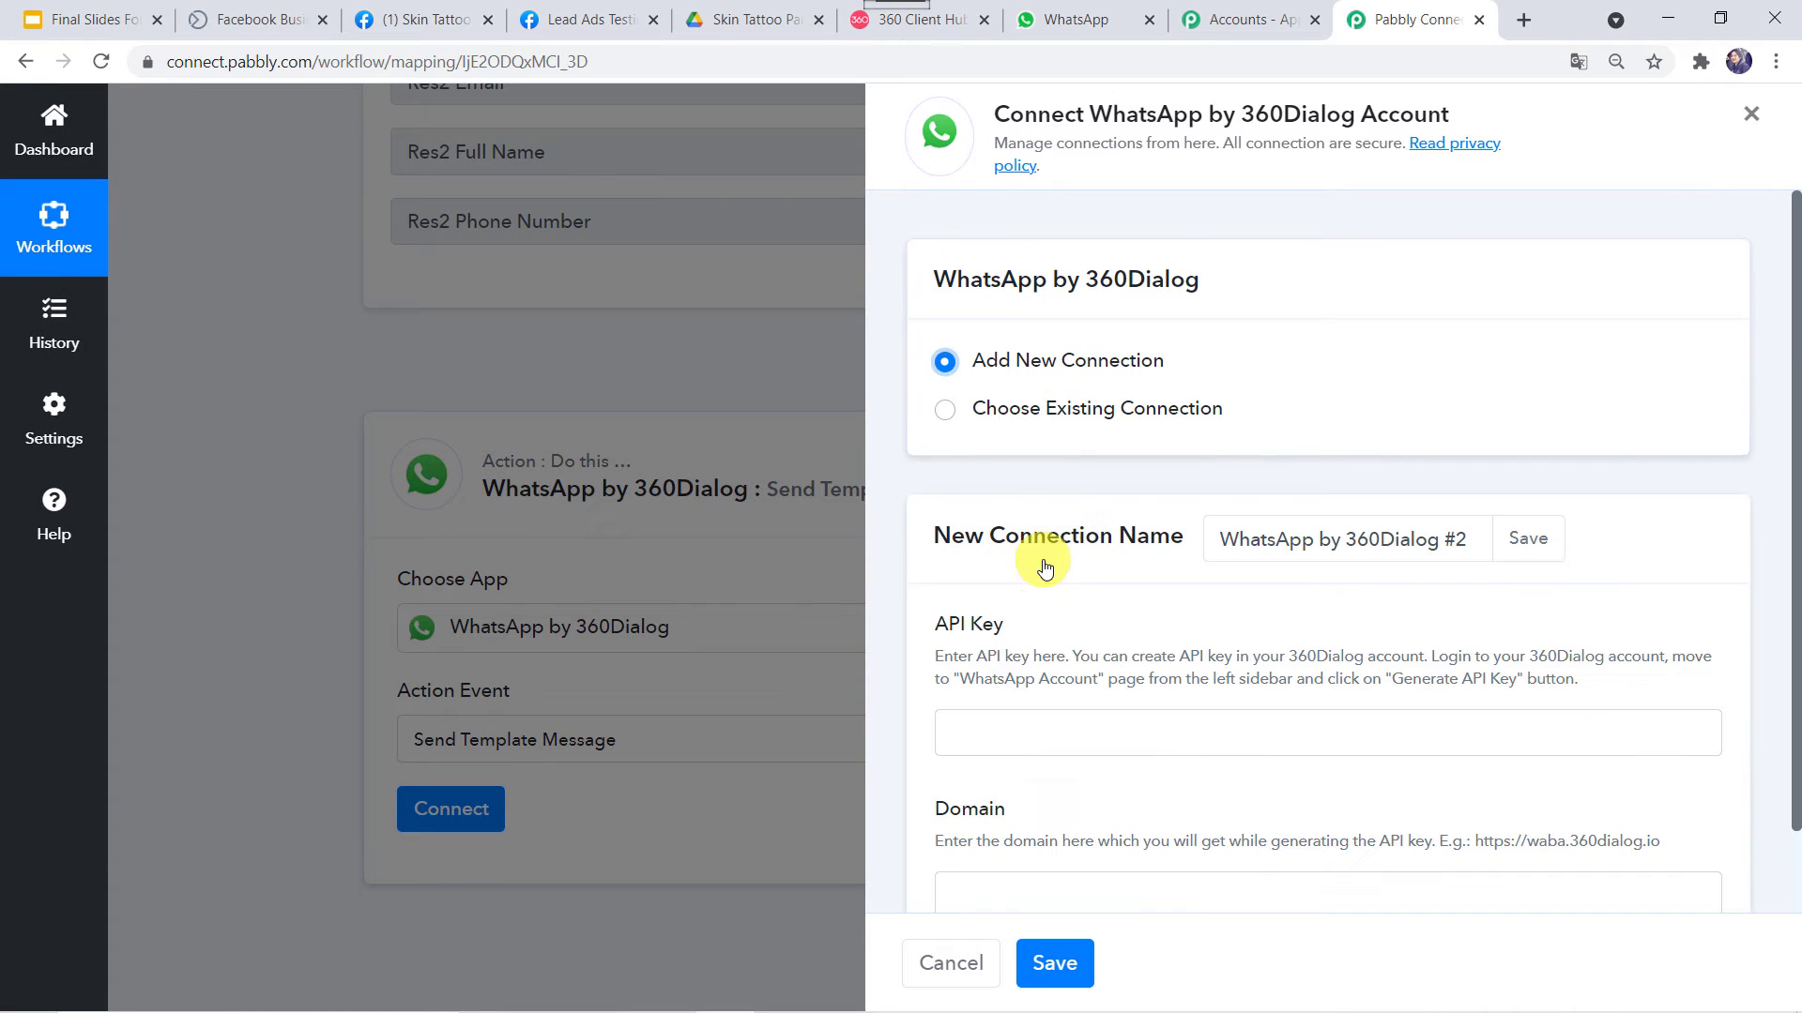
pyautogui.scroll(-1, 1044, 568)
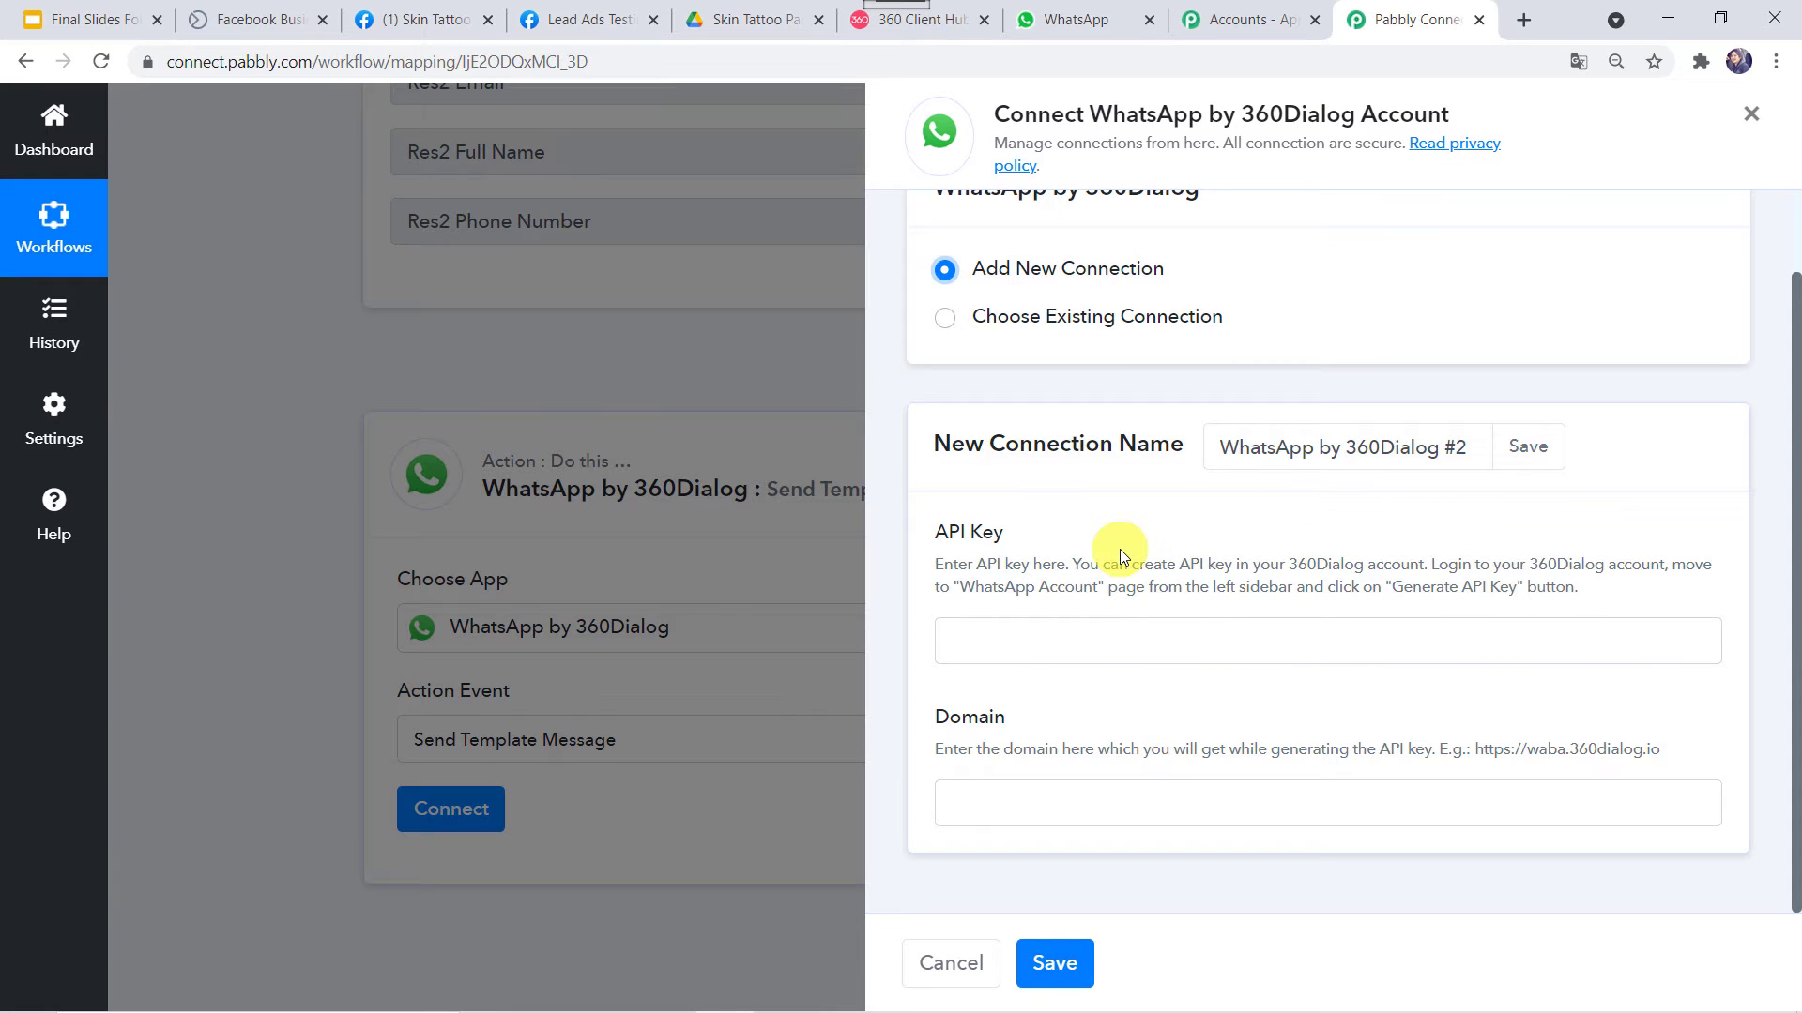
pyautogui.click(962, 11)
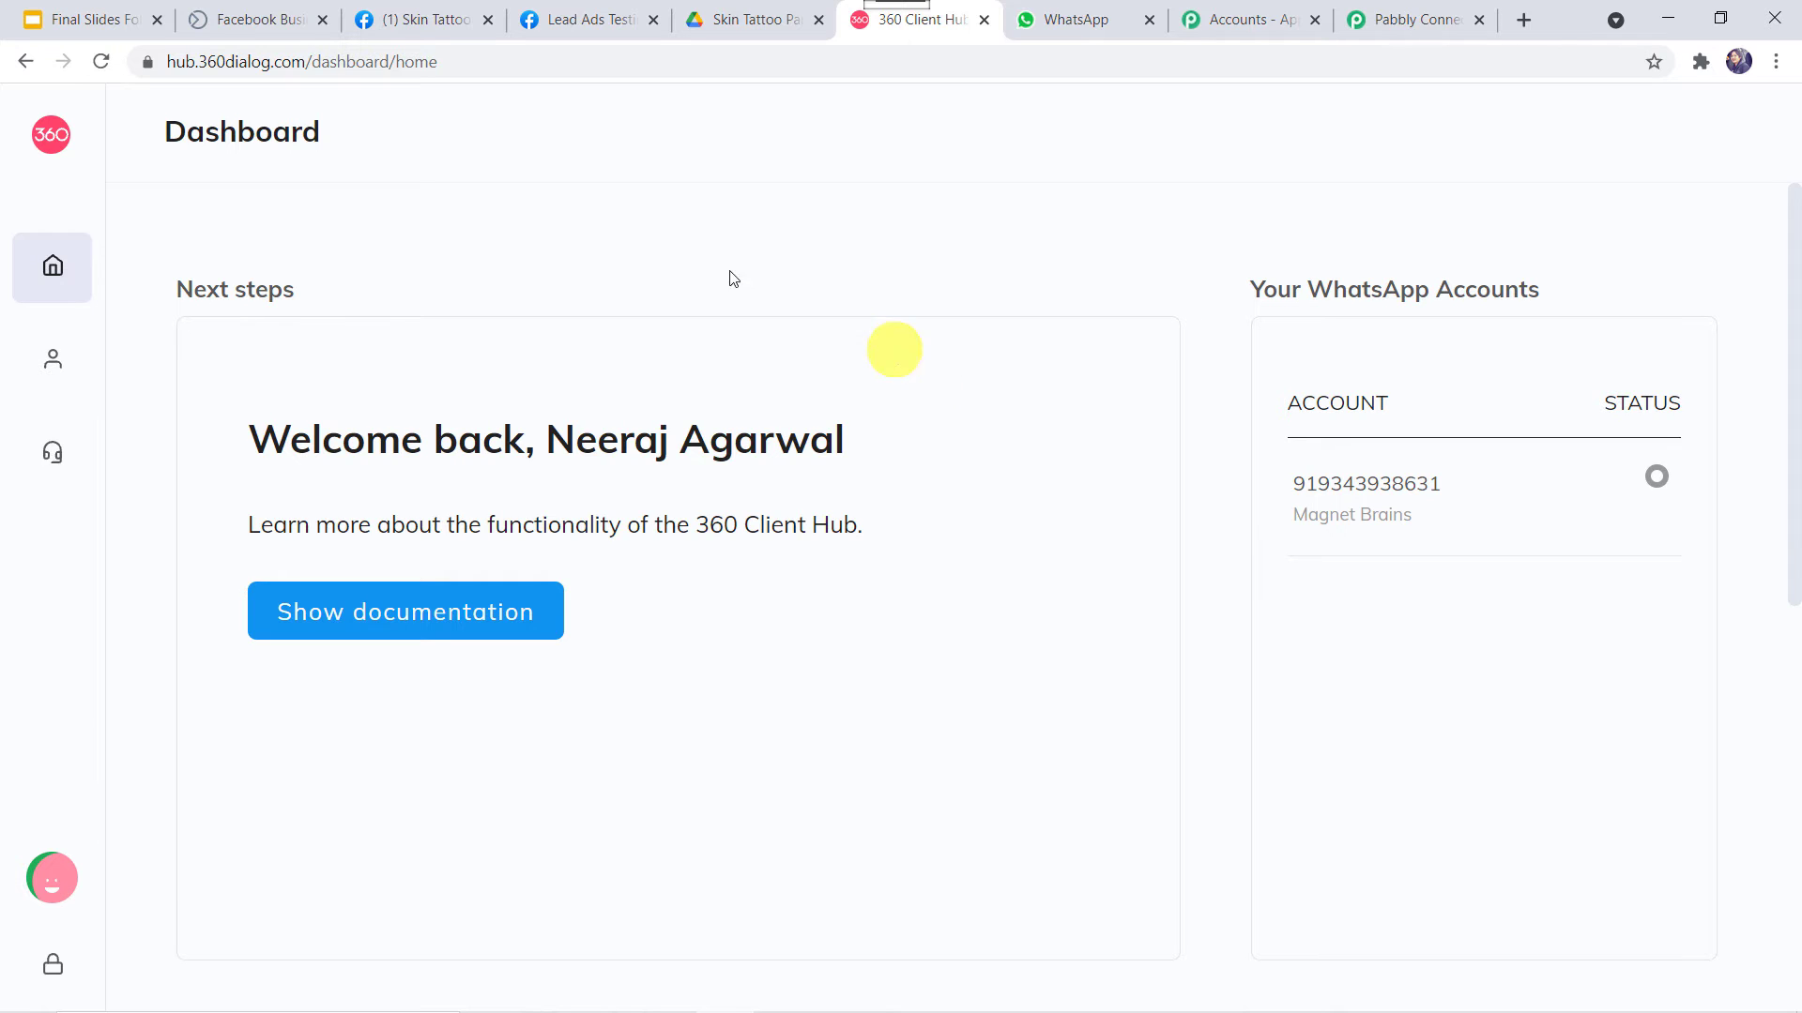
# View the WhatsApp Accounts page in 360 Client Hub, then return to Pabbly Connect
pyautogui.moveTo(81, 342)
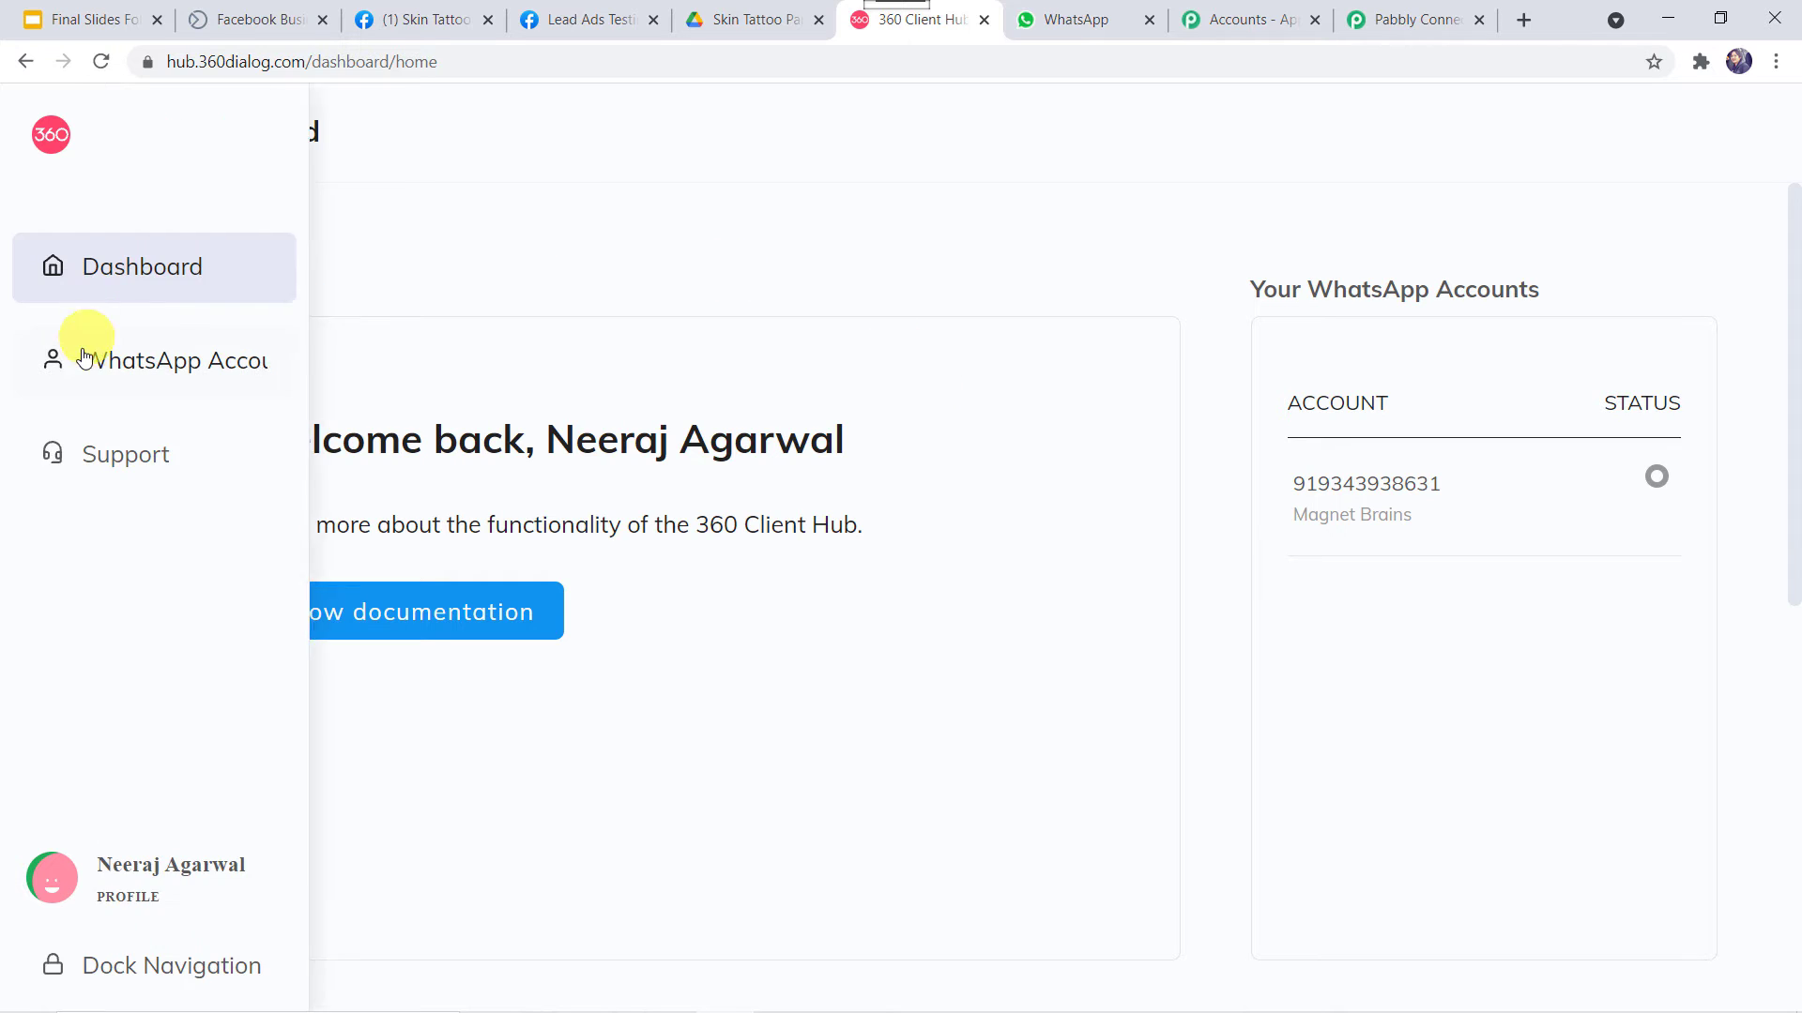
pyautogui.click(246, 379)
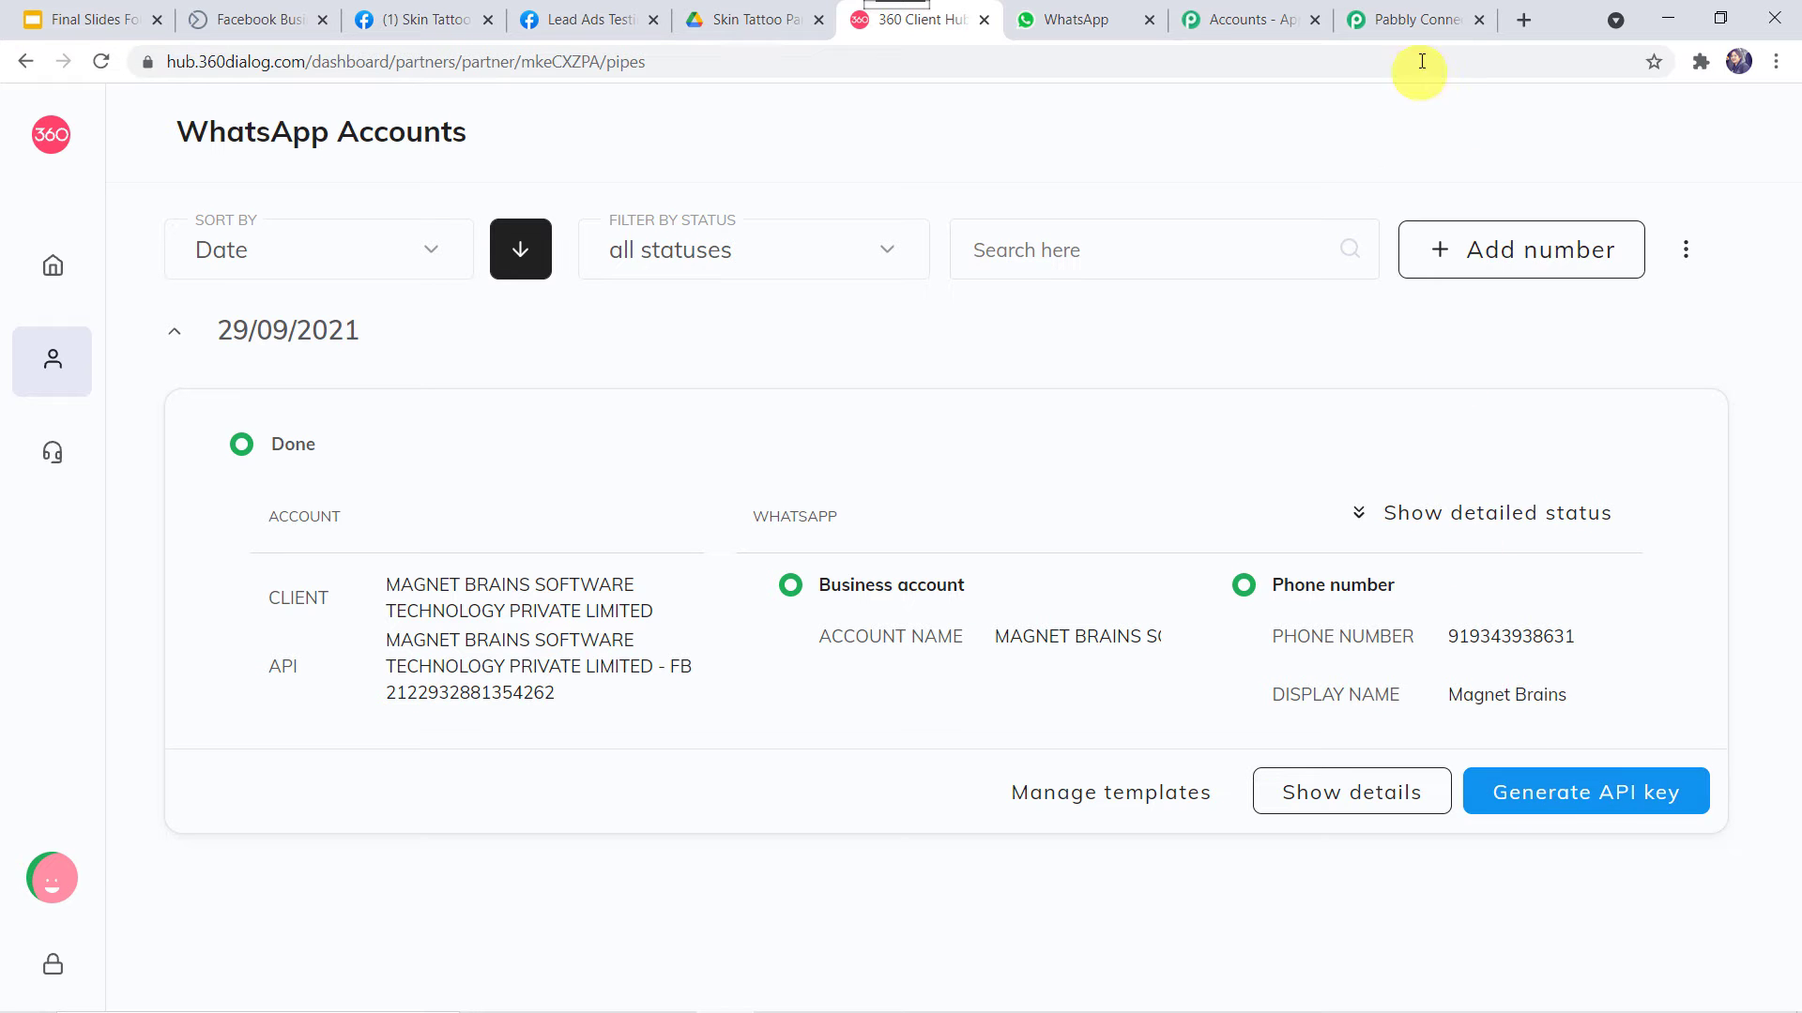
pyautogui.click(1431, 33)
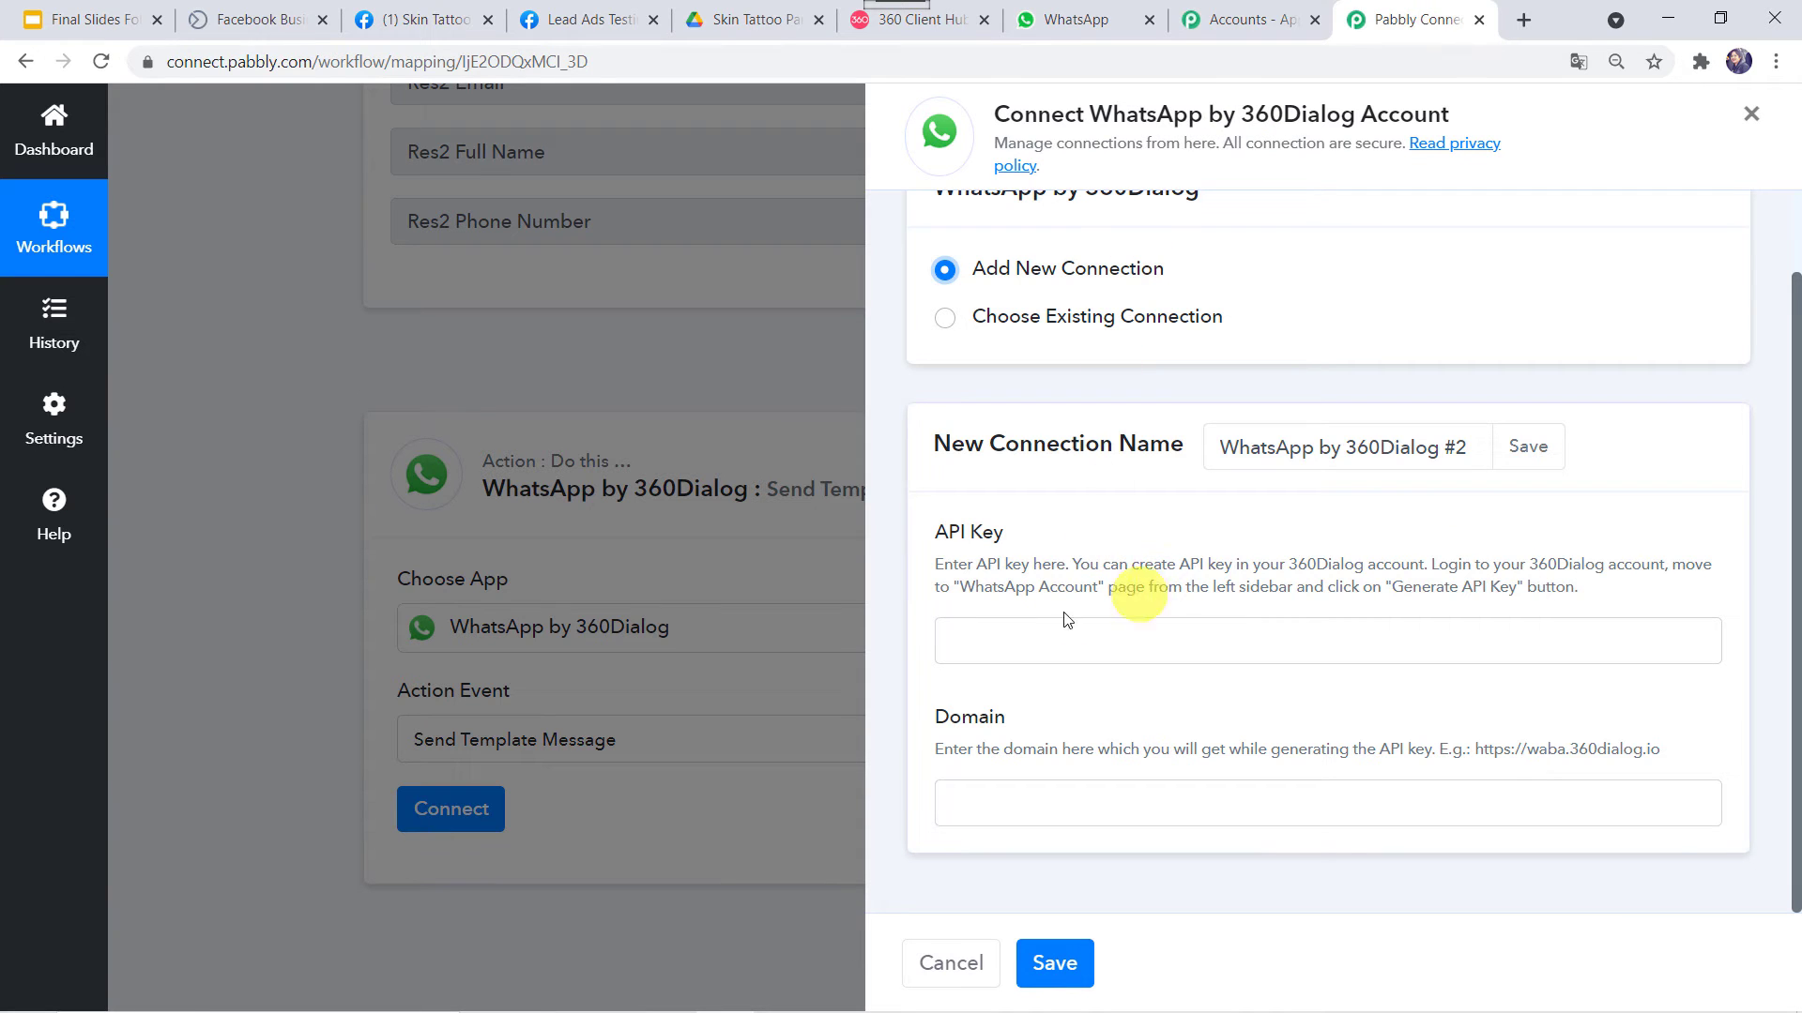
pyautogui.click(1001, 646)
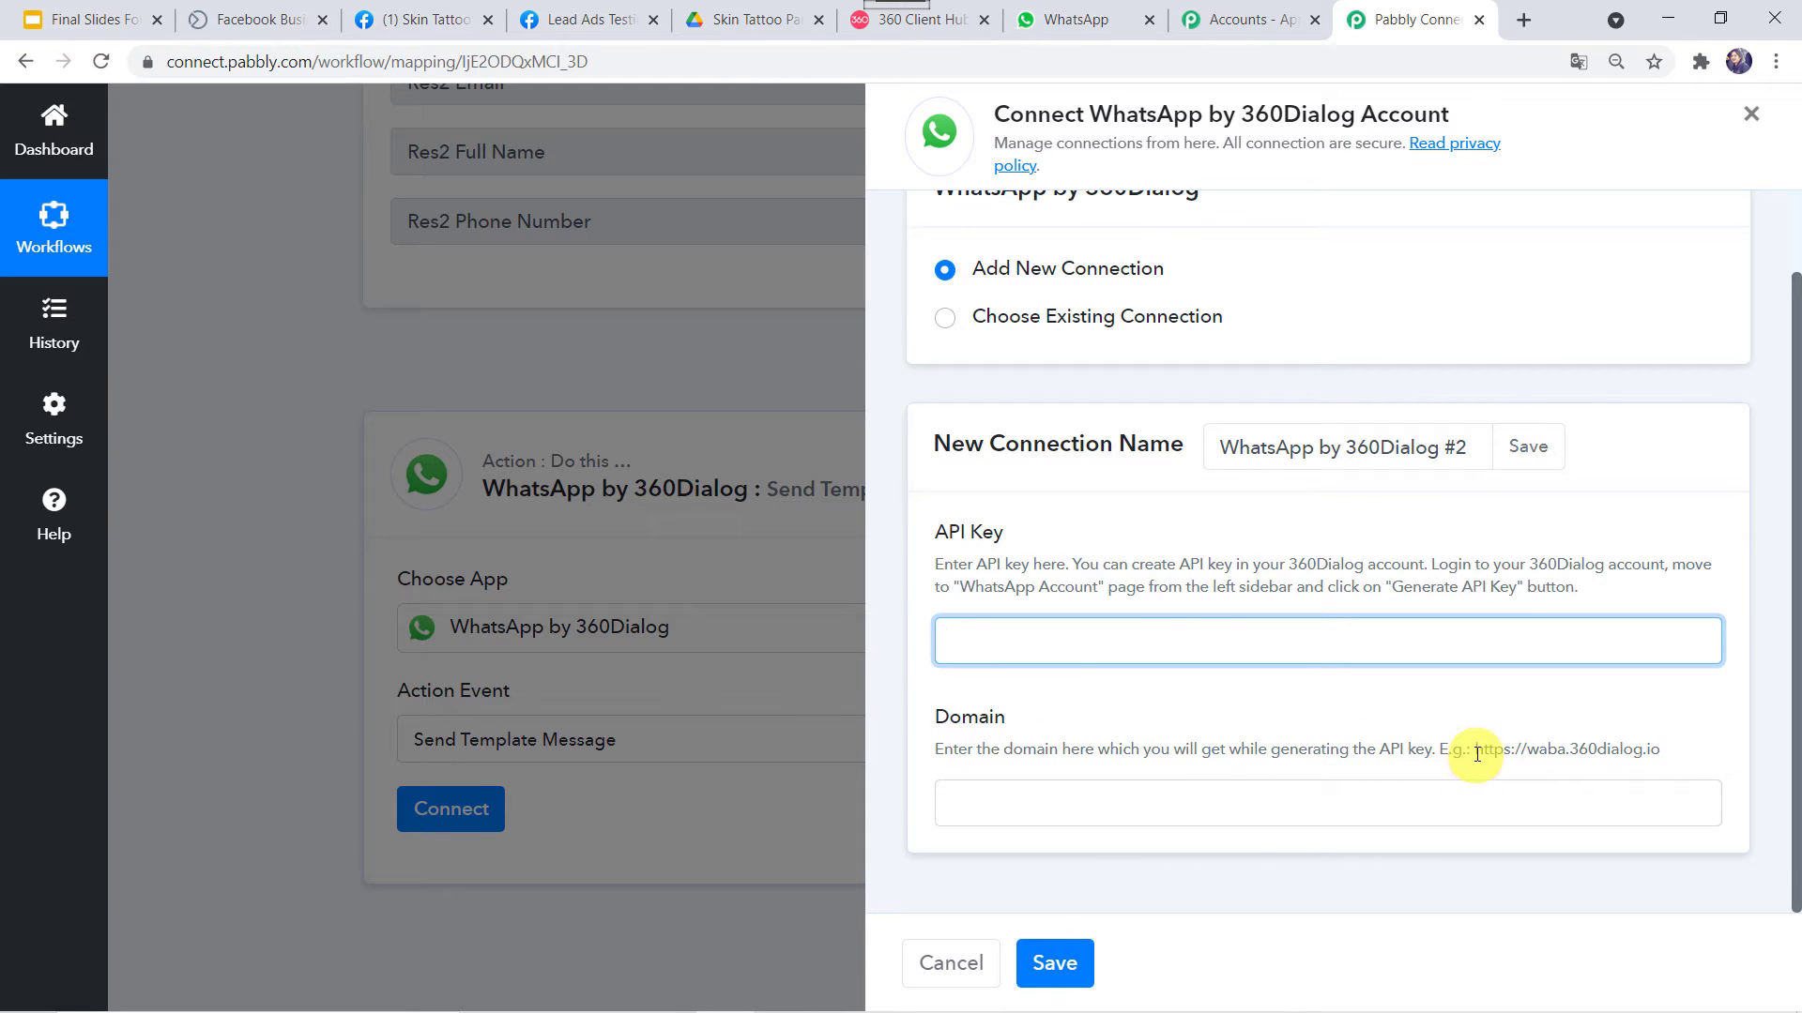
pyautogui.moveTo(1479, 752); pyautogui.dragTo(1668, 749)
pyautogui.hotkey('ctrl', 'c')
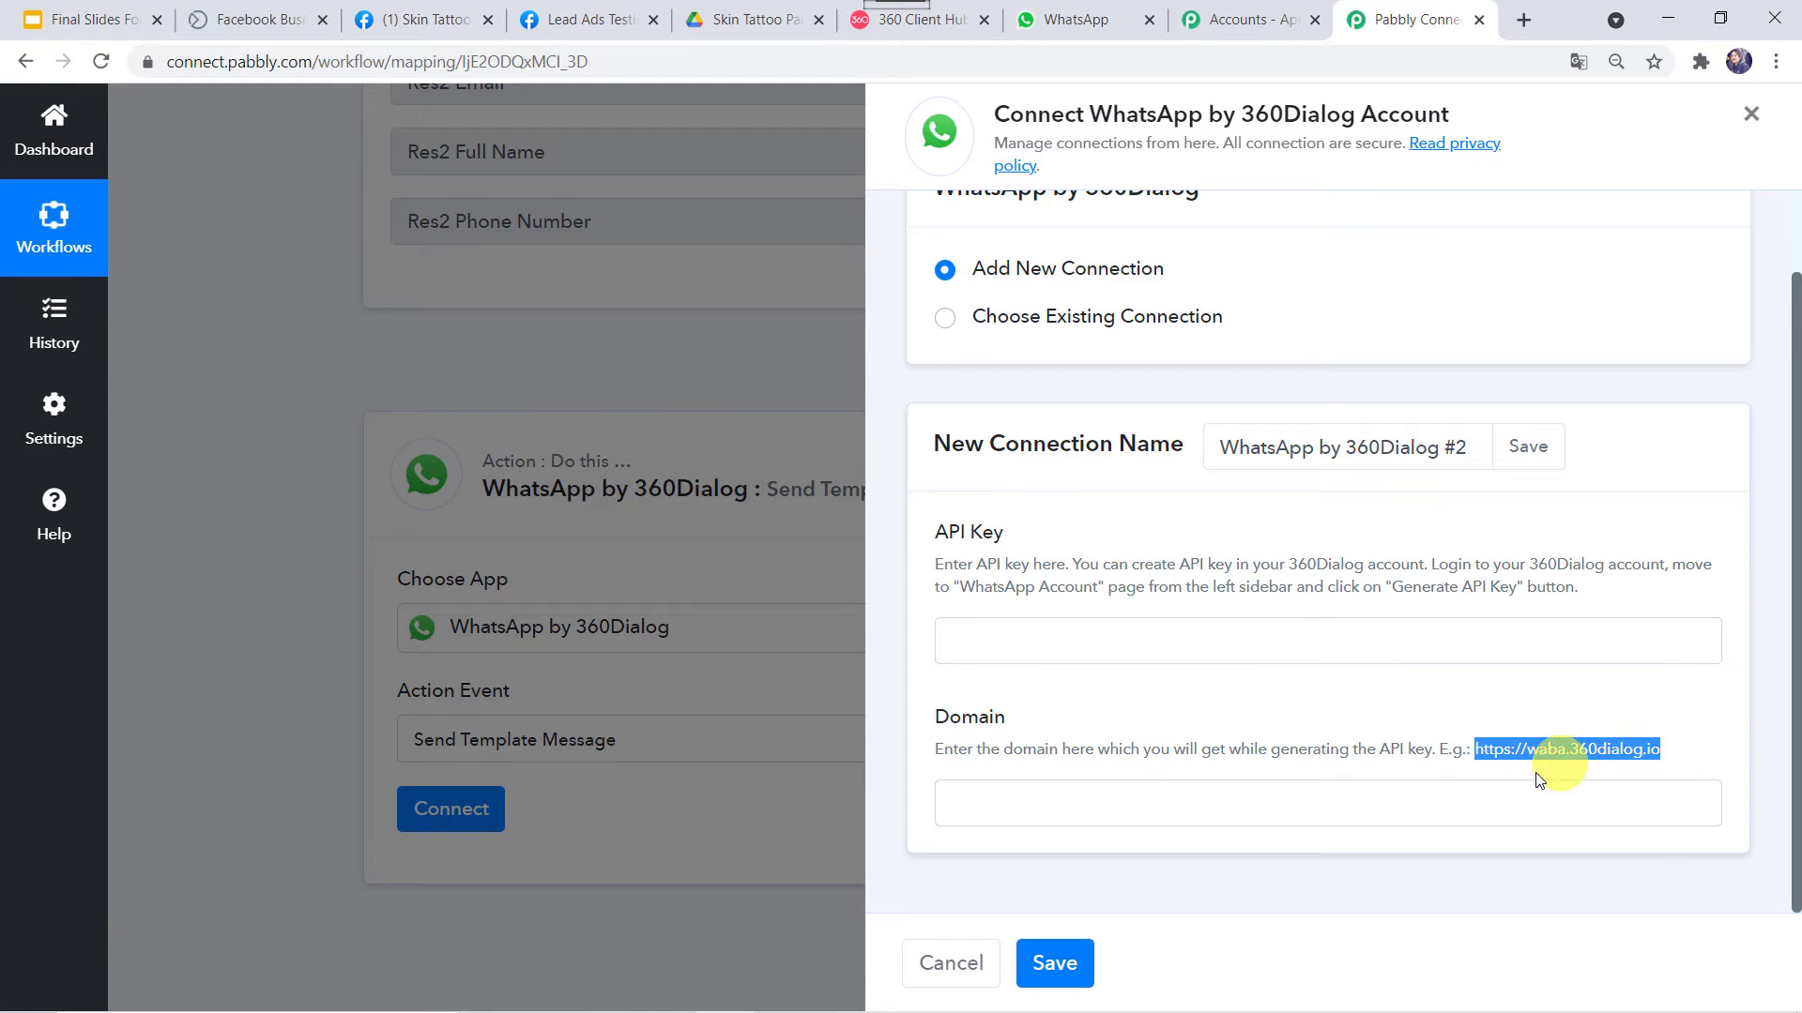
pyautogui.click(1479, 803)
pyautogui.hotkey('ctrl', 'v')
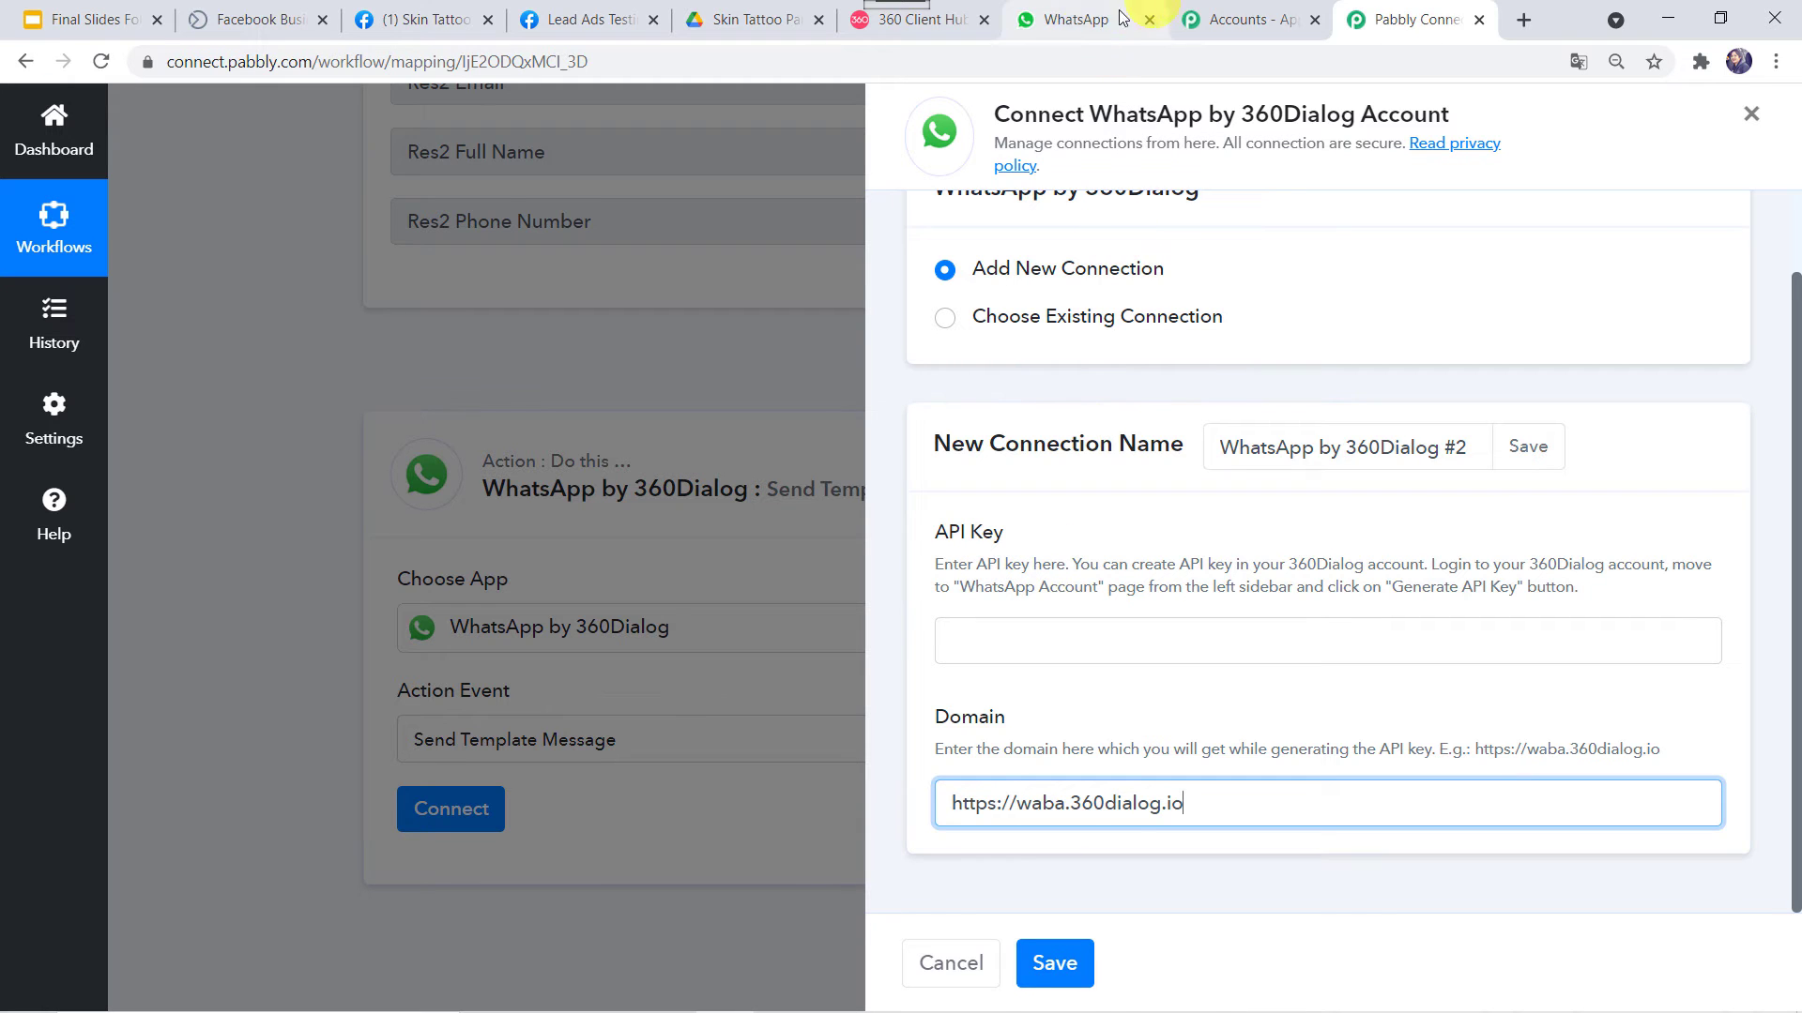
# Check the WhatsApp account in 360 Client Hub, then switch to reusing an existing 360Dialog connection
pyautogui.click(924, 19)
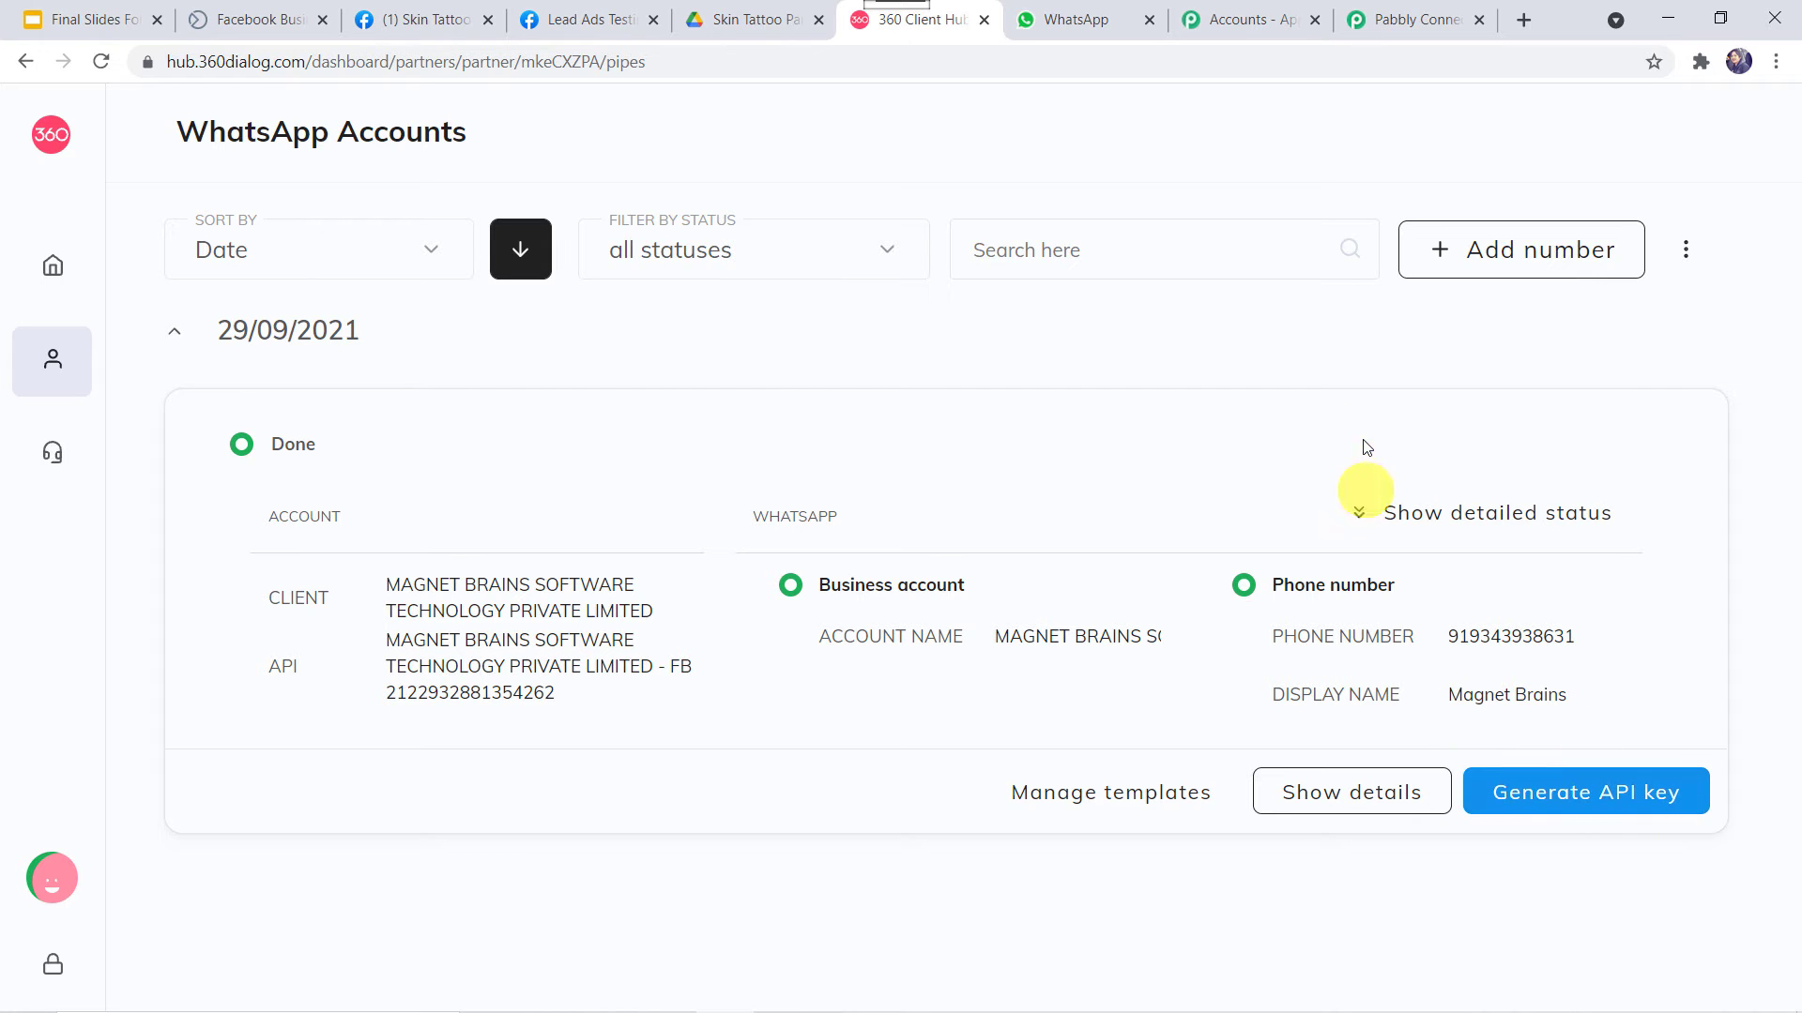
pyautogui.click(1419, 23)
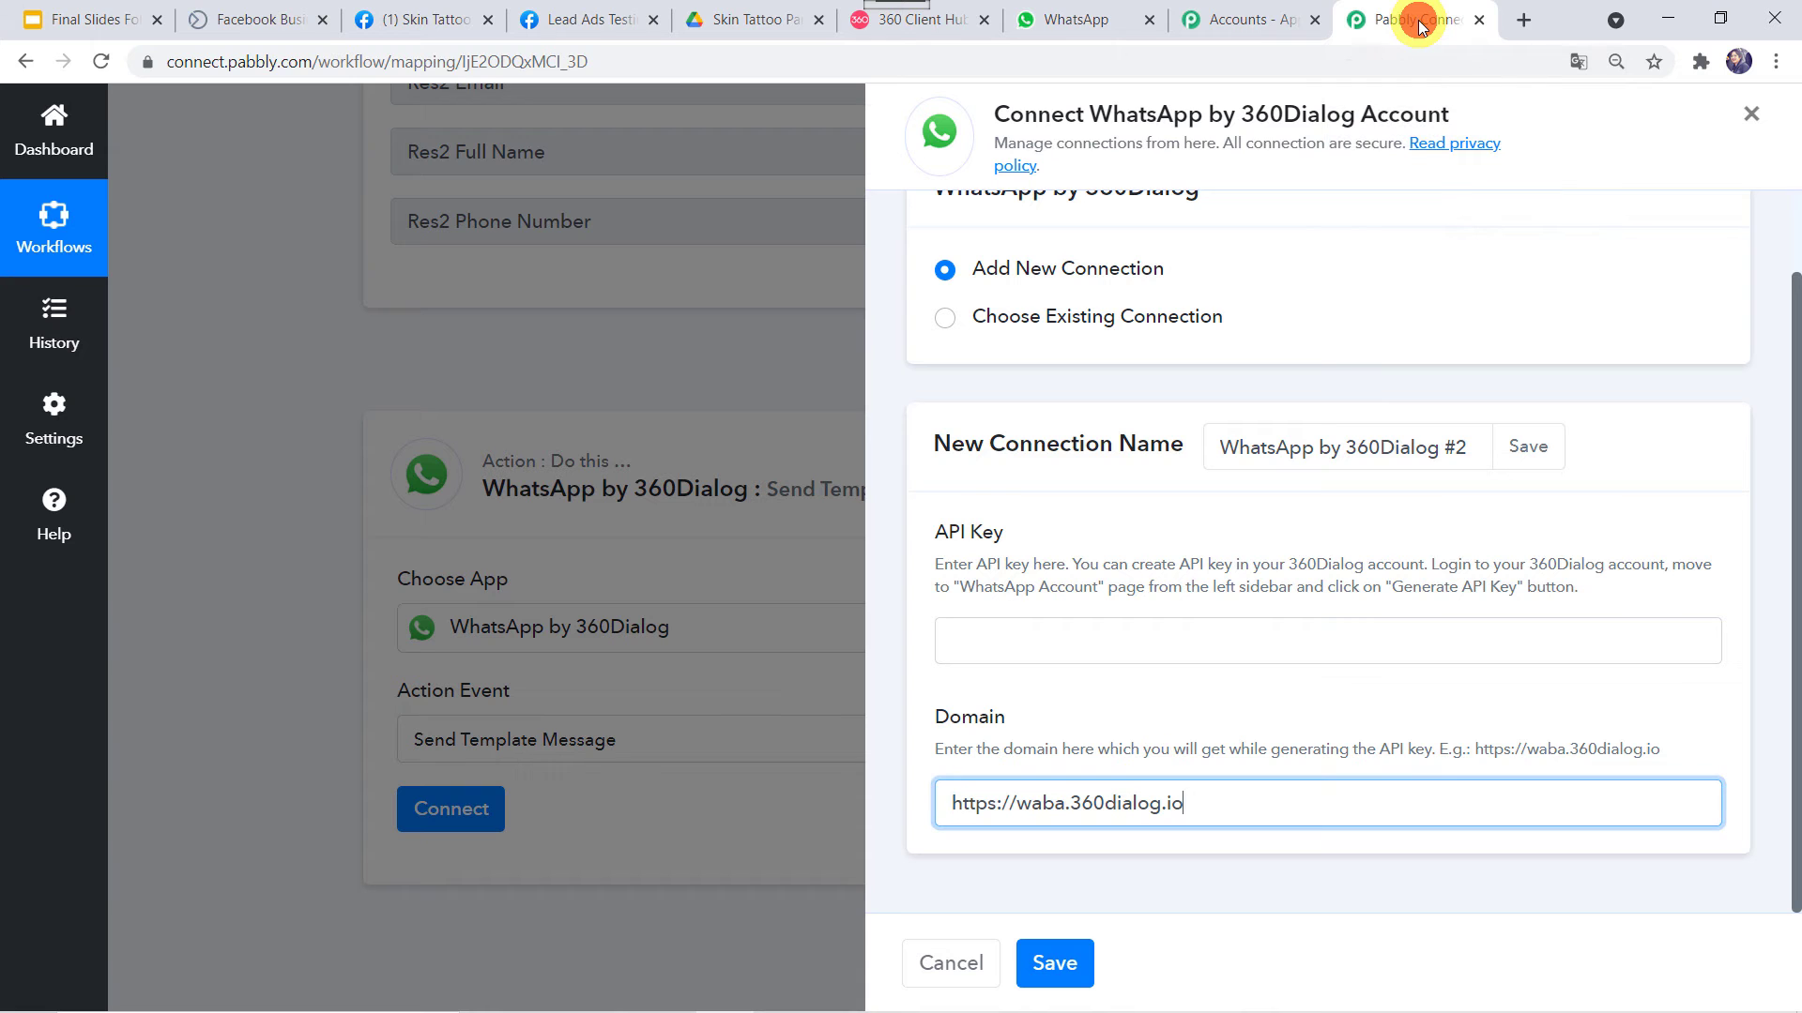
pyautogui.click(1062, 659)
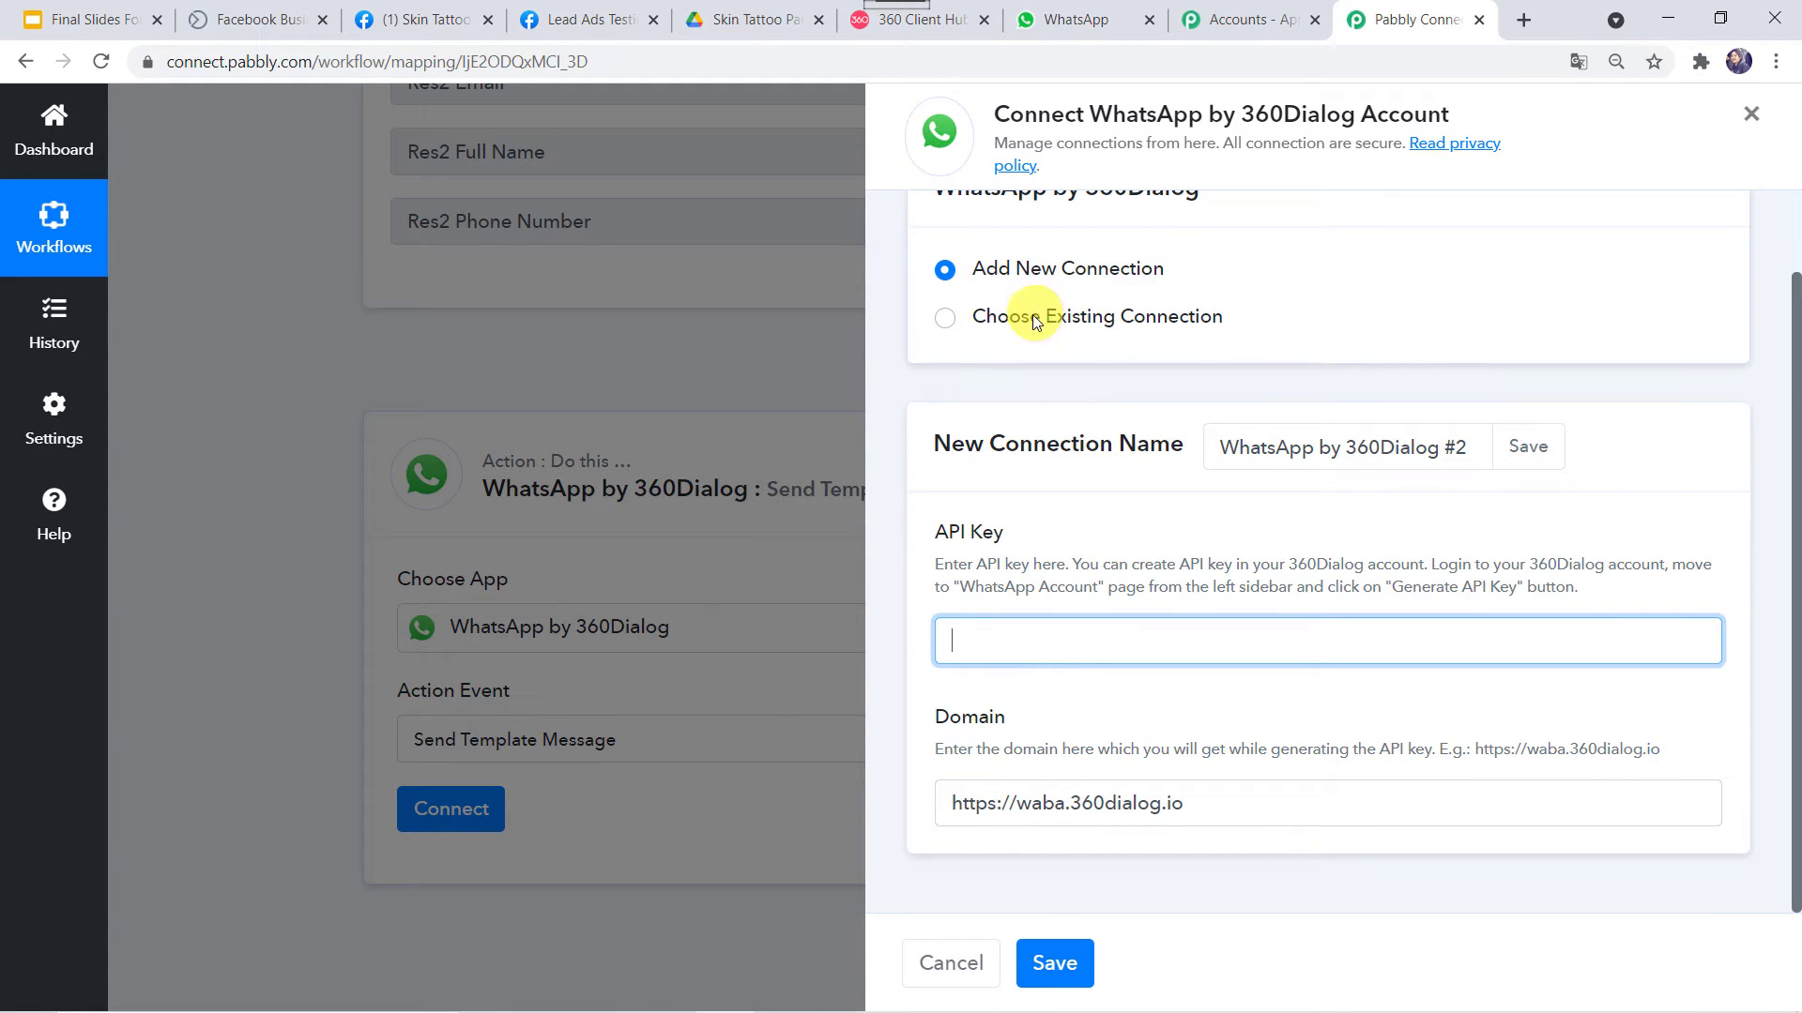
pyautogui.click(1056, 319)
# Save the WhatsApp by 360Dialog #1 connection, review the prefilled welcome_user (en) fields, then switch to 360 Client Hub
pyautogui.click(1068, 959)
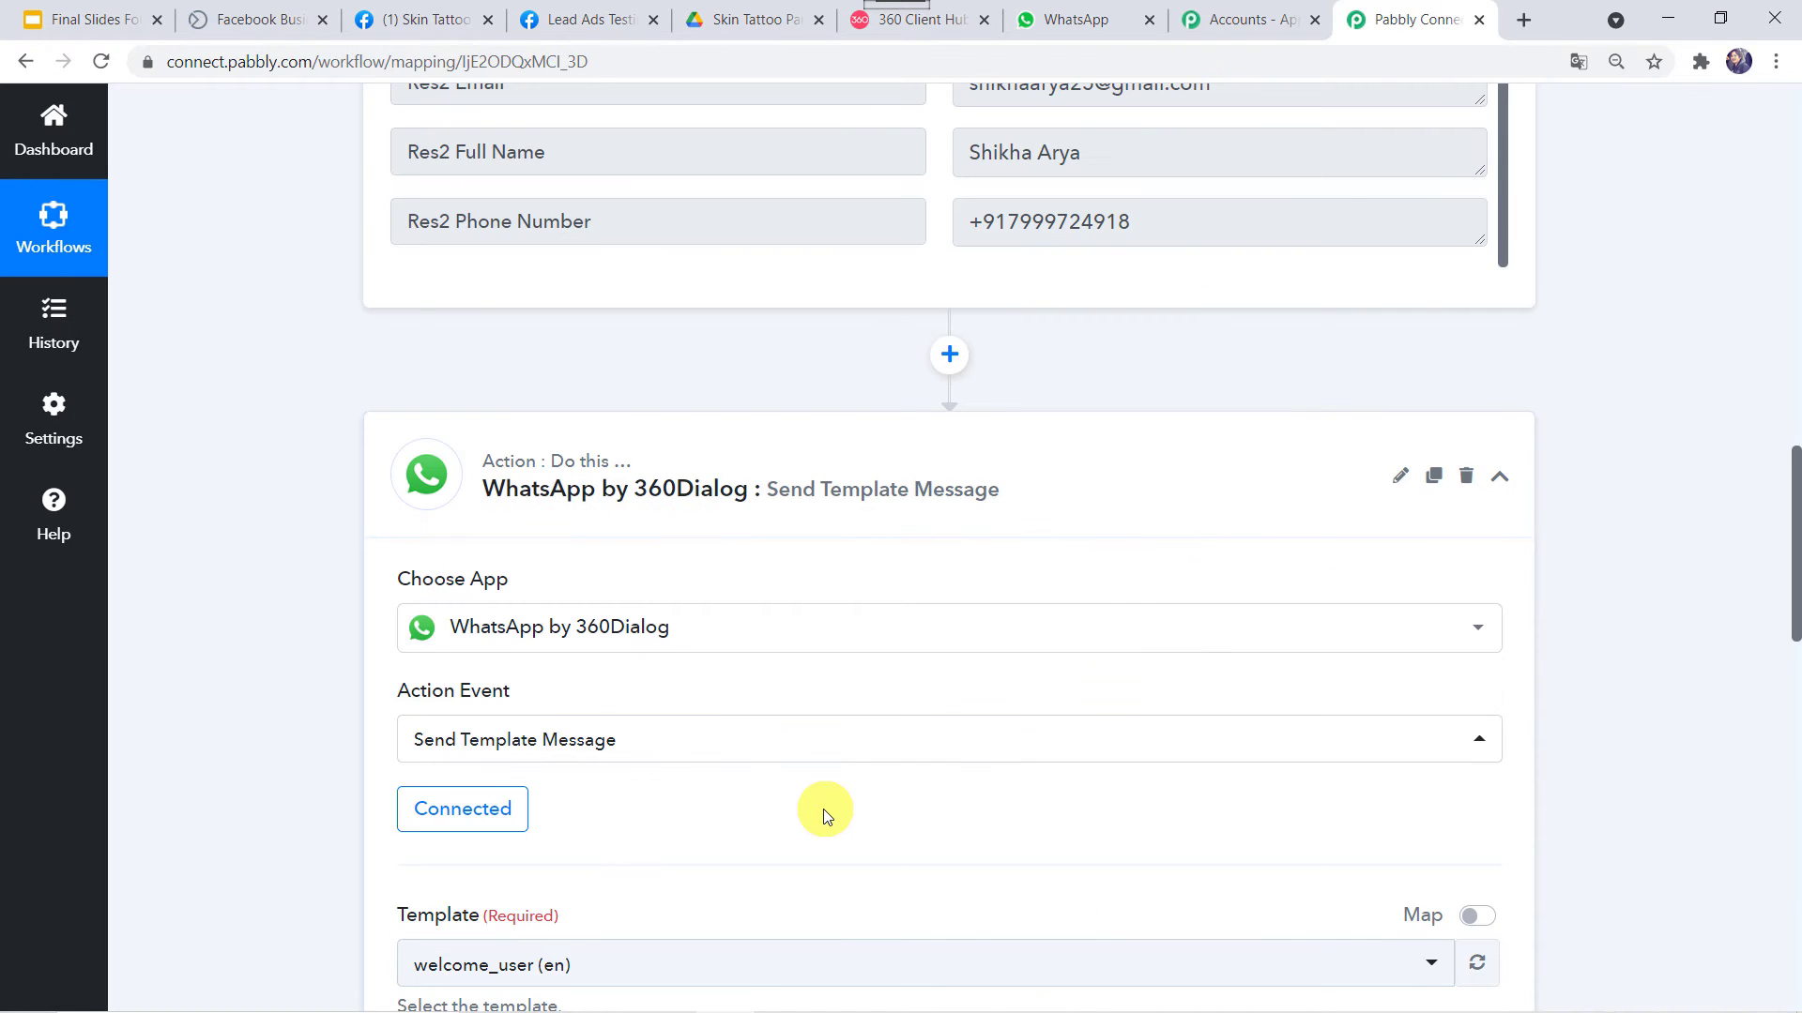
pyautogui.scroll(-2, 824, 812)
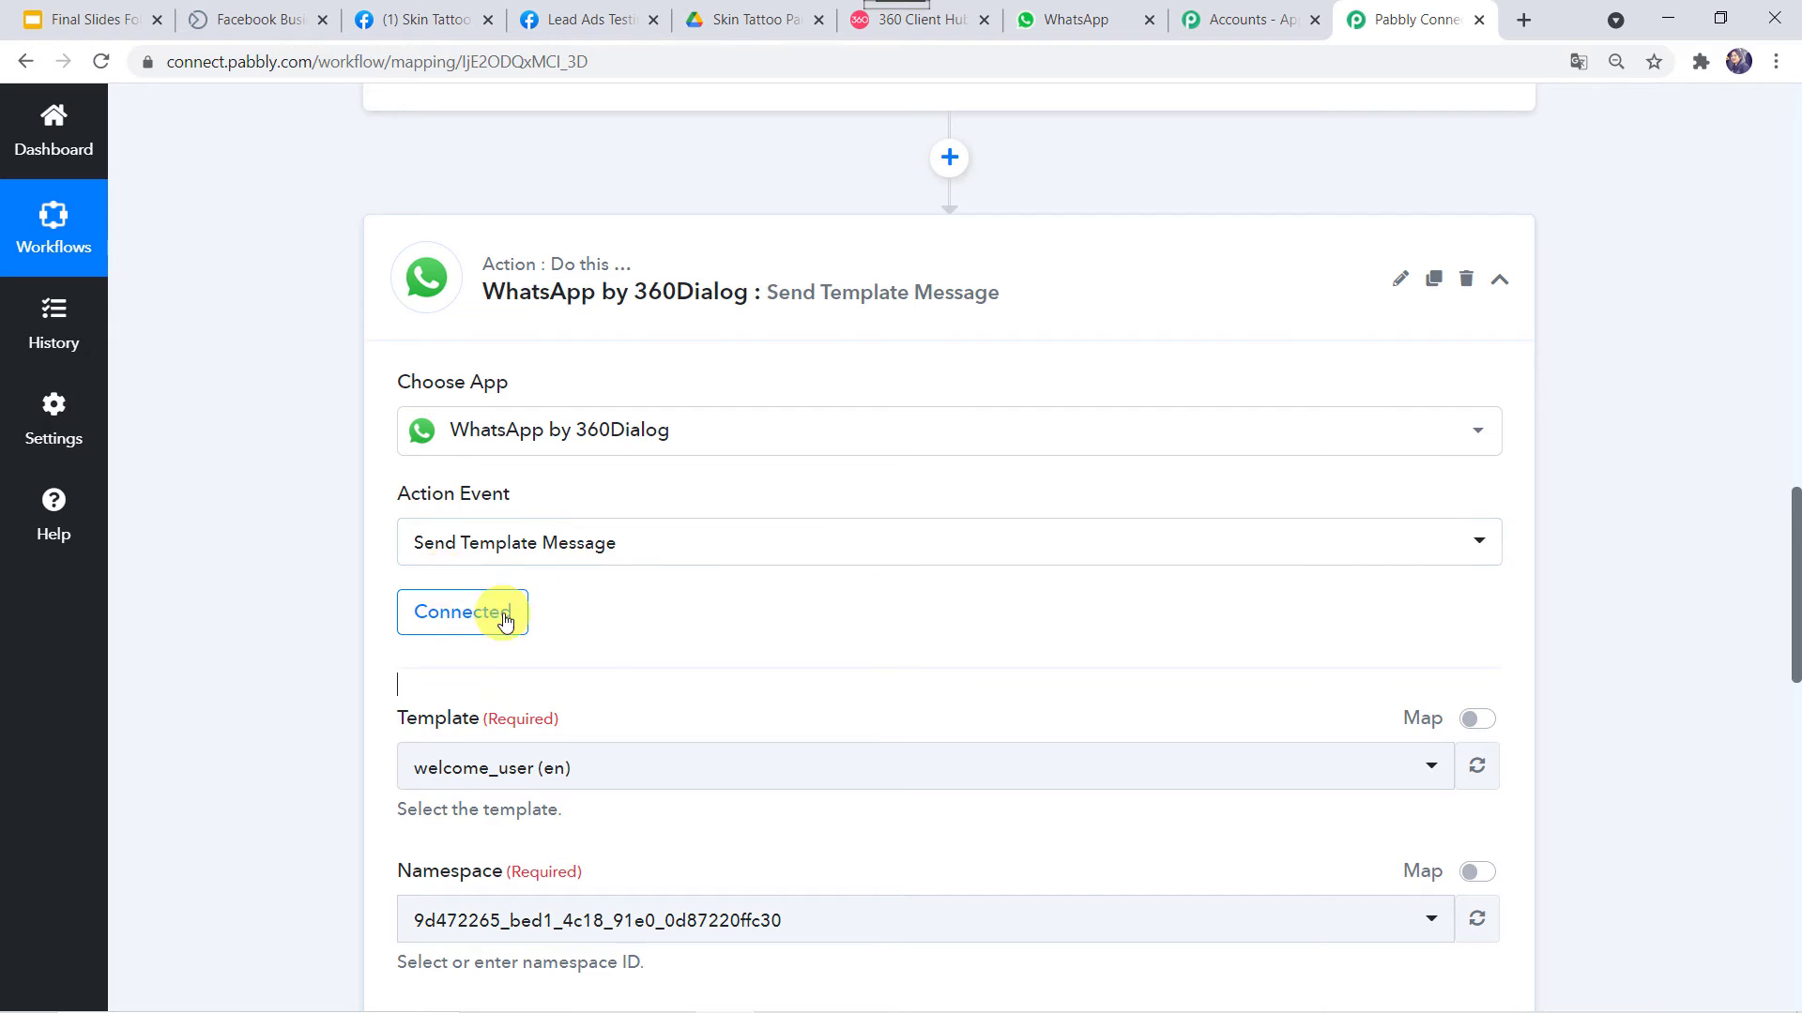
pyautogui.scroll(-3, 334, 681)
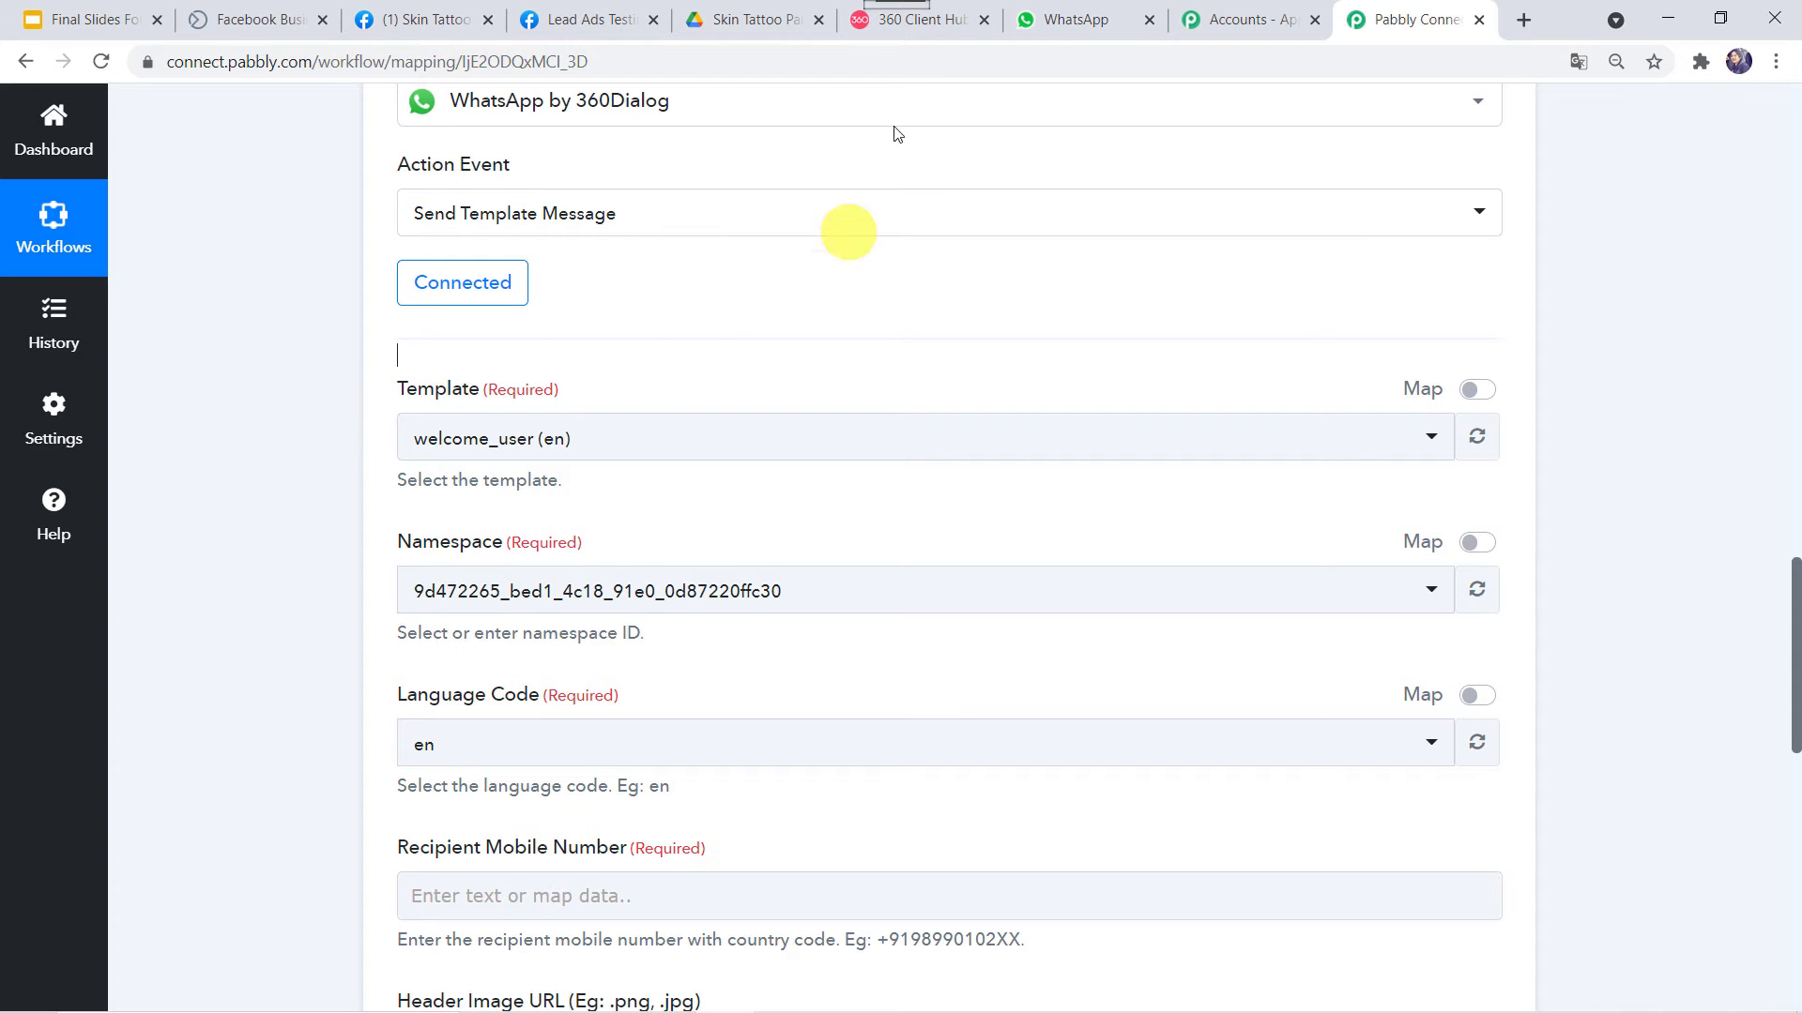
pyautogui.click(916, 25)
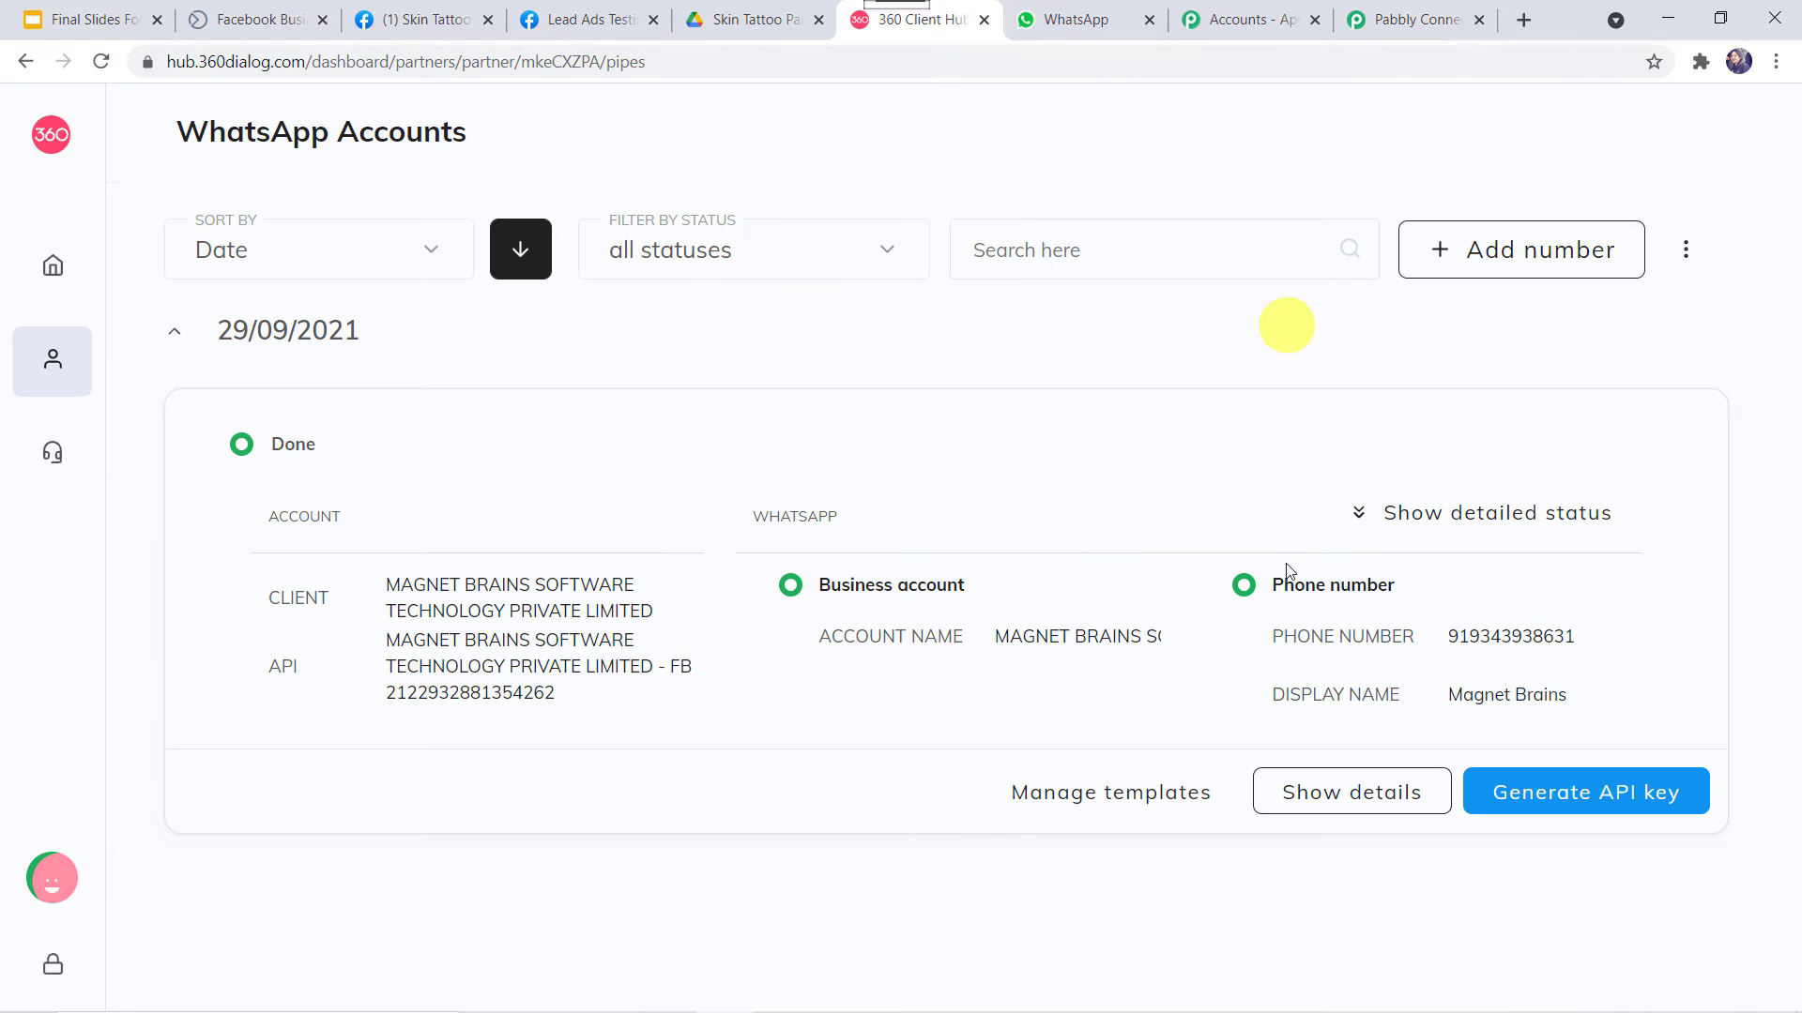
# Open the WhatsApp account's message templates list via Manage templates
pyautogui.click(1127, 795)
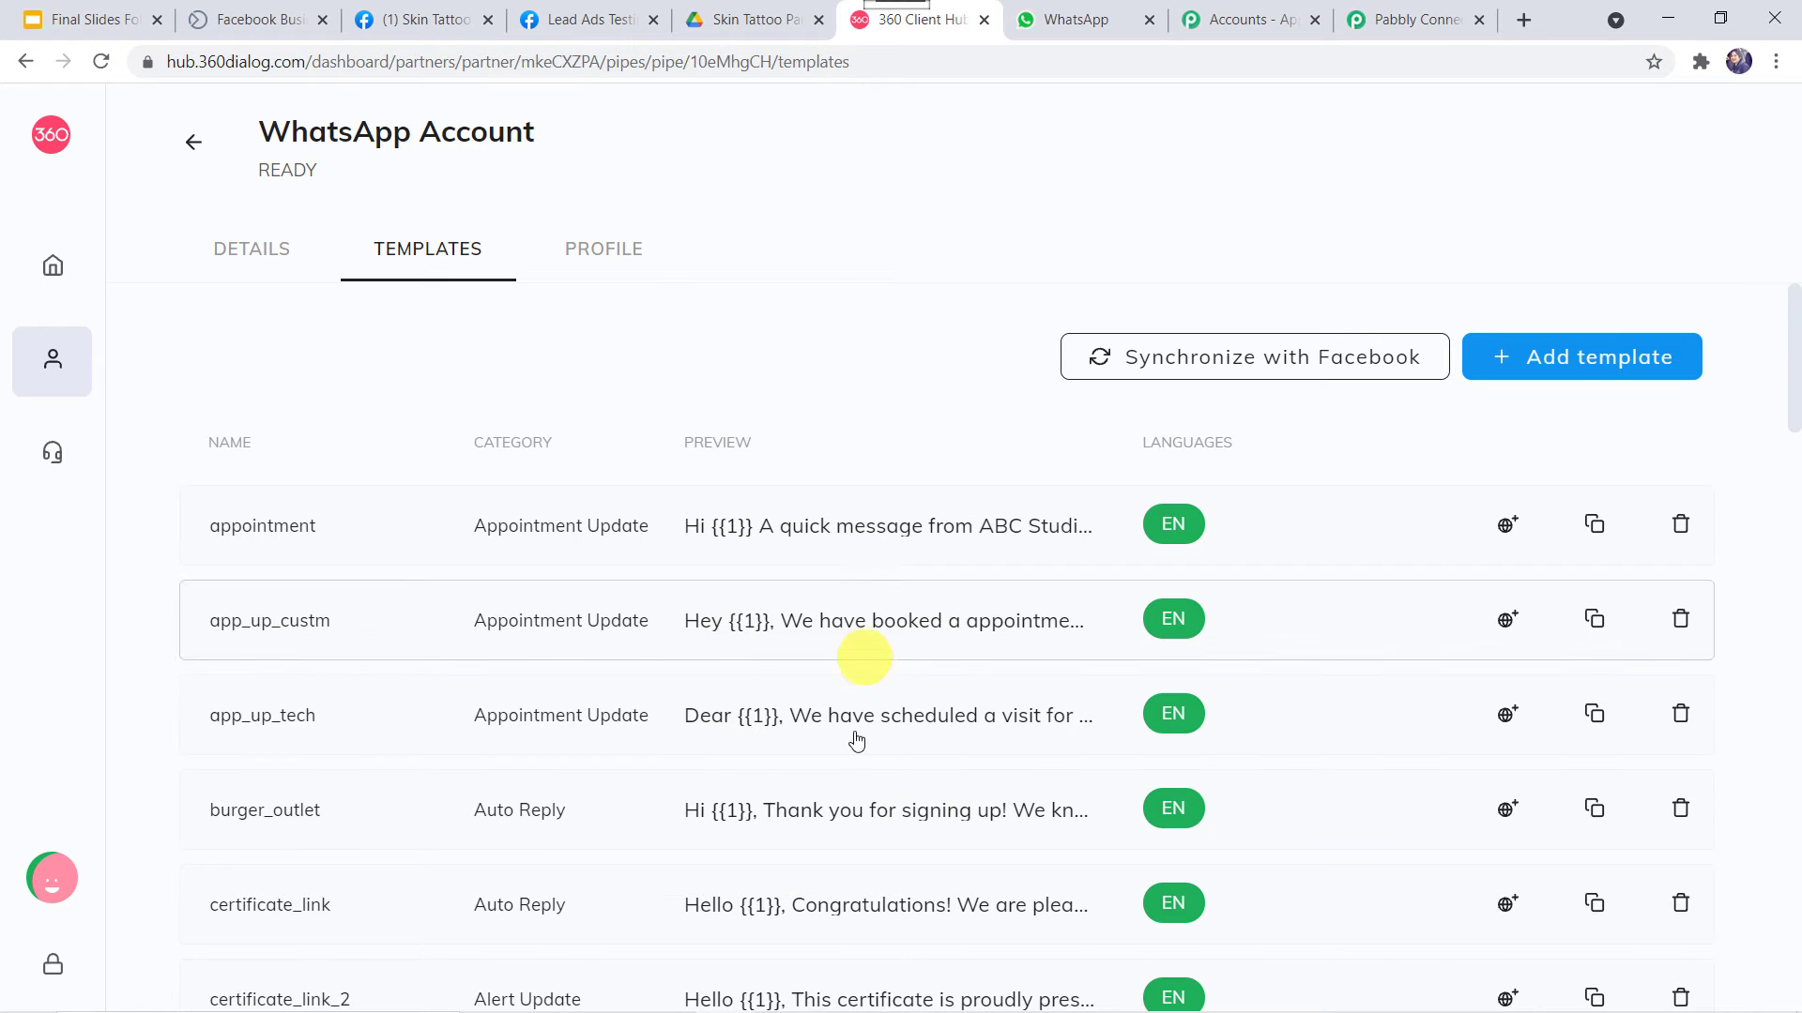
pyautogui.scroll(-5, 843, 880)
pyautogui.scroll(5, 843, 880)
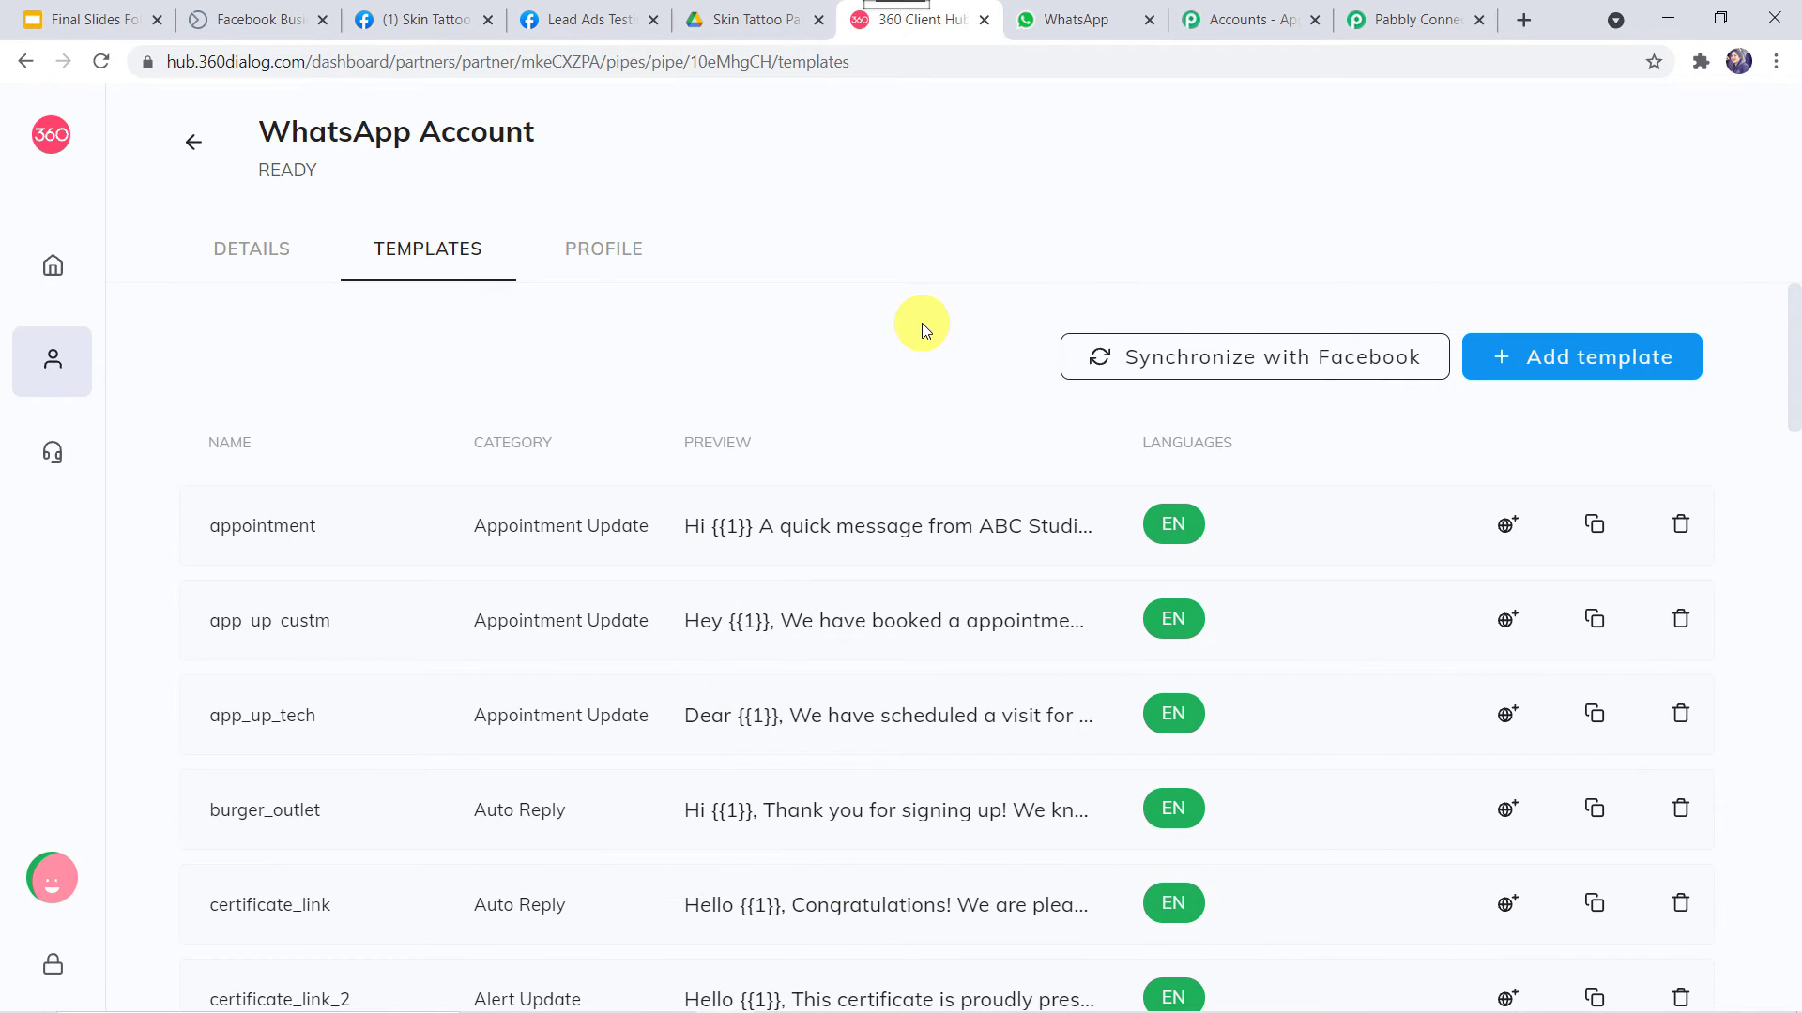
# Browse the New template form's Category and Language options, then close it without saving
pyautogui.click(1565, 372)
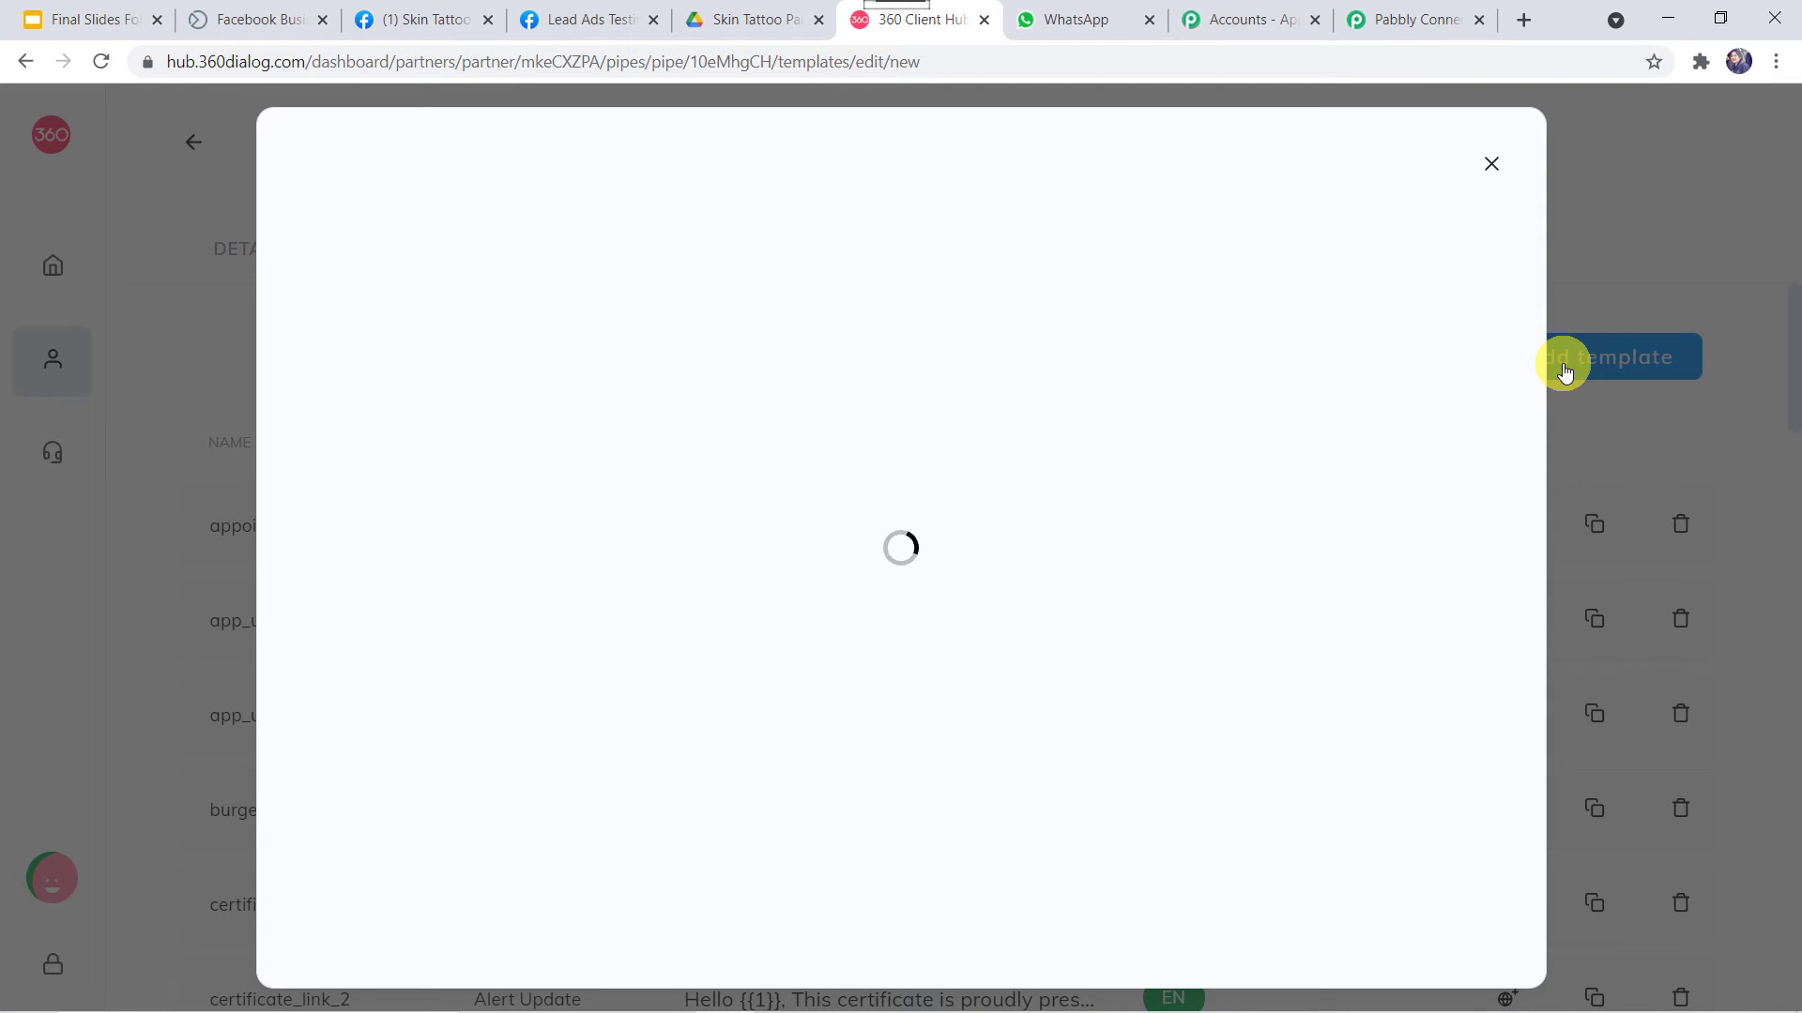
pyautogui.click(375, 312)
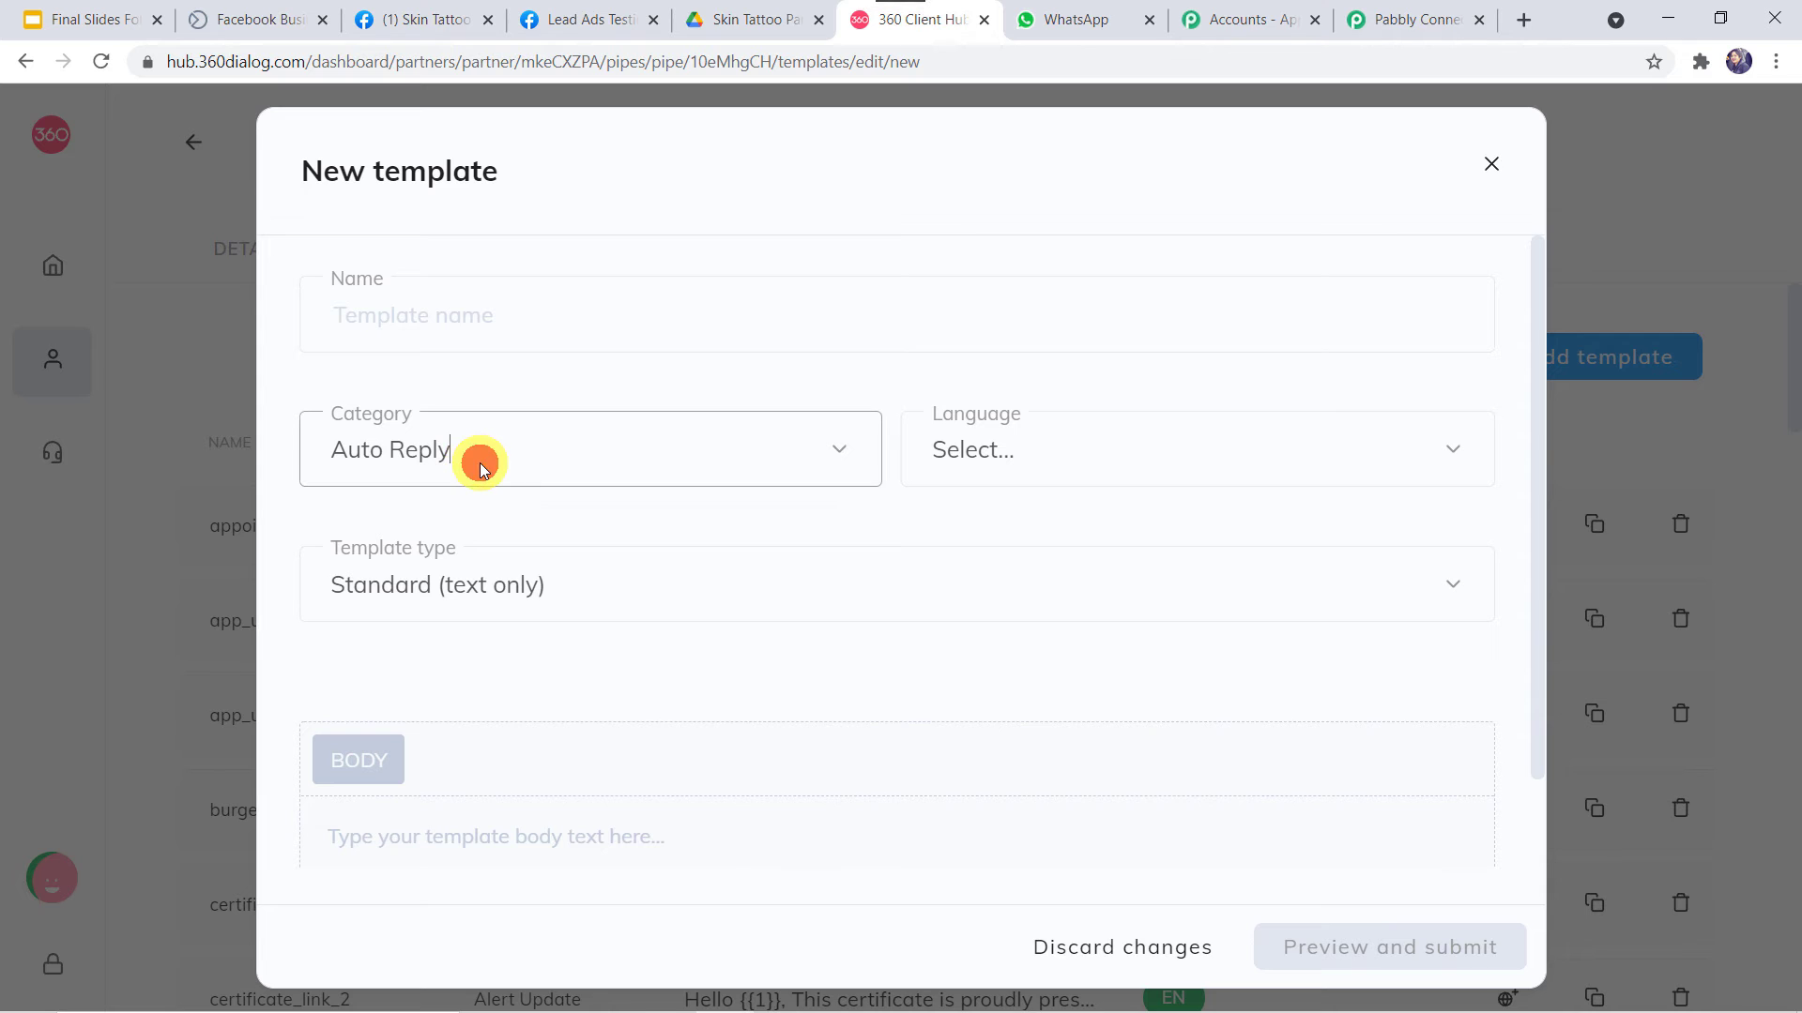
pyautogui.click(785, 469)
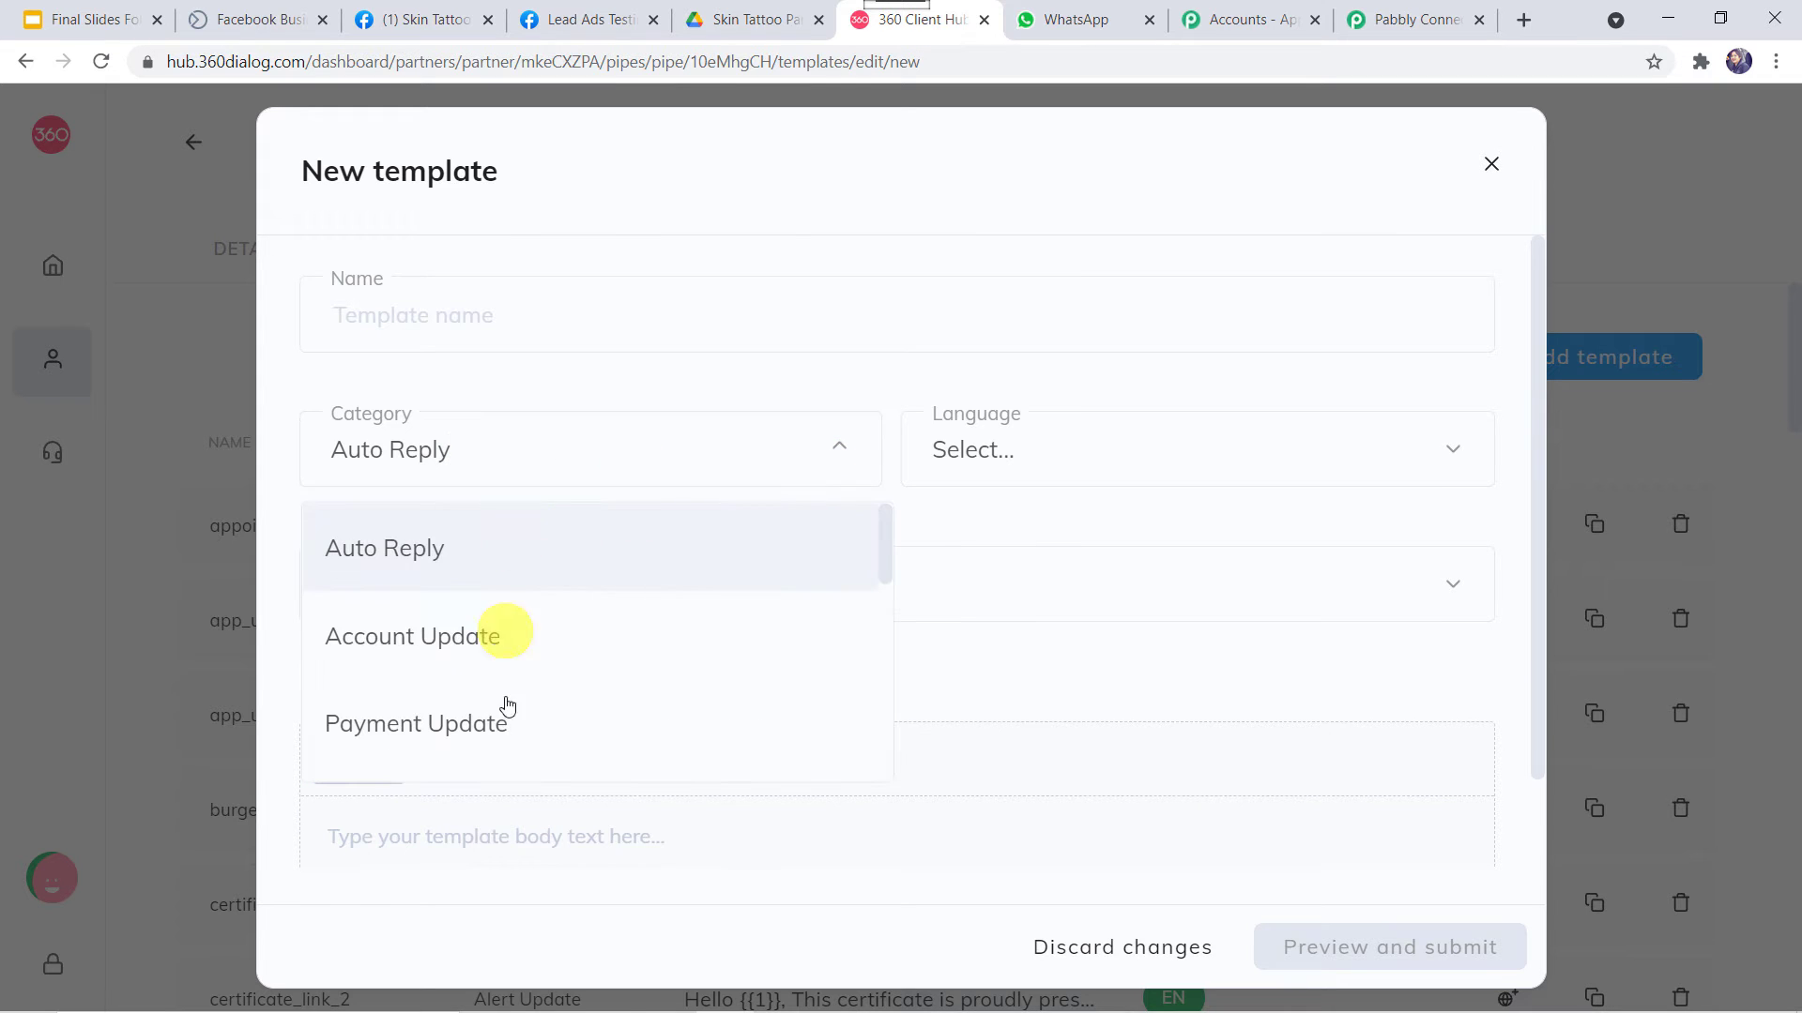
pyautogui.scroll(-7, 507, 729)
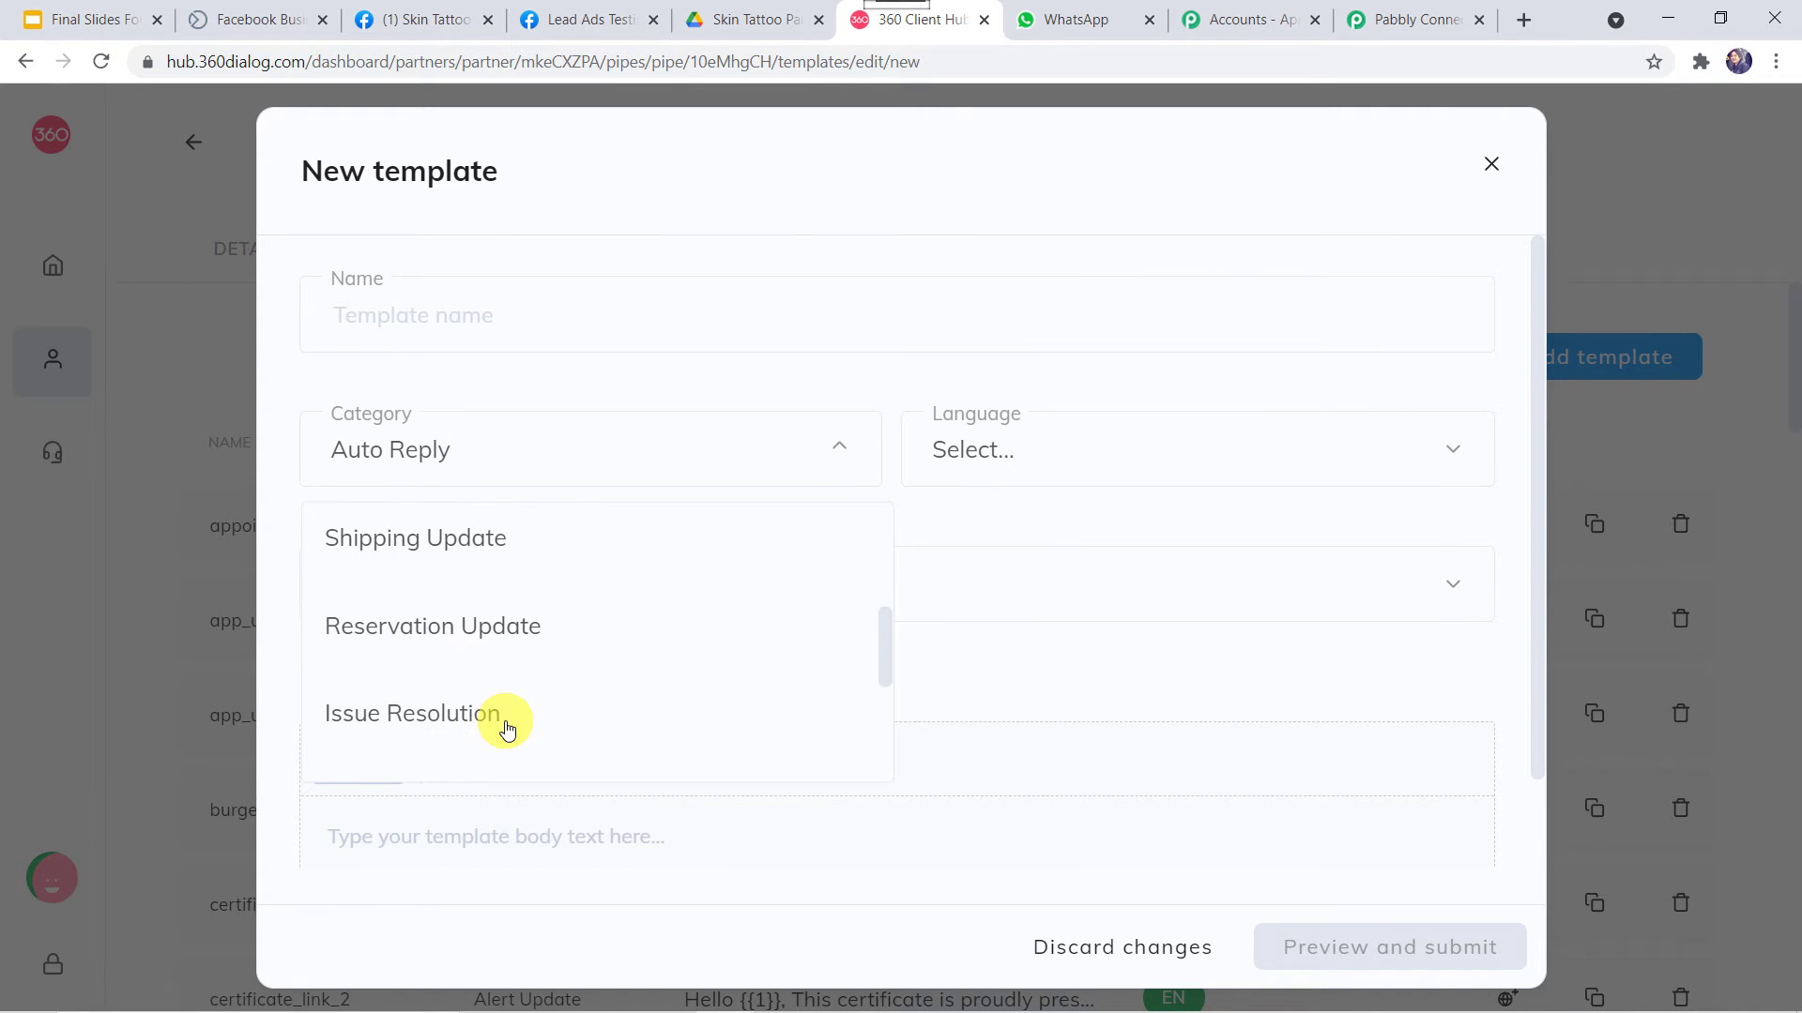
pyautogui.scroll(7, 507, 729)
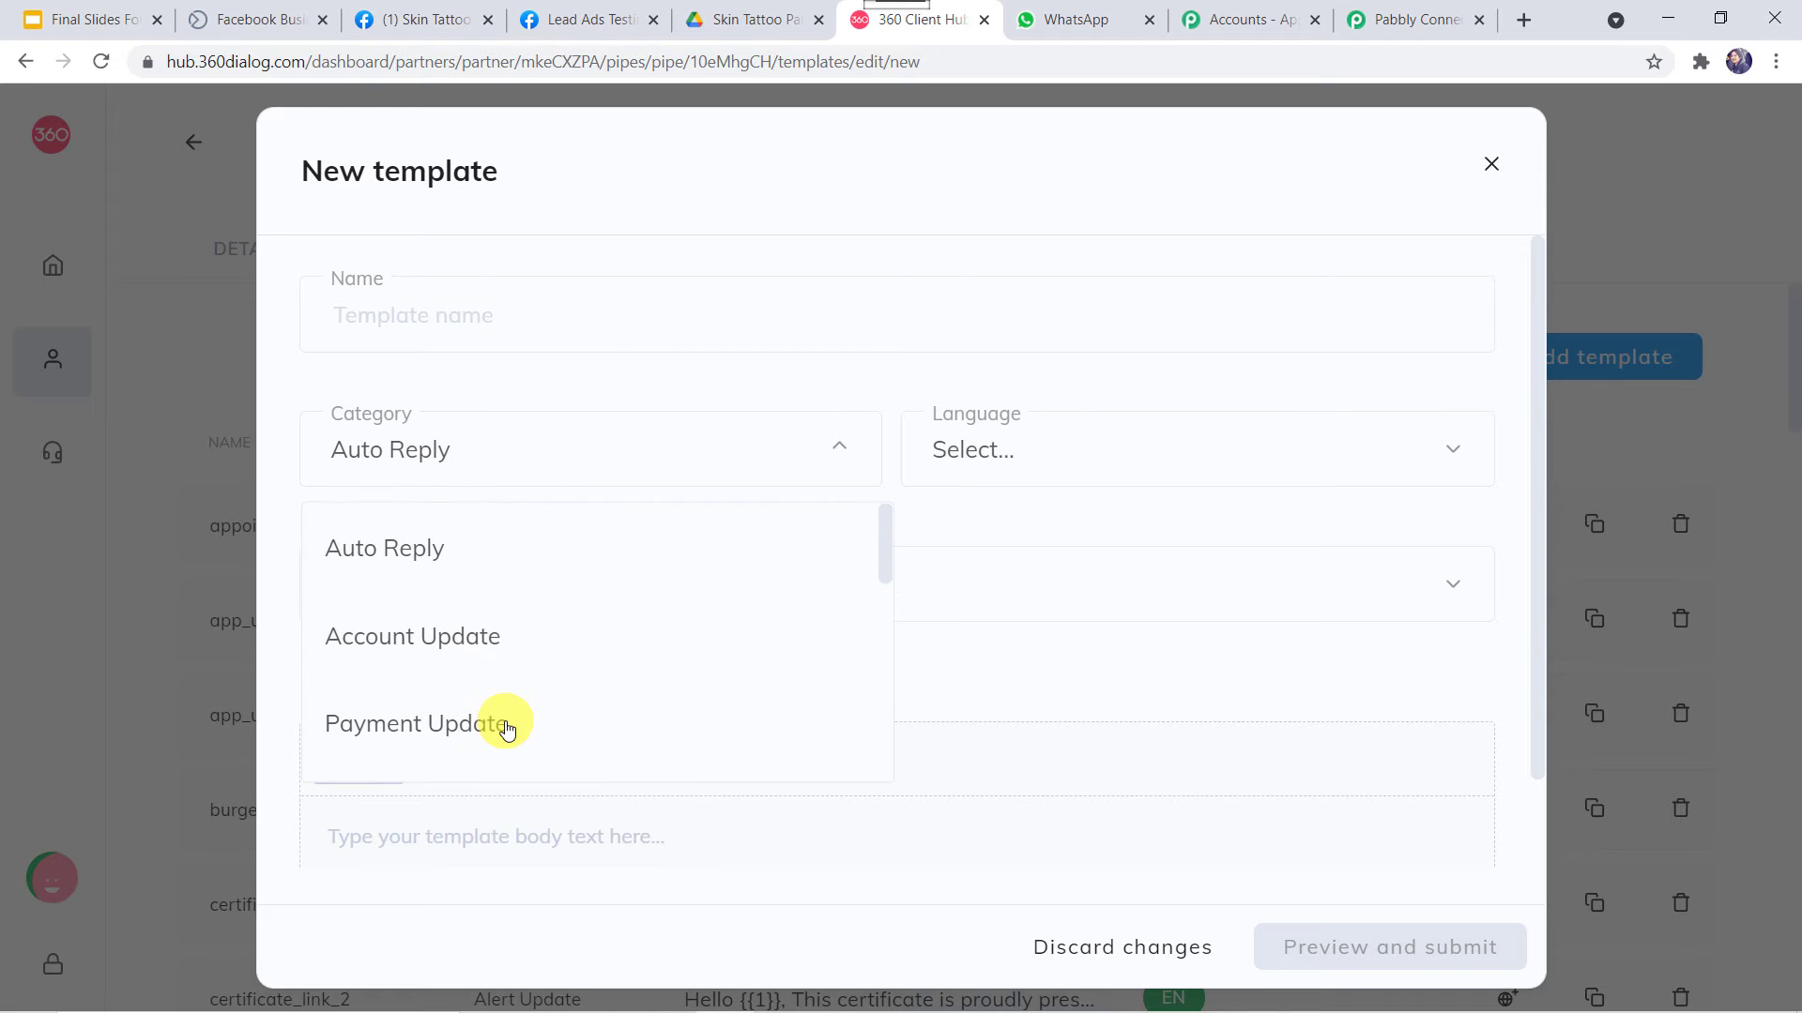
pyautogui.click(1062, 463)
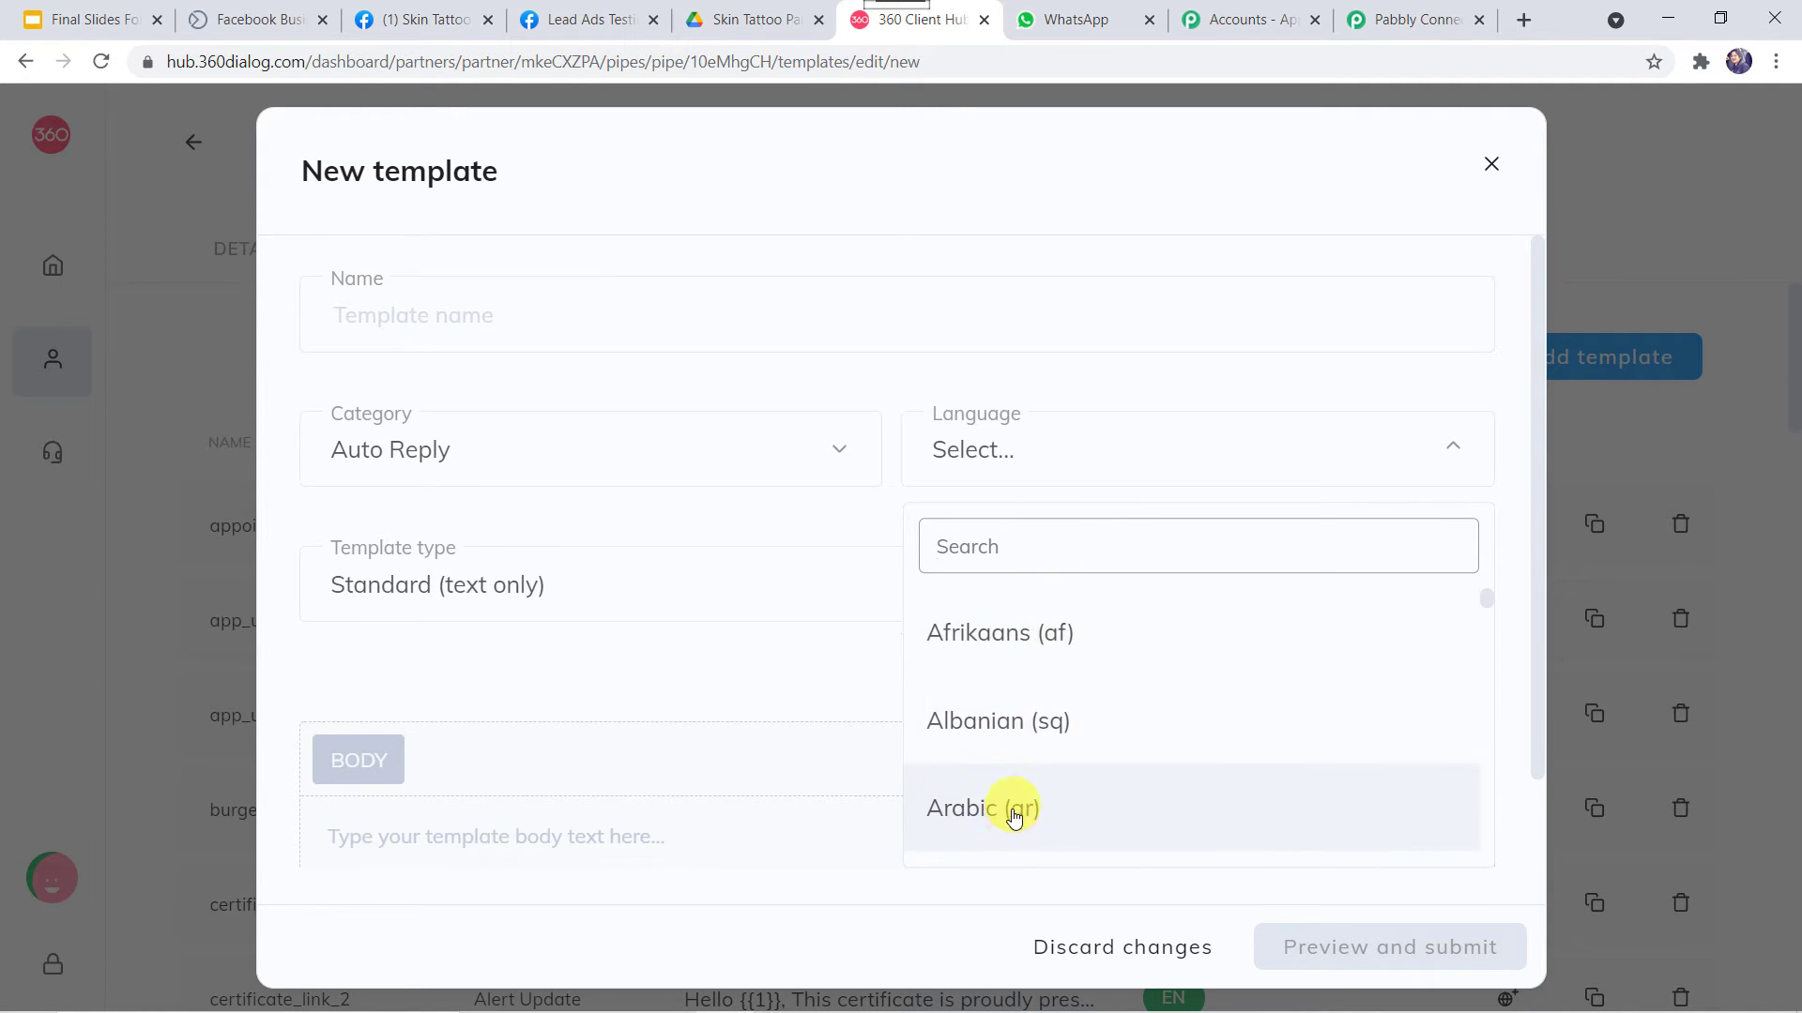
pyautogui.click(1049, 458)
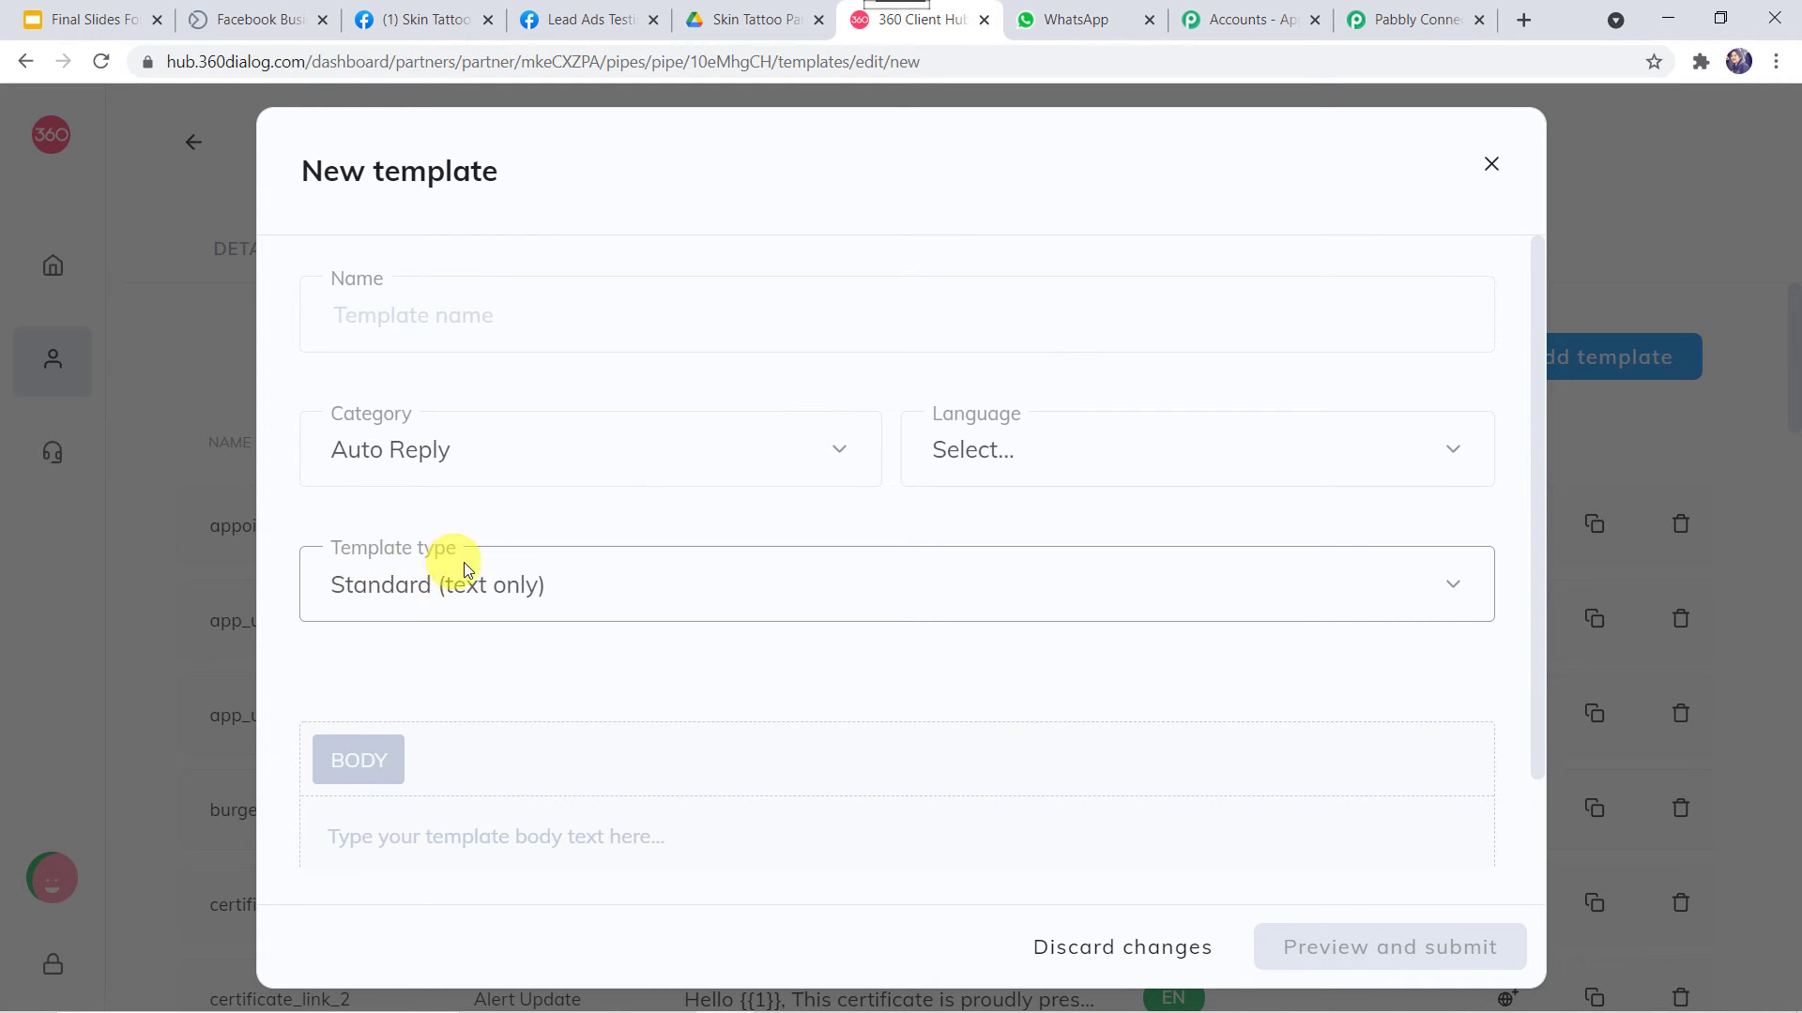
pyautogui.scroll(-1, 568, 587)
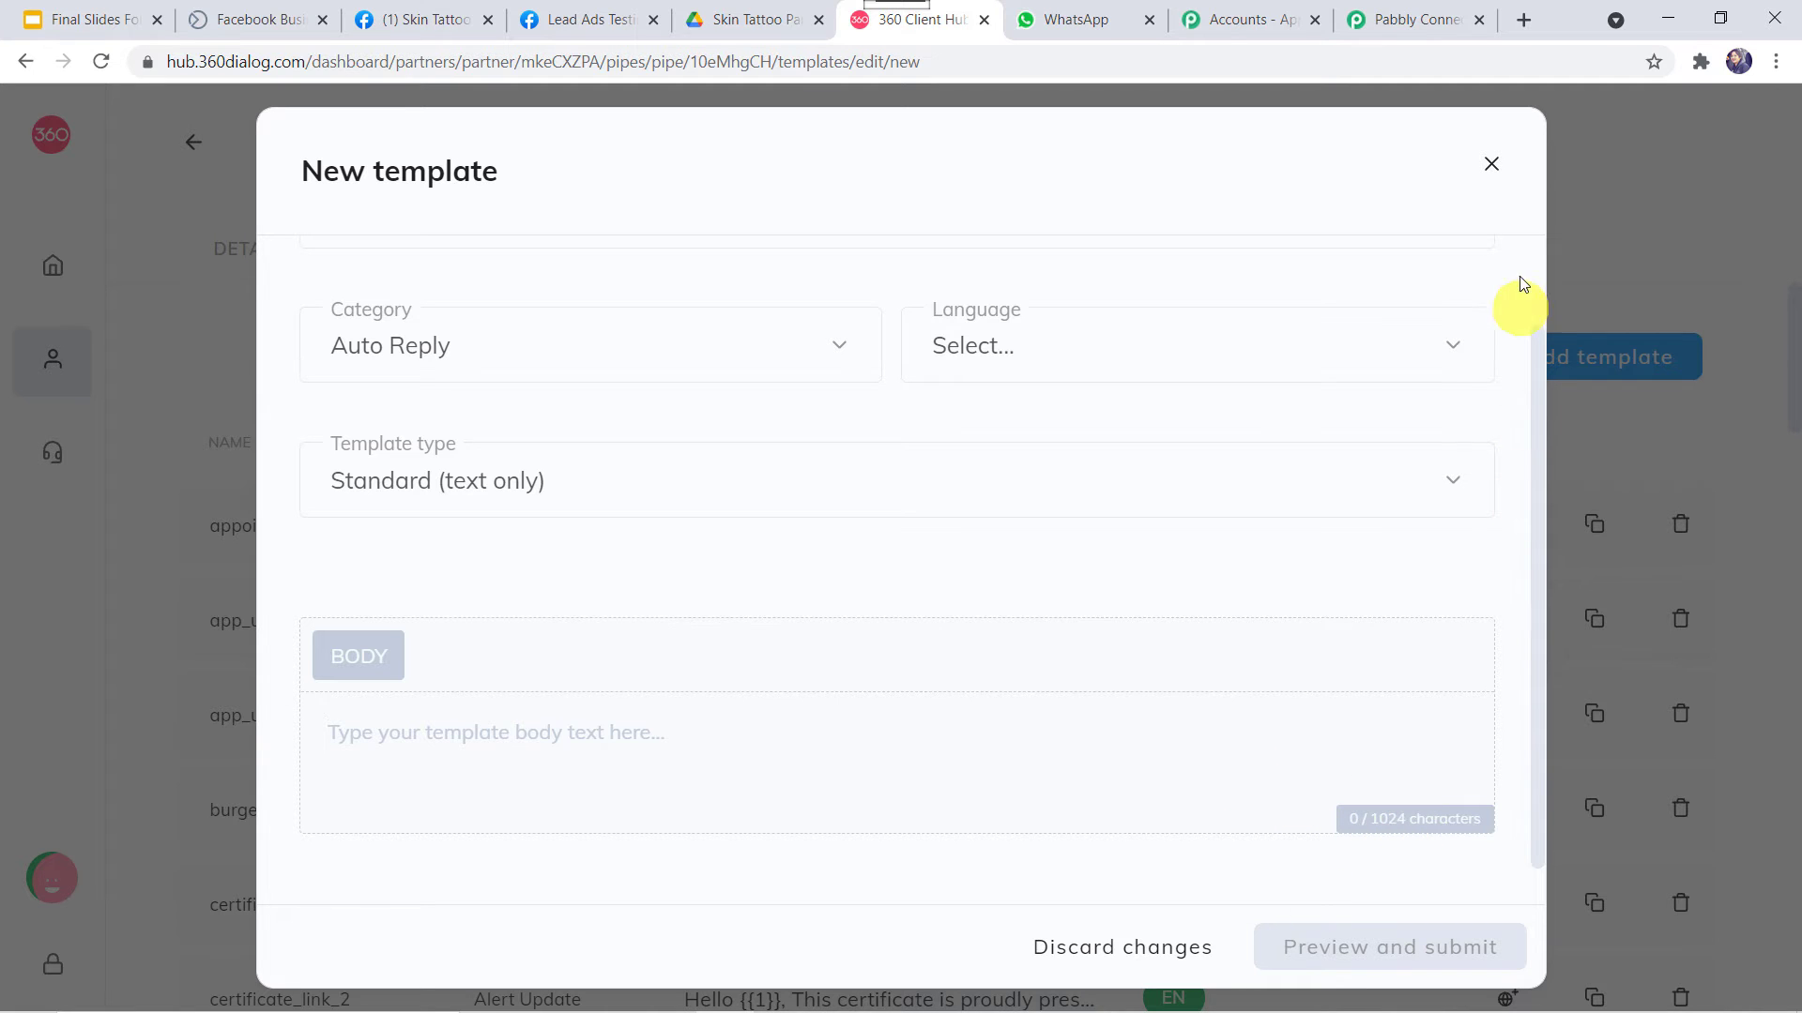
pyautogui.click(1491, 169)
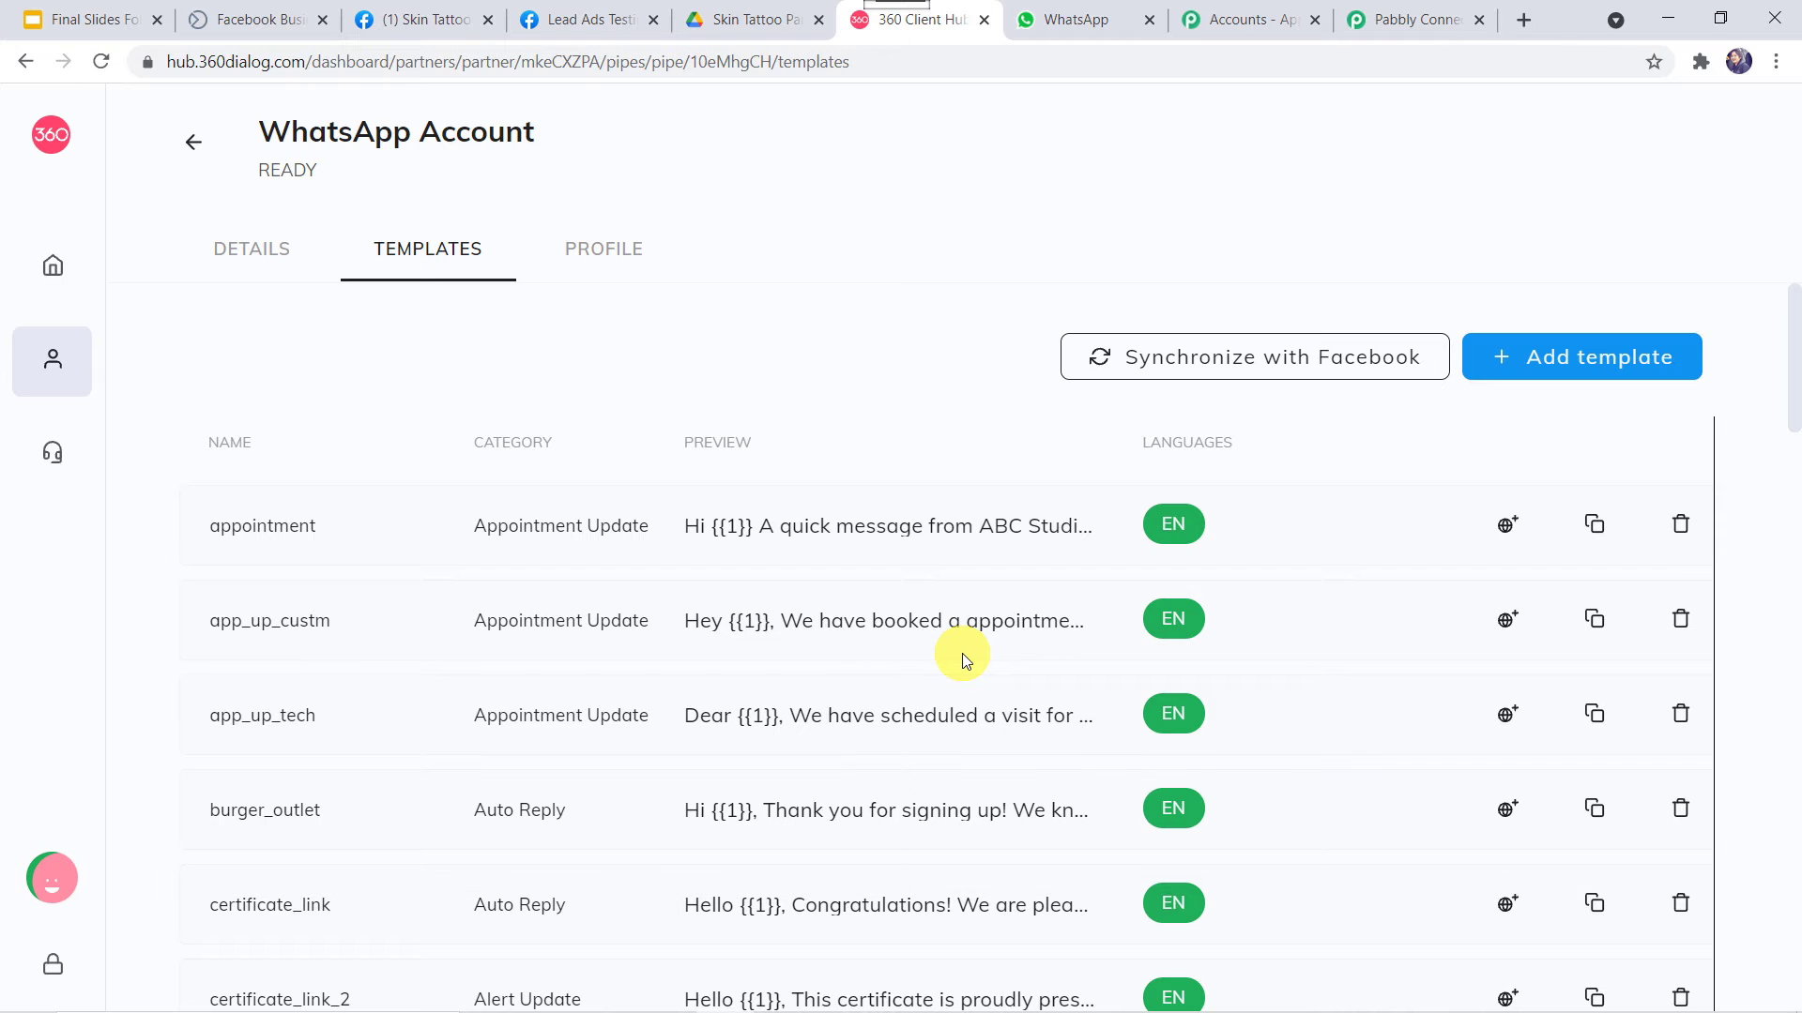
# Scroll the templates list and open the approved send_brochure_final template's preview
pyautogui.scroll(-6, 809, 824)
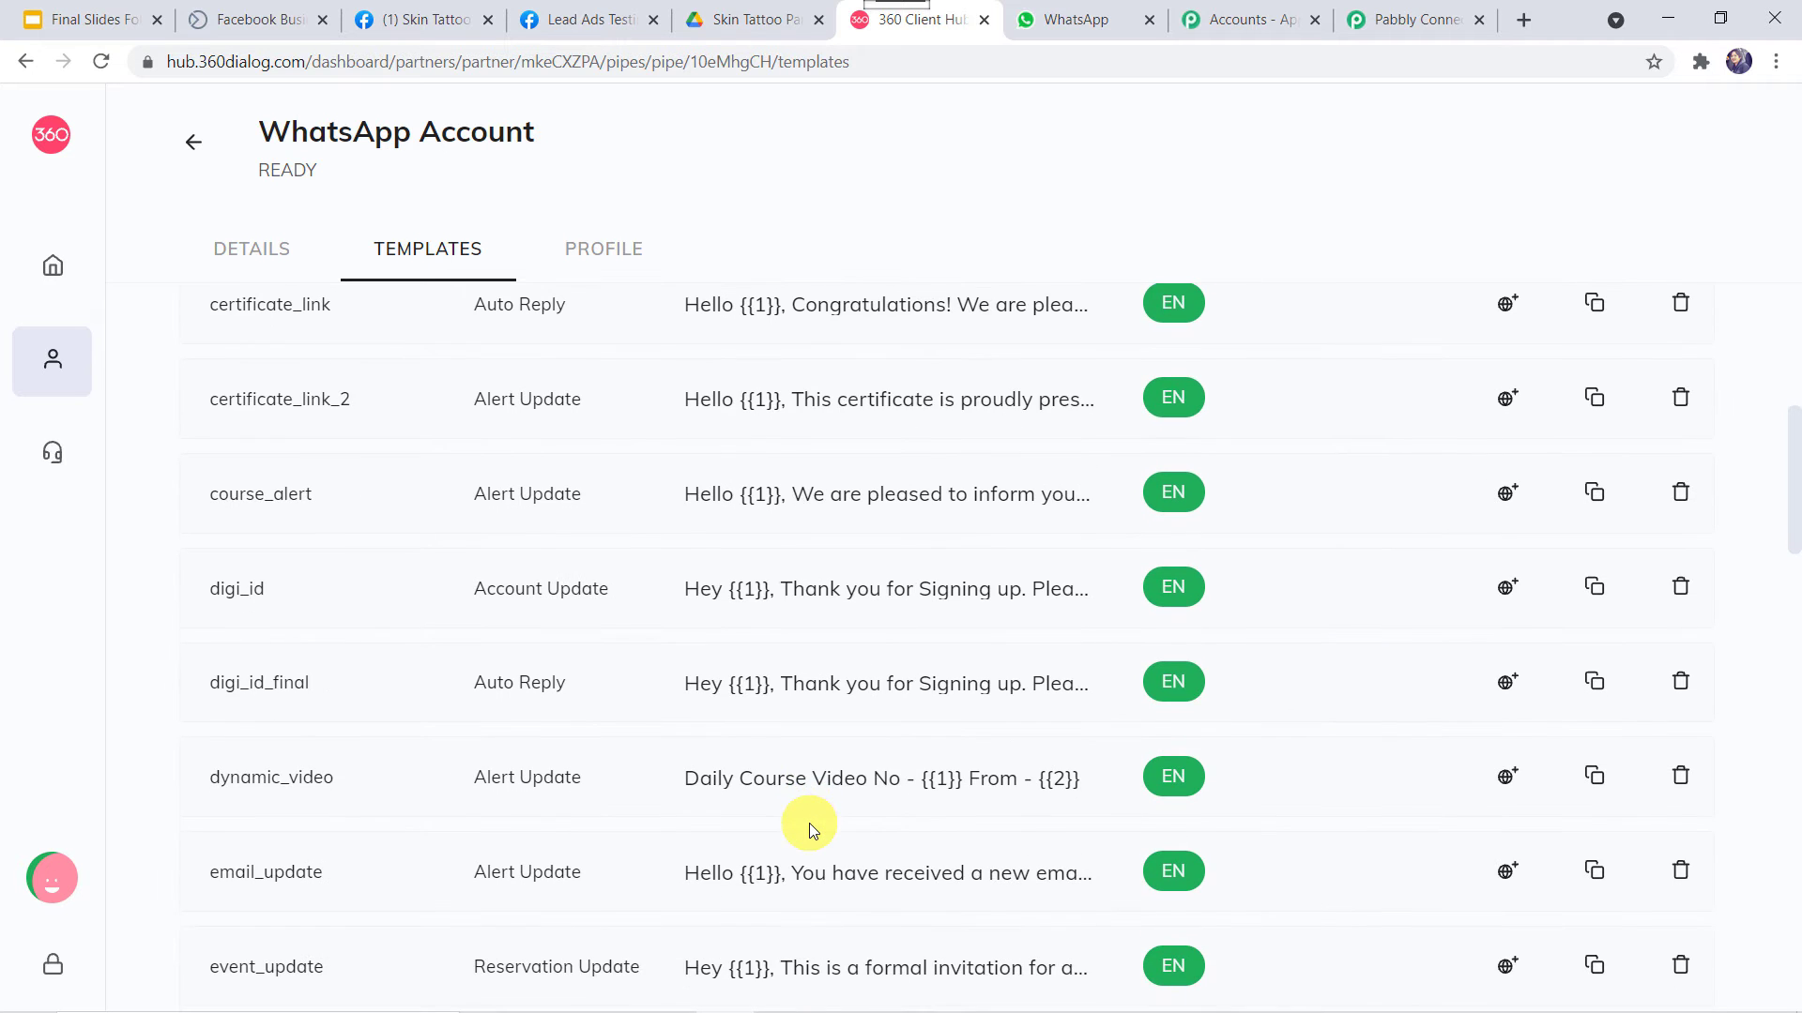
pyautogui.scroll(-10, 809, 824)
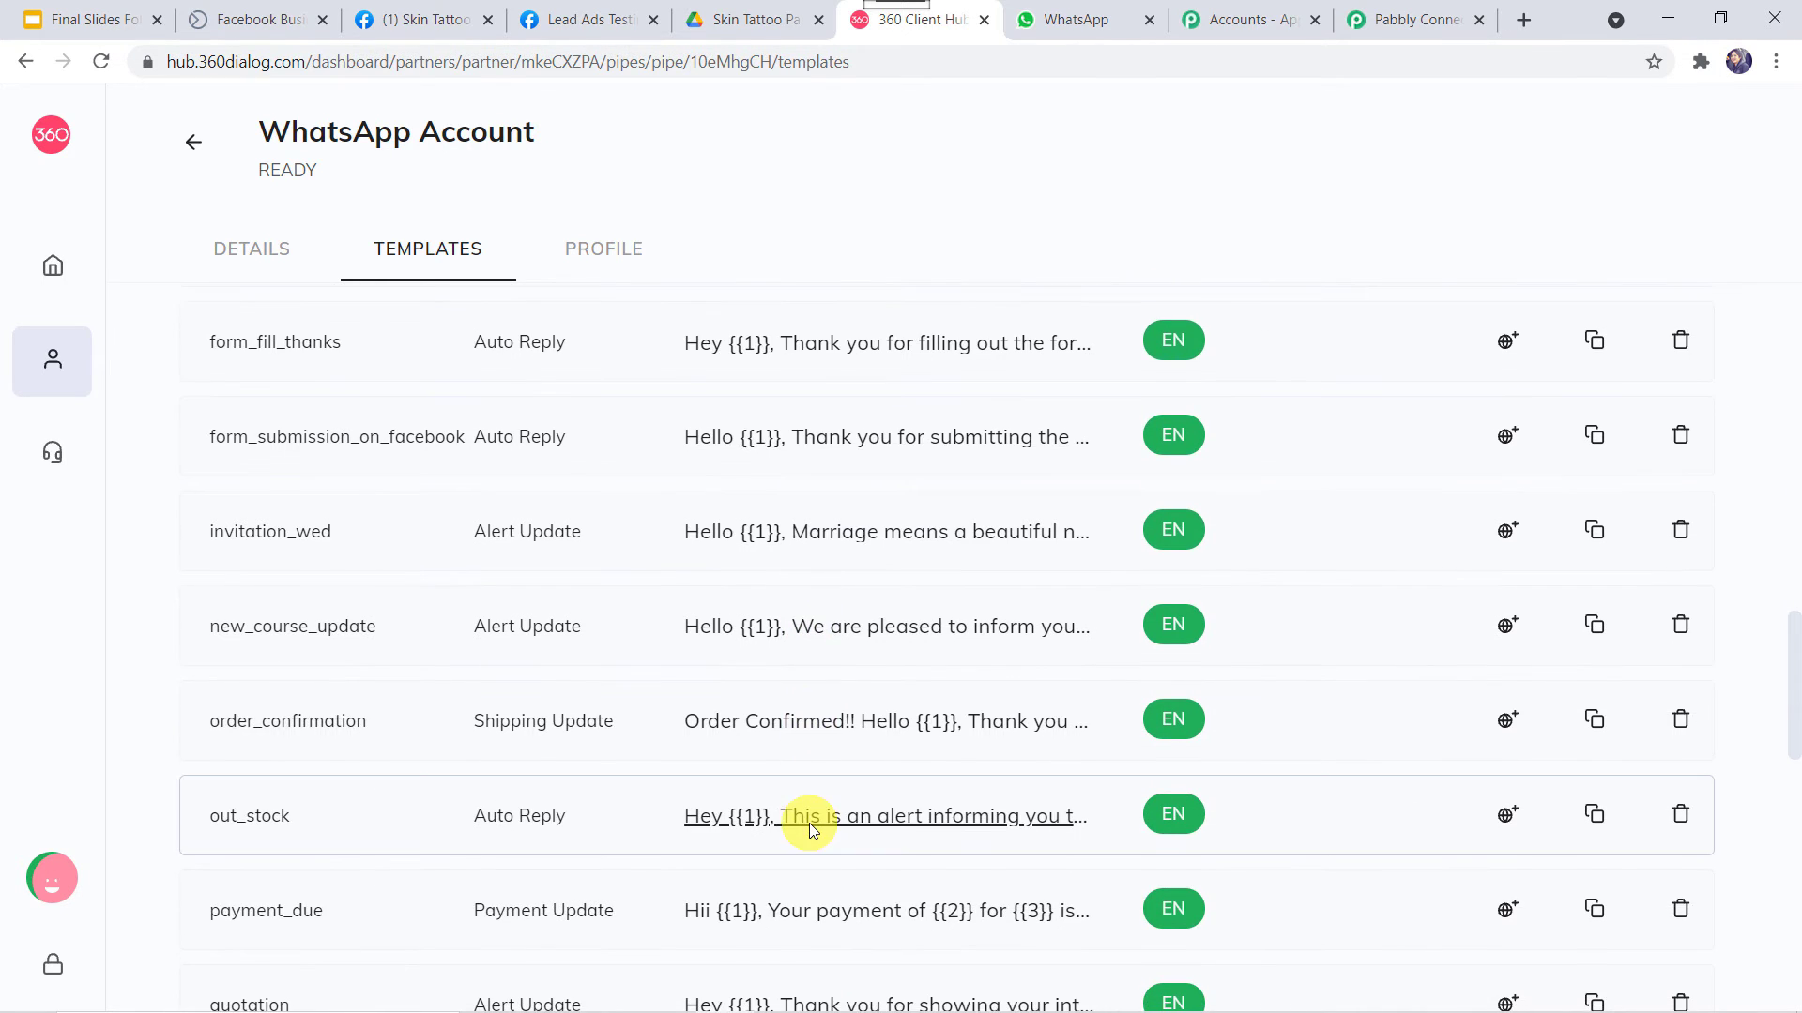
pyautogui.scroll(-6, 809, 824)
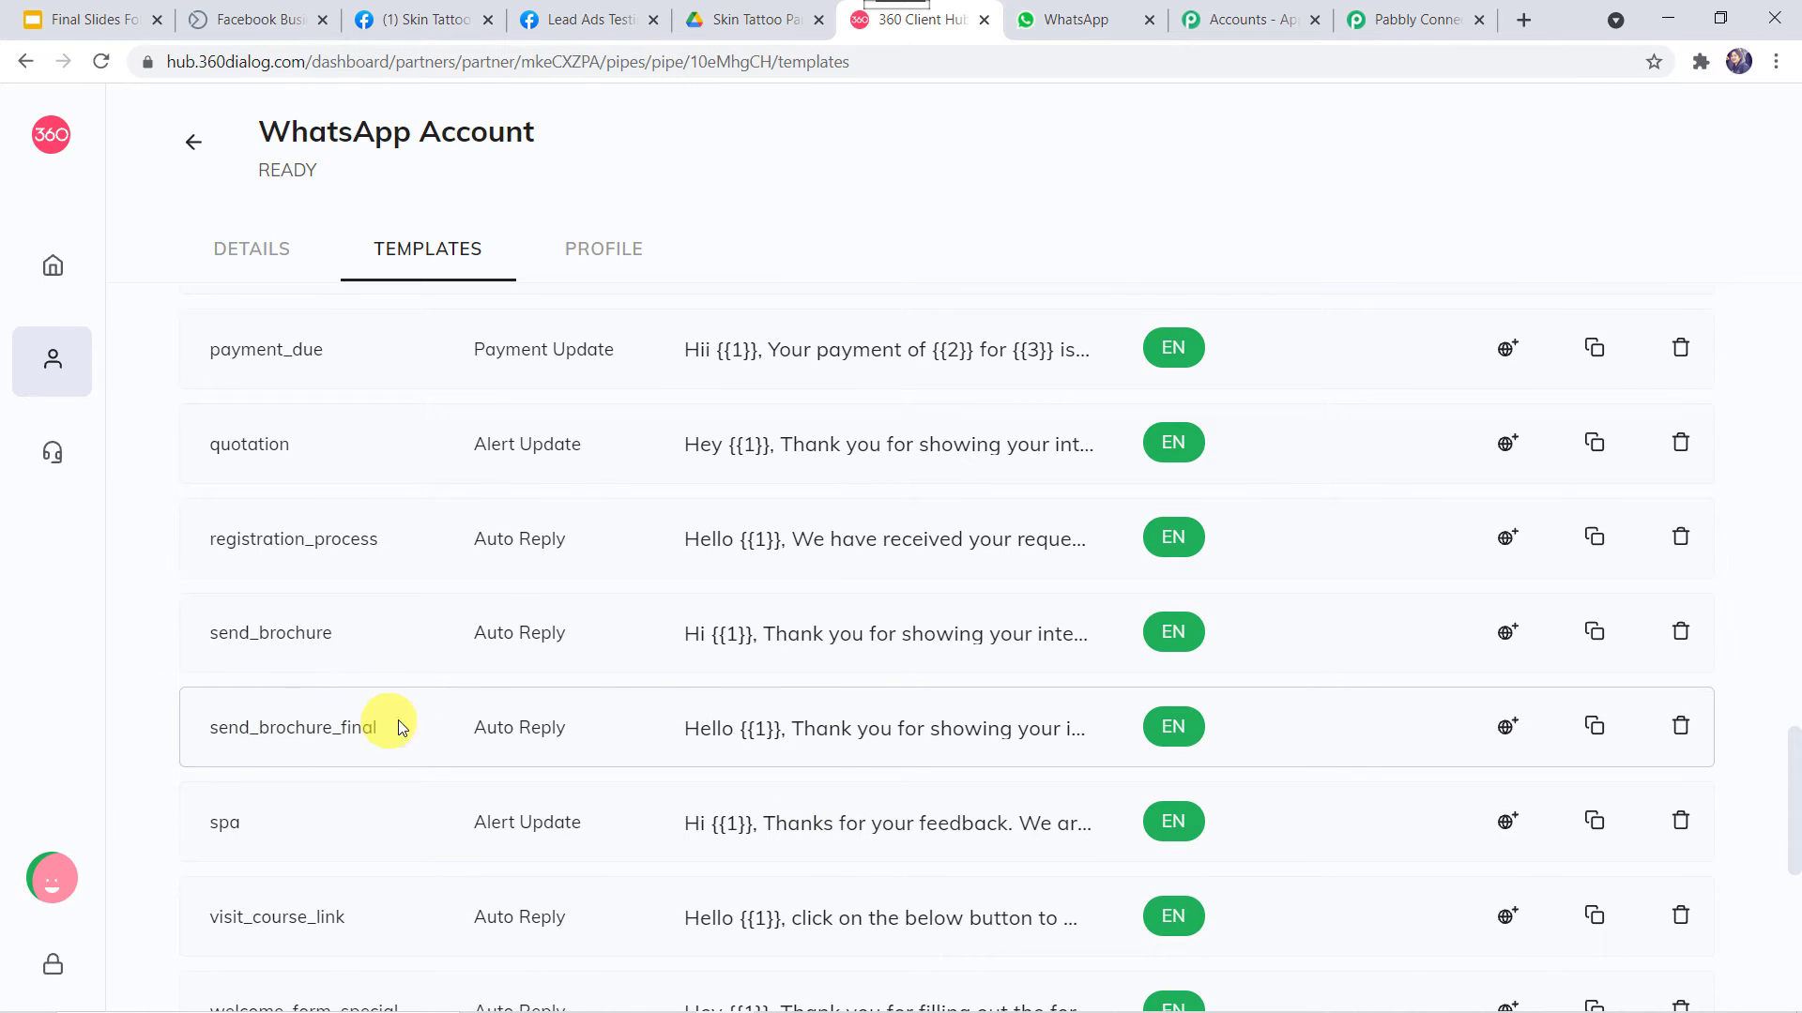
pyautogui.click(882, 735)
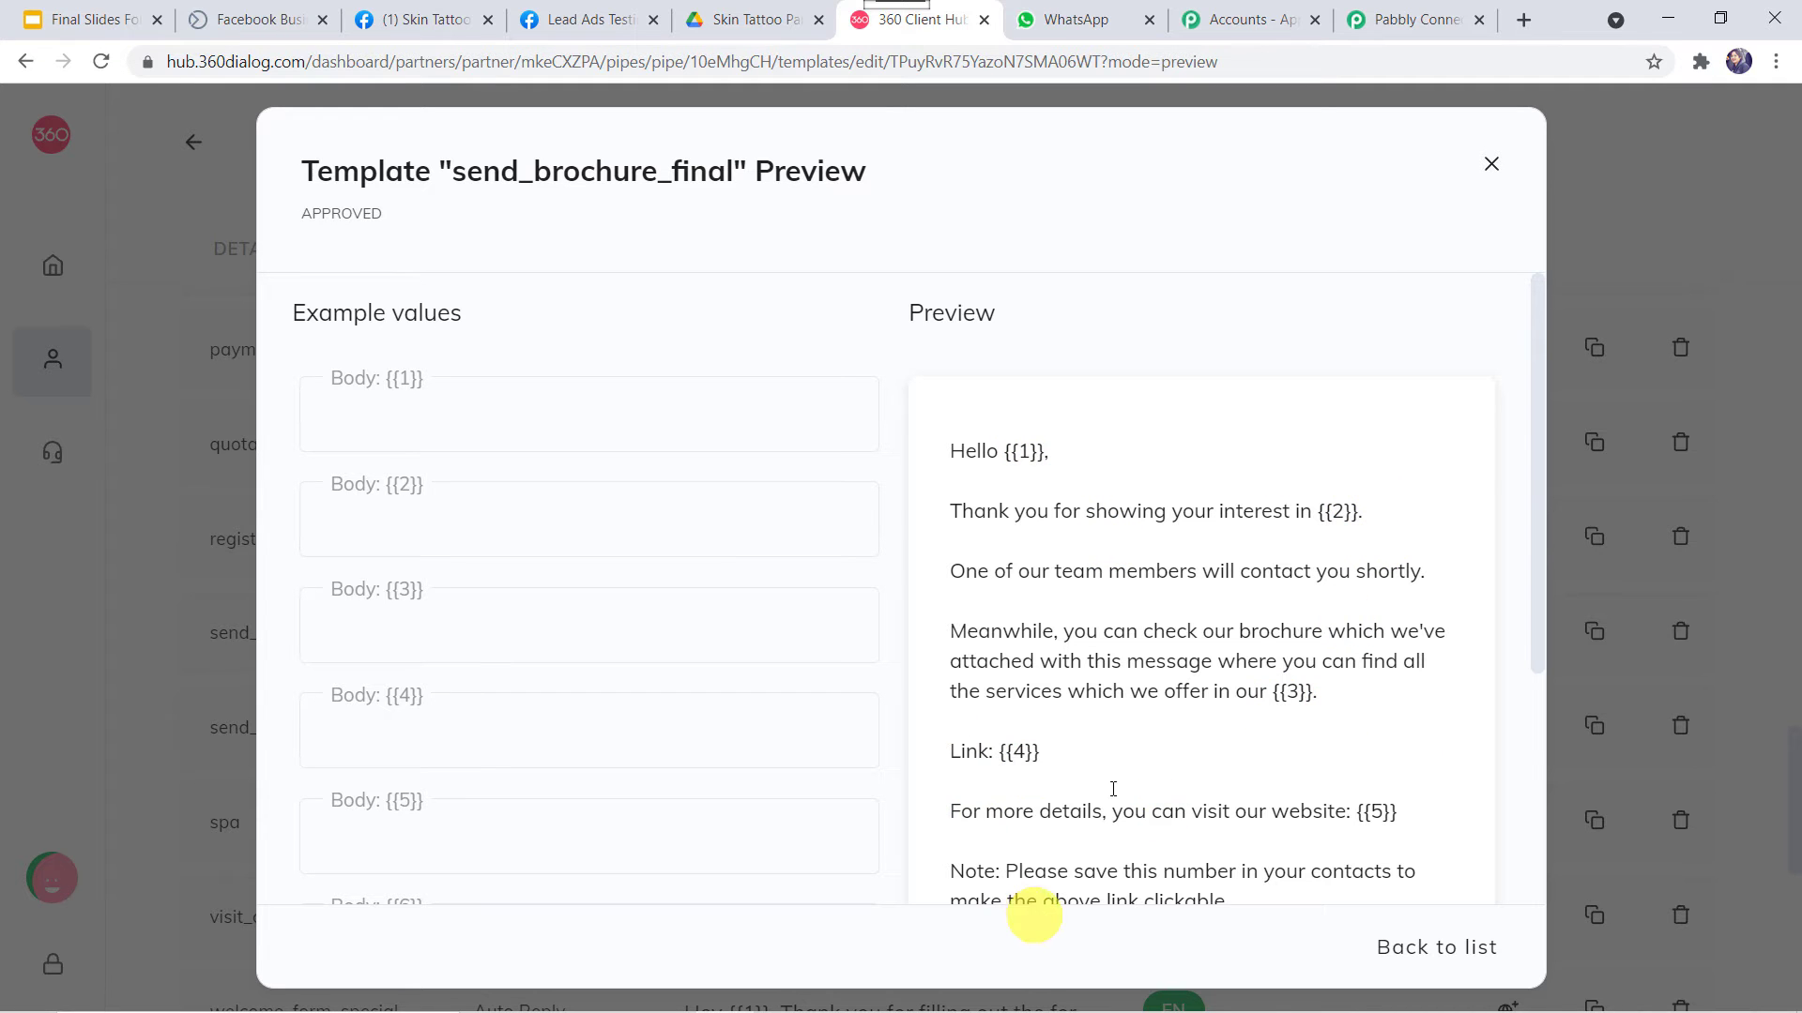
pyautogui.scroll(-4, 1140, 742)
pyautogui.scroll(4, 1139, 739)
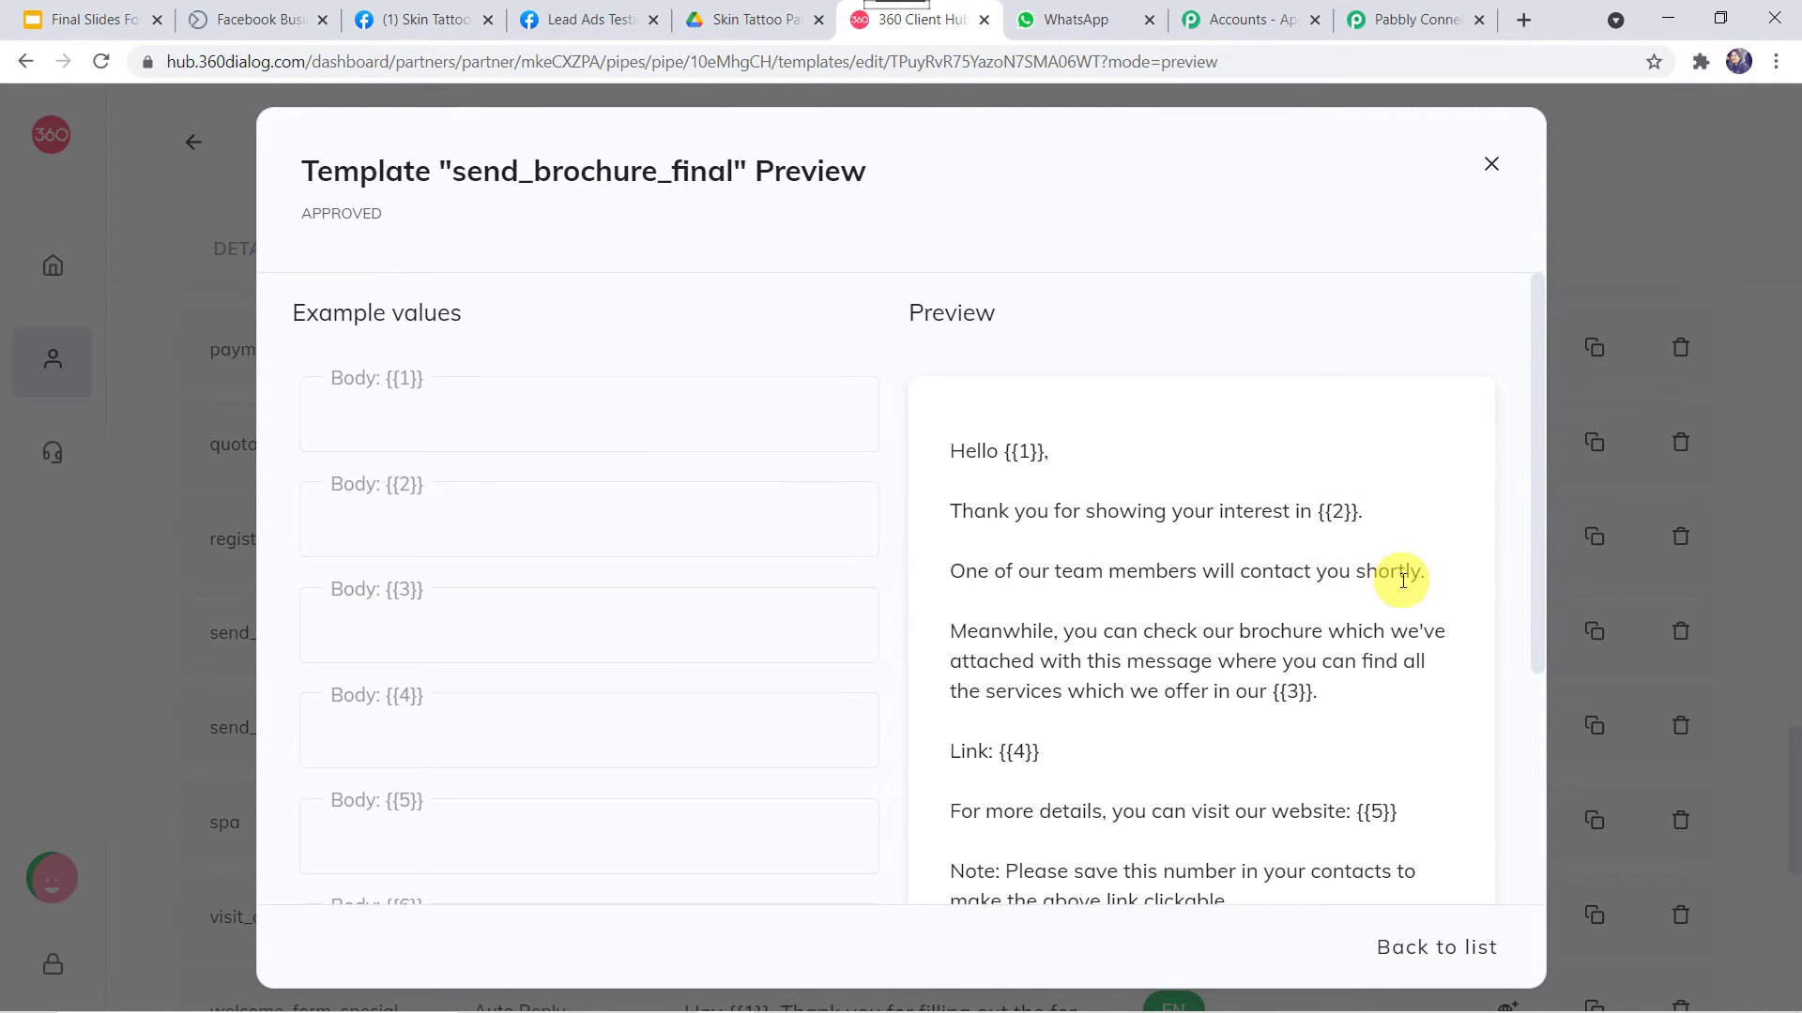
pyautogui.scroll(-1, 1218, 620)
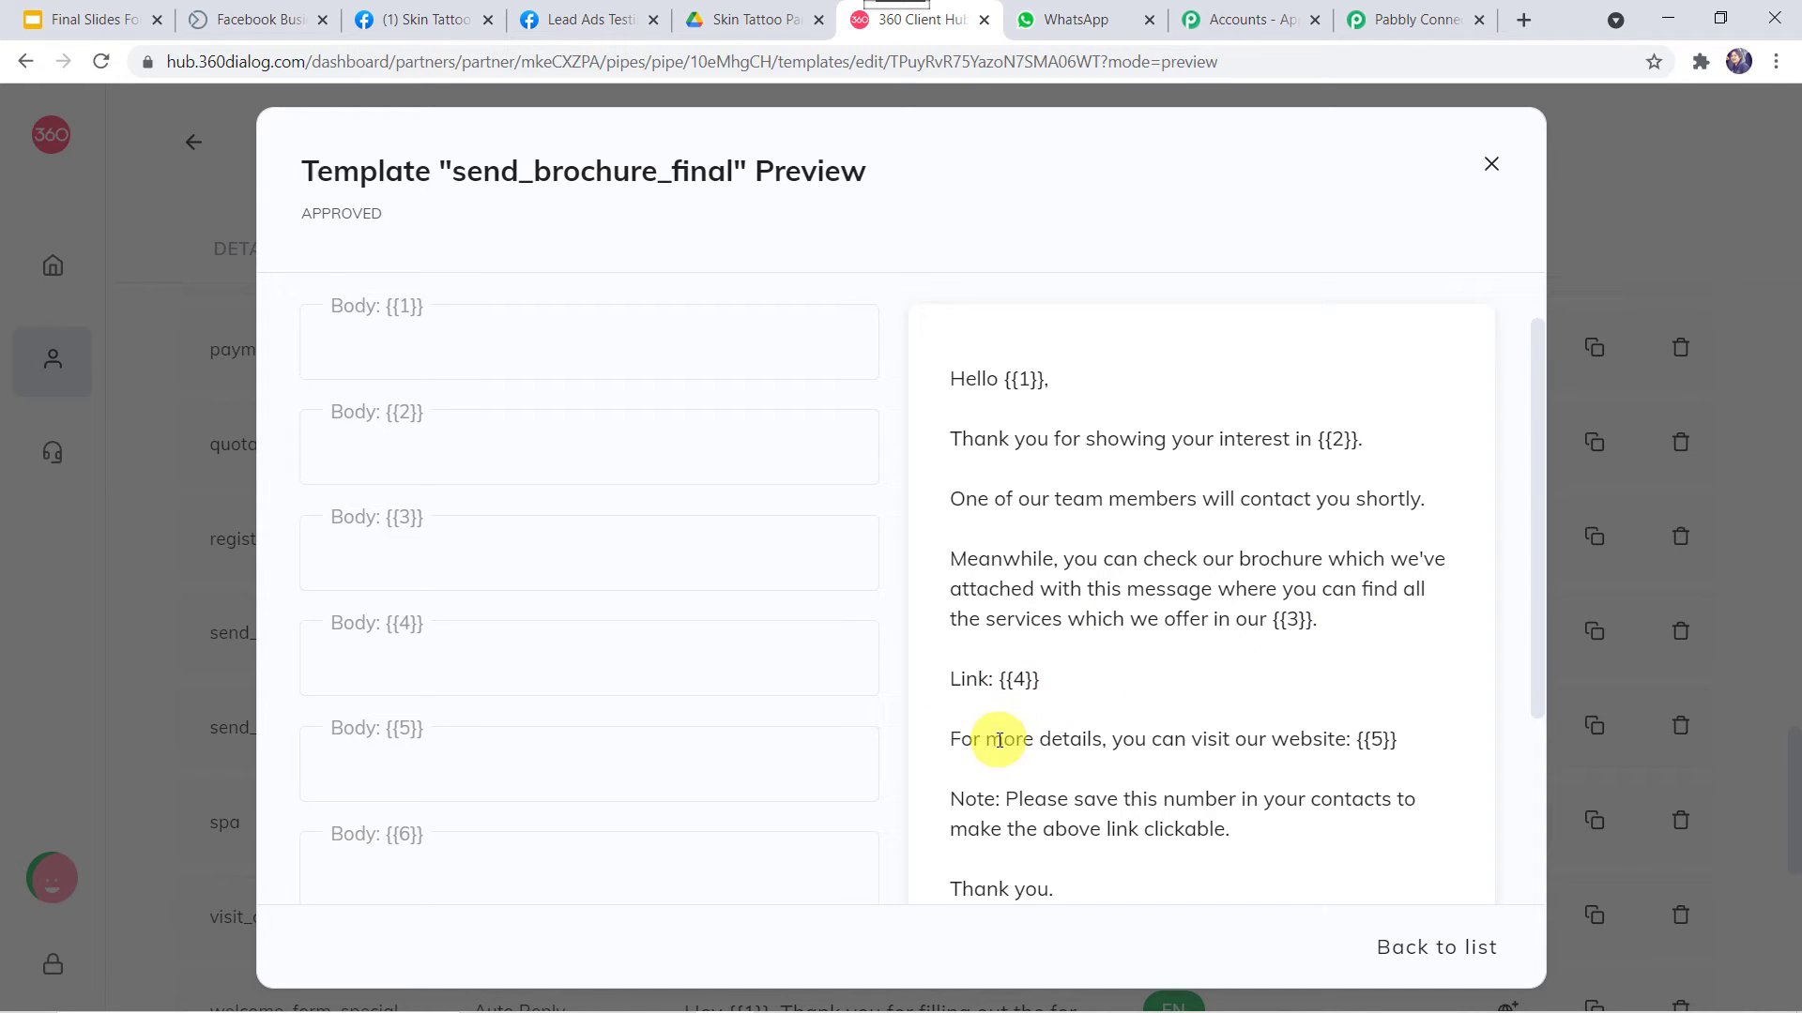
pyautogui.click(1375, 740)
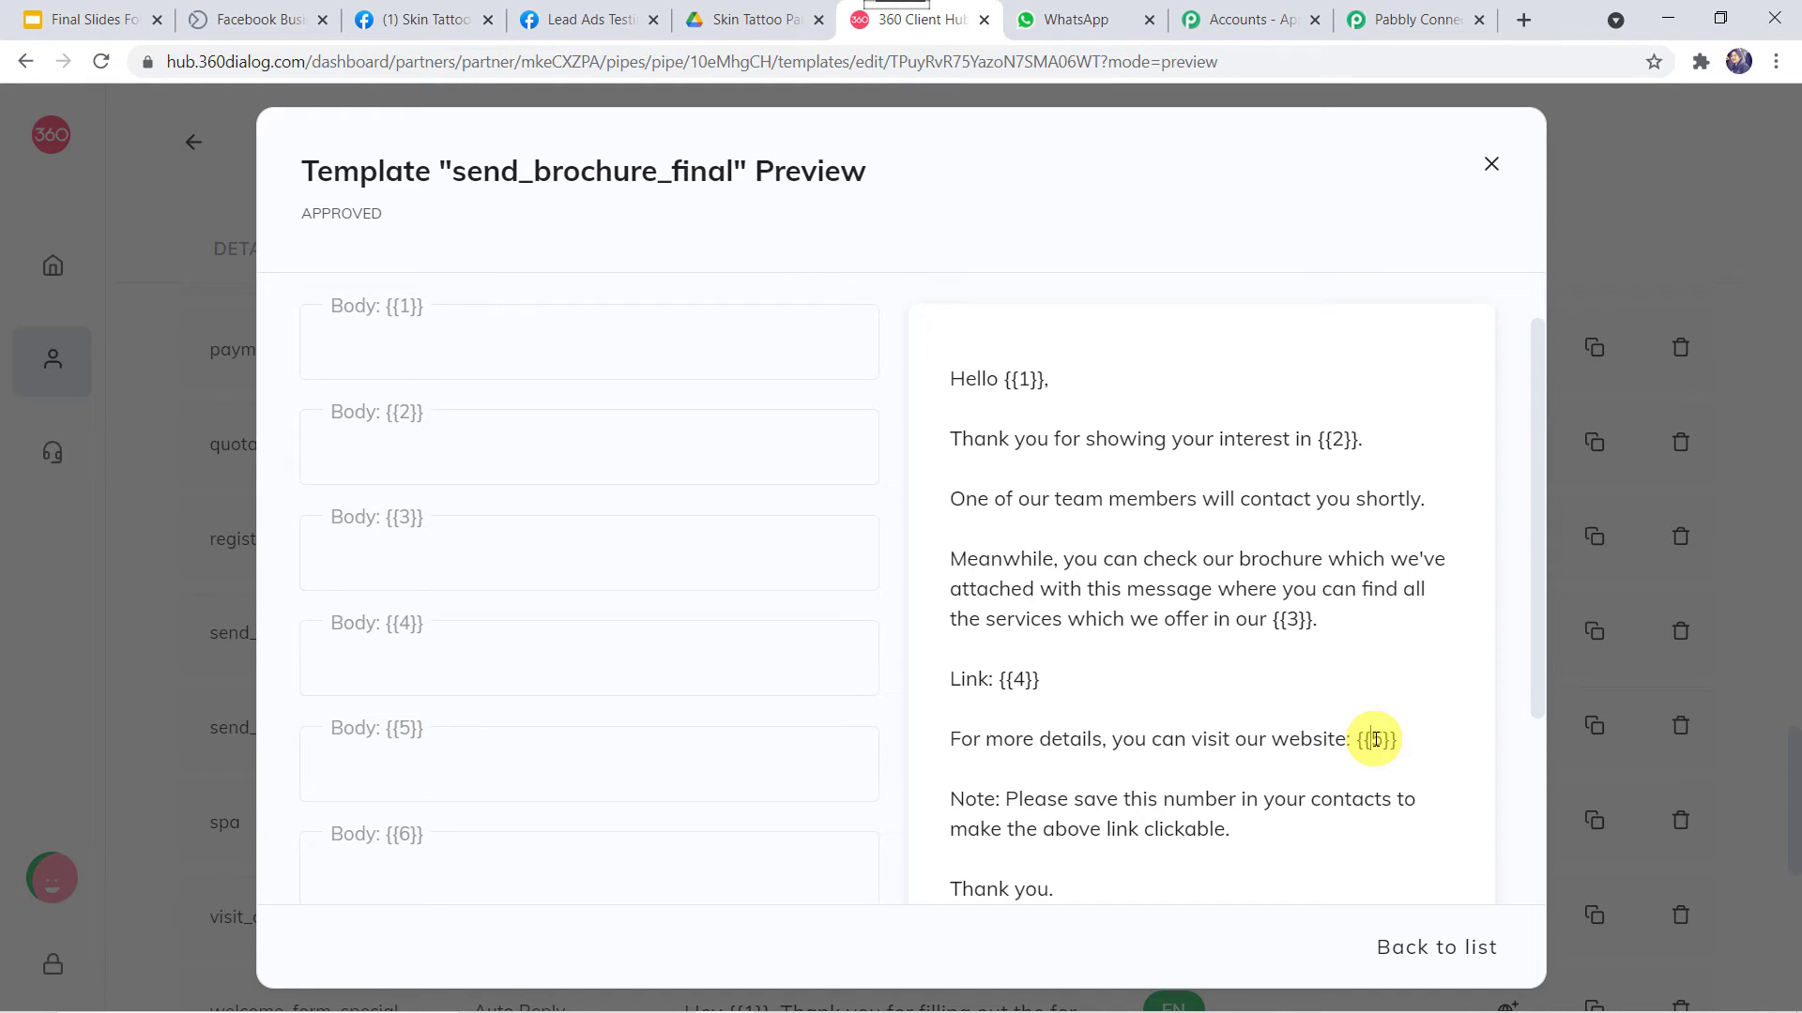
pyautogui.scroll(-2, 1377, 738)
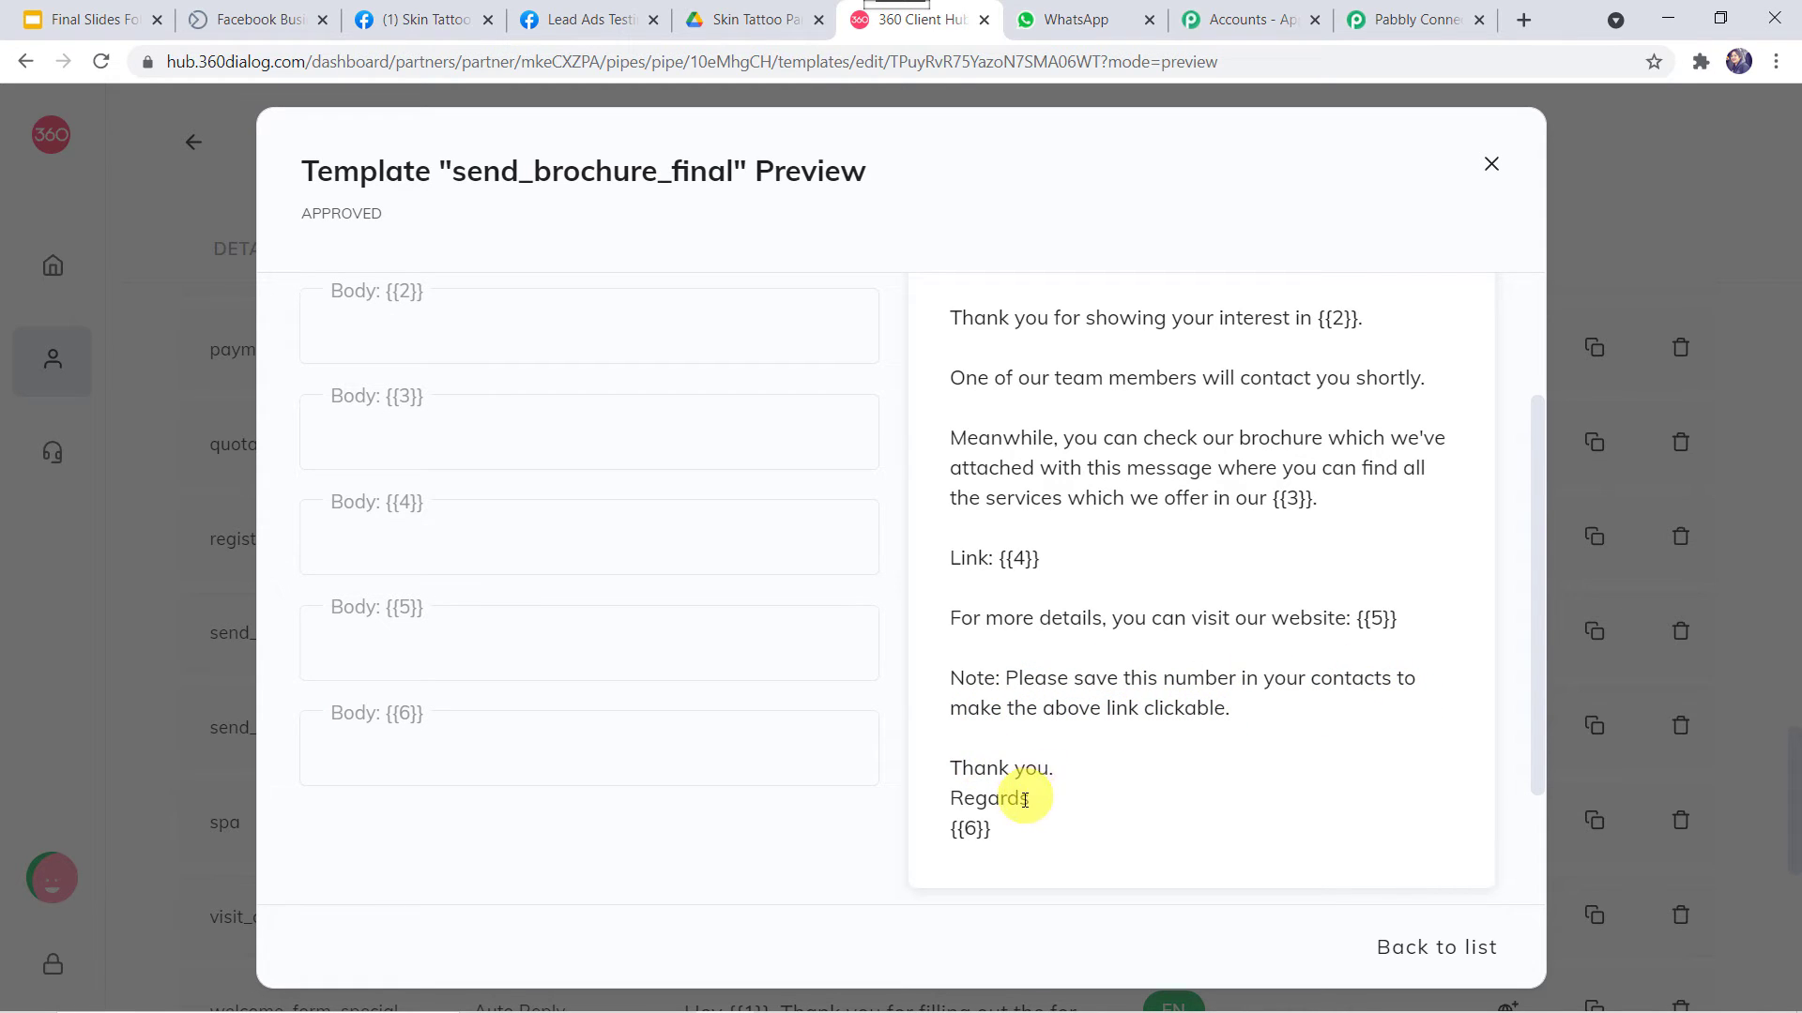
pyautogui.click(969, 829)
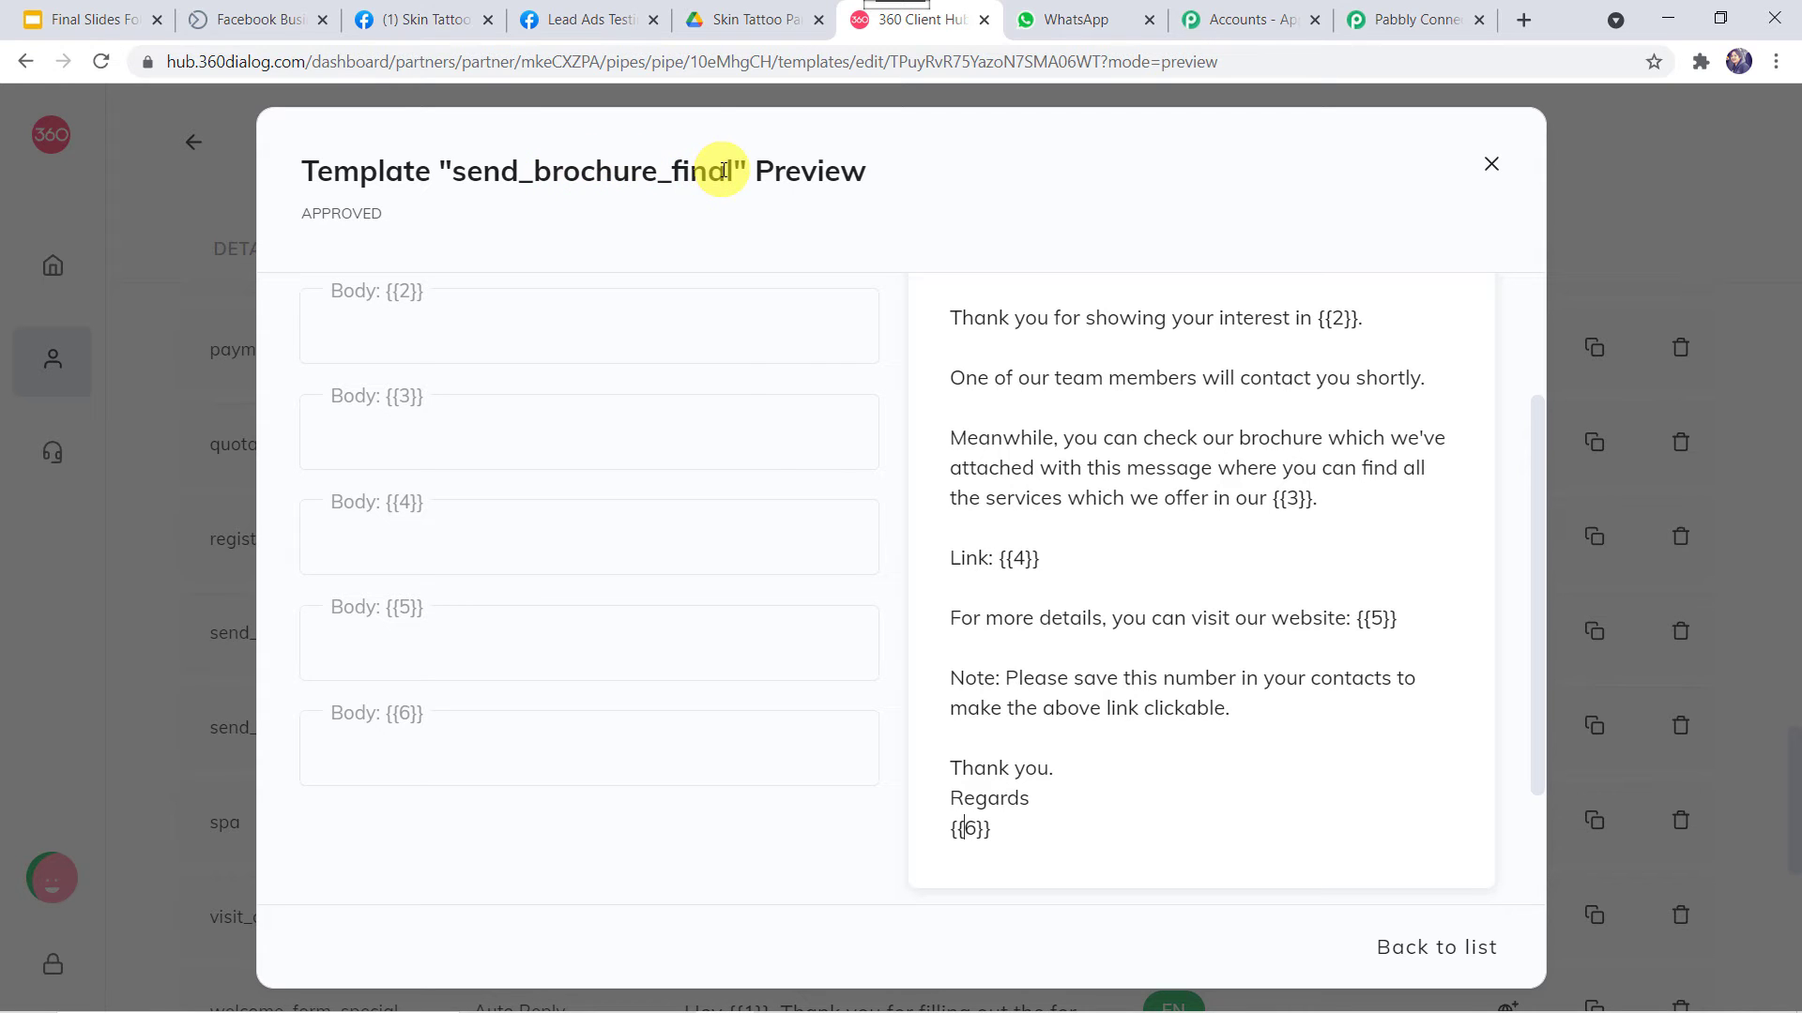
# Change the 360Dialog action's template to send_brochure_final (en) and review its body fields
pyautogui.click(1424, 20)
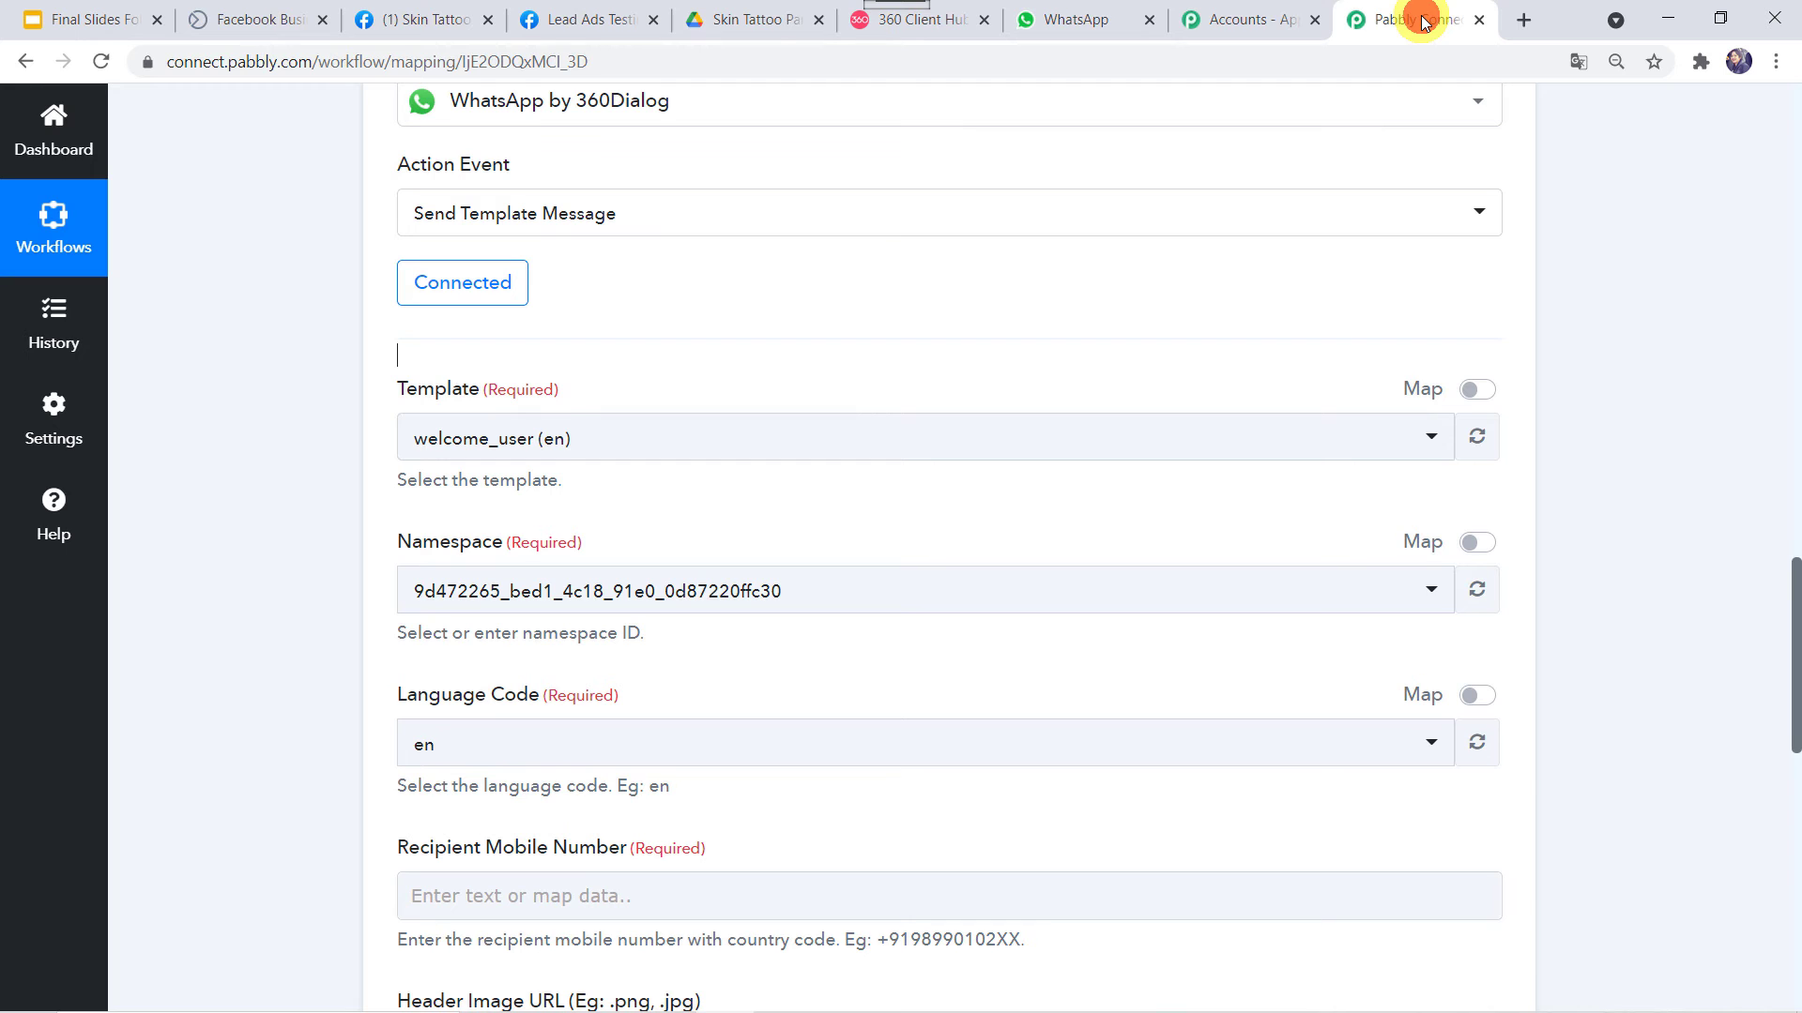
pyautogui.click(574, 439)
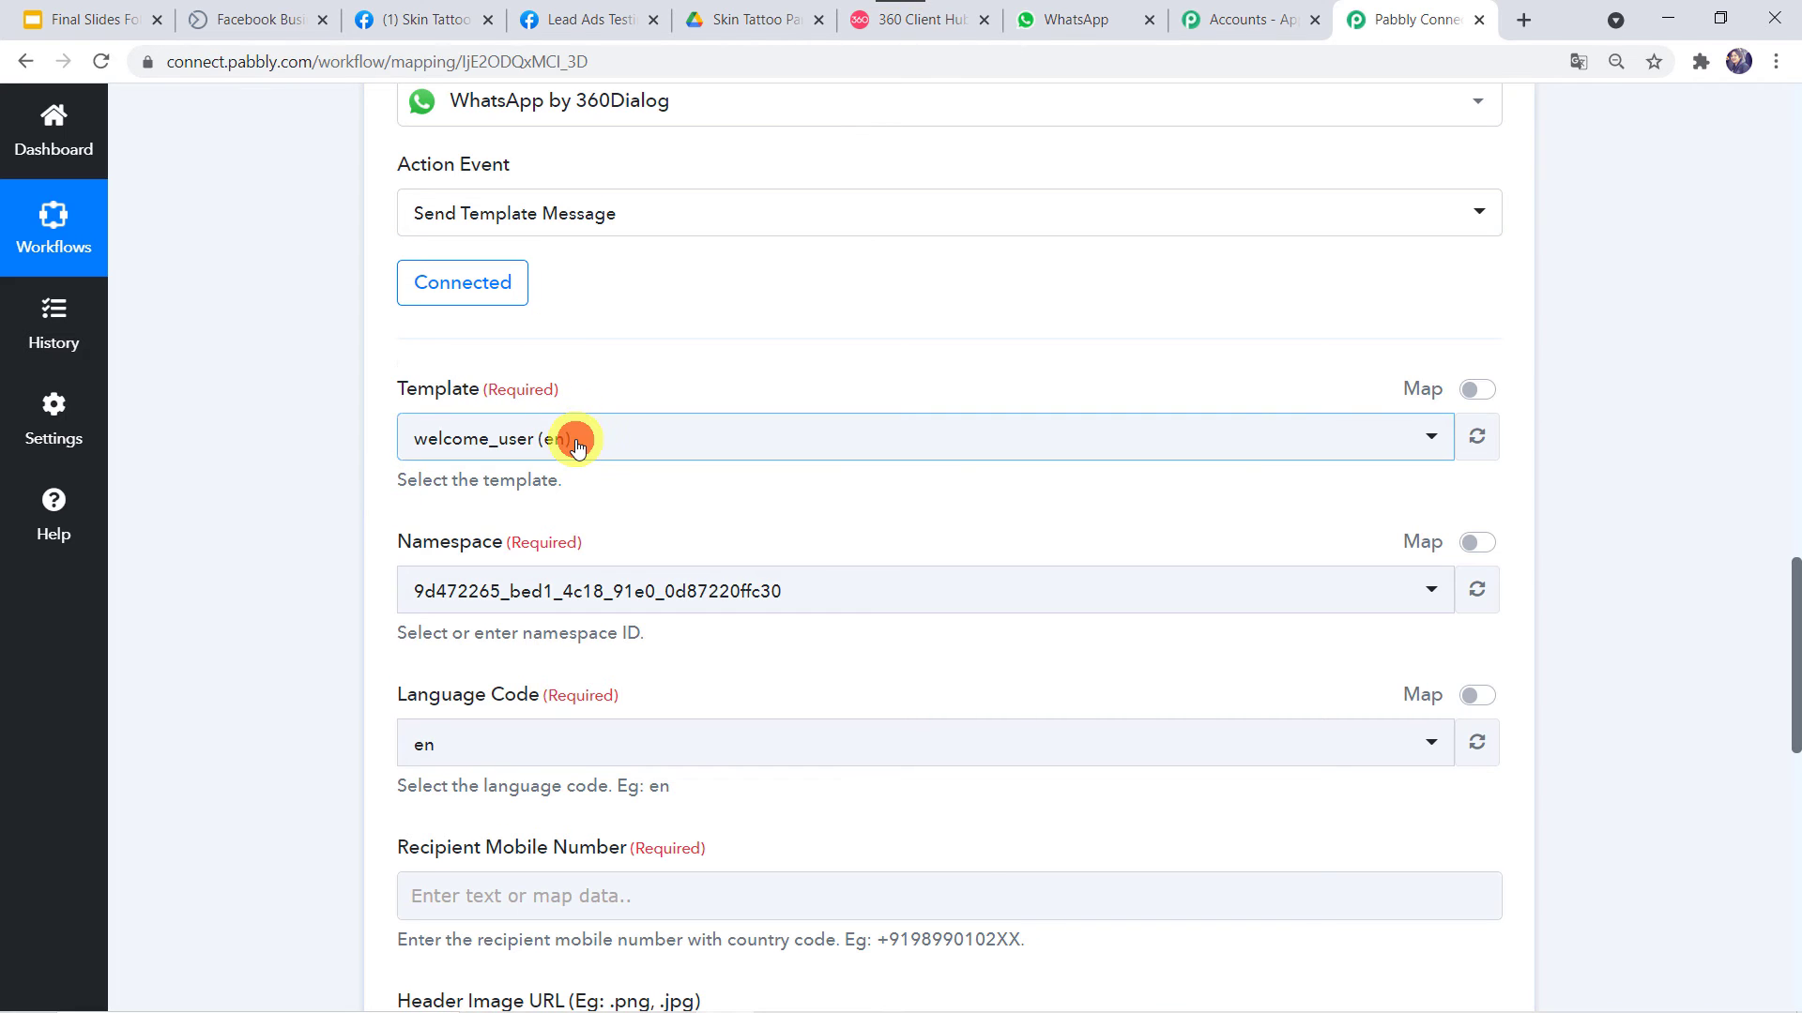
pyautogui.write('sen')
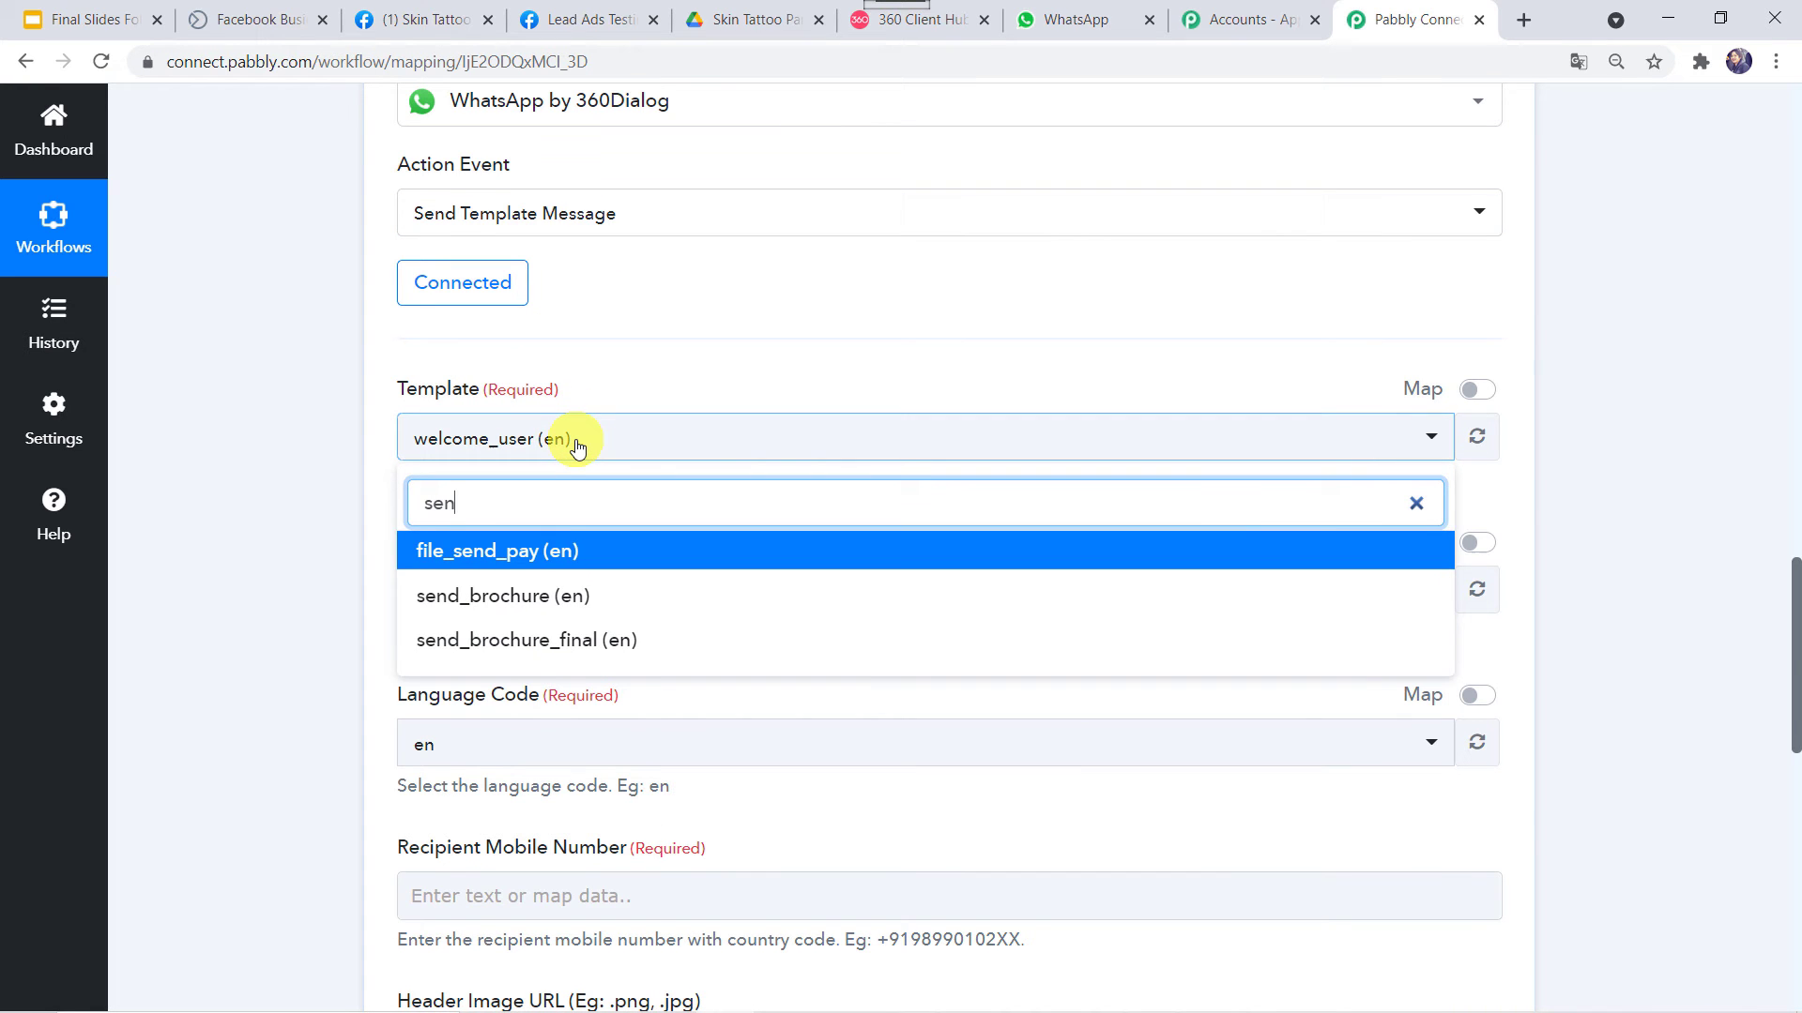
pyautogui.click(427, 640)
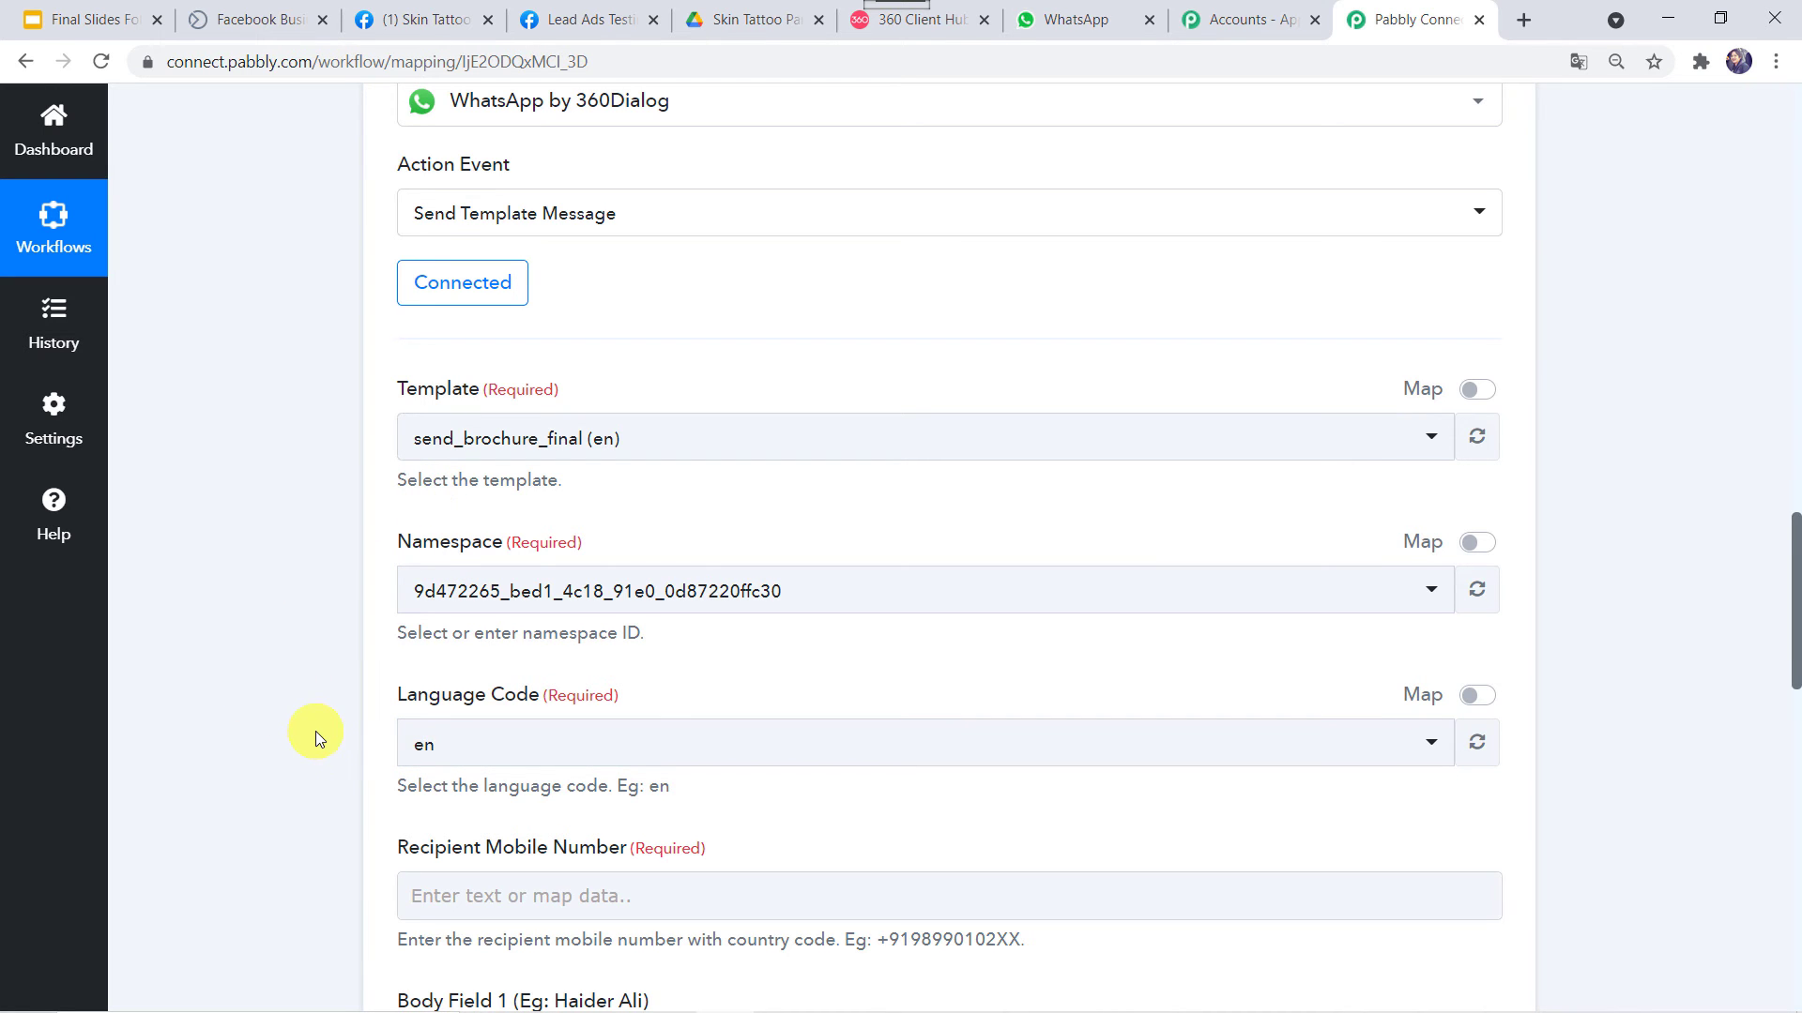
pyautogui.scroll(-5, 315, 730)
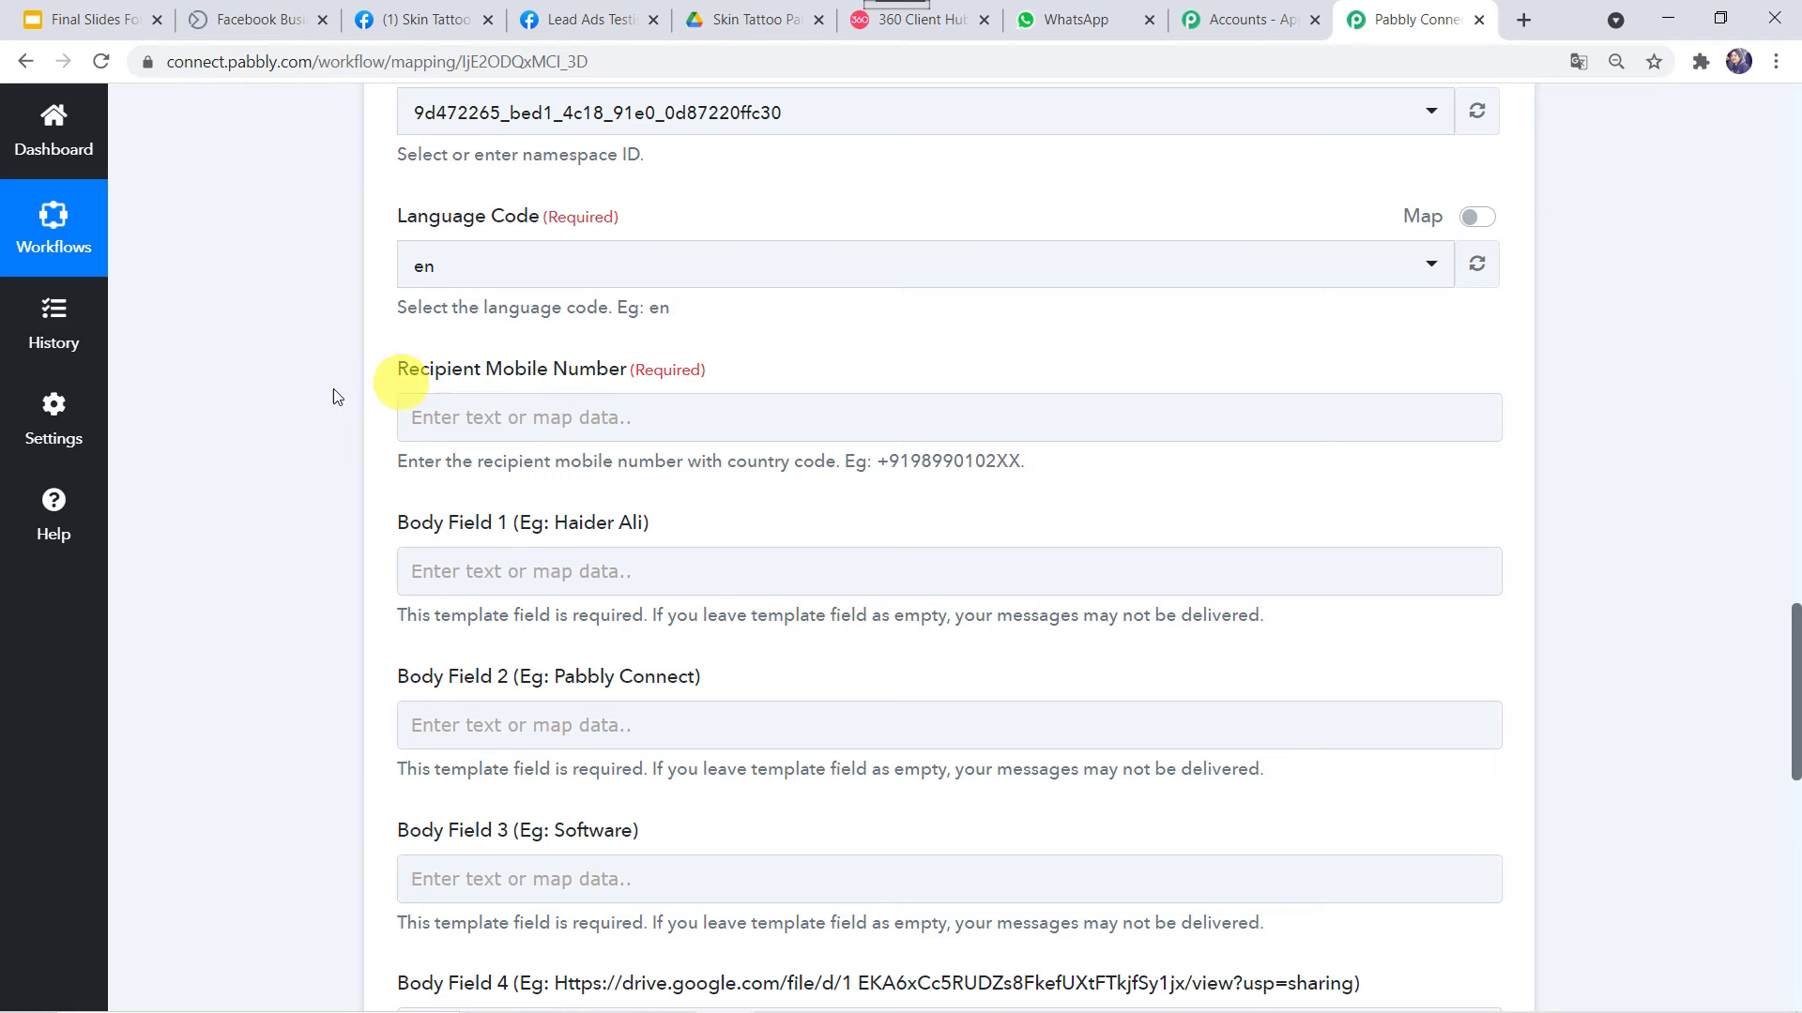
pyautogui.scroll(8, 323, 388)
pyautogui.scroll(8, 323, 388)
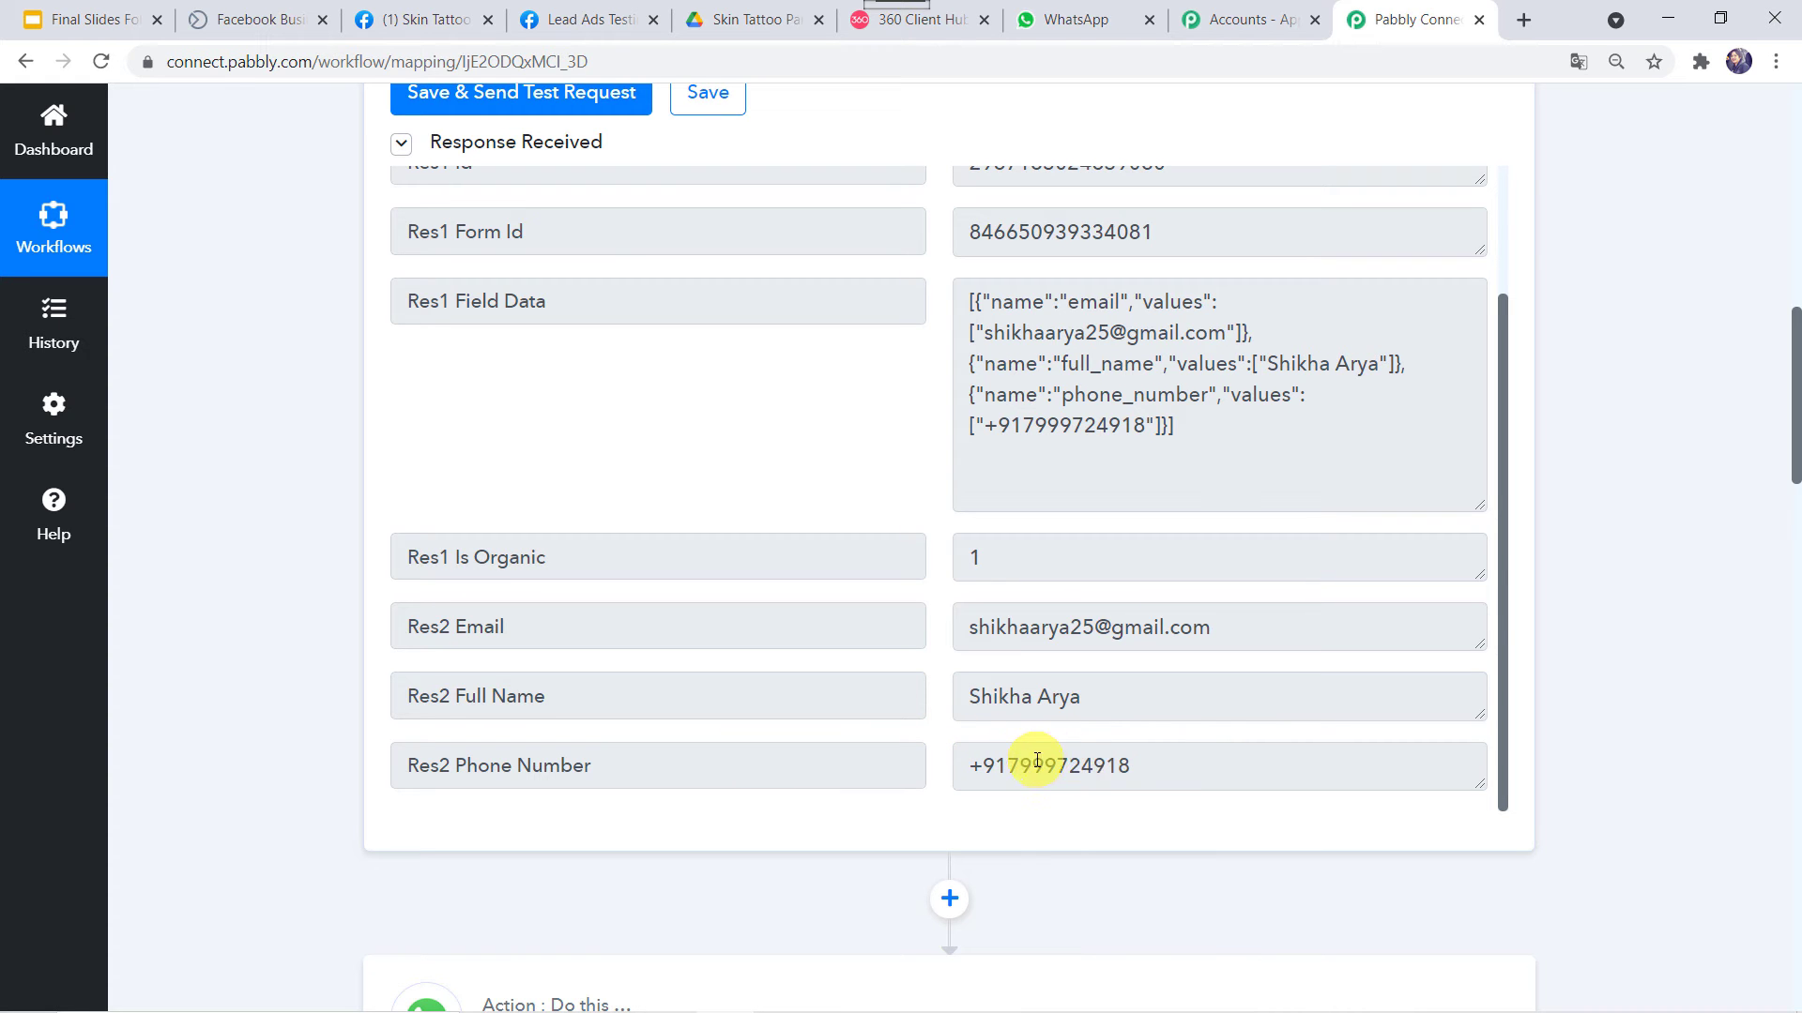
pyautogui.scroll(-15, 248, 848)
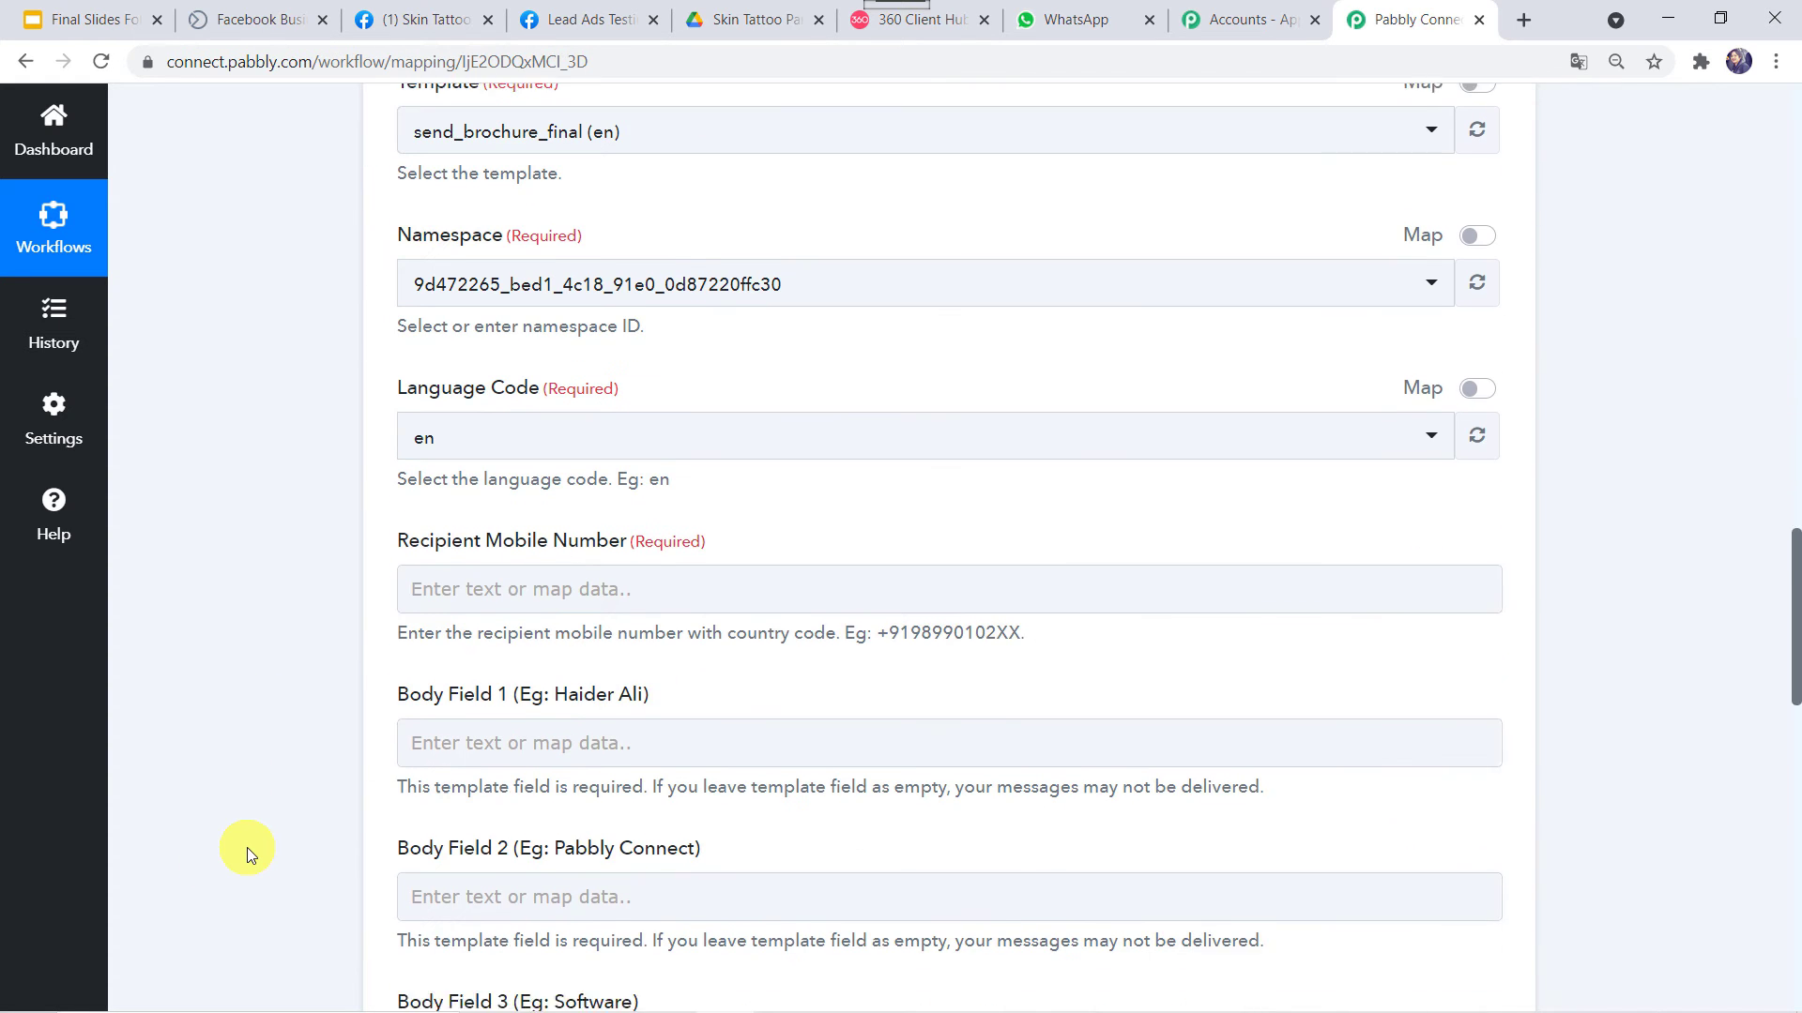
# Map Recipient Mobile Number to Res2 Phone Number from Facebook Lead Ads: New Lead
pyautogui.click(467, 568)
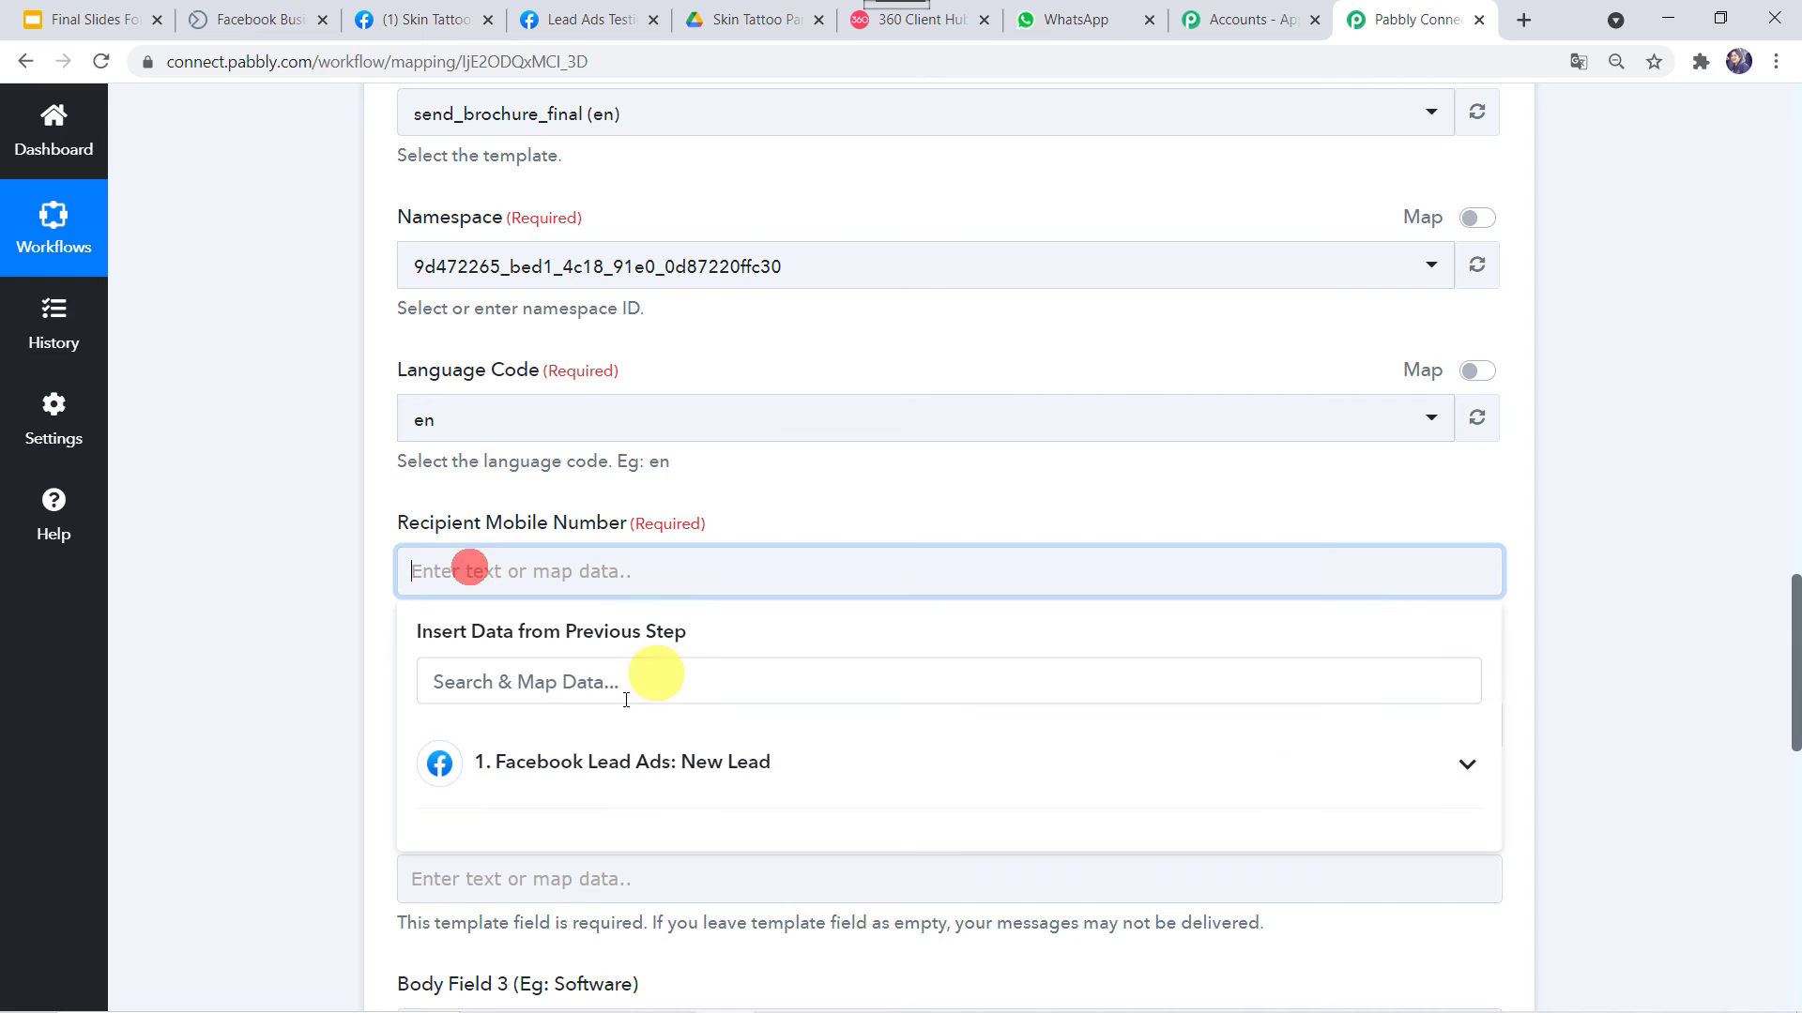
pyautogui.click(555, 766)
pyautogui.scroll(-2, 539, 760)
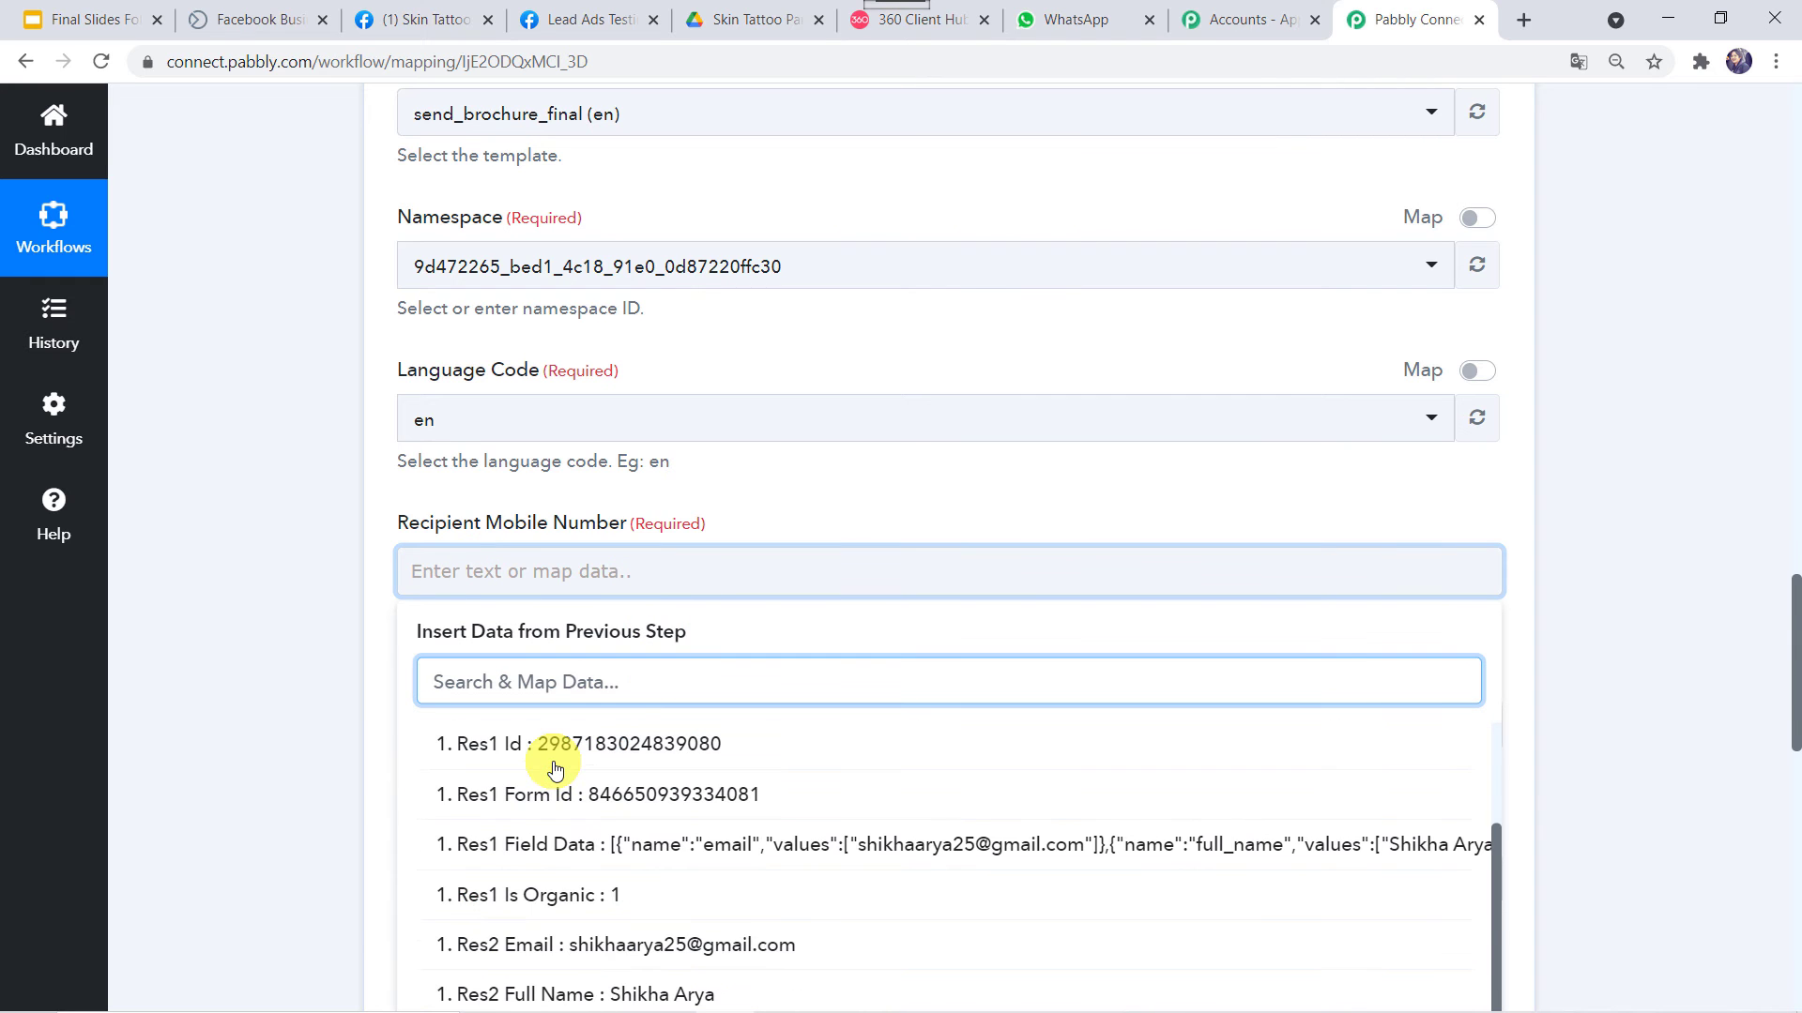
pyautogui.scroll(-2, 310, 789)
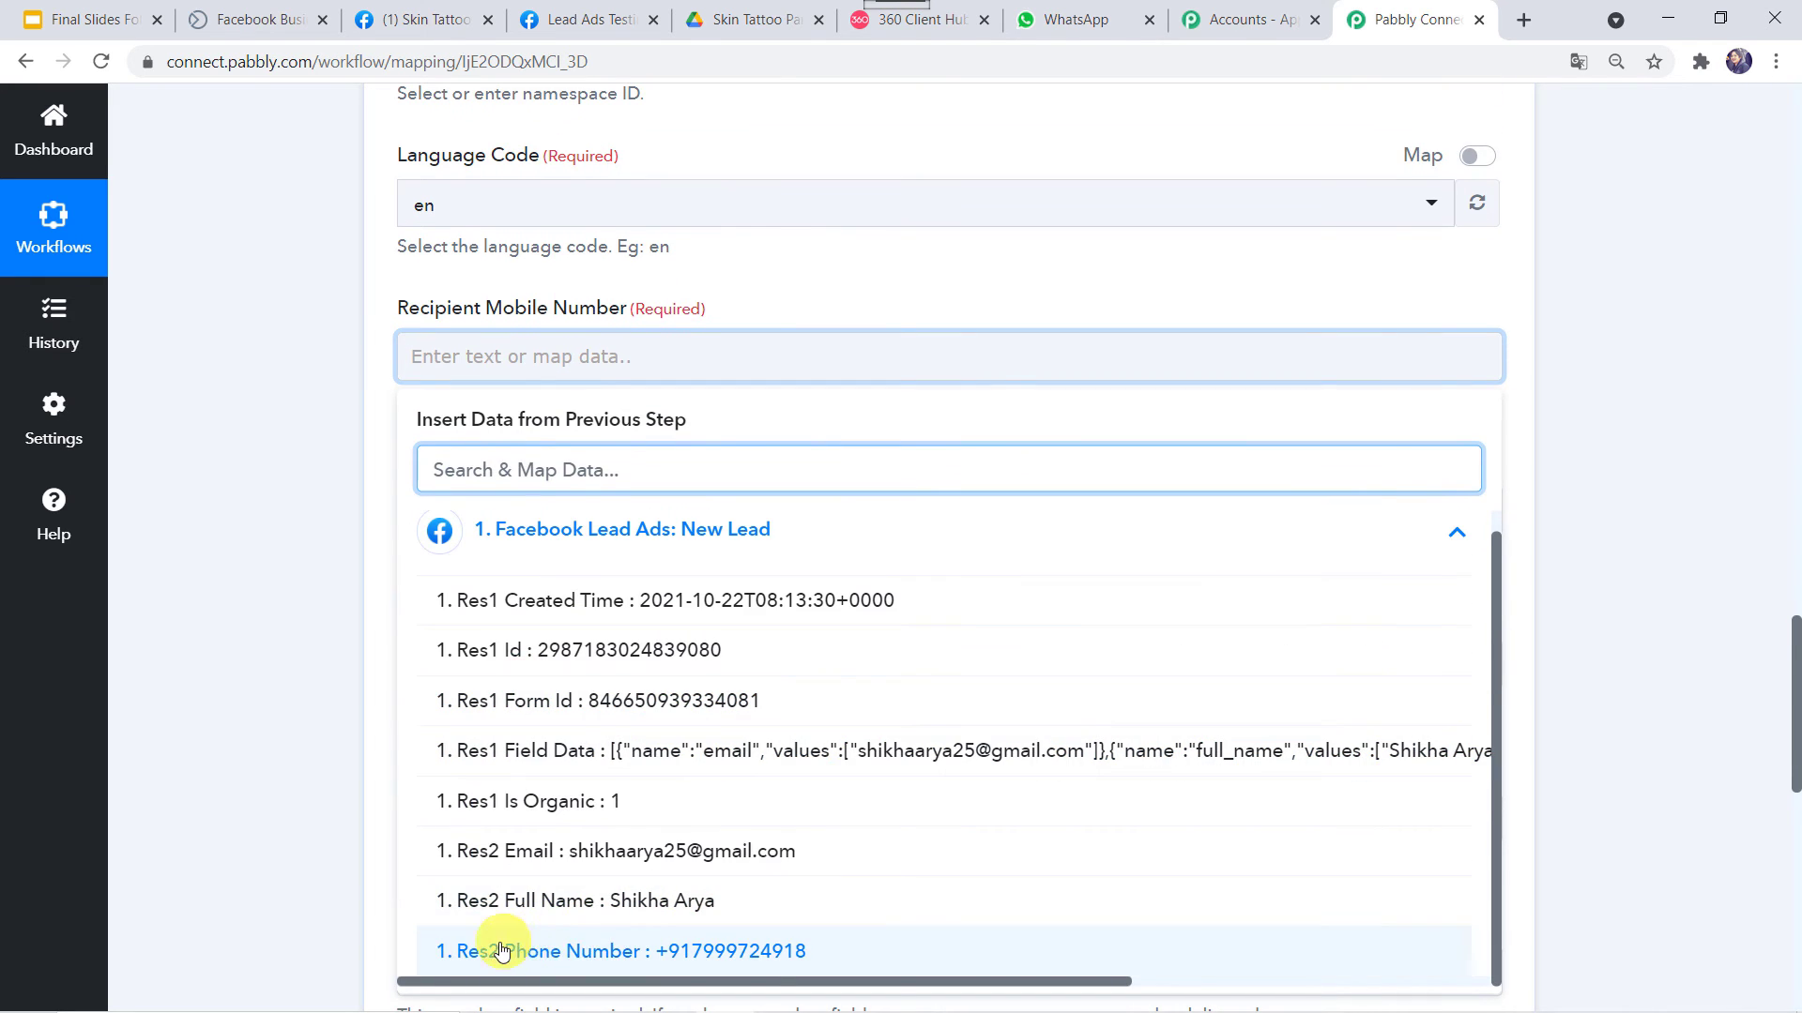
pyautogui.click(623, 957)
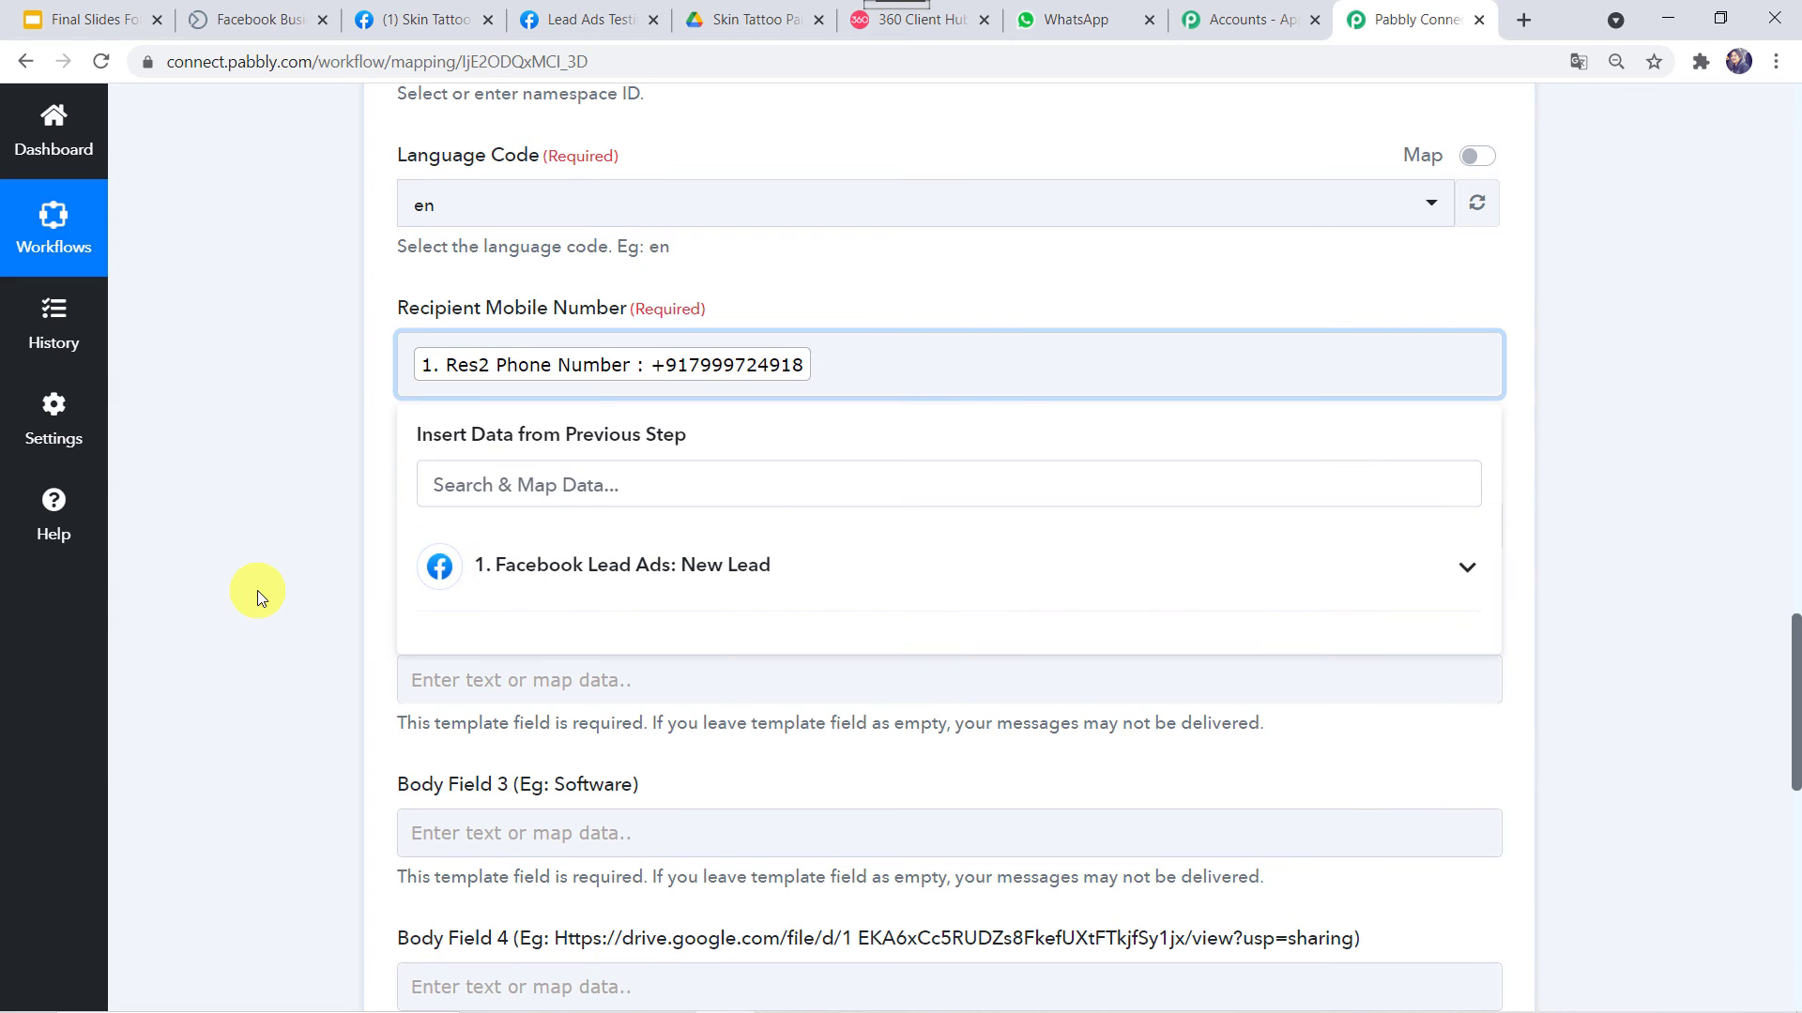
pyautogui.click(257, 595)
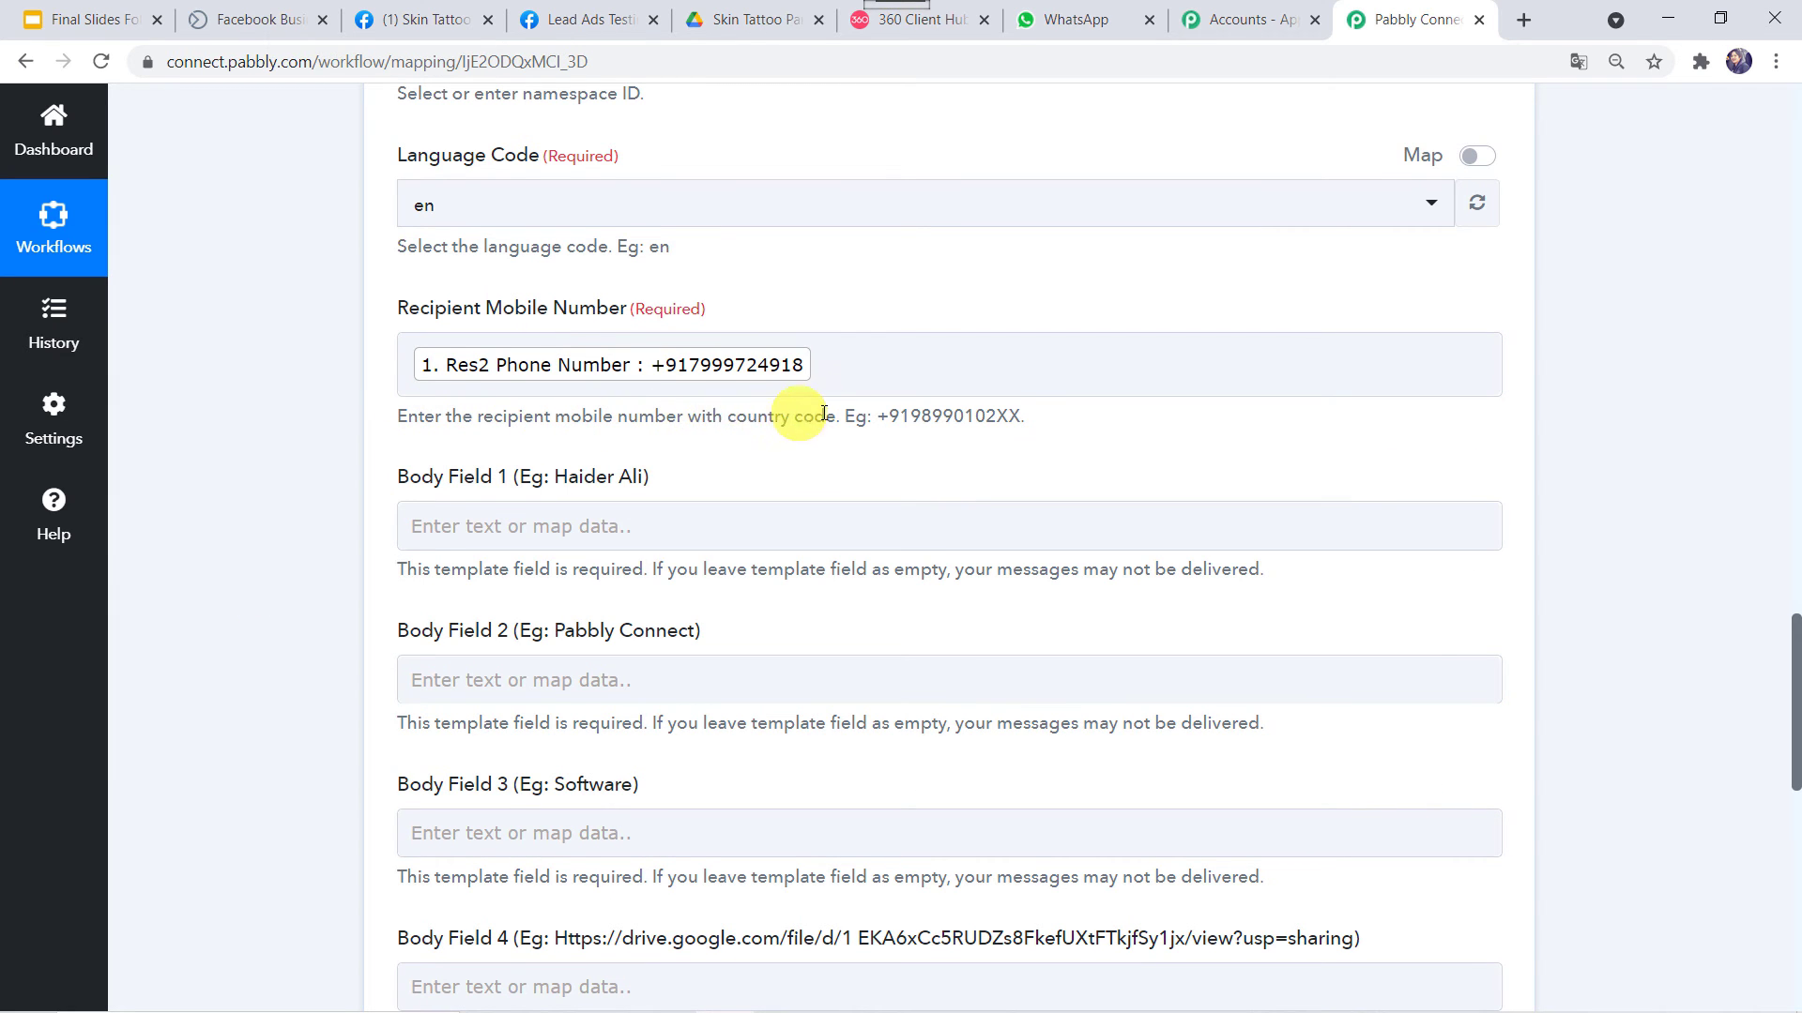
pyautogui.click(716, 377)
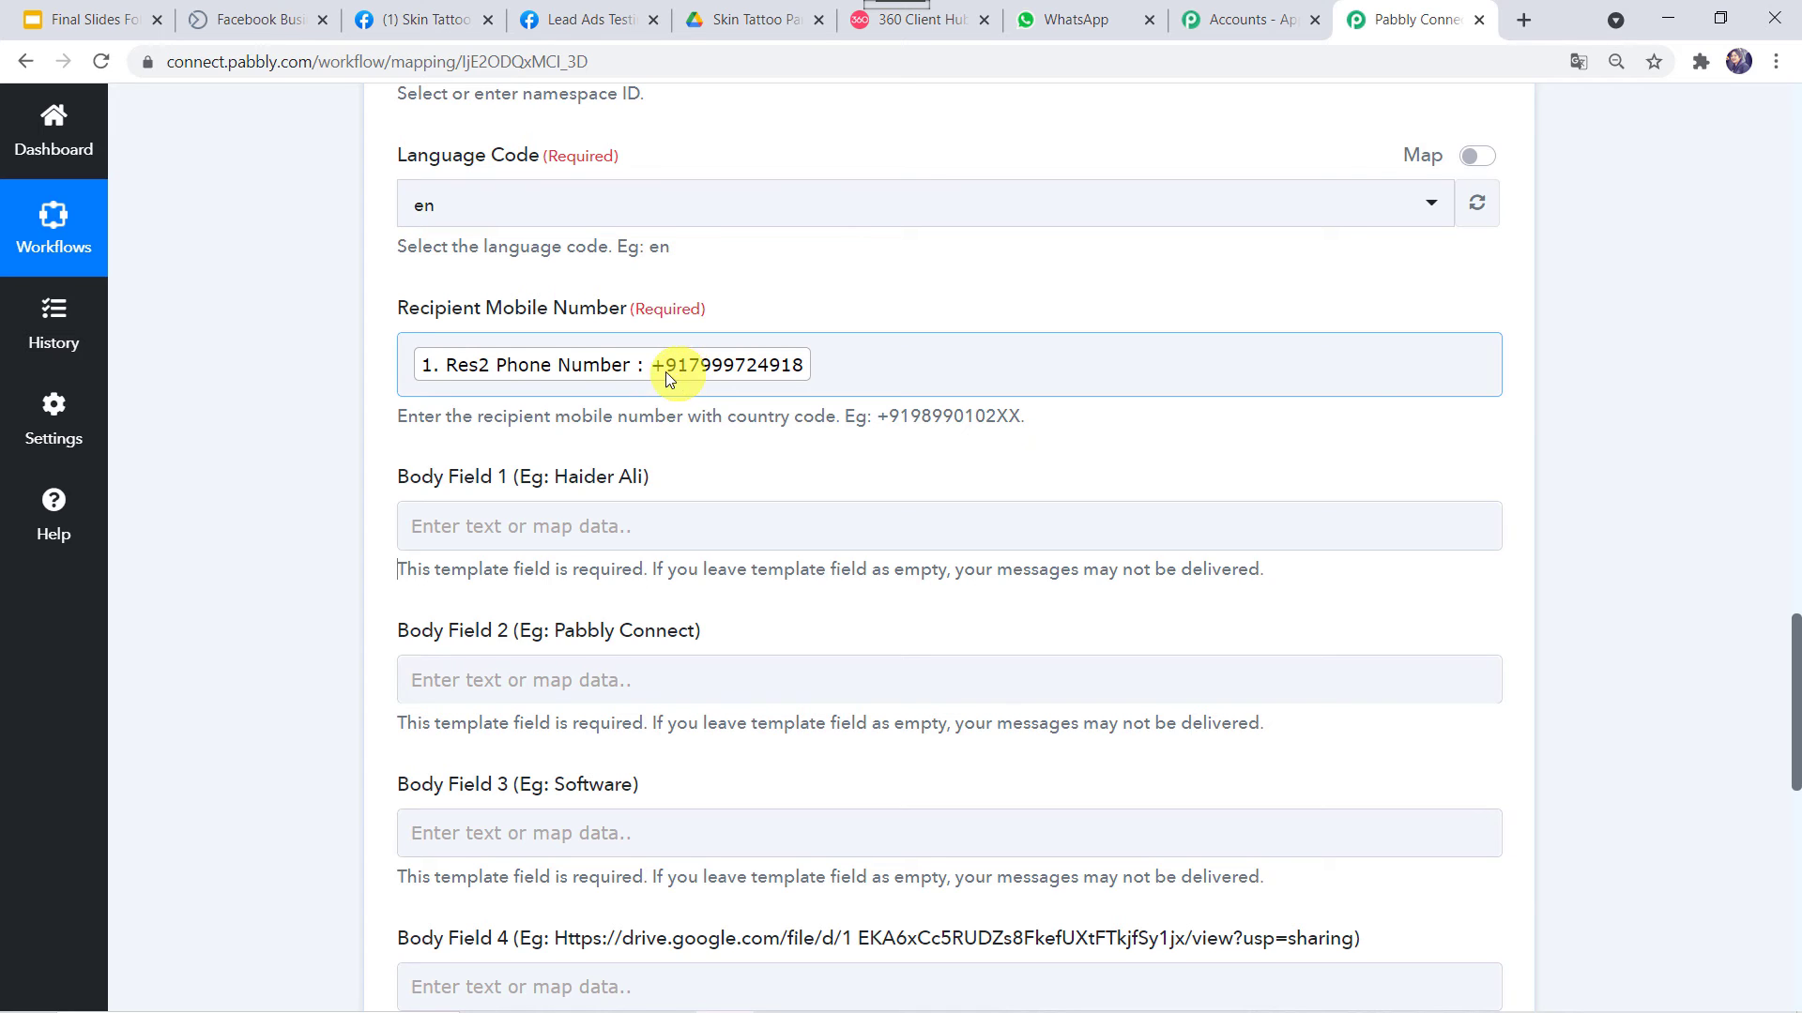
pyautogui.click(390, 449)
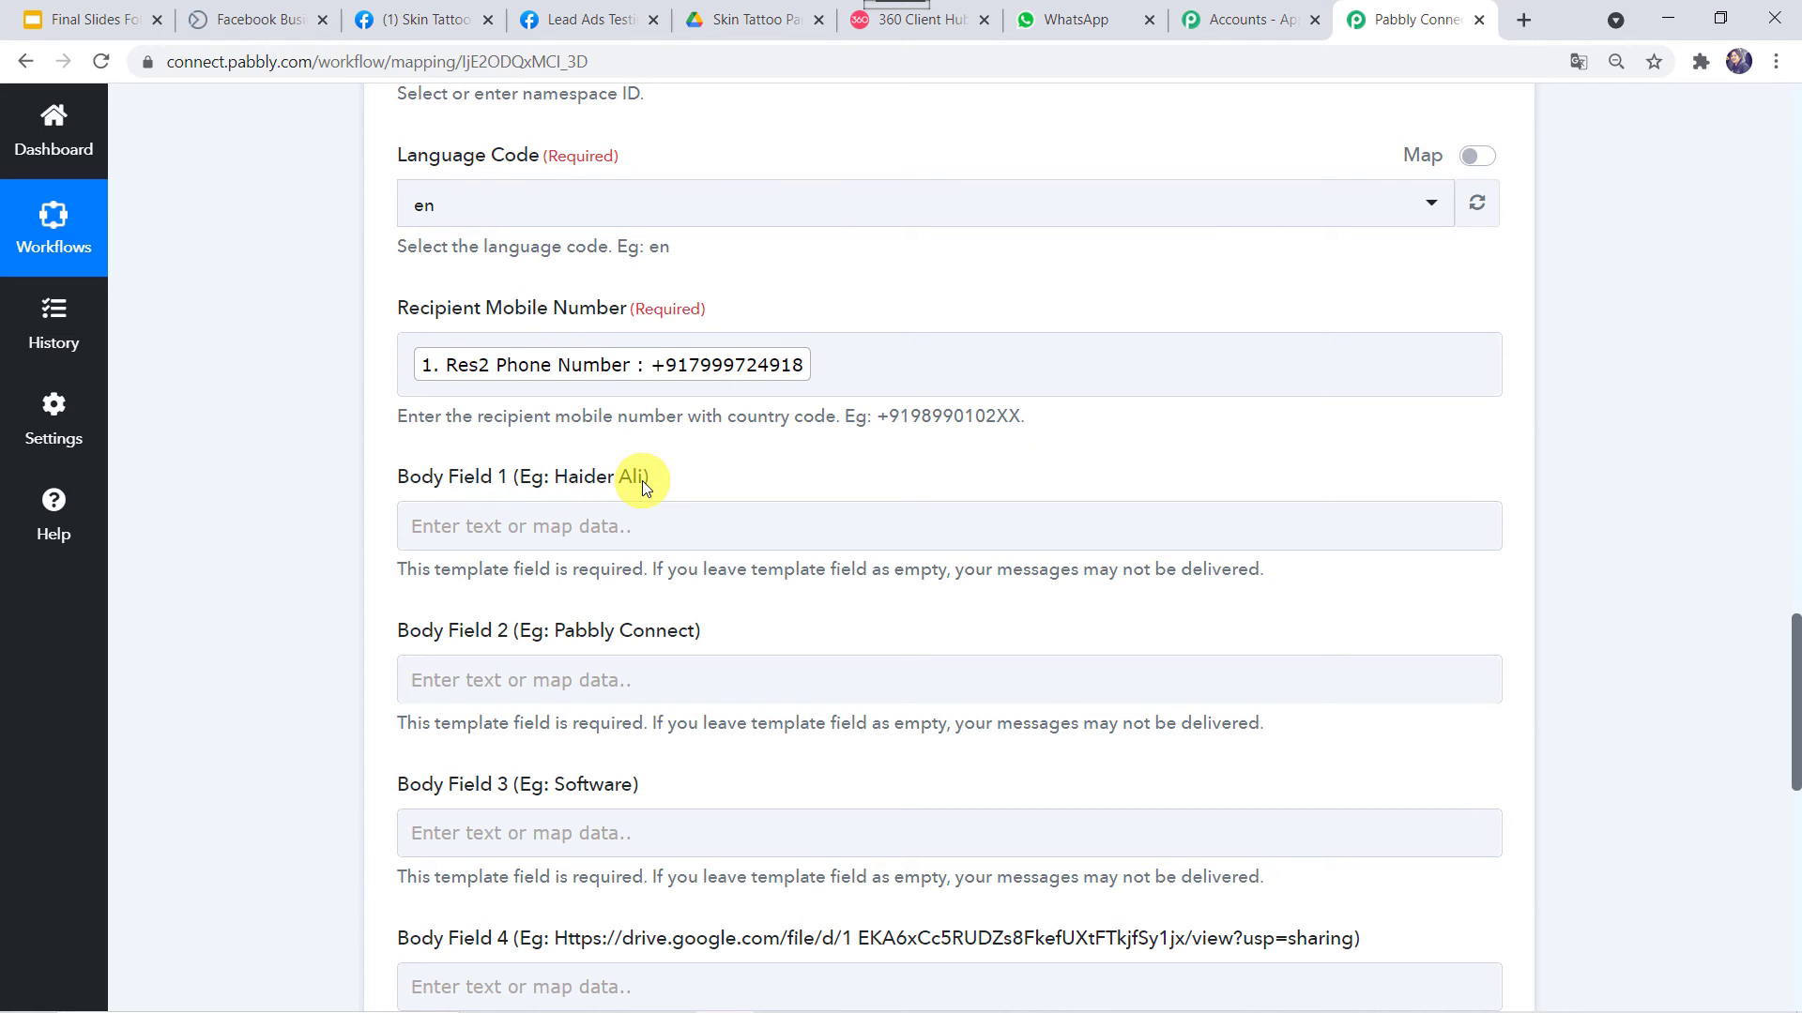
# Check the template placeholders, then map Body Field 1 to the lead's Res2 Full Name
pyautogui.click(935, 22)
pyautogui.scroll(3, 1054, 390)
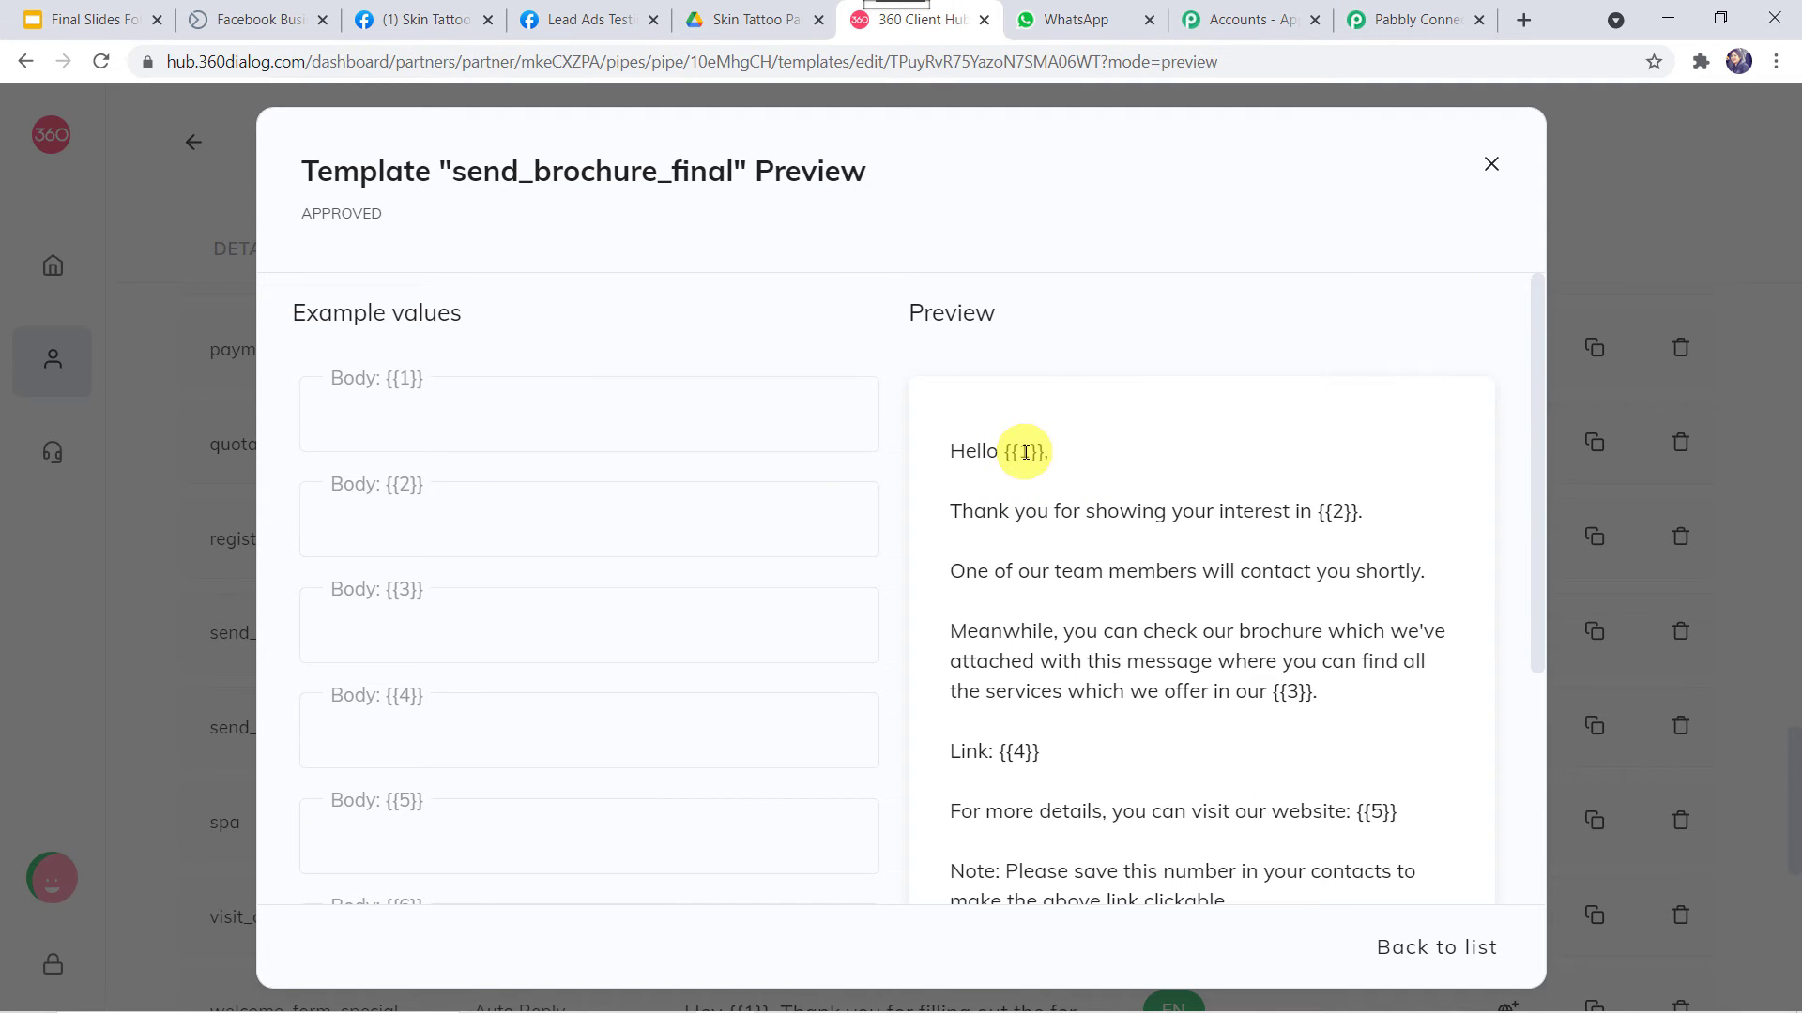
pyautogui.click(1421, 26)
pyautogui.click(475, 526)
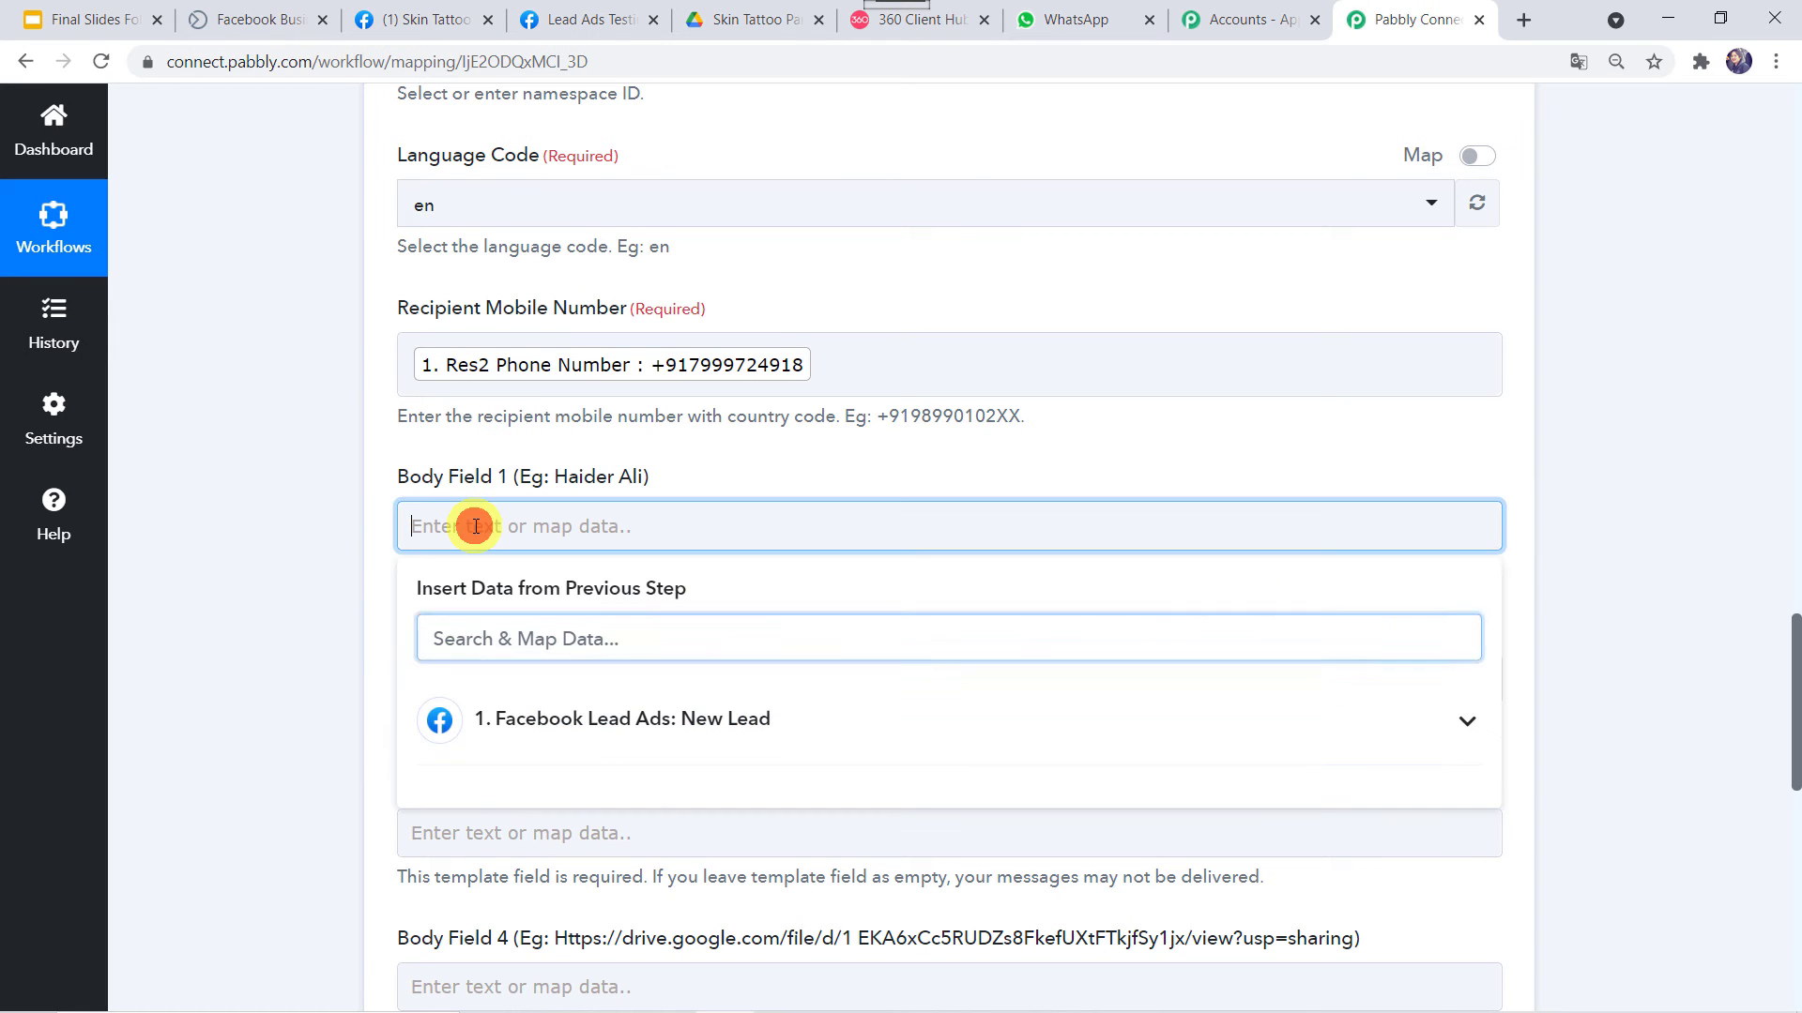
pyautogui.scroll(-3, 263, 493)
pyautogui.click(635, 389)
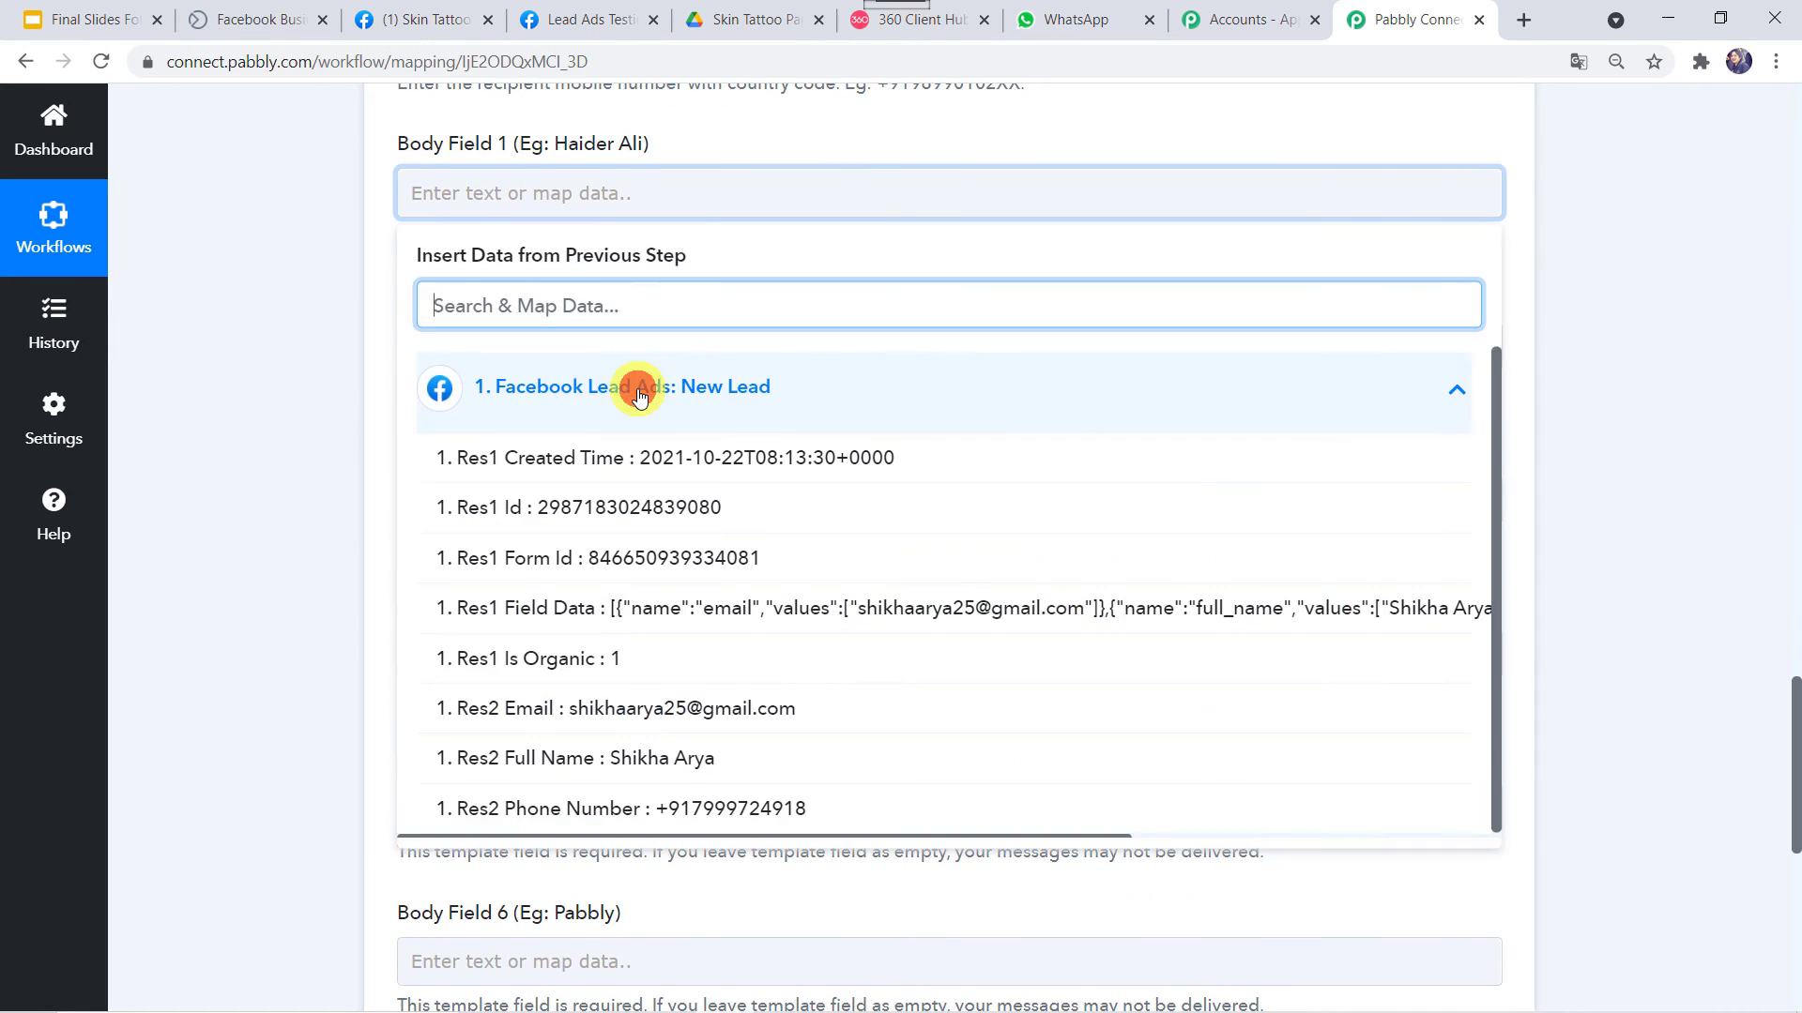
pyautogui.click(600, 758)
pyautogui.click(306, 547)
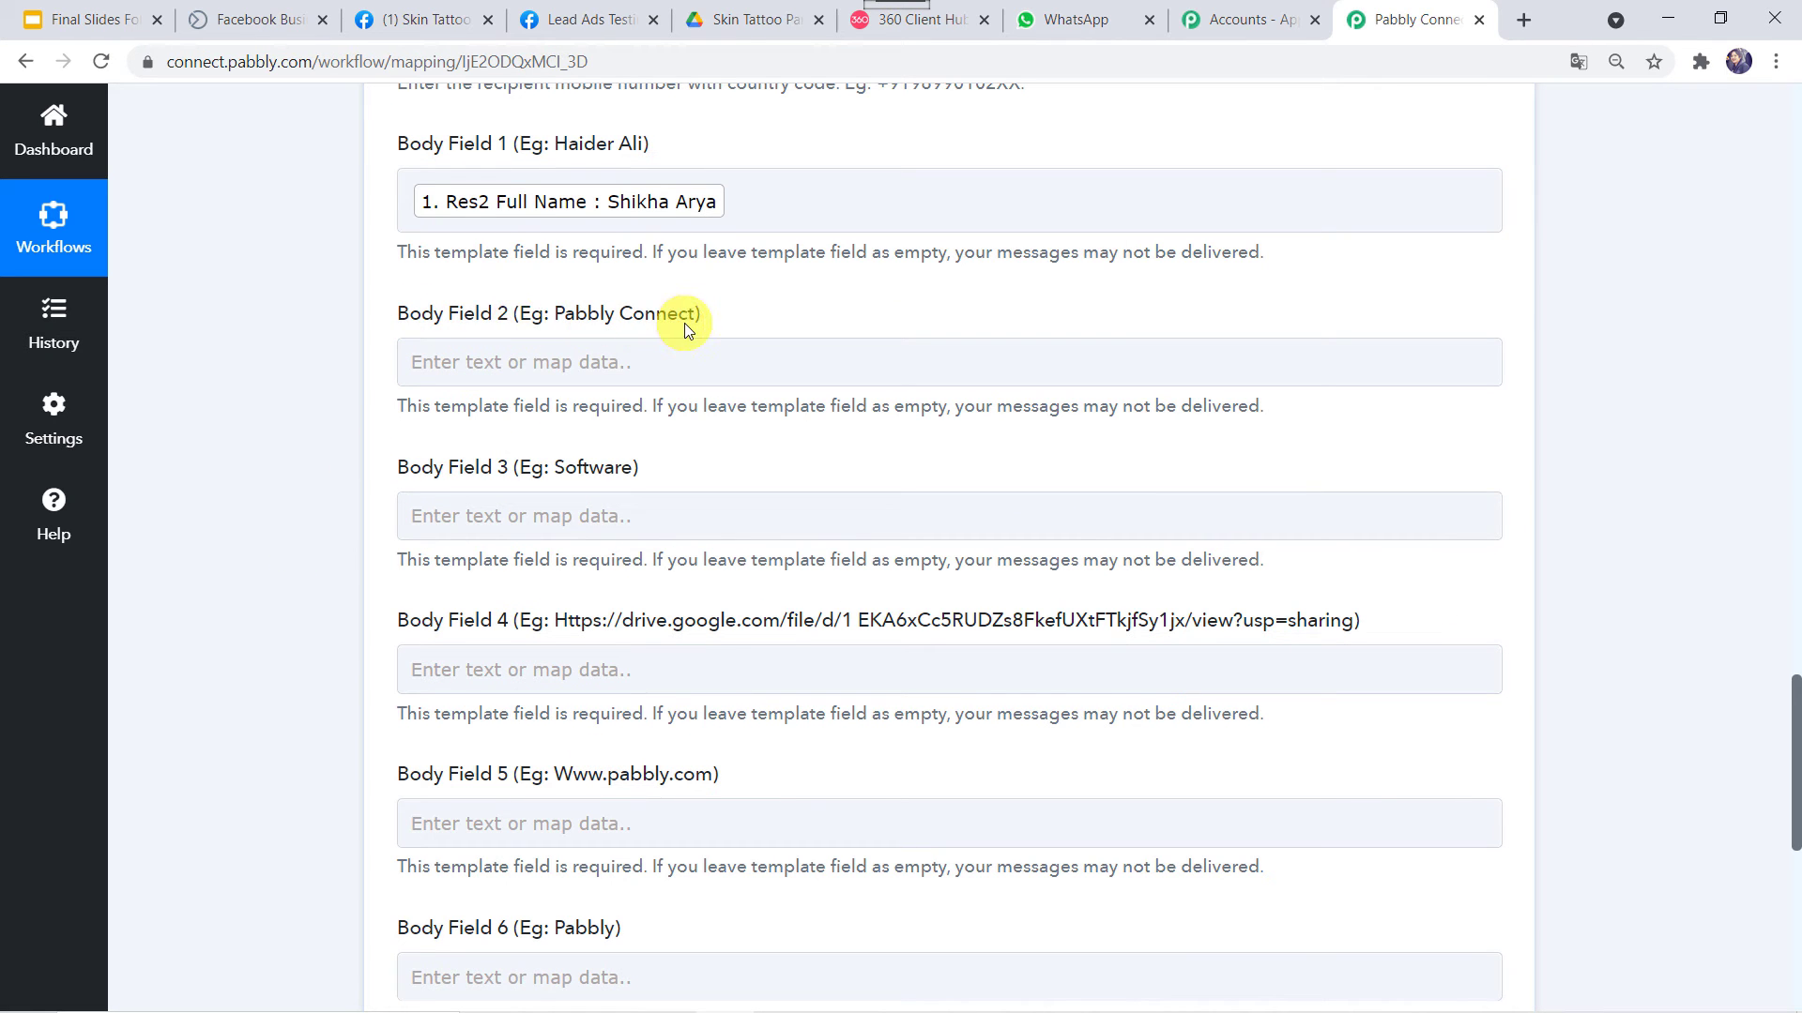
# Check the second placeholder in the preview and look up the business page name on Facebook
pyautogui.click(912, 20)
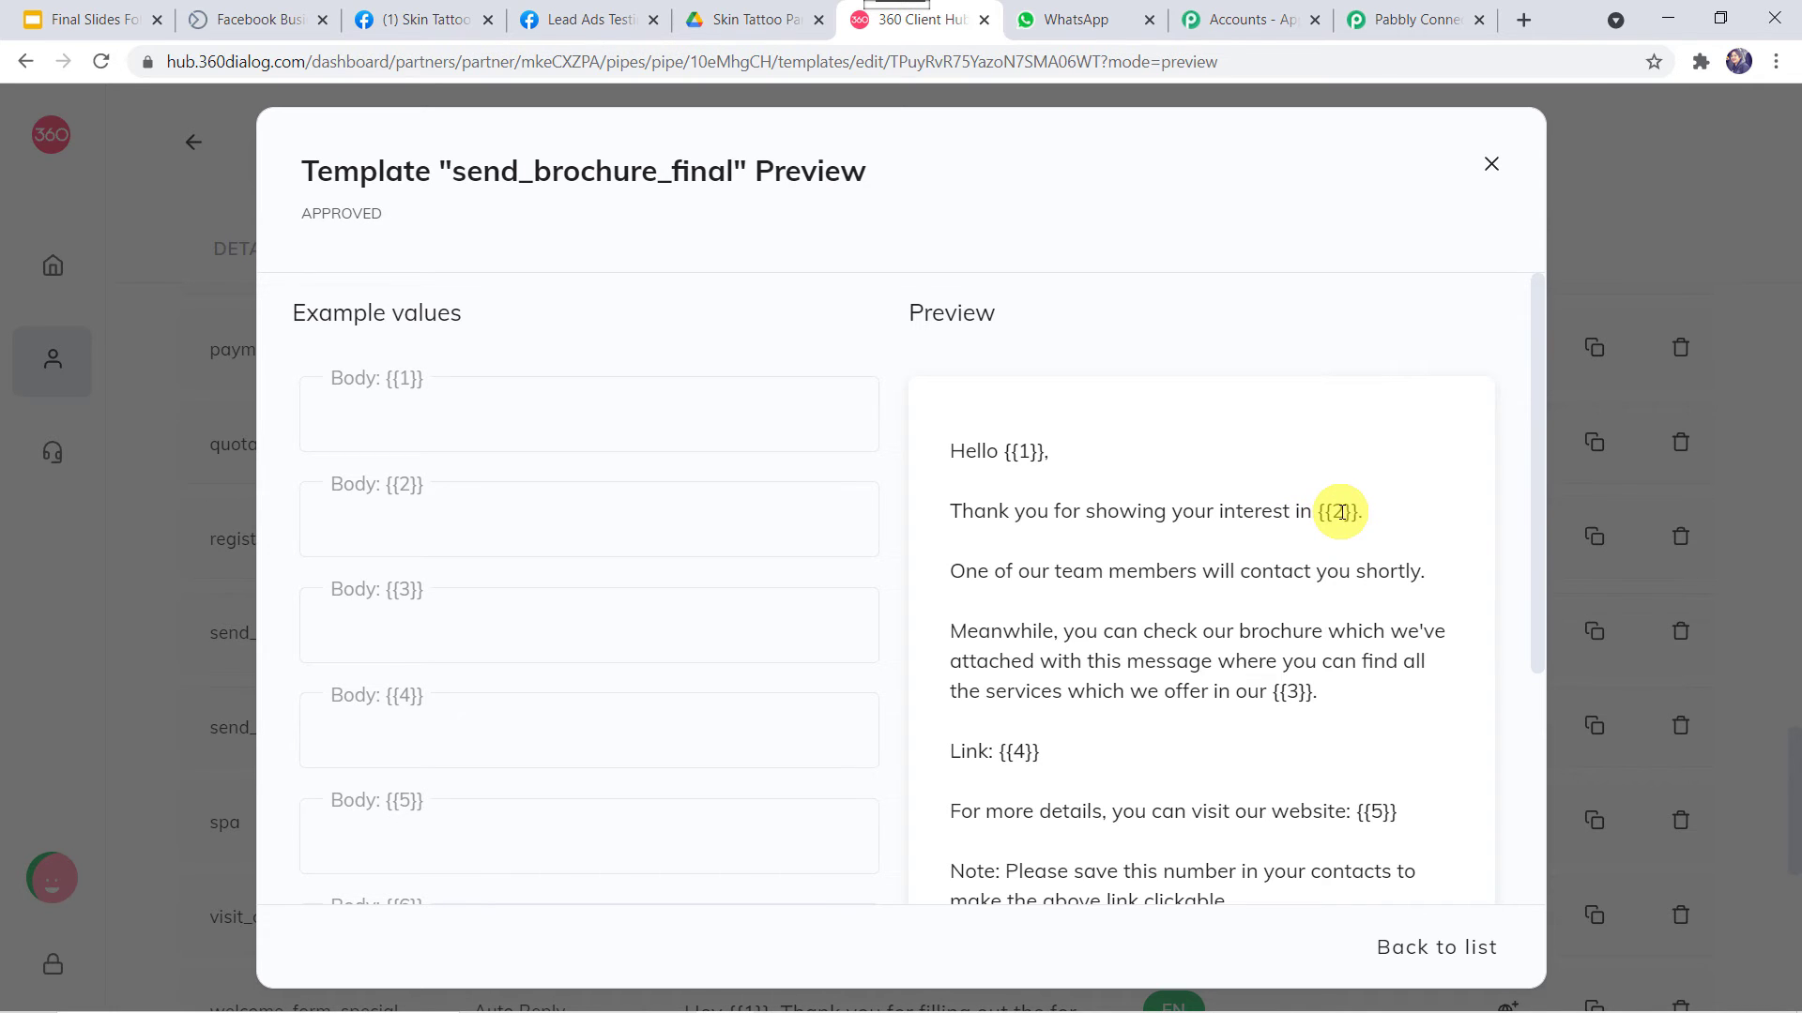
pyautogui.click(430, 22)
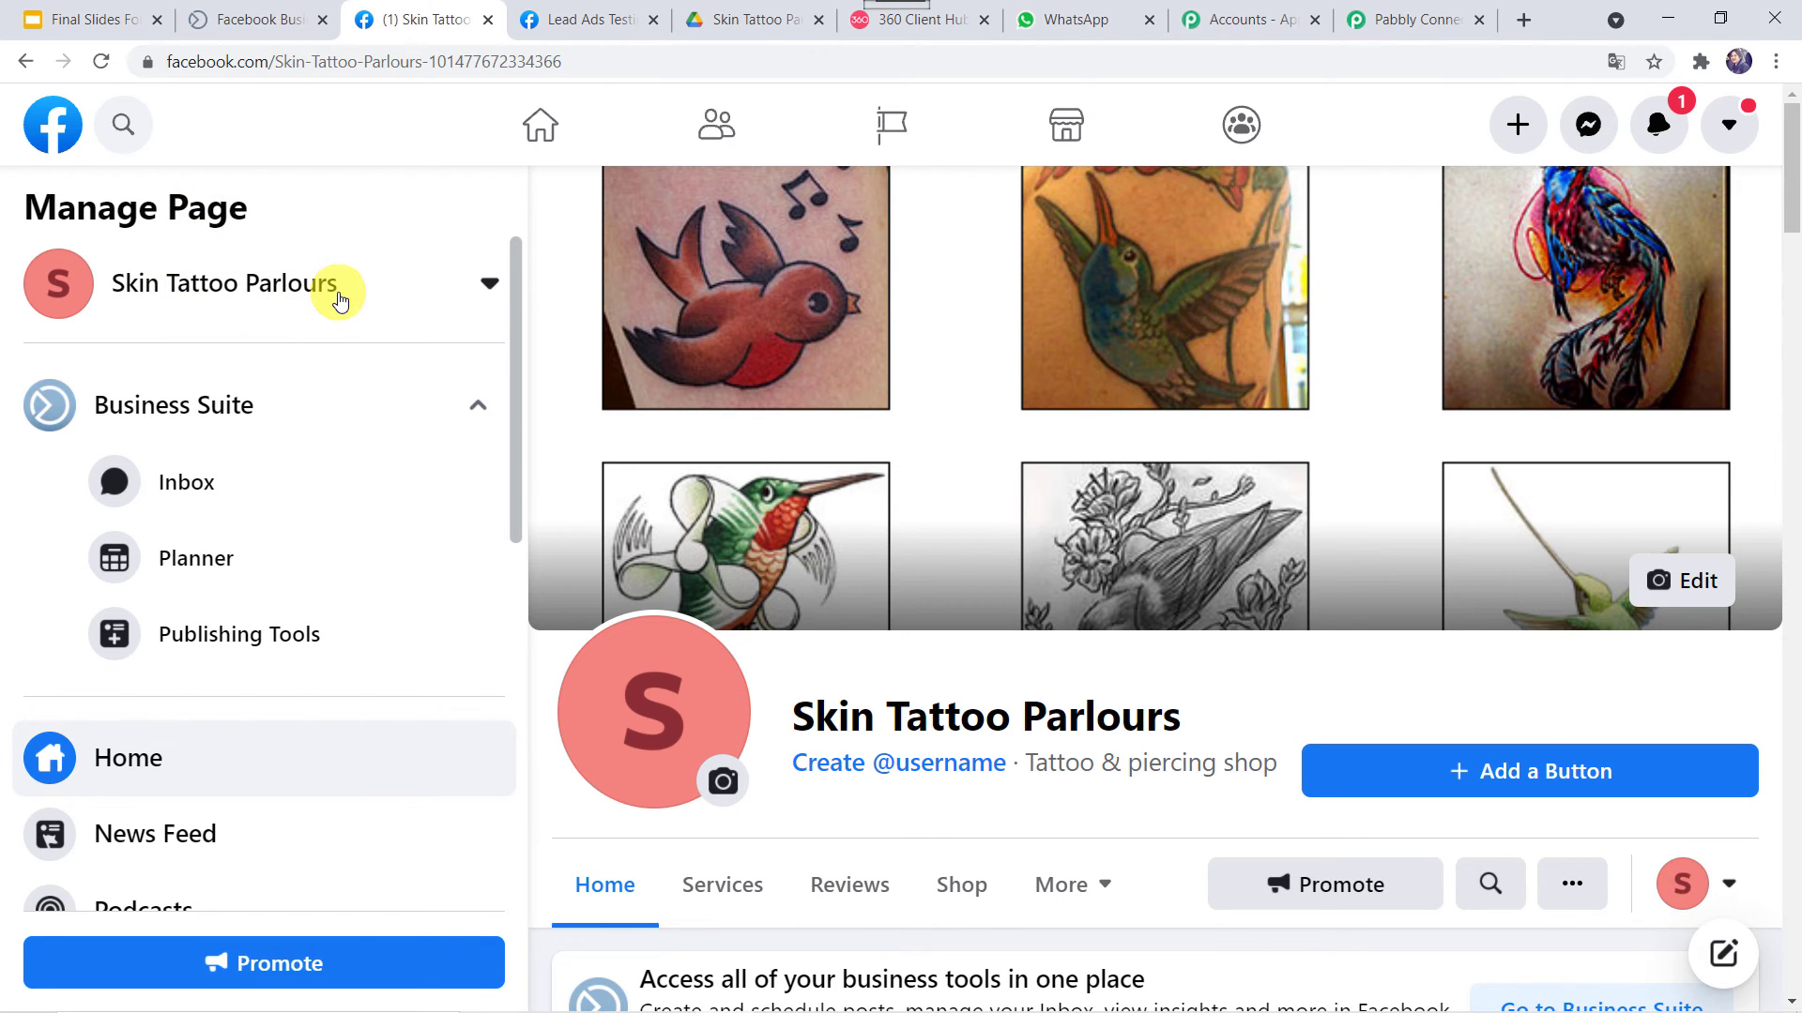
pyautogui.click(1398, 23)
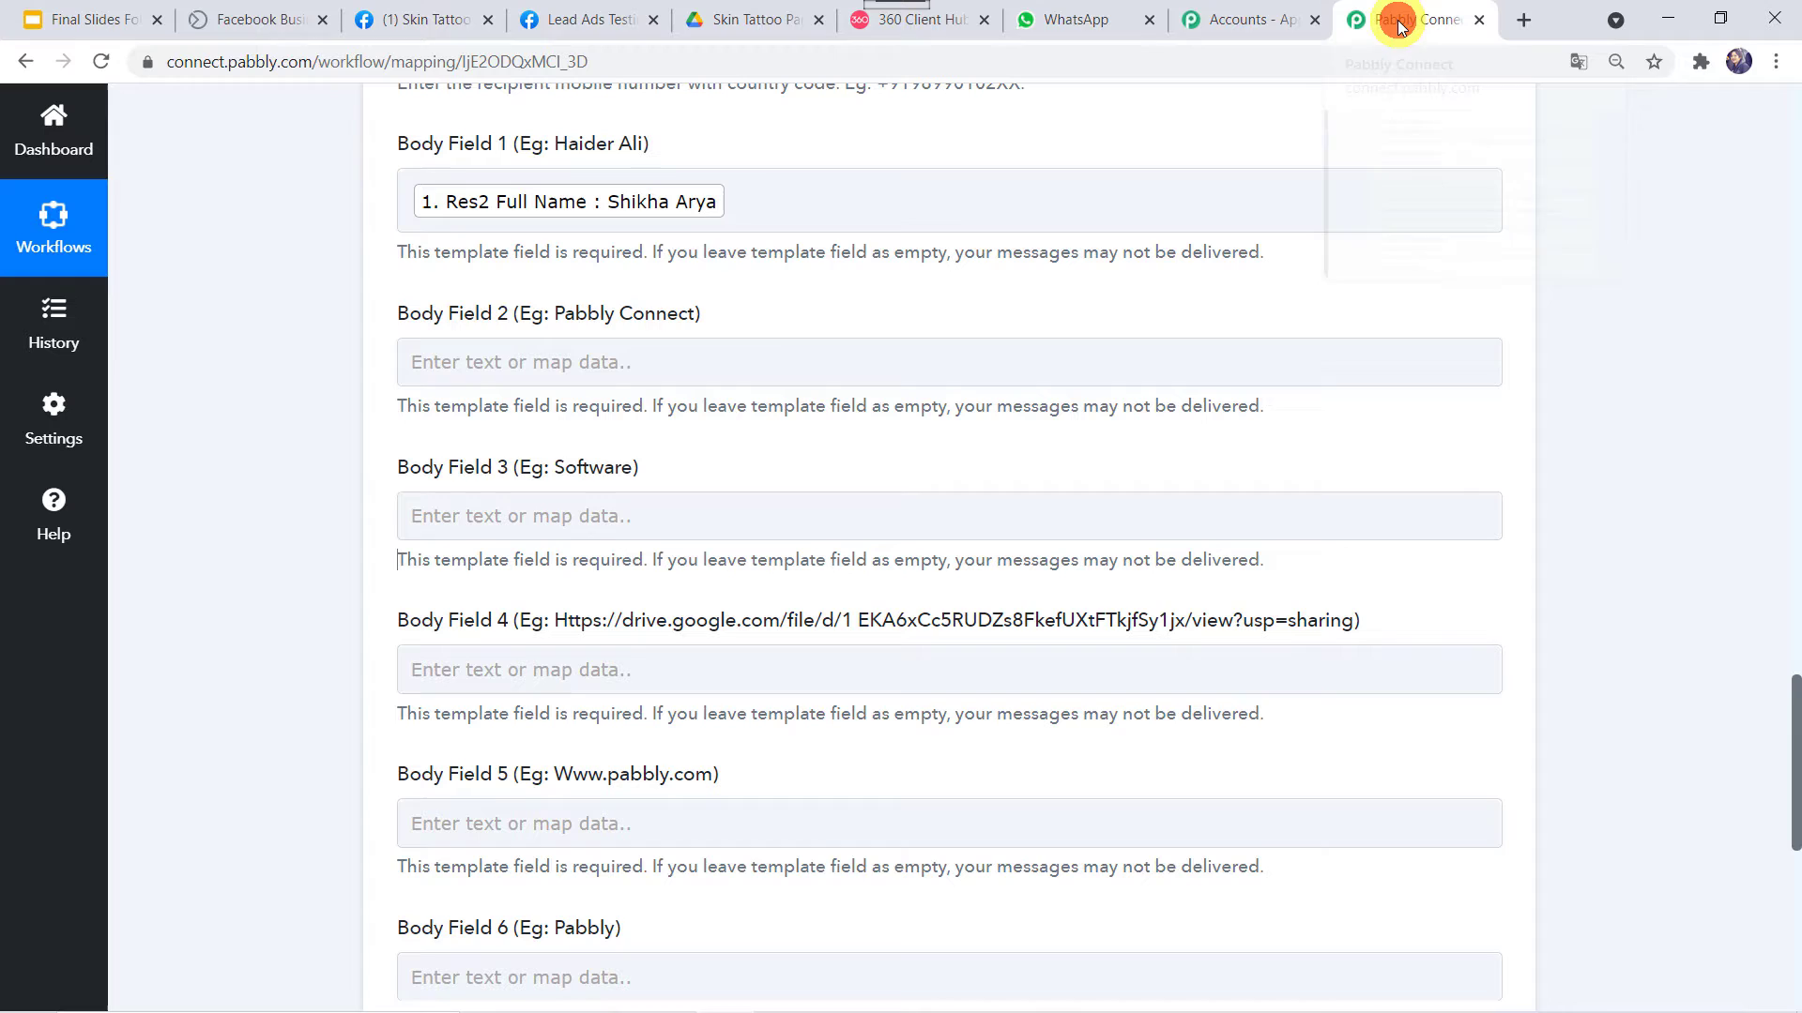
# Enter Skin Tattoo Parlours in Body Field 2
pyautogui.click(475, 359)
pyautogui.write('s')
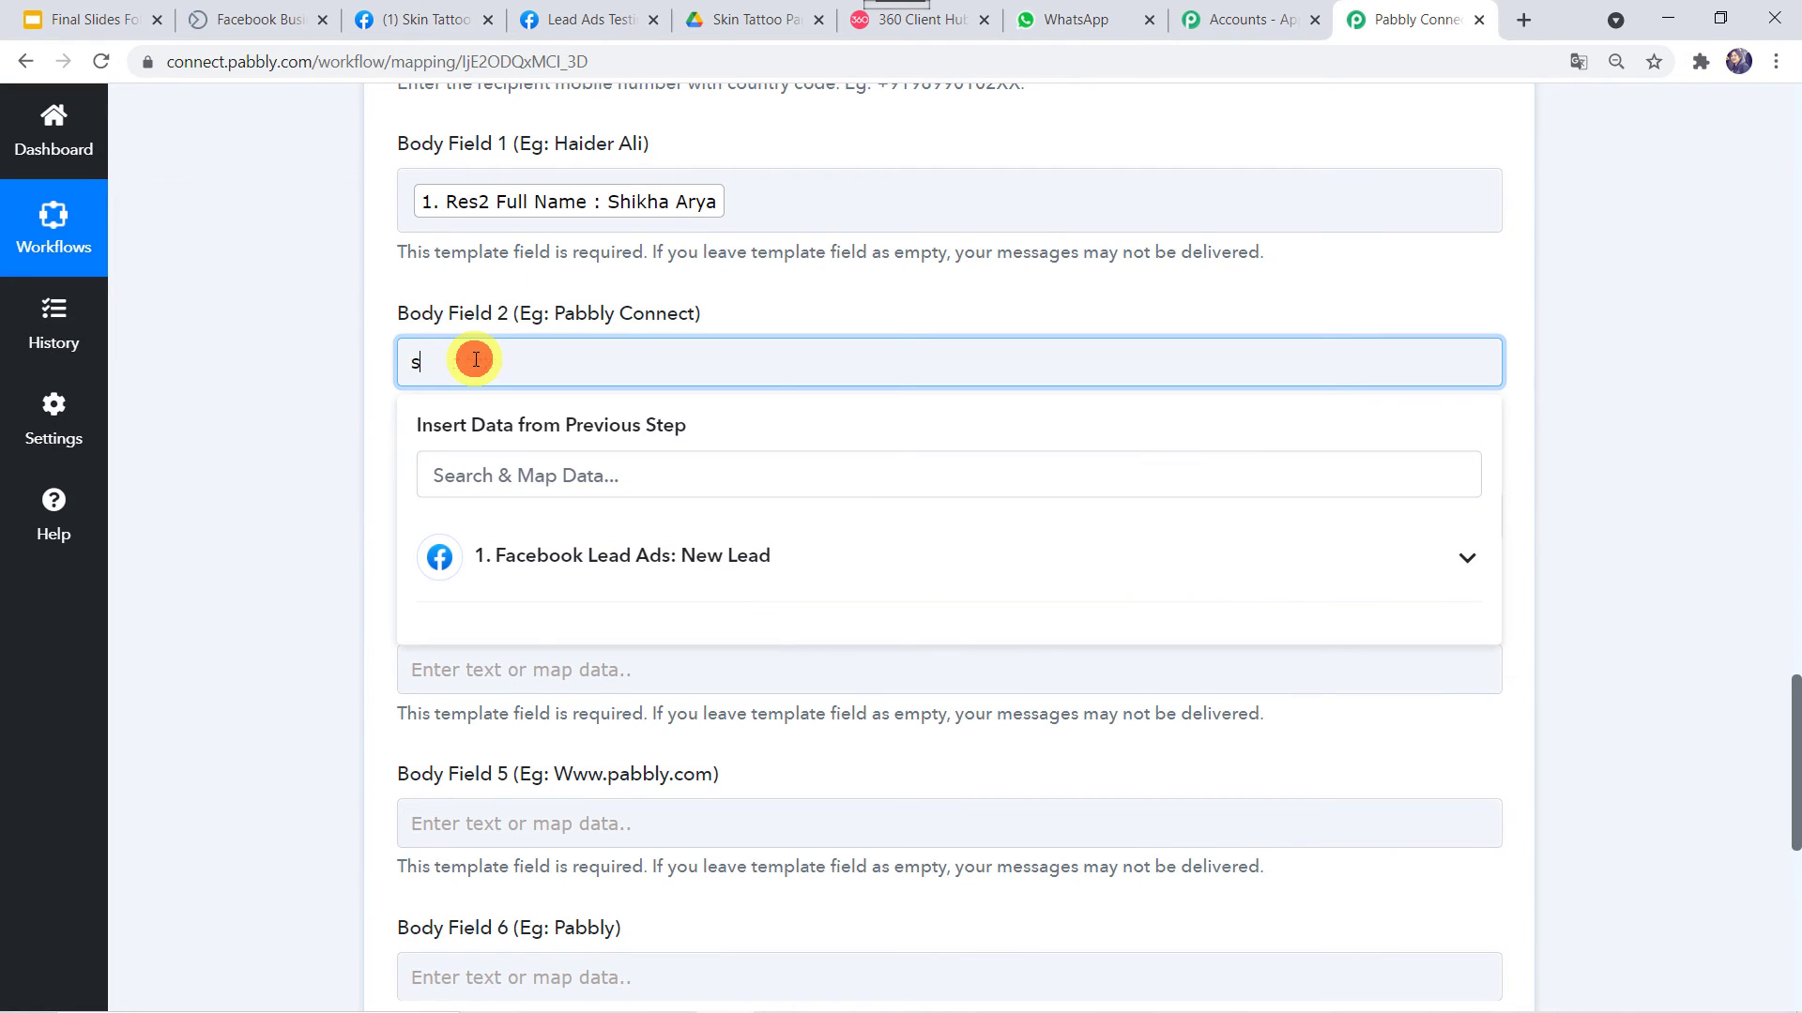
pyautogui.write('kin Tattoo Parlour')
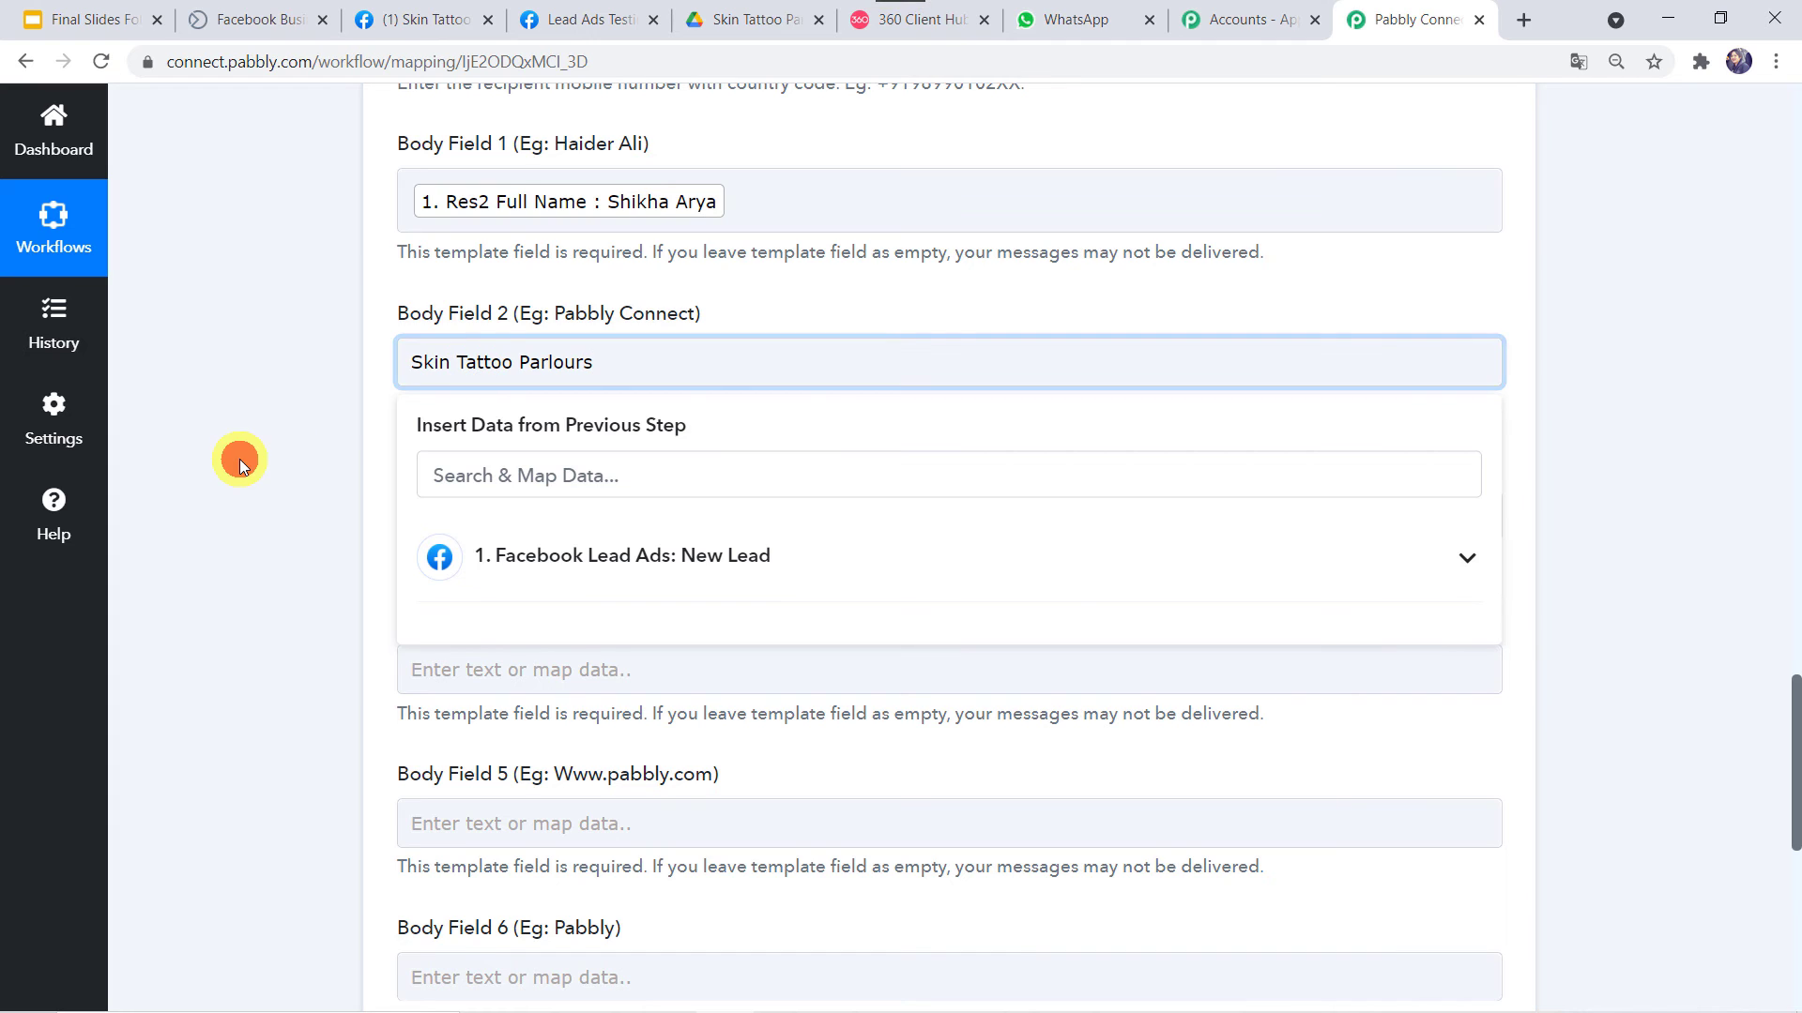
pyautogui.click(239, 459)
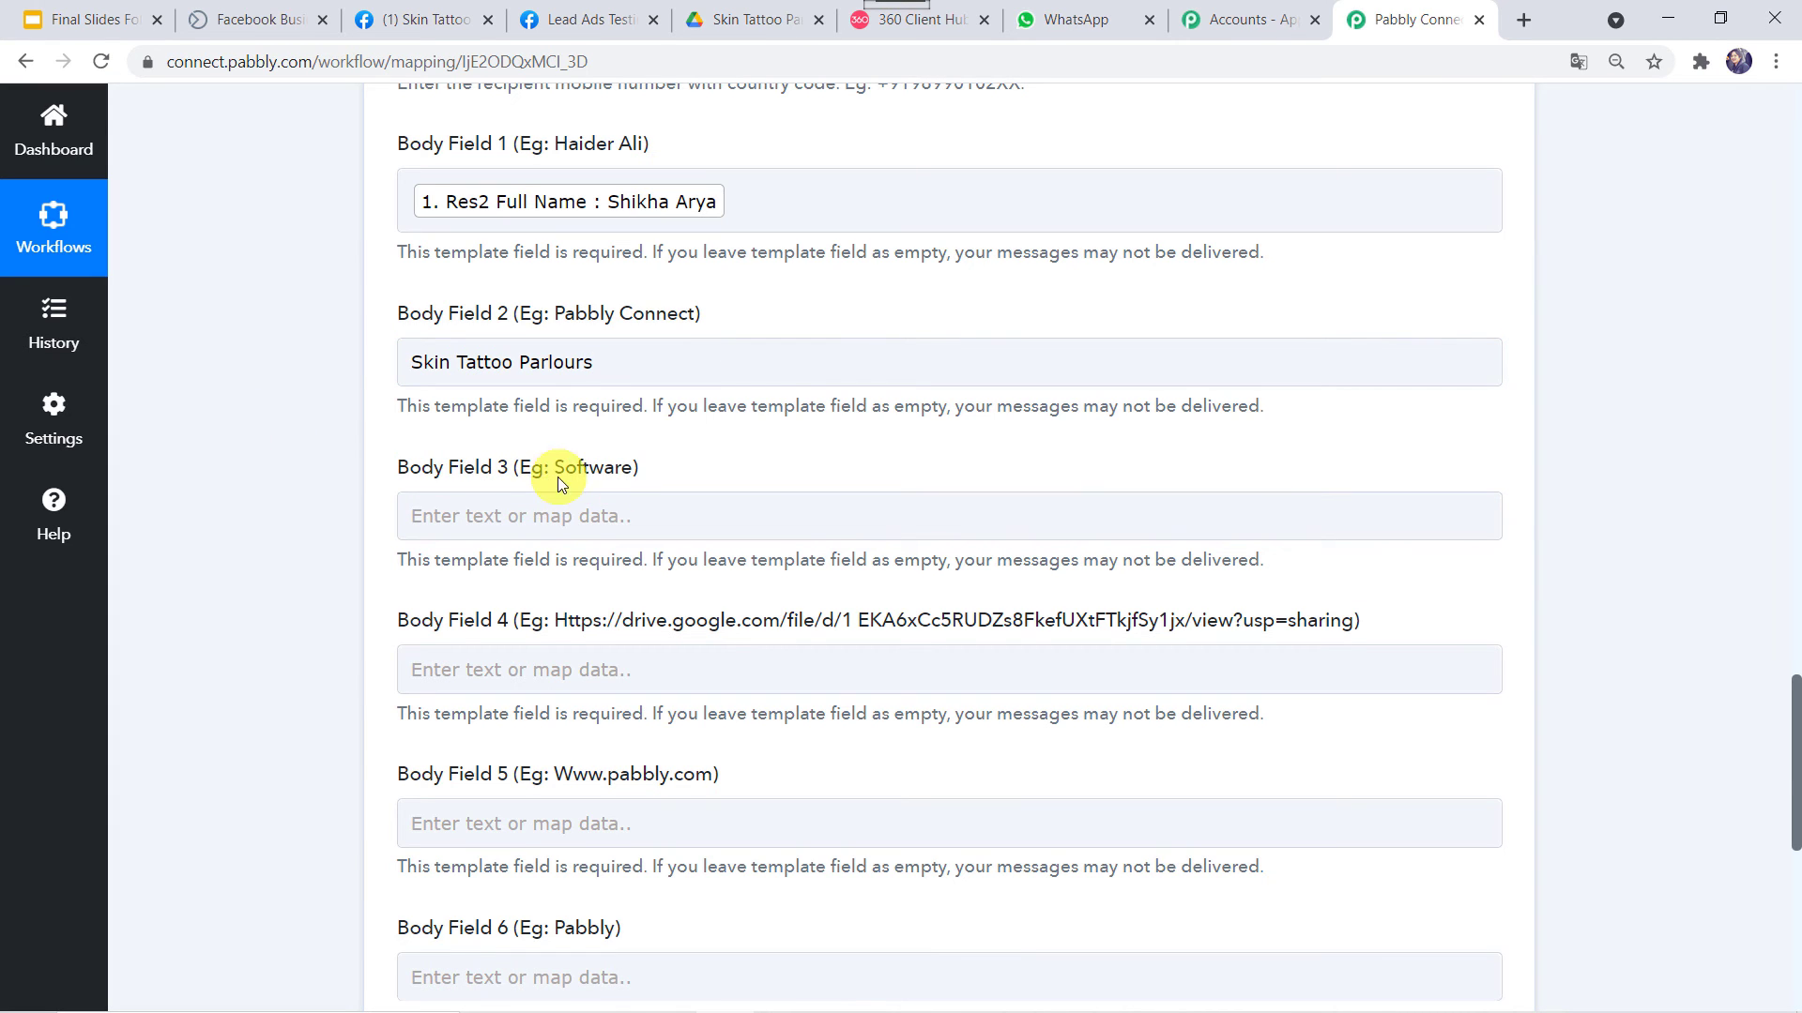
# Check the third placeholder, enter 'tattoo shop' in Body Field 3, and compare with the template preview
pyautogui.click(928, 36)
pyautogui.scroll(-1, 1190, 638)
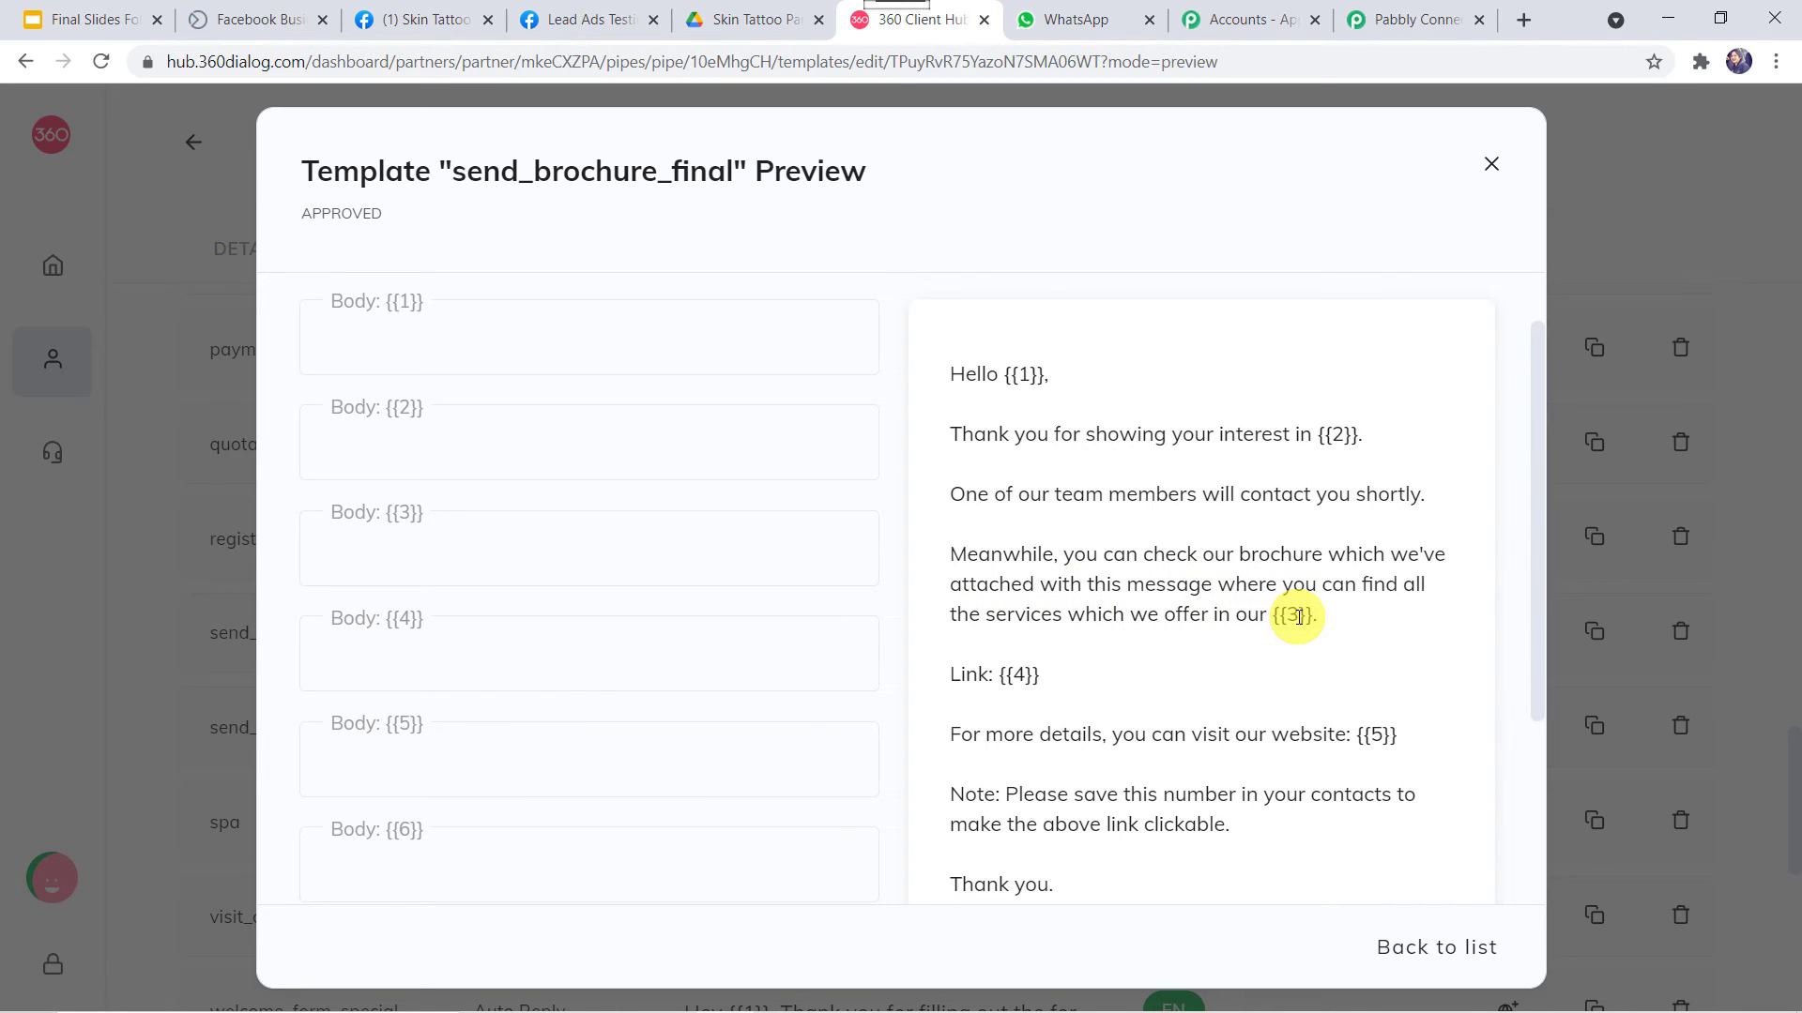
pyautogui.click(1412, 20)
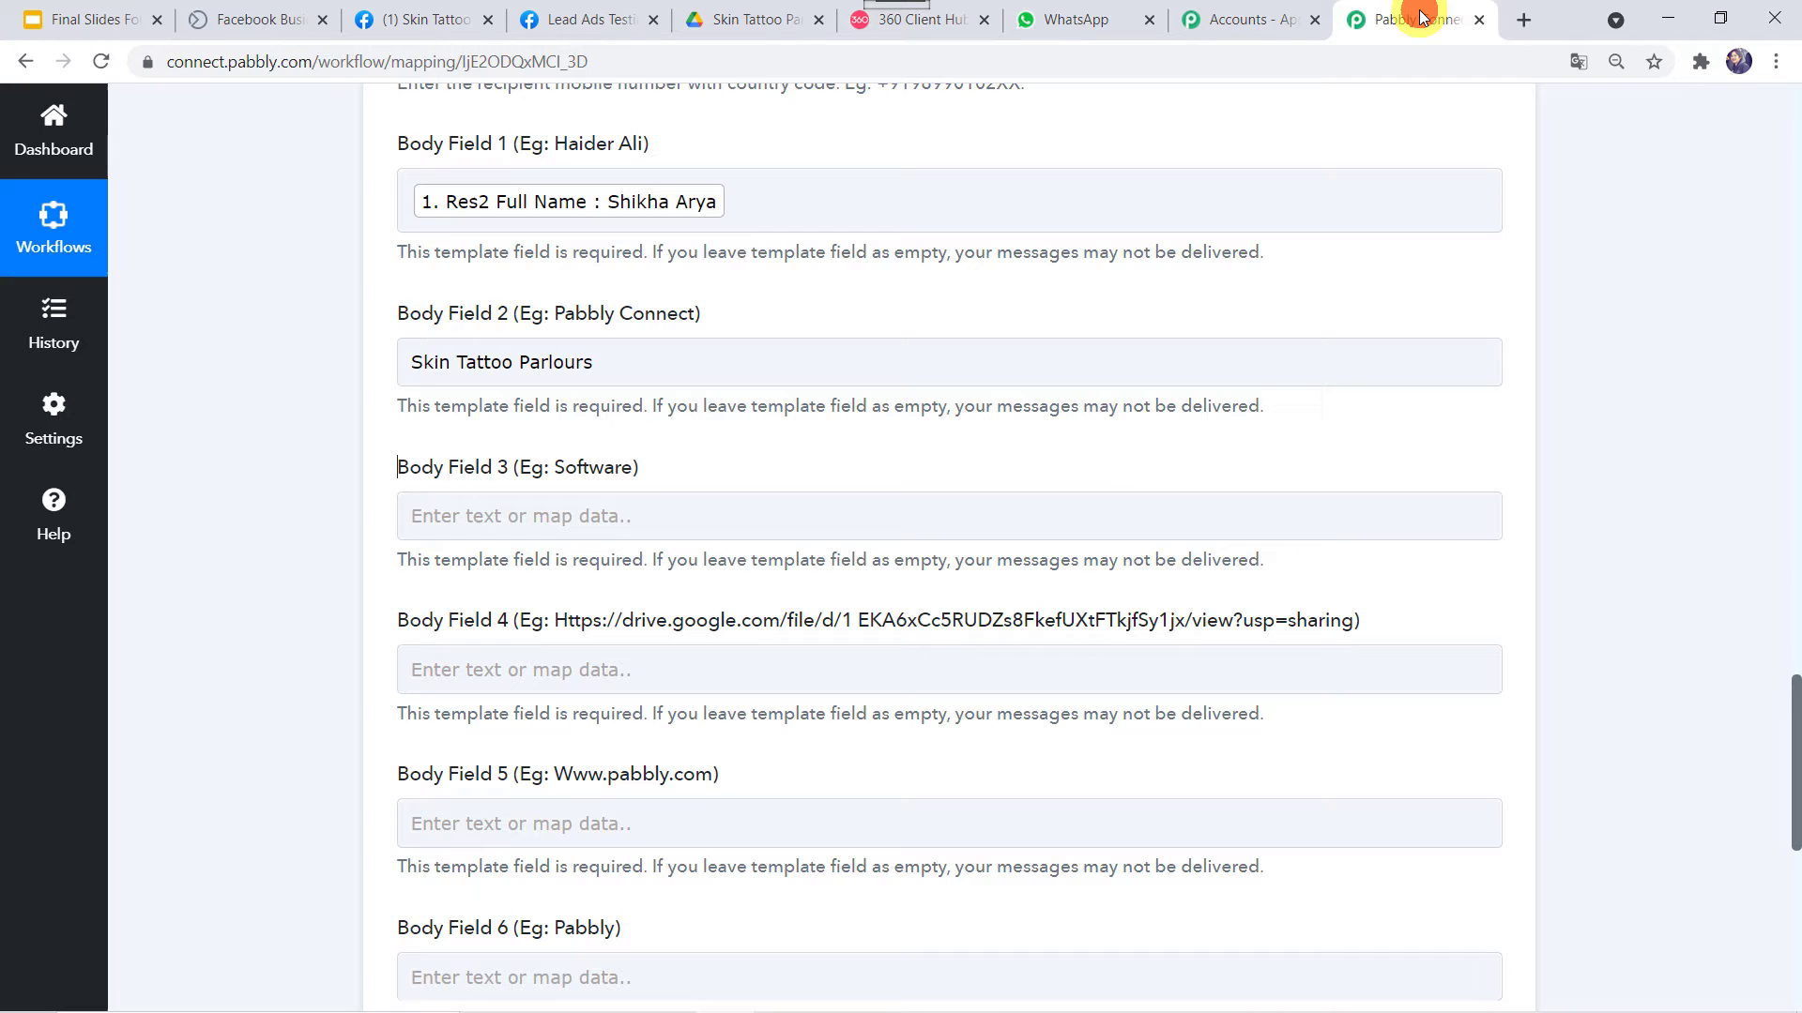
pyautogui.click(491, 525)
pyautogui.click(491, 527)
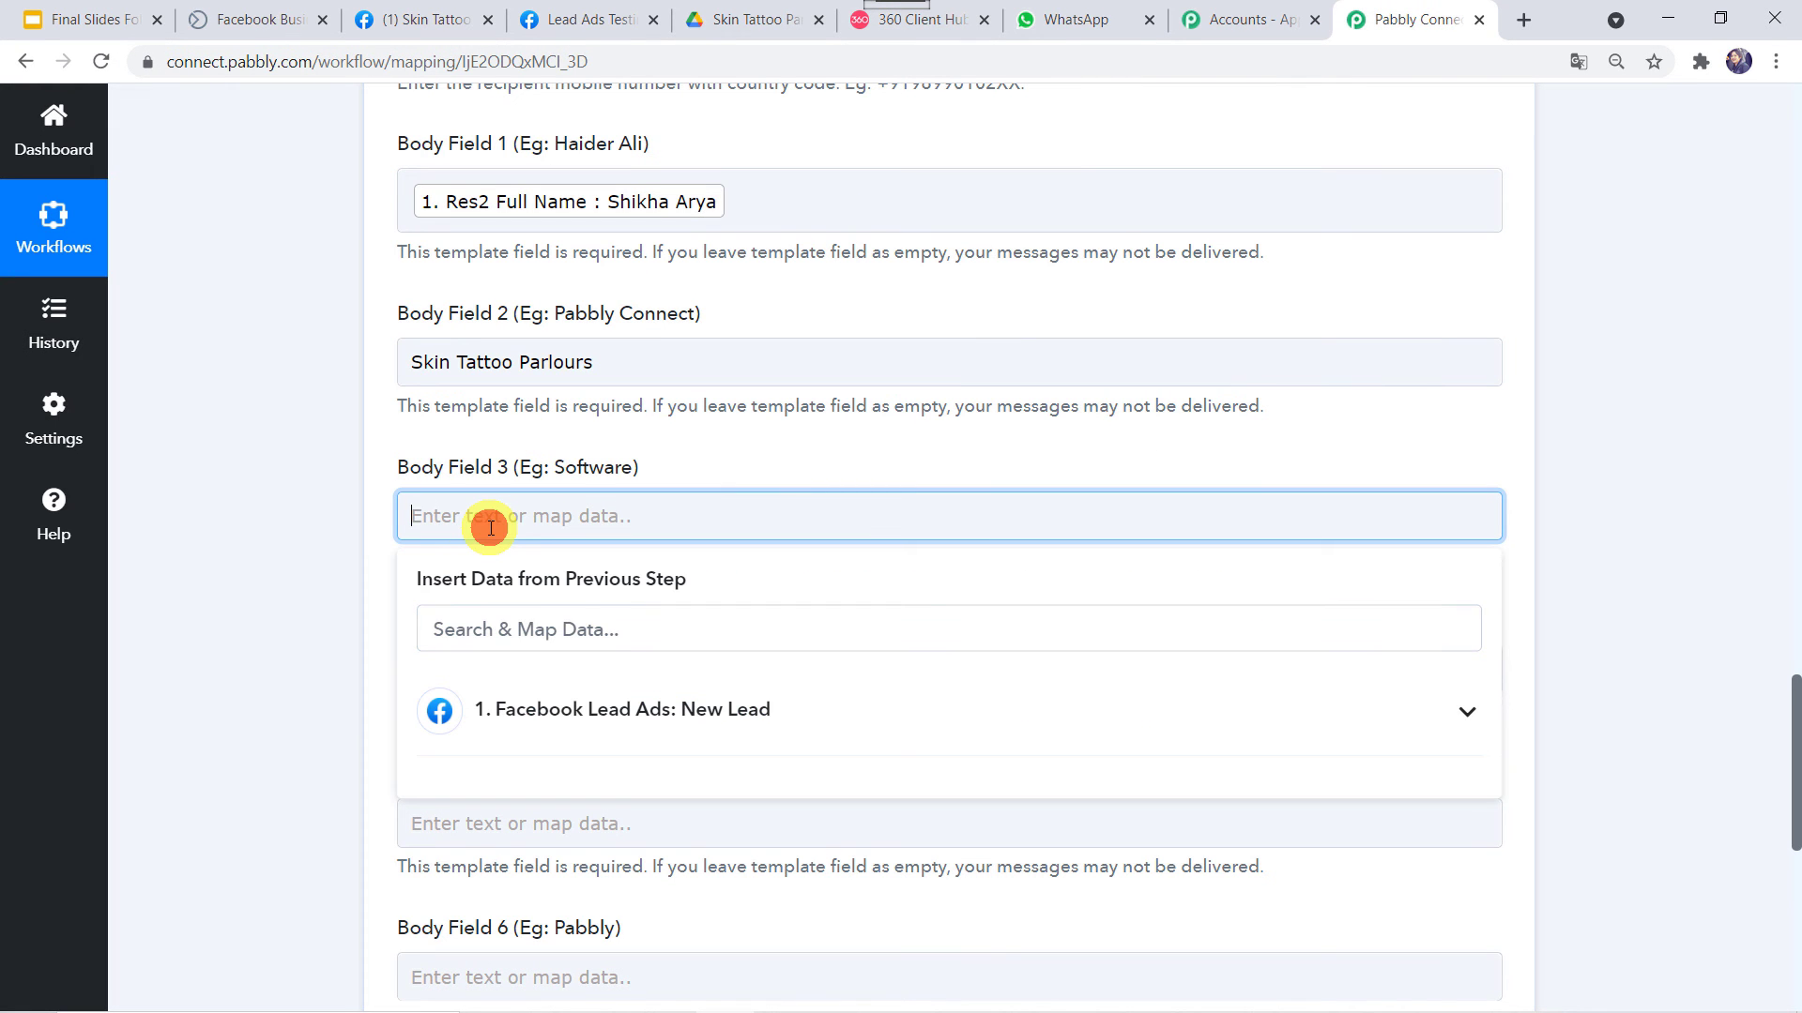
pyautogui.write('t')
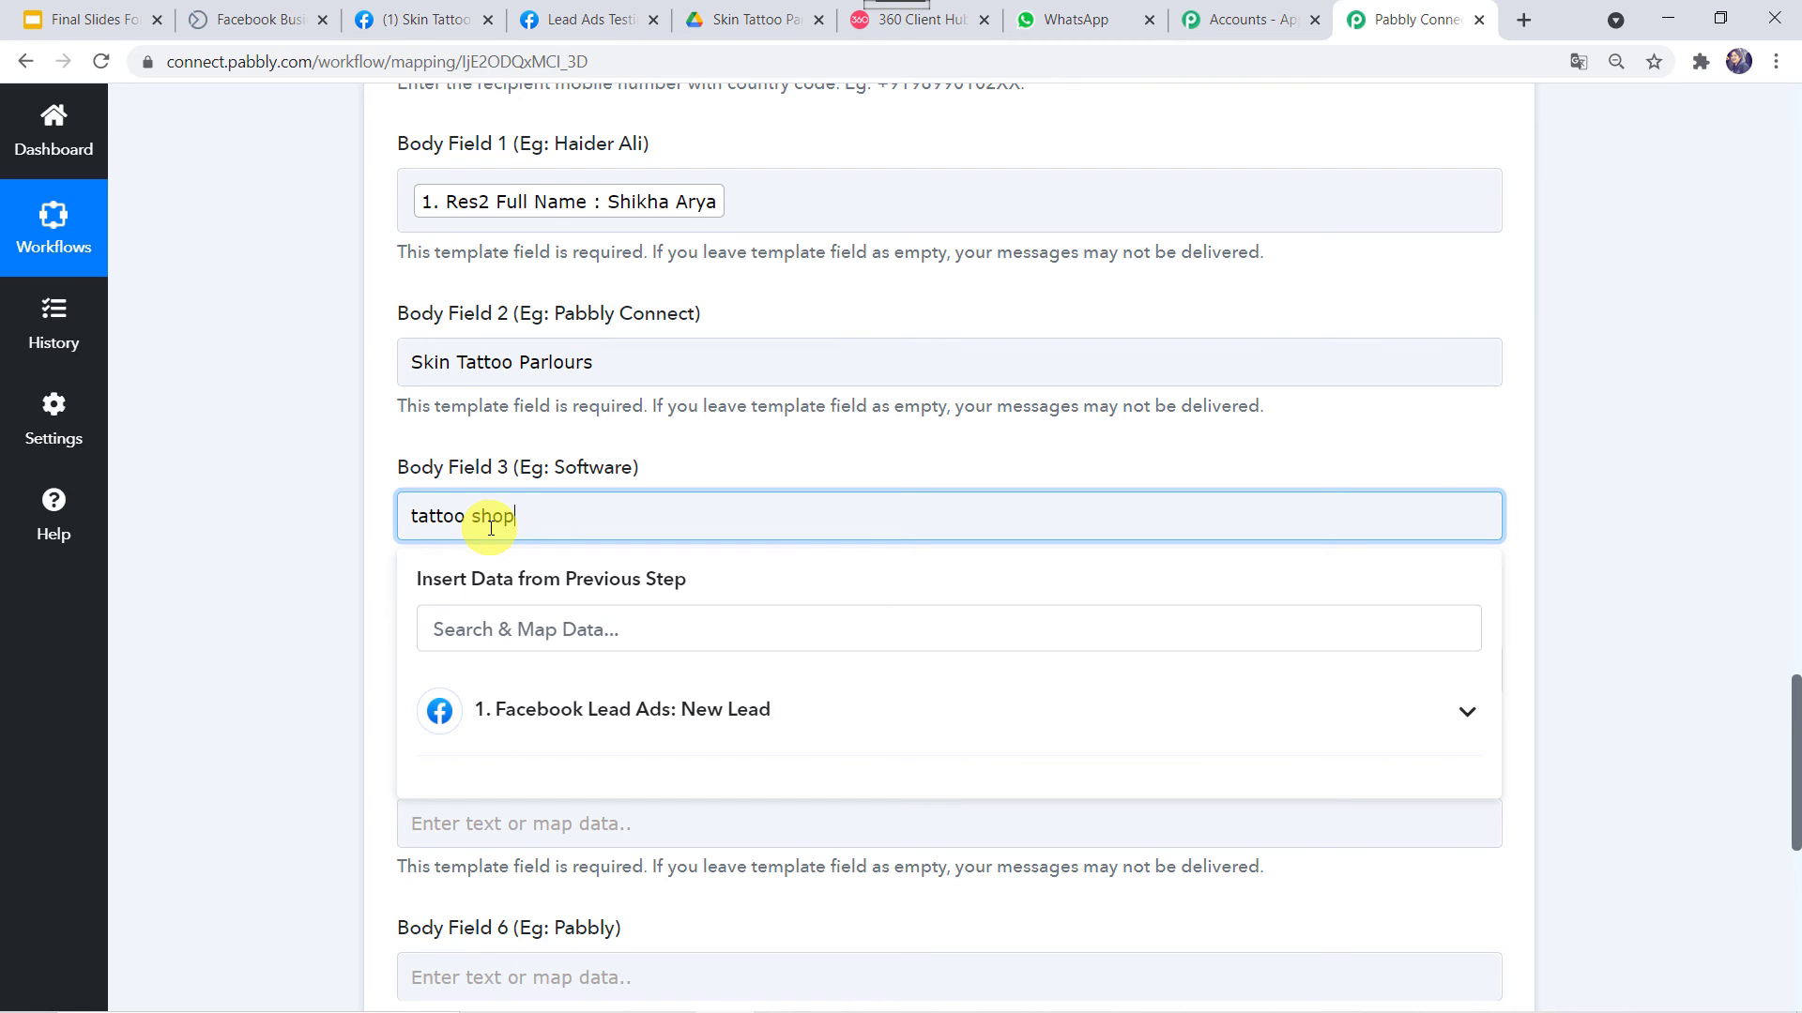
pyautogui.write('attoo shop')
pyautogui.click(204, 591)
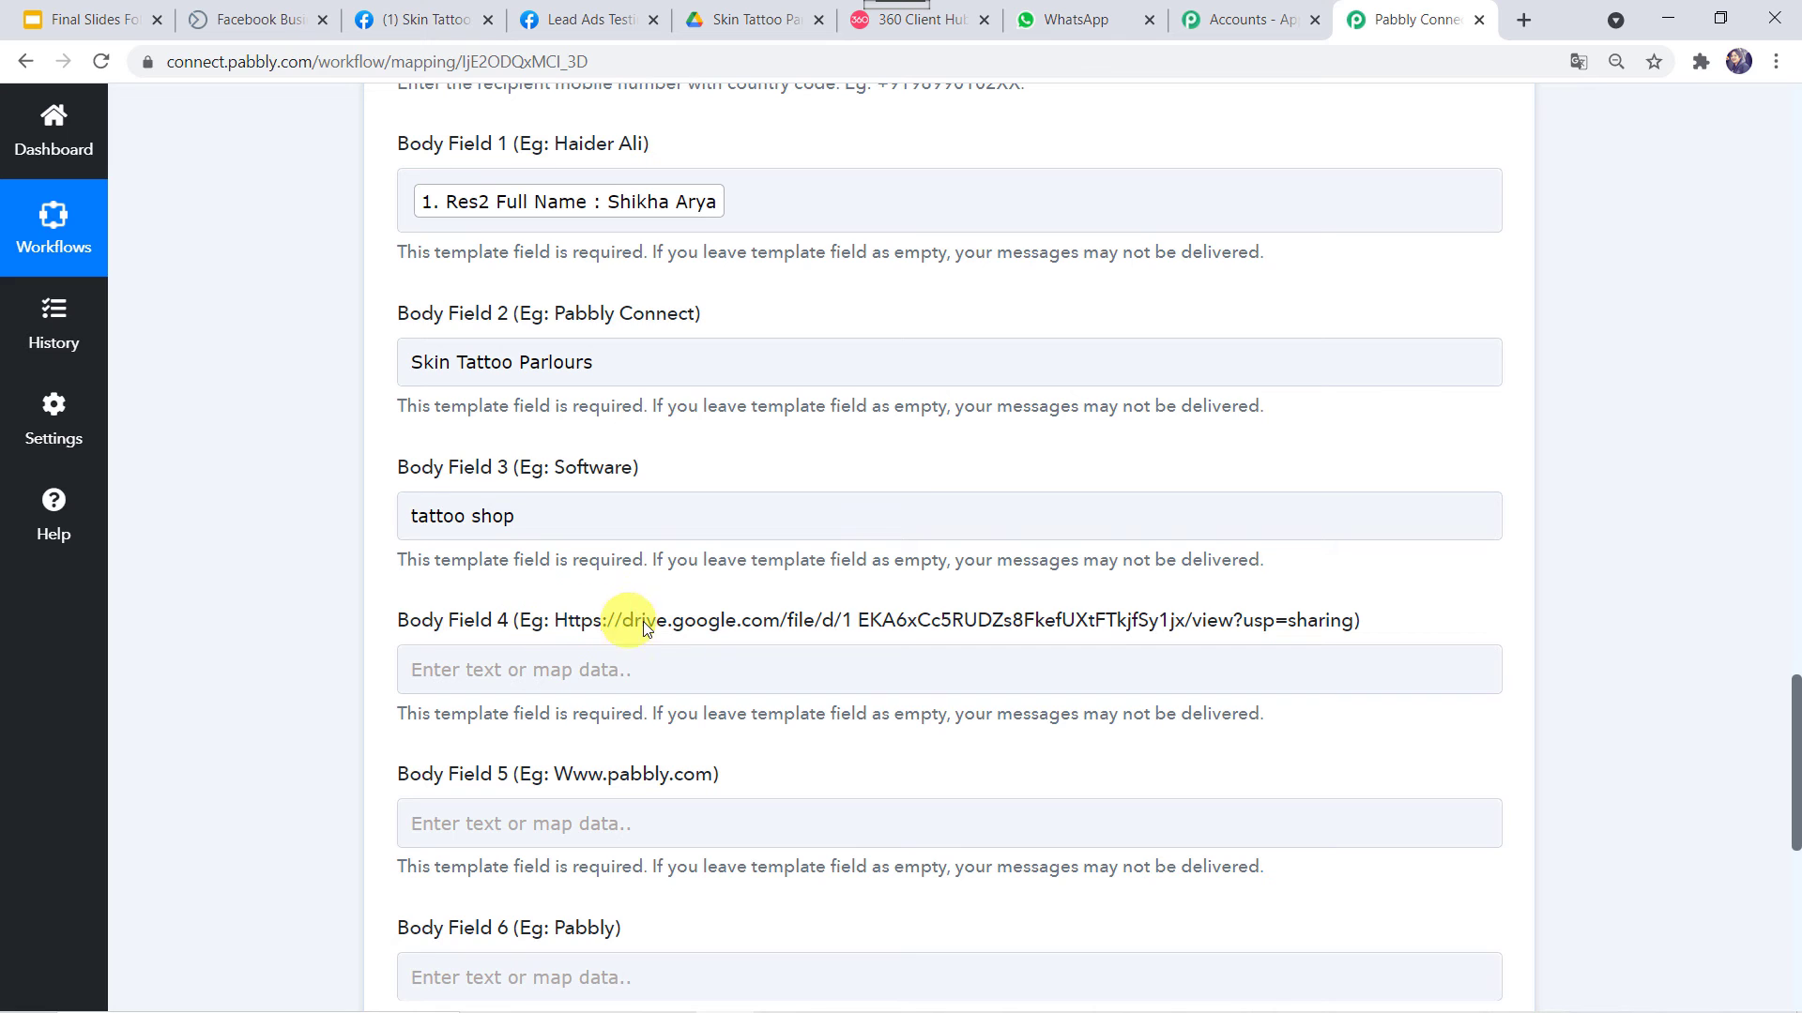
pyautogui.click(896, 24)
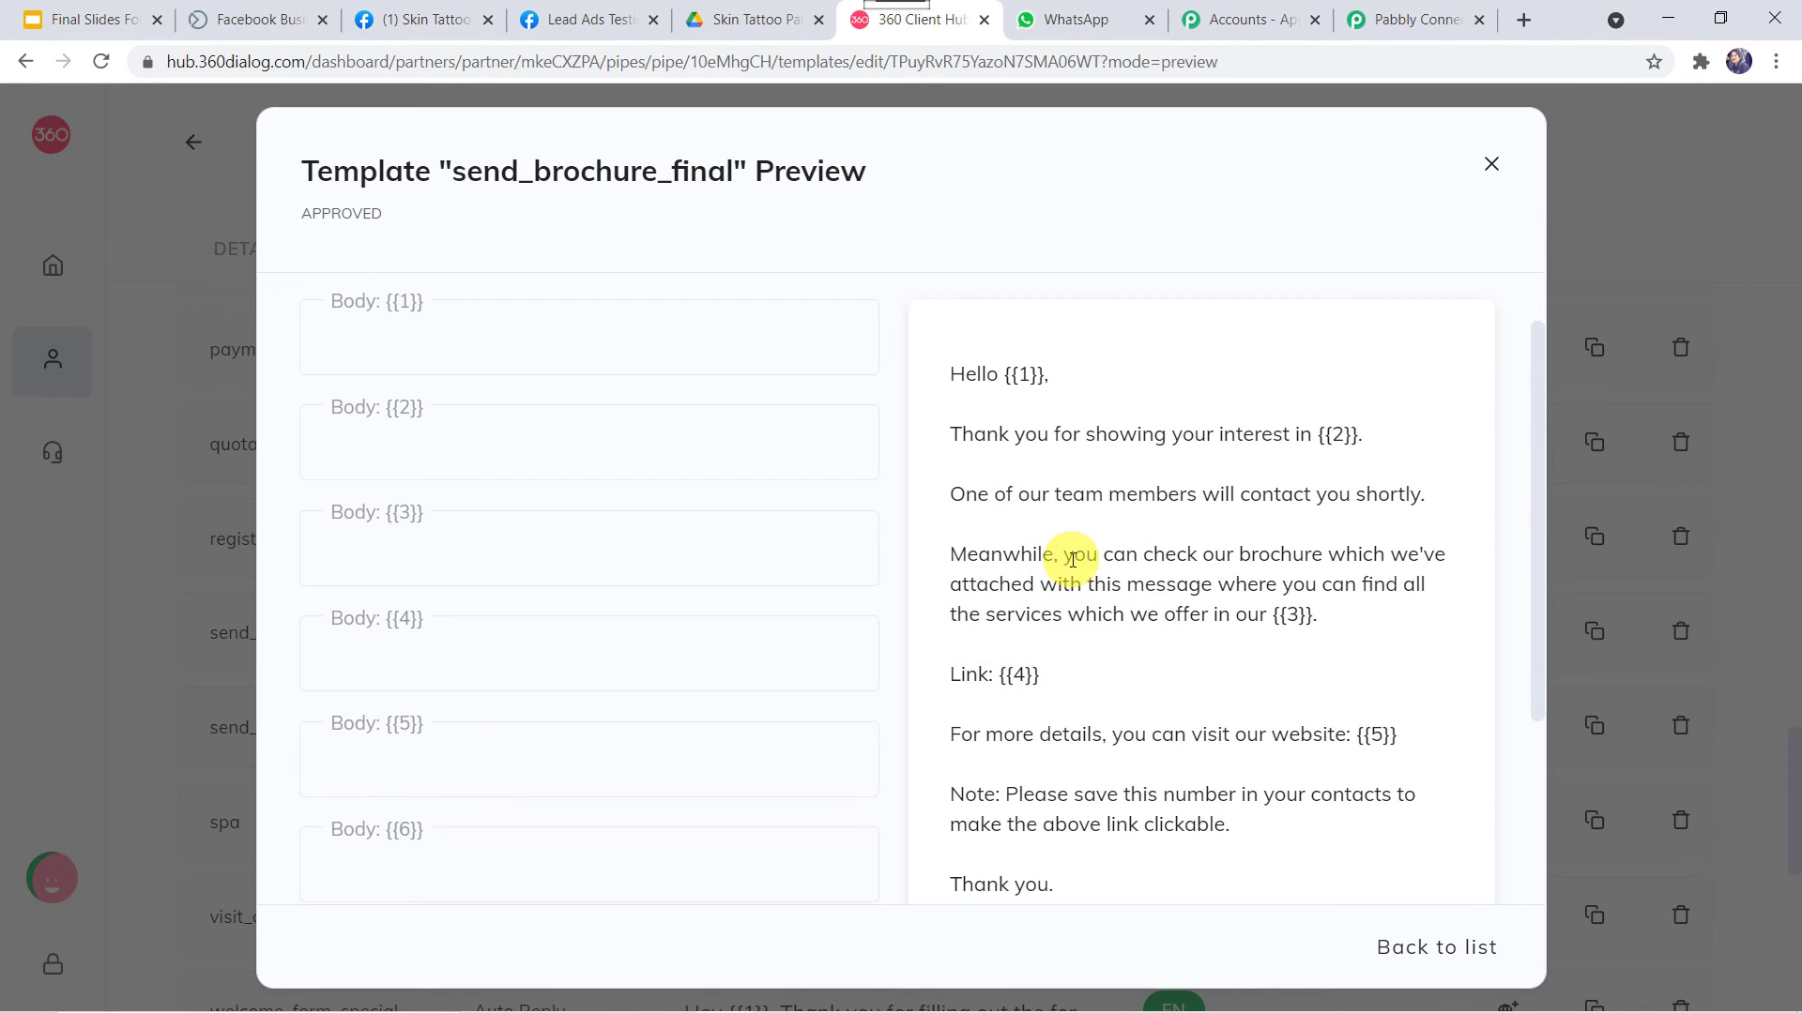
# Copy the anyone-can-view share link for Tattoo Brochure.png in Google Drive, then return to Pabbly
pyautogui.click(751, 13)
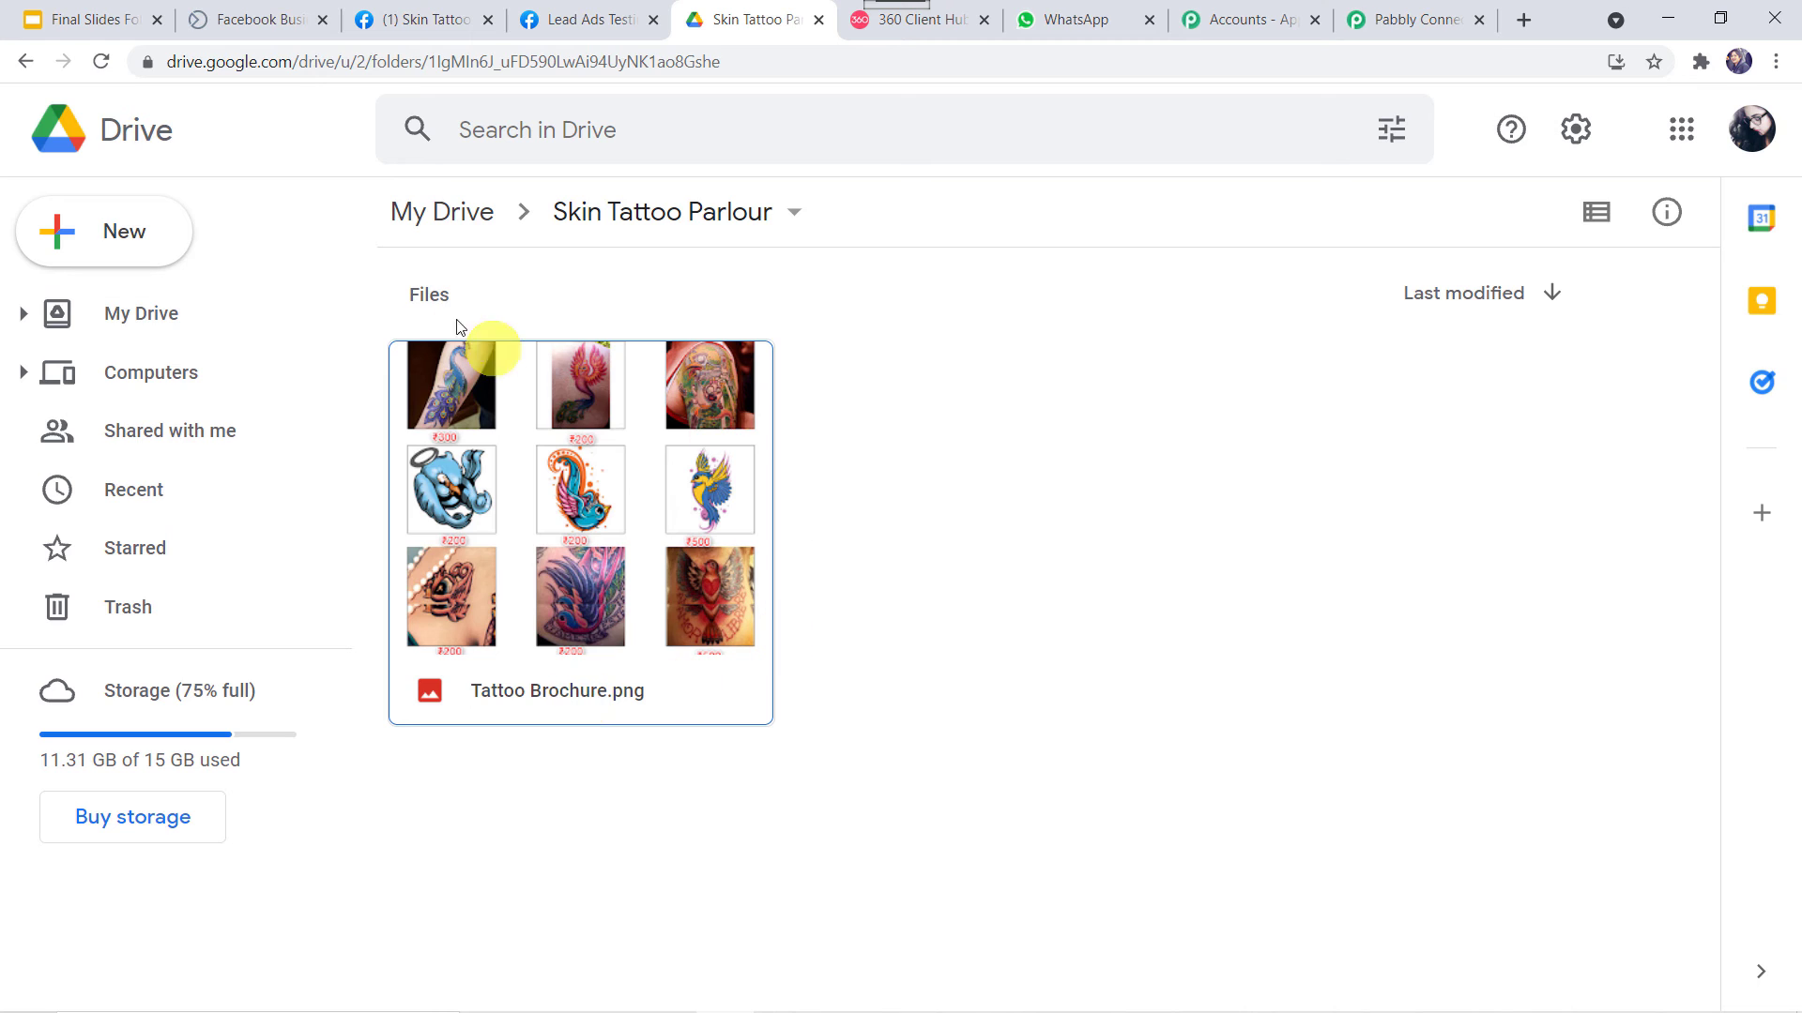
pyautogui.rightClick(644, 537)
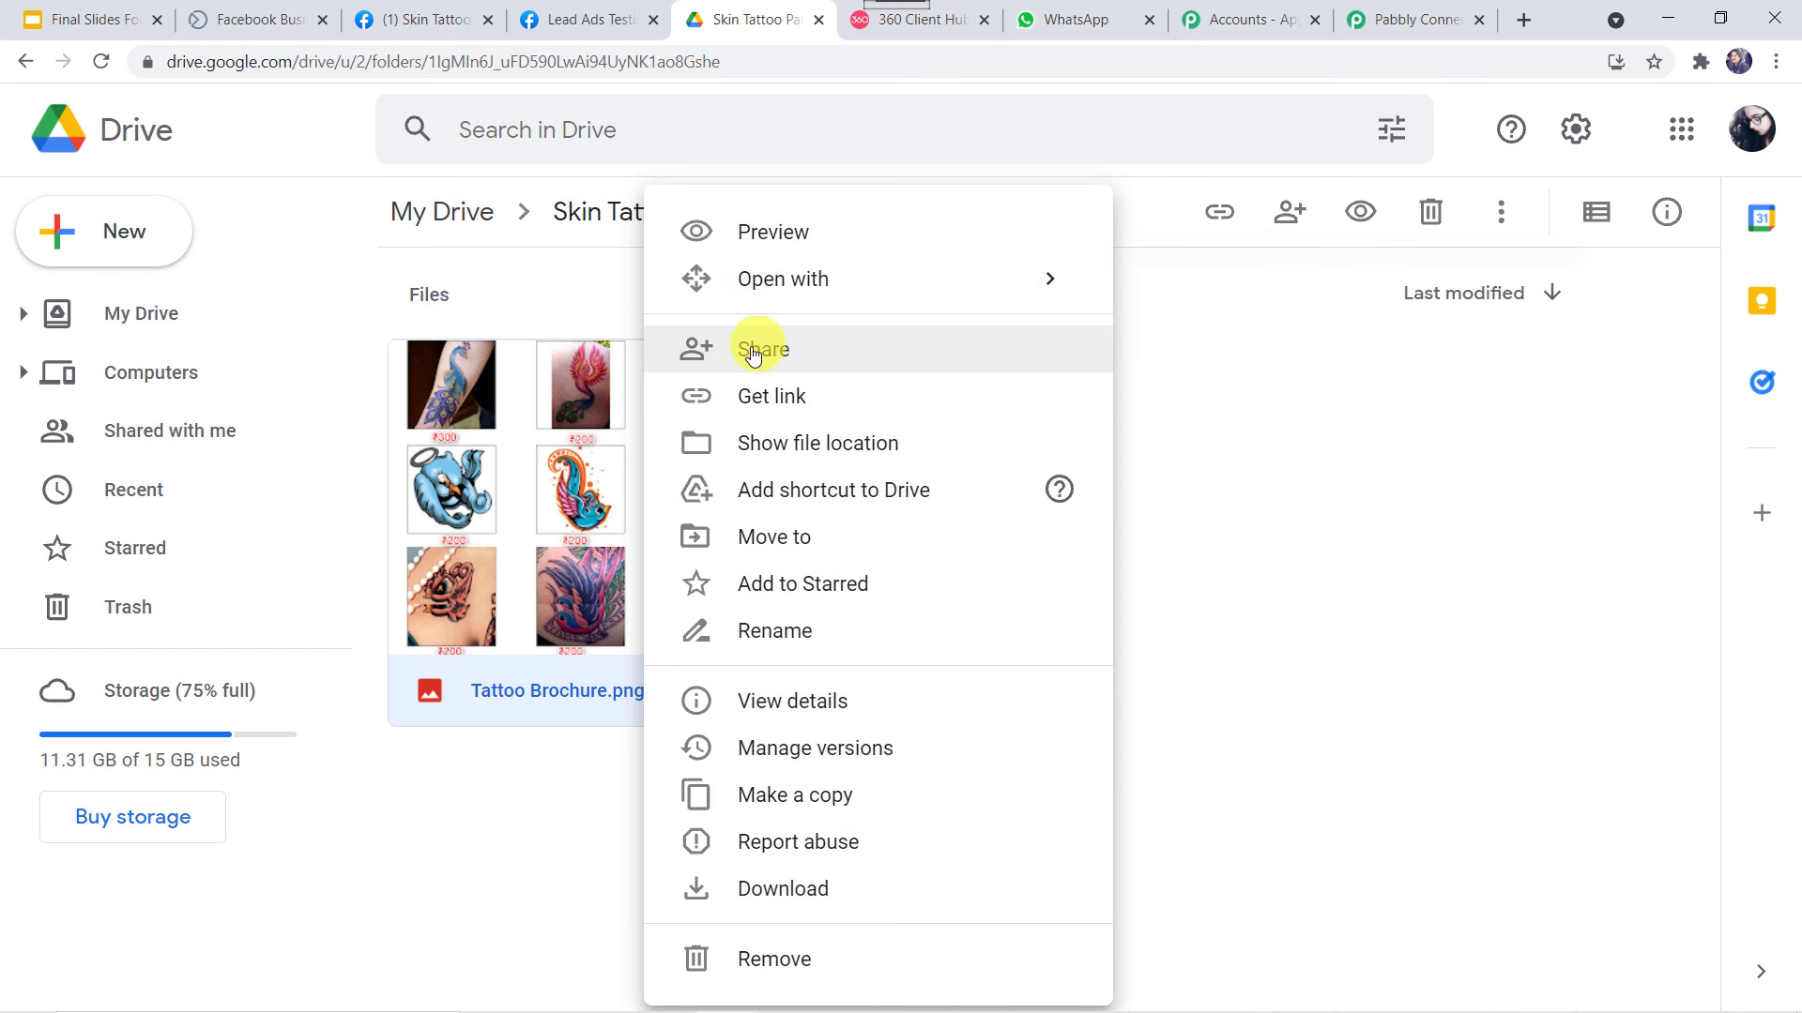
pyautogui.click(807, 351)
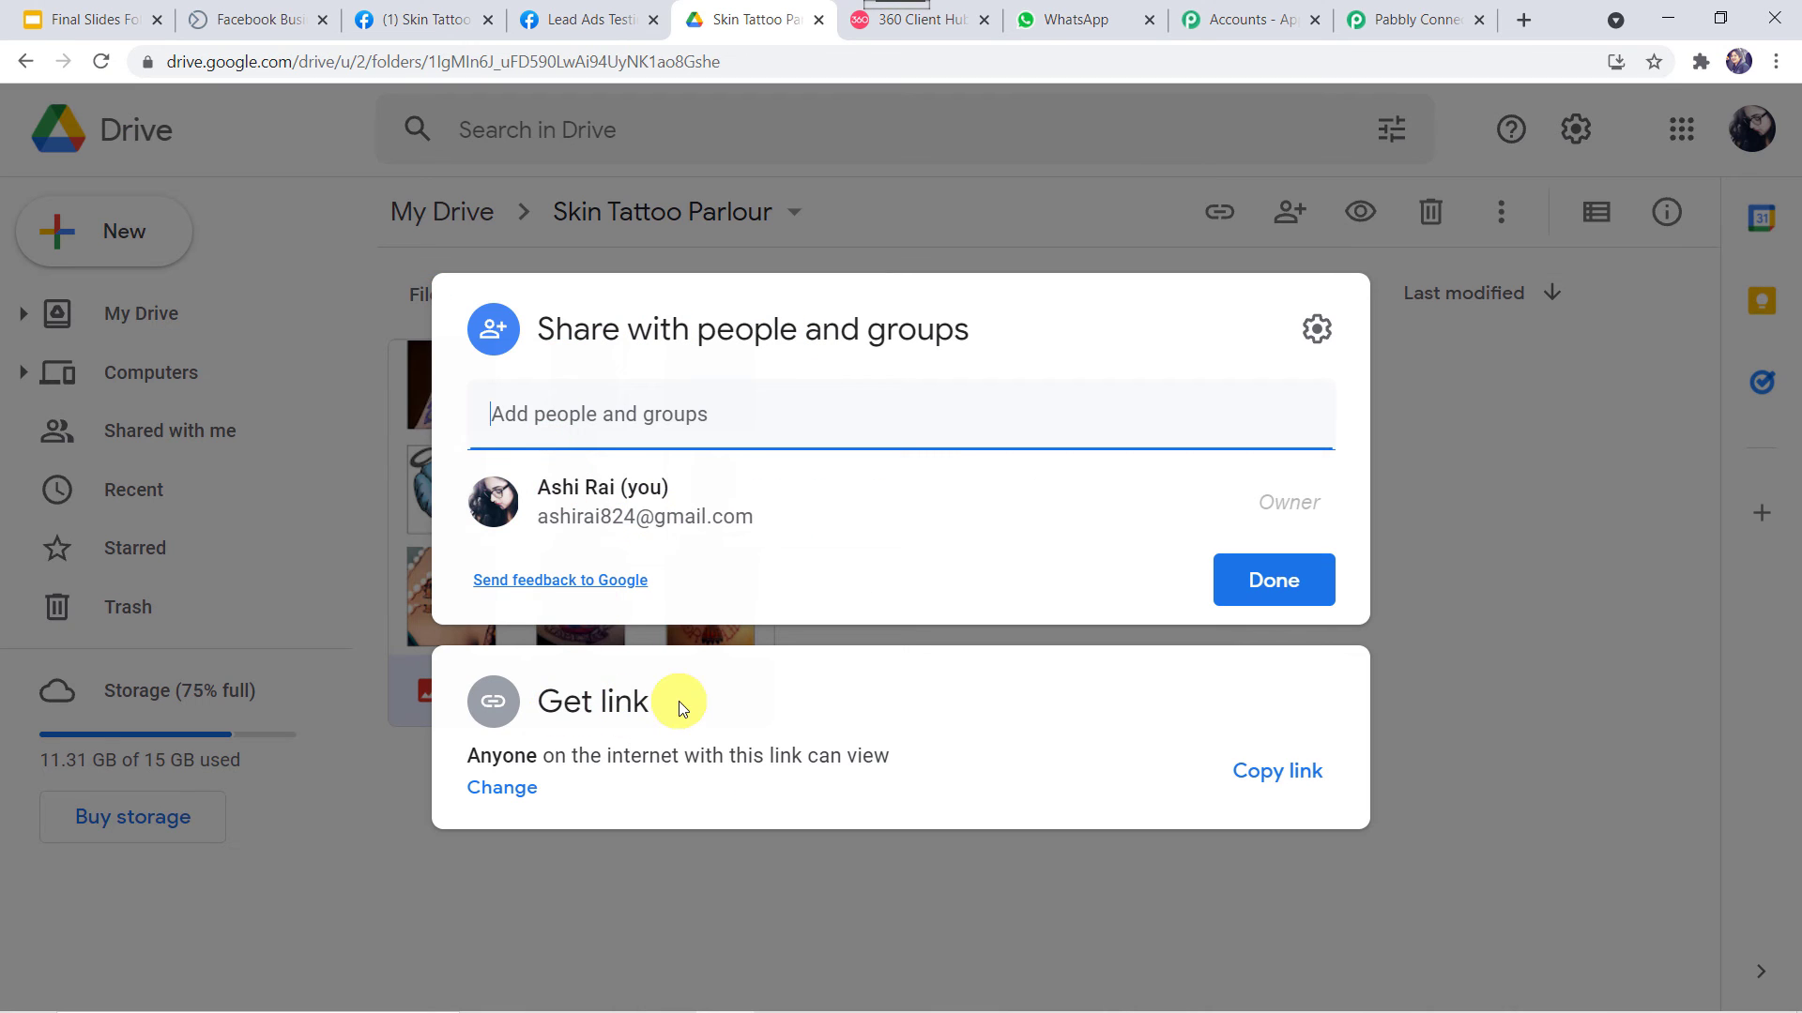
pyautogui.click(1281, 778)
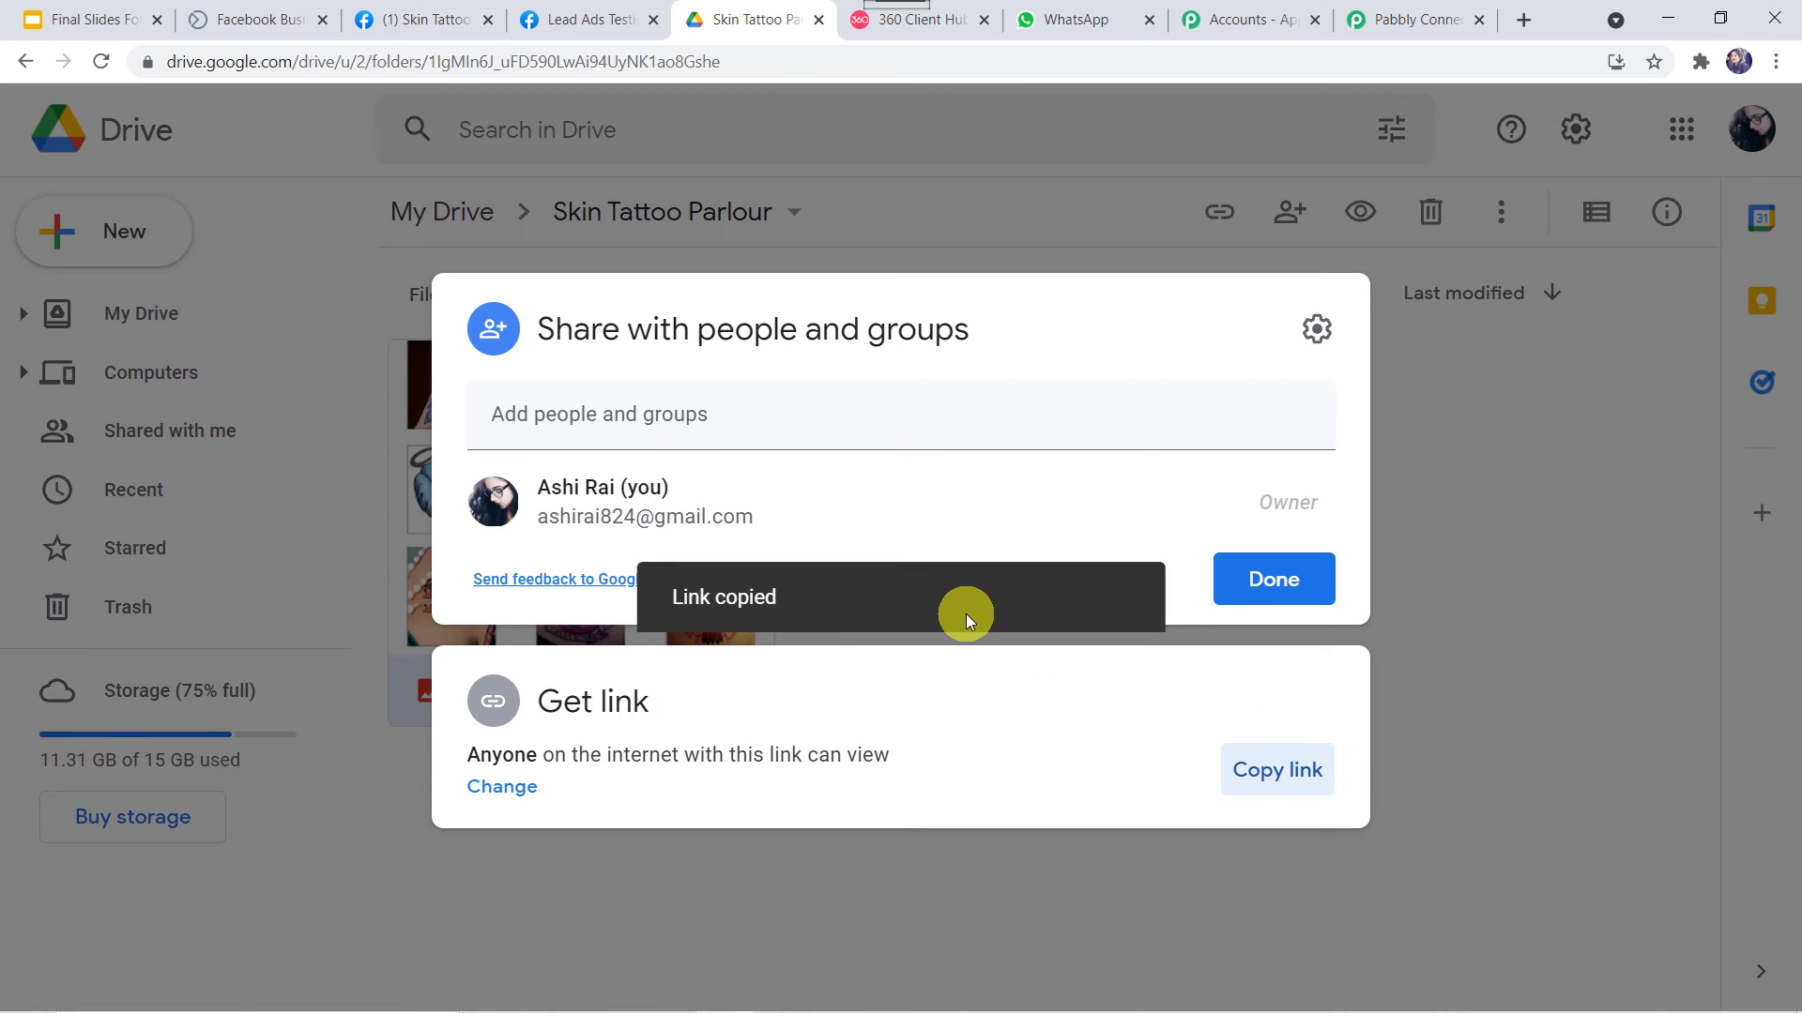
pyautogui.click(1417, 19)
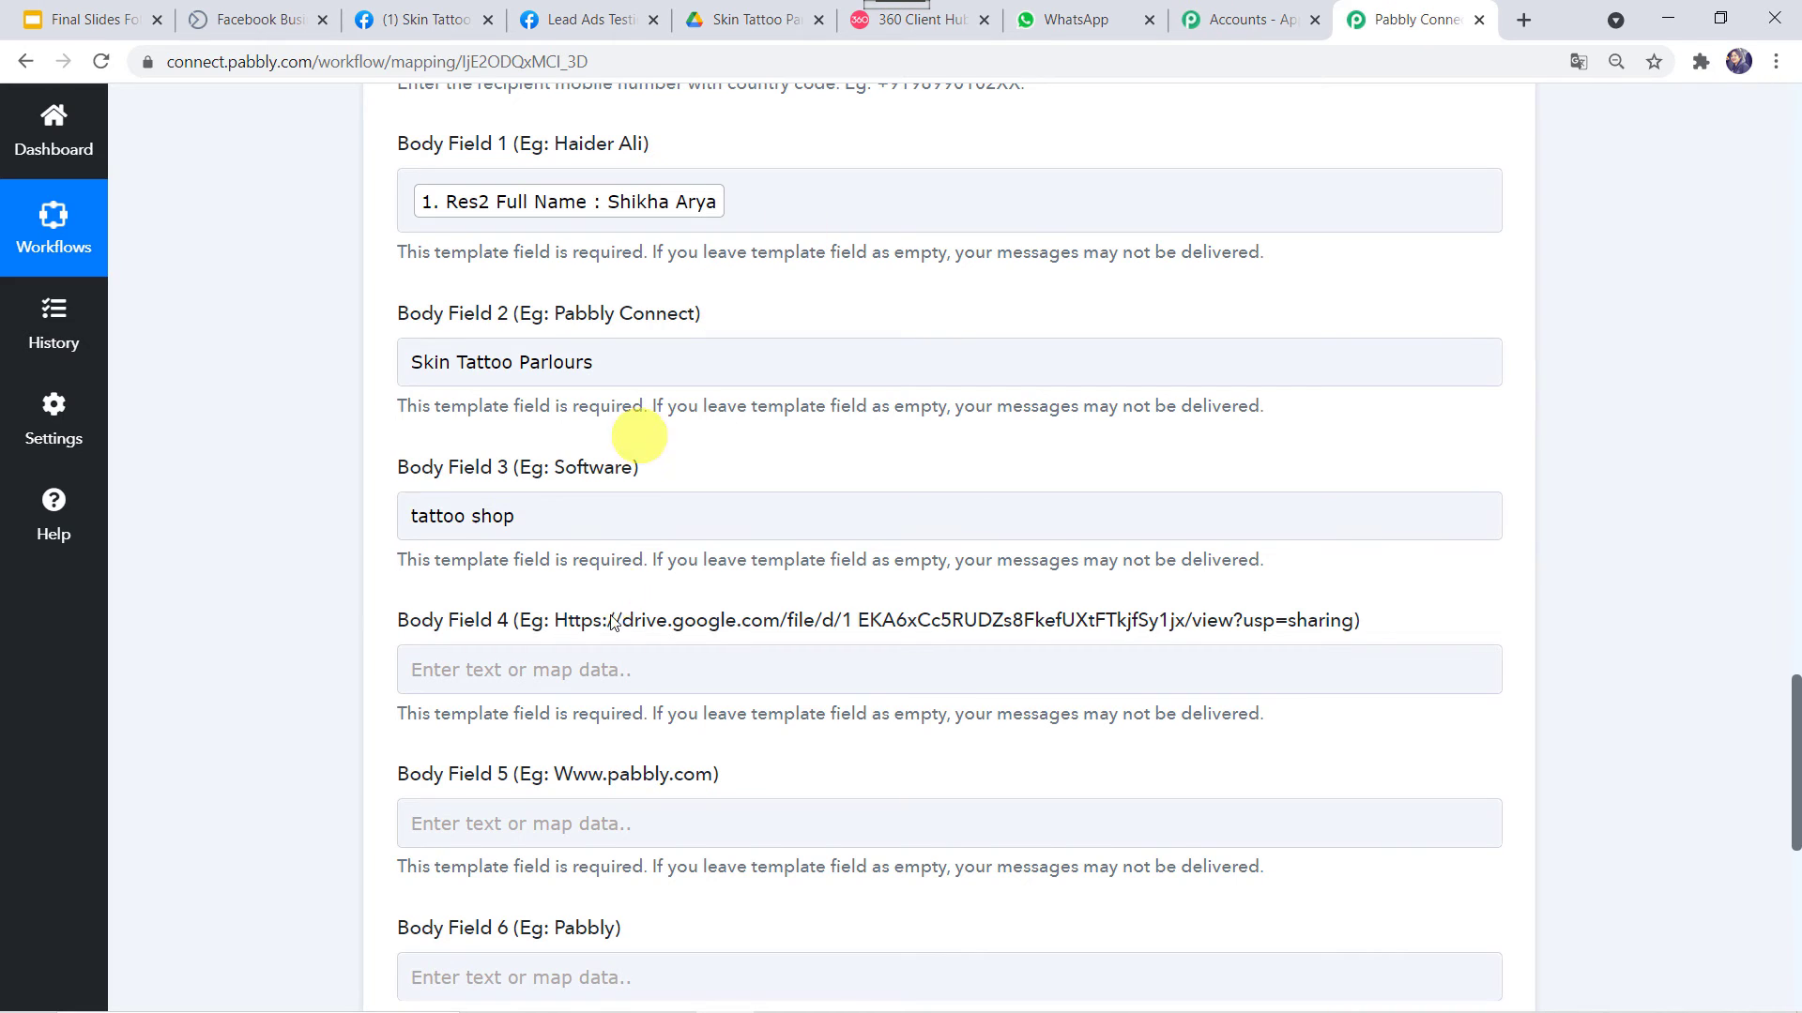
# Paste the Tattoo Brochure Google Drive link into Body Field 4
pyautogui.click(576, 689)
pyautogui.rightClick(591, 666)
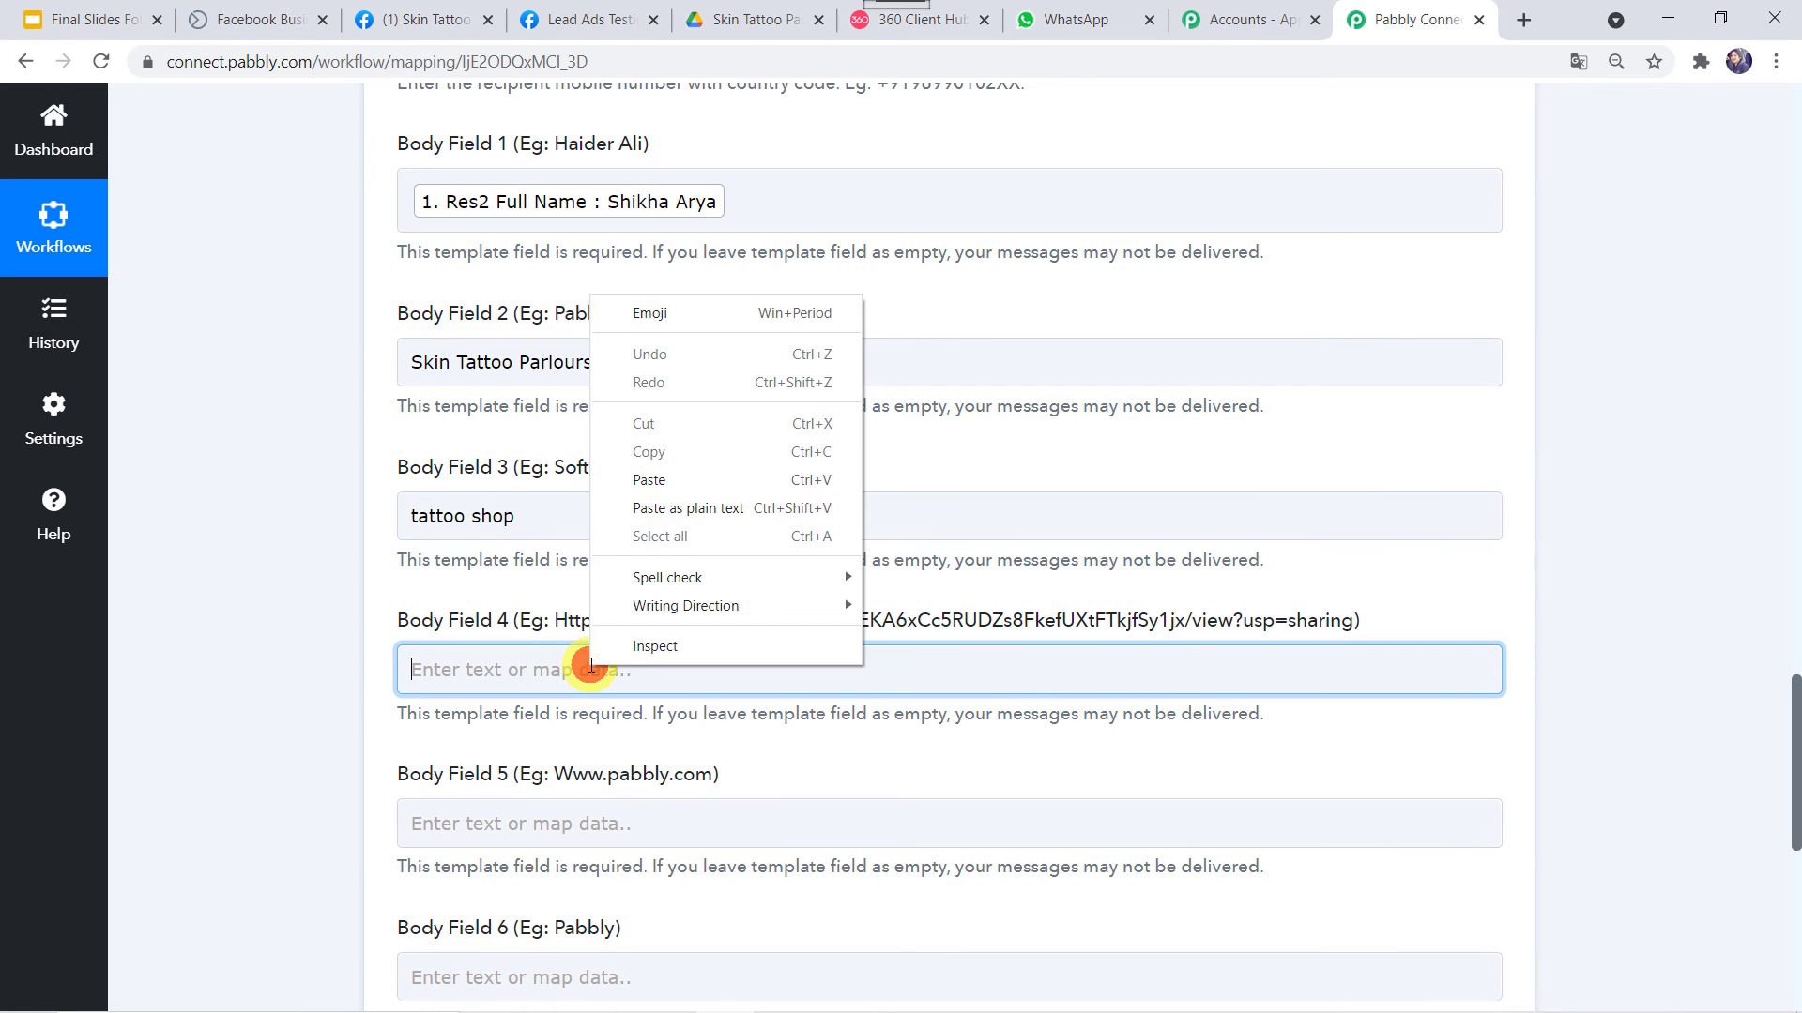
pyautogui.click(640, 479)
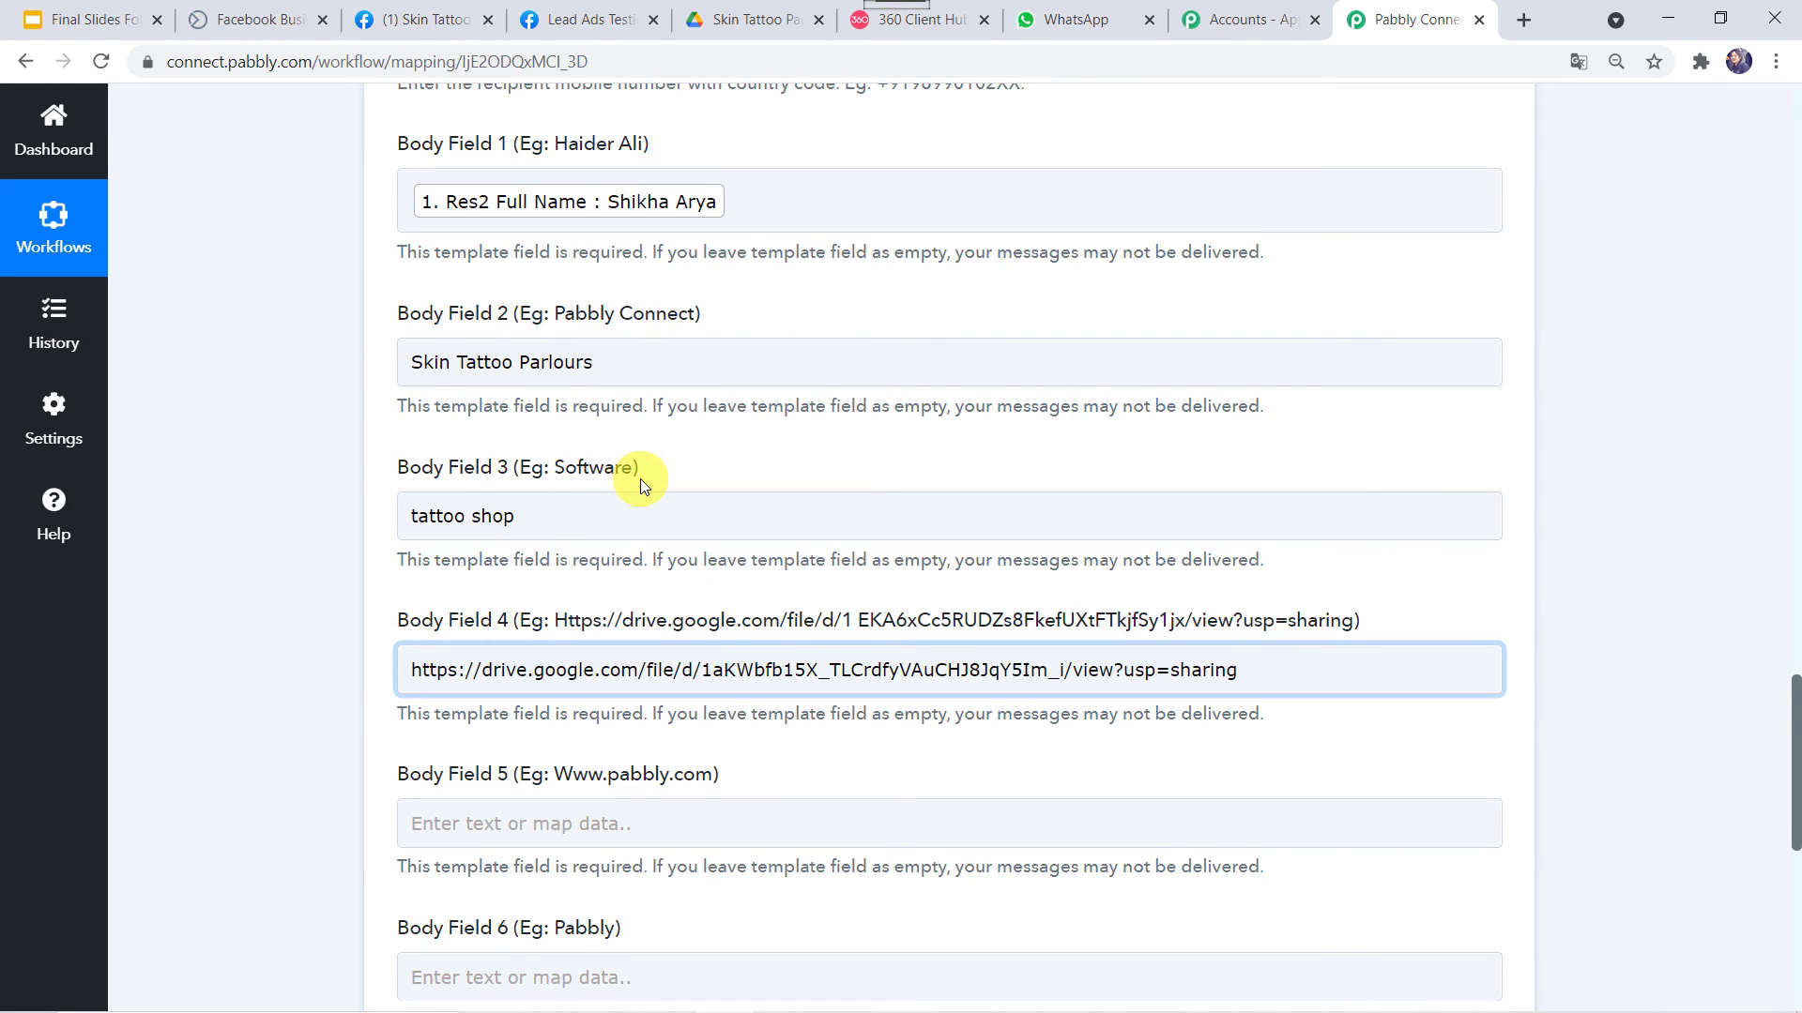
pyautogui.scroll(-2, 640, 479)
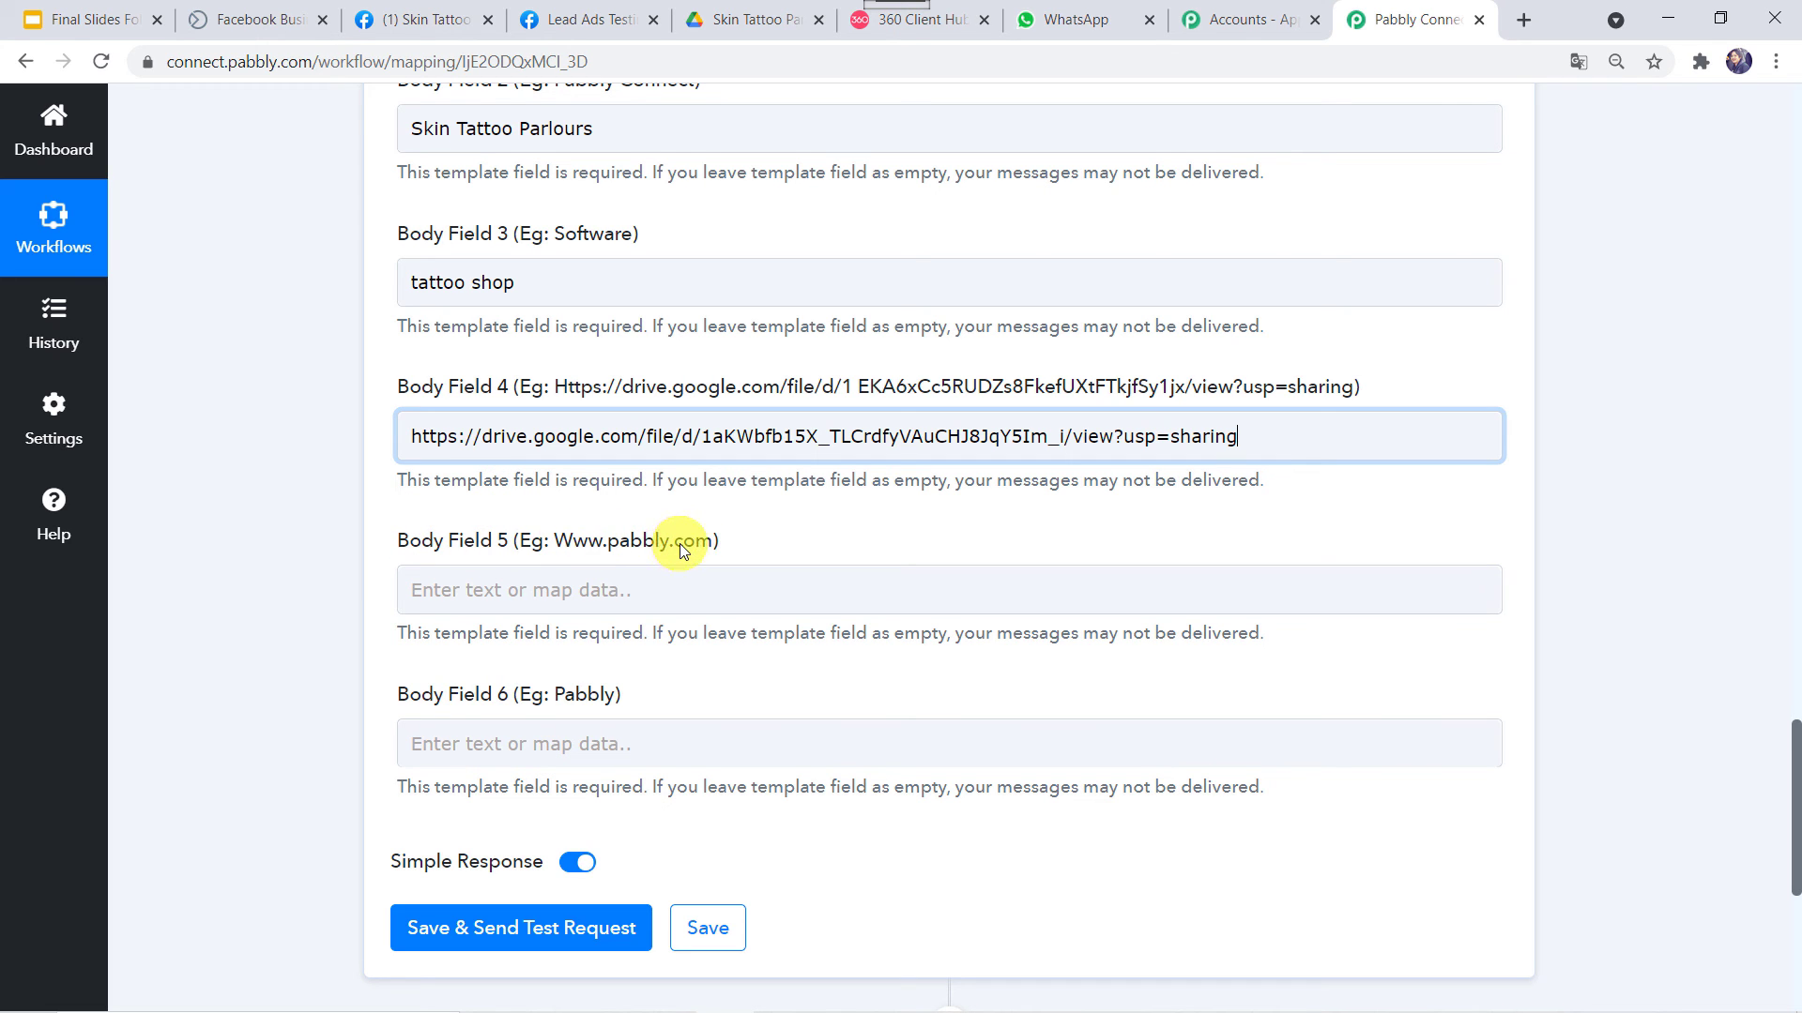
# Copy the Skin Tattoo Parlours Facebook page URL and paste it into Body Field 5
pyautogui.click(955, 27)
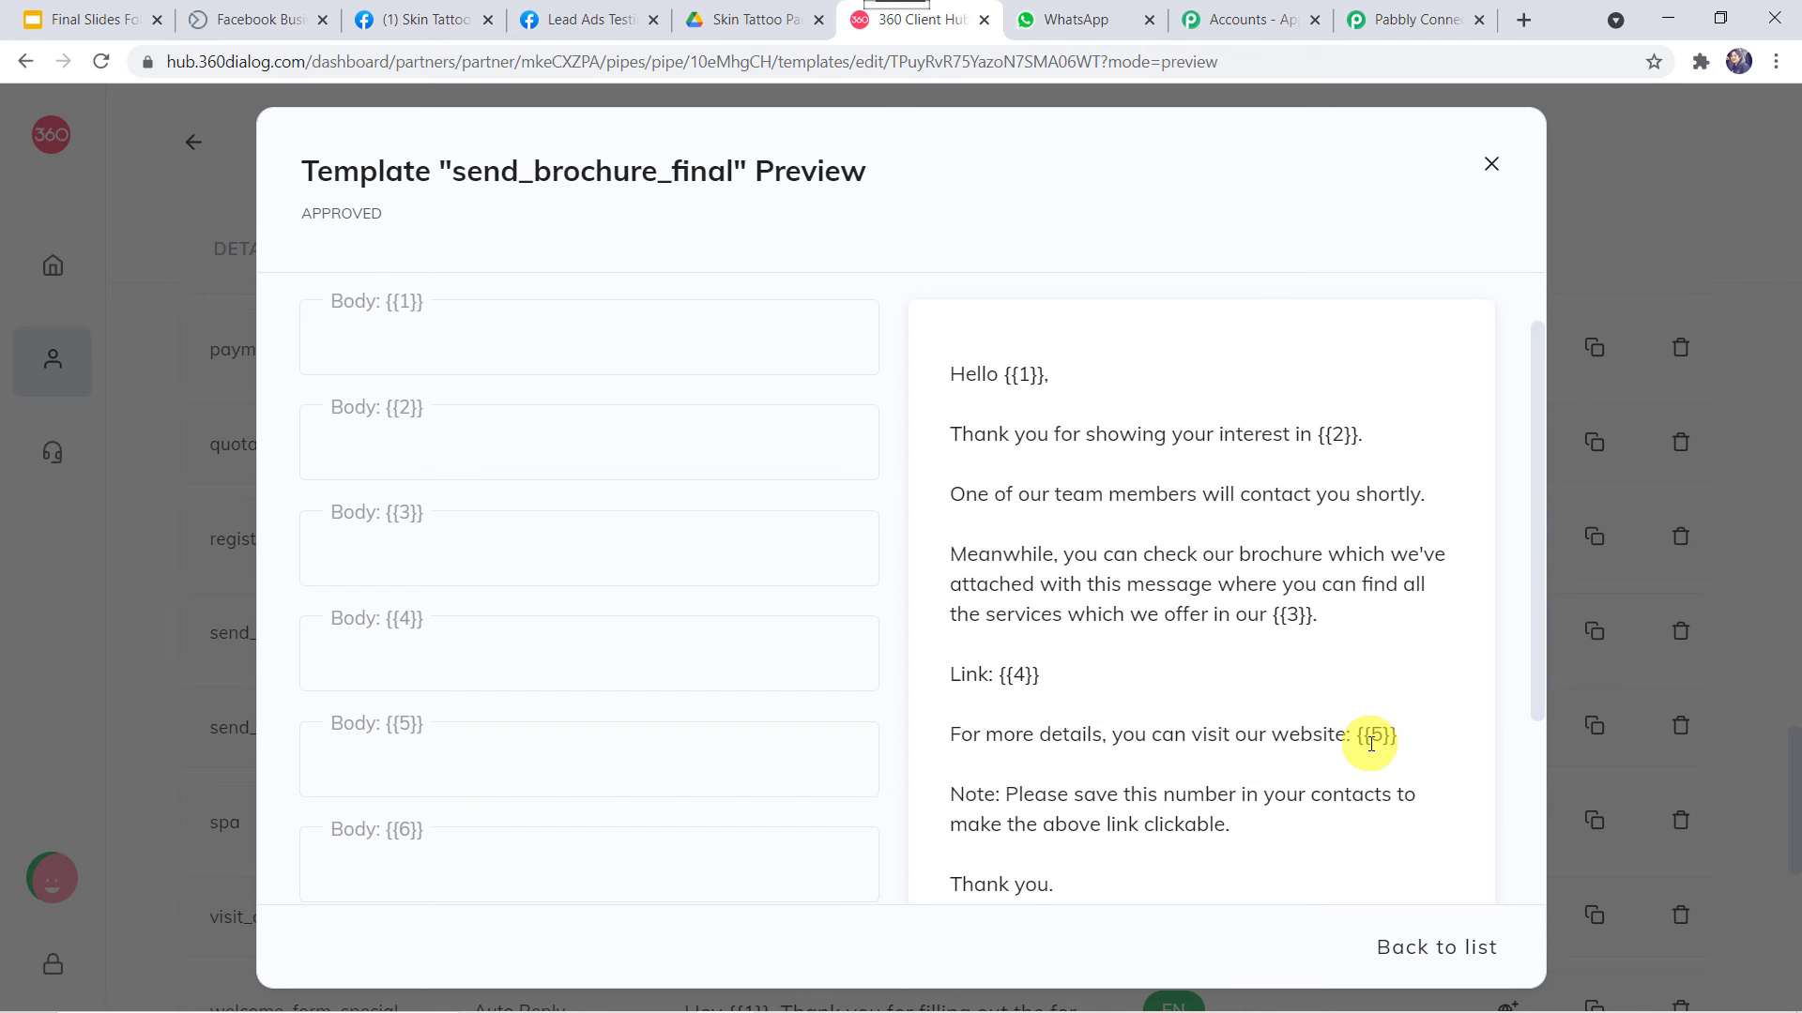
pyautogui.click(418, 20)
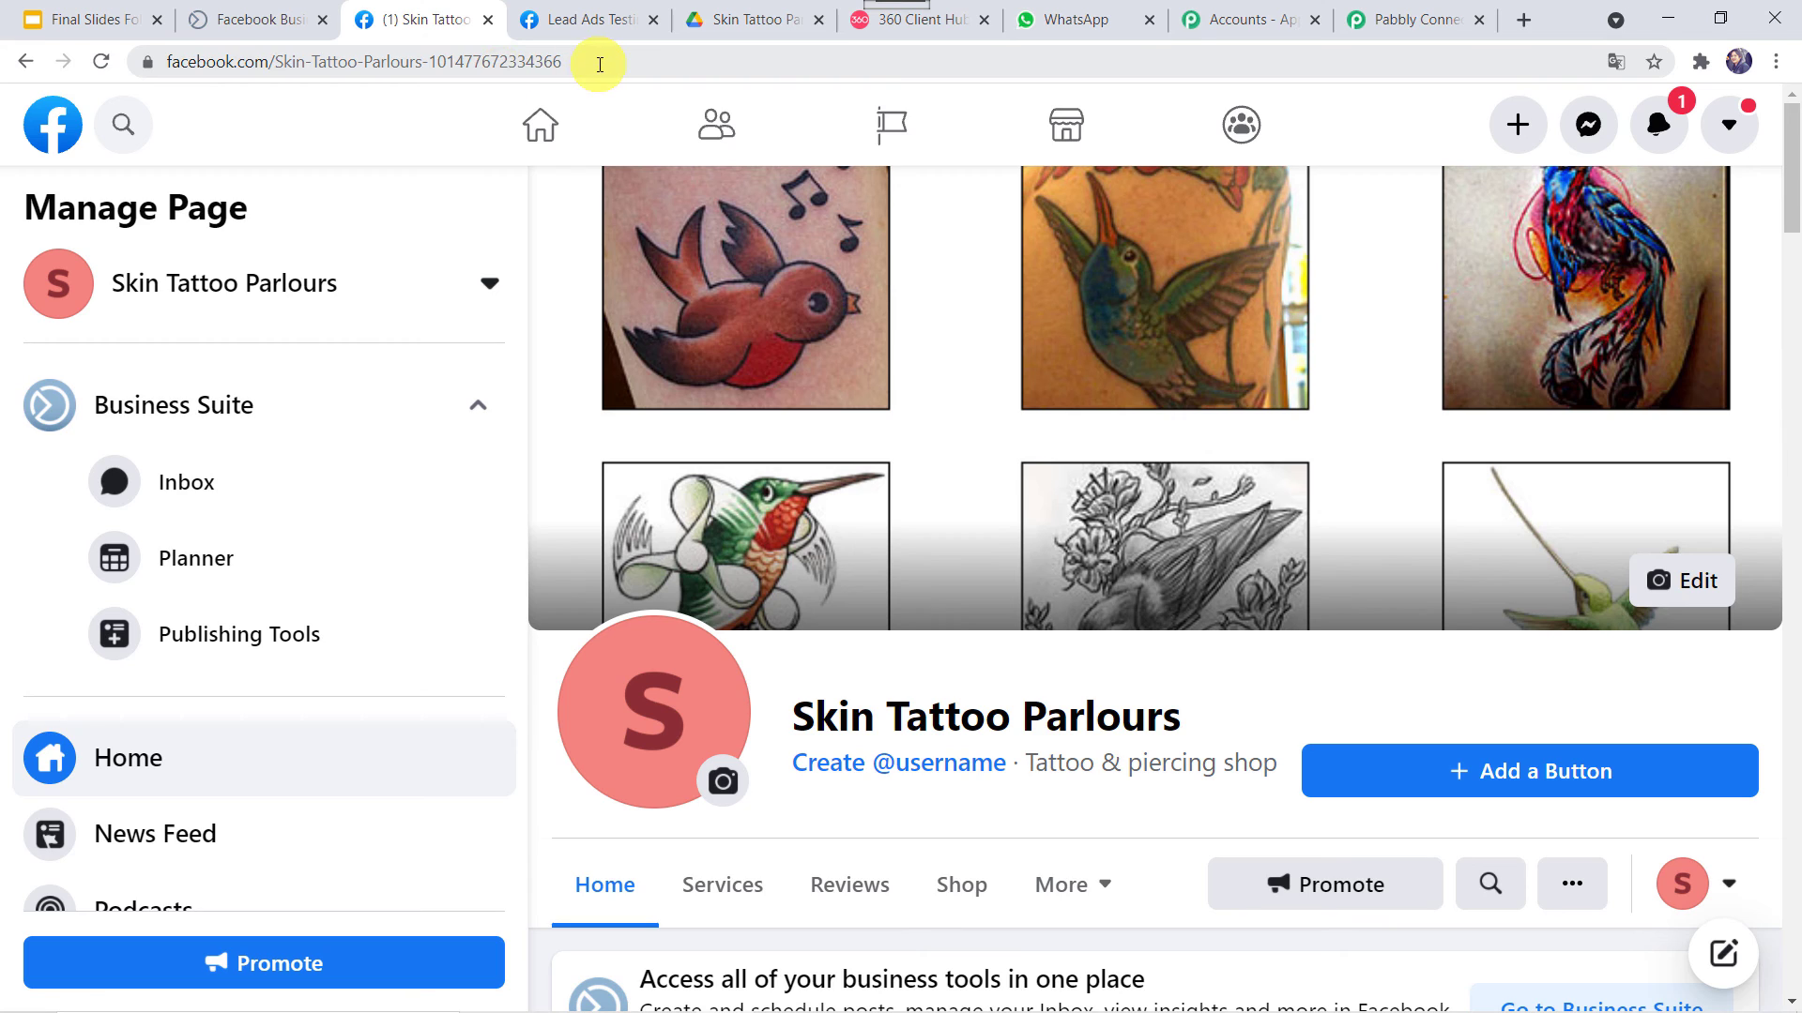
pyautogui.click(598, 64)
pyautogui.hotkey('ctrl', 'c')
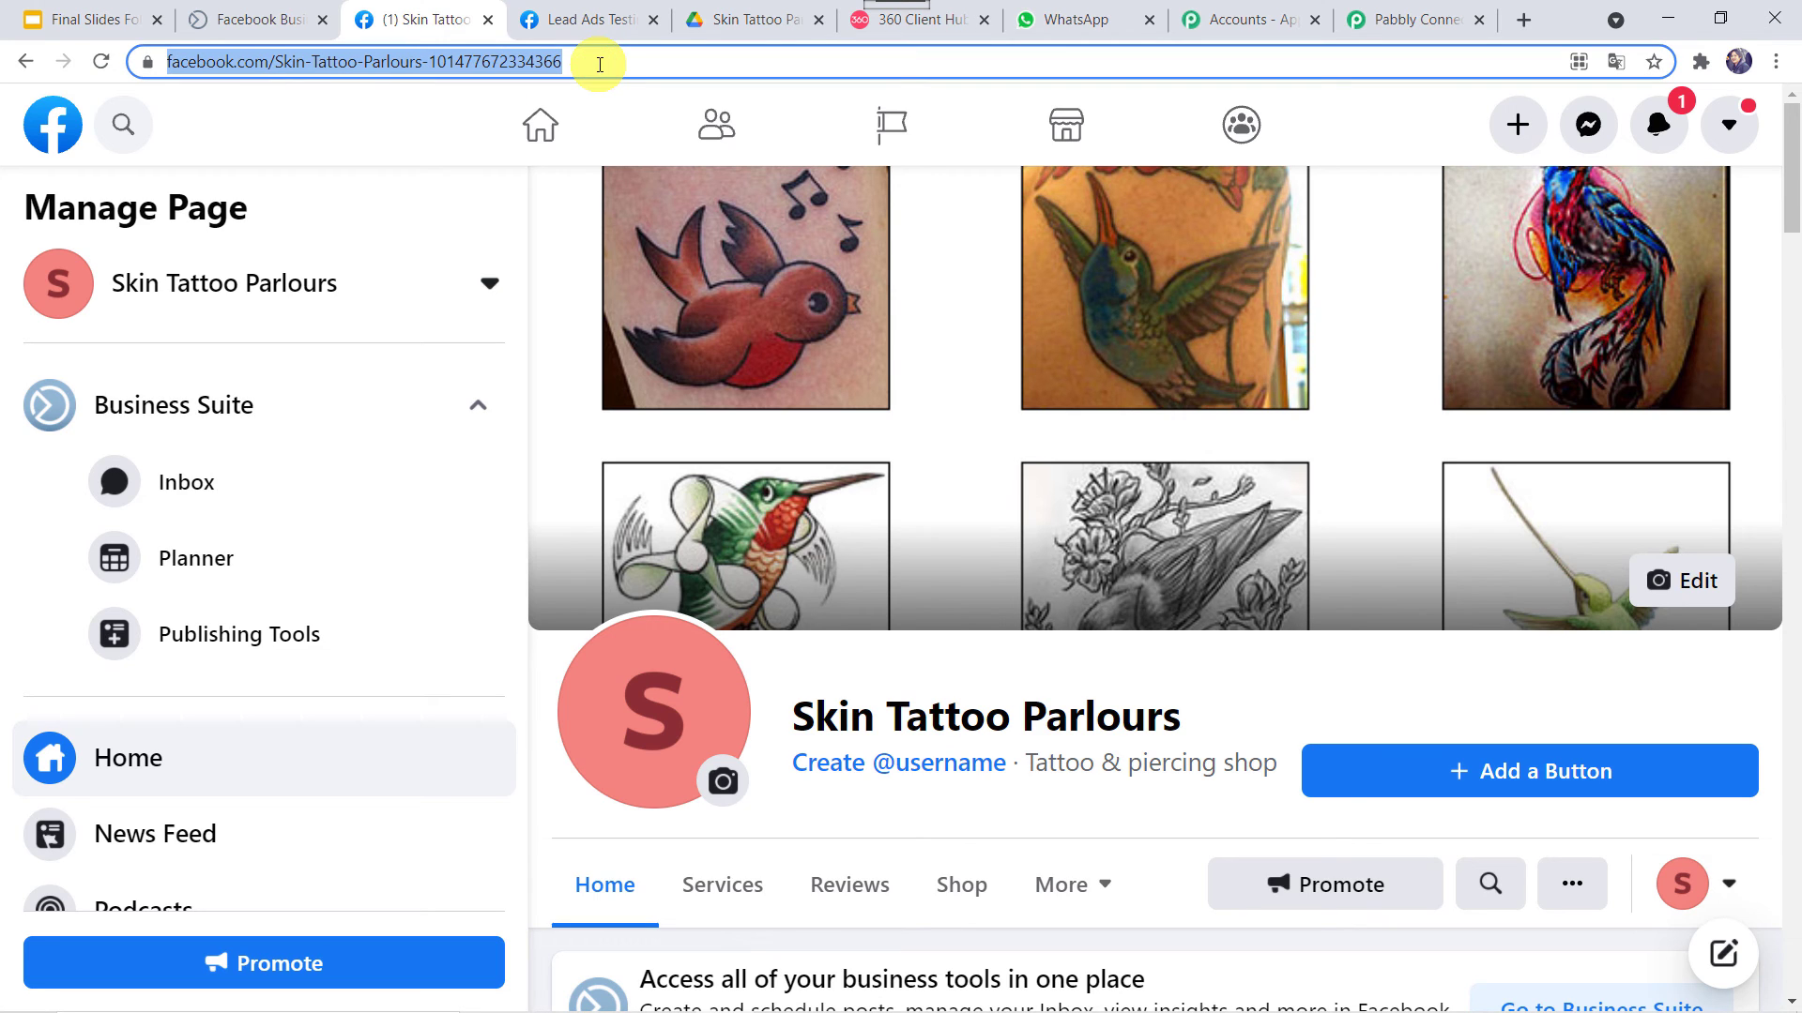
pyautogui.click(1419, 15)
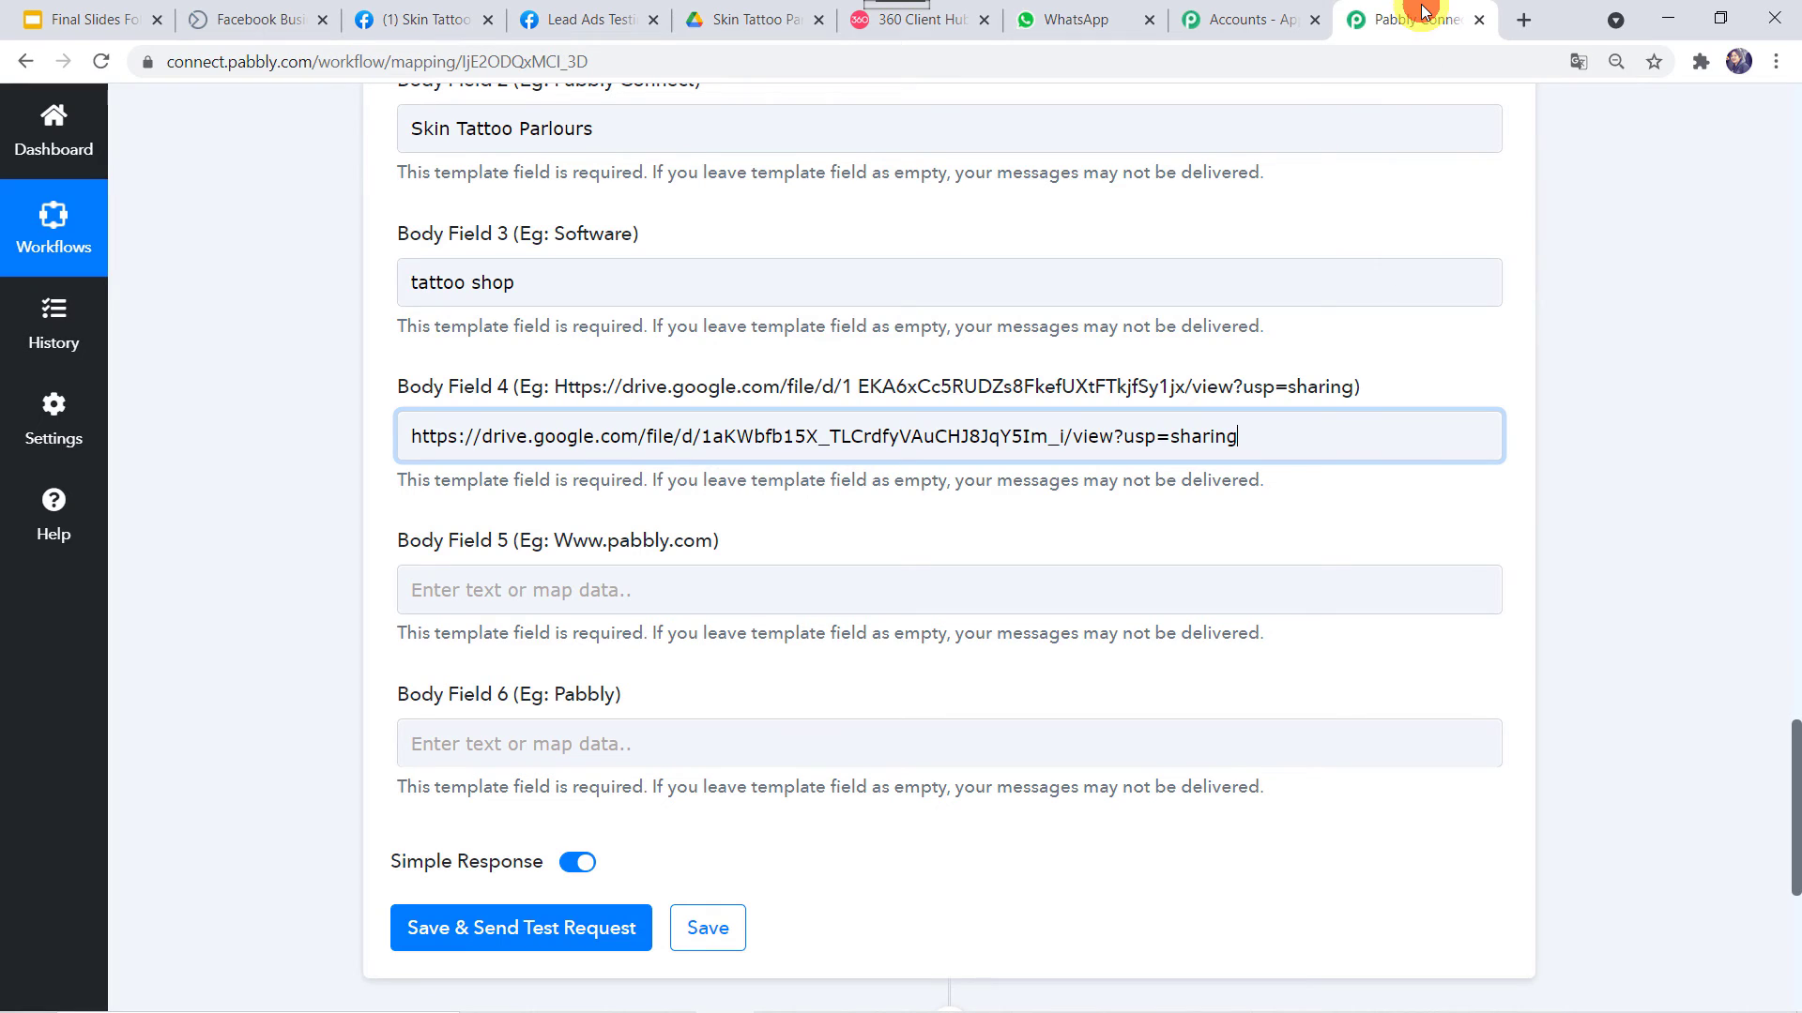
pyautogui.click(546, 589)
pyautogui.hotkey('ctrl', 'v')
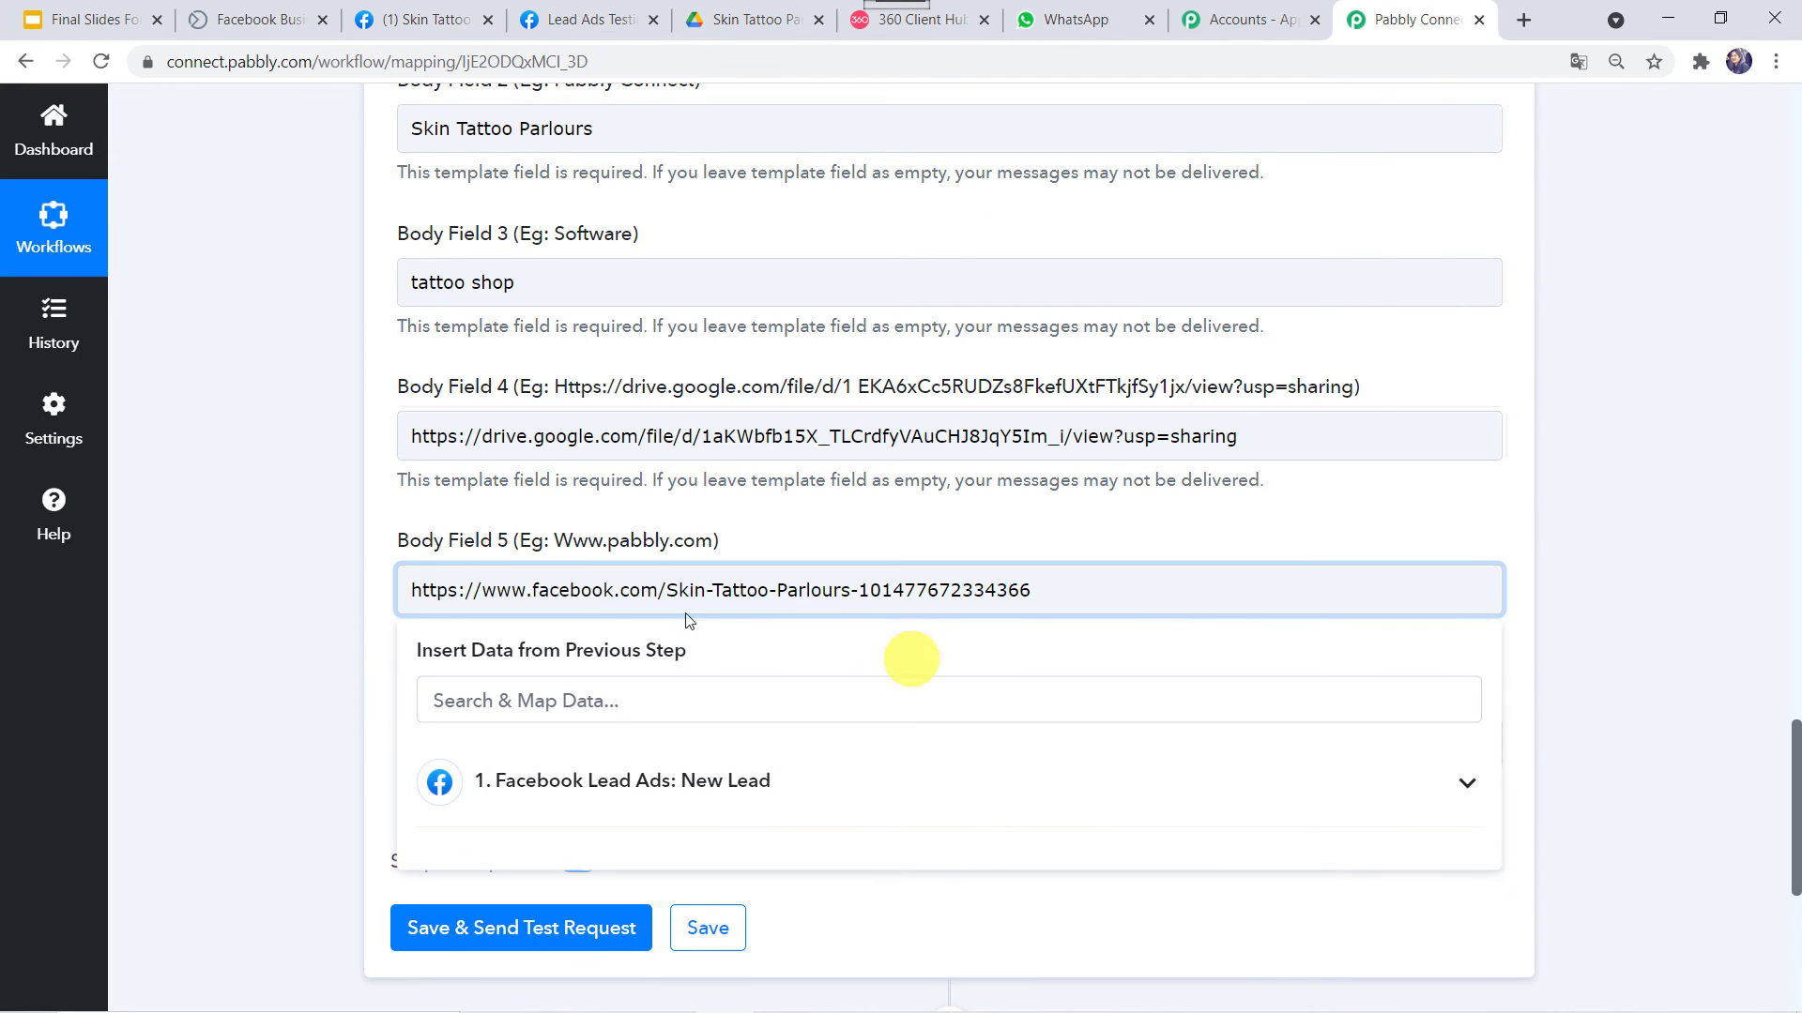
pyautogui.click(370, 637)
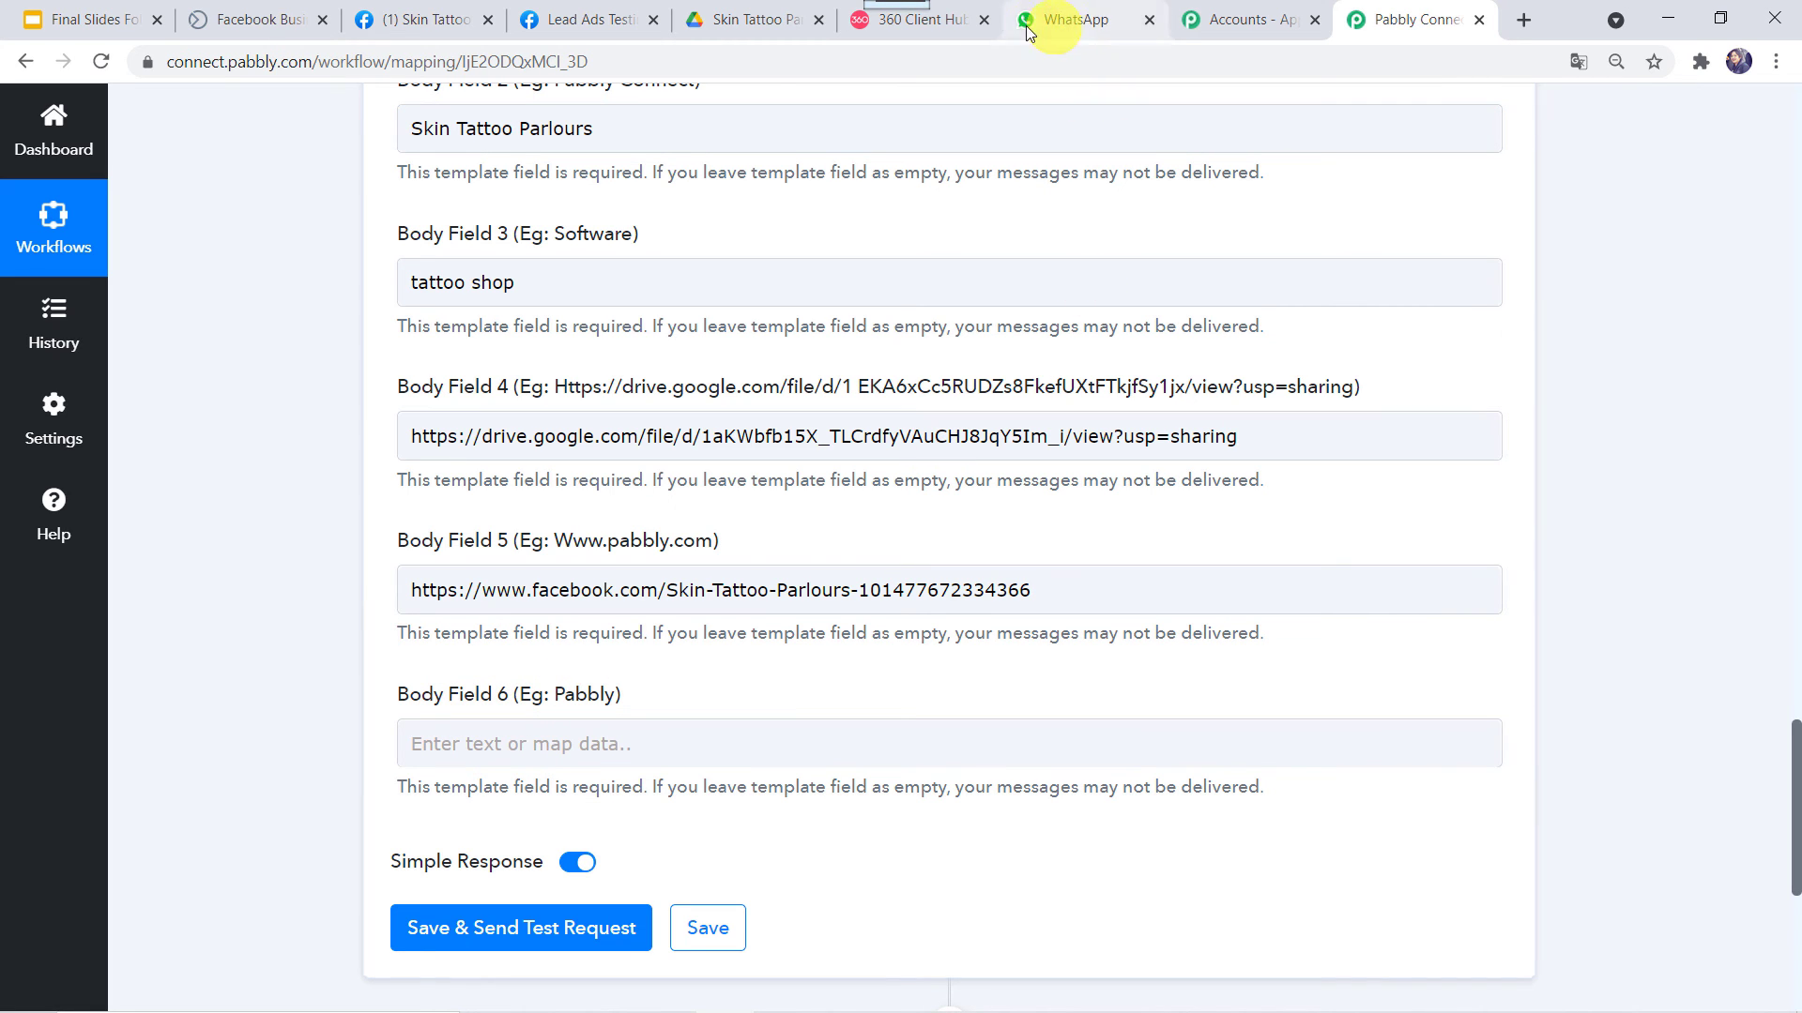
# Compare the rest of the send_brochure_final preview against the filled body fields
pyautogui.click(950, 21)
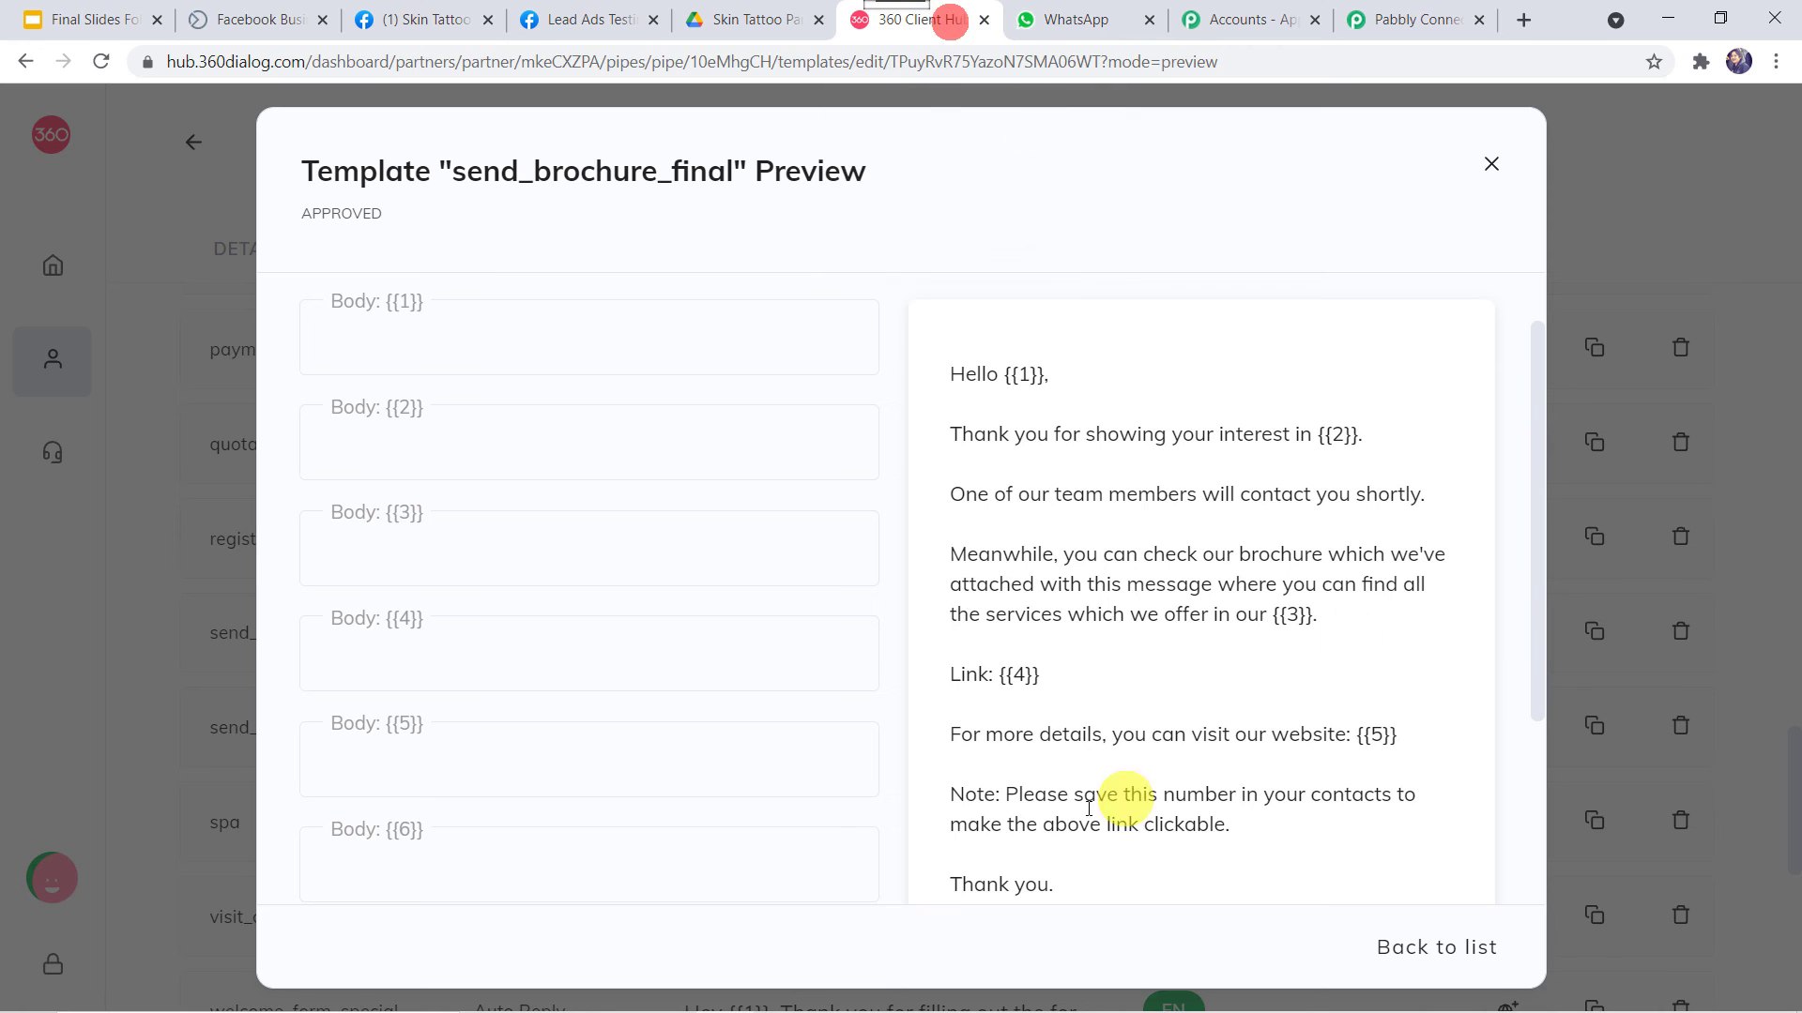
pyautogui.scroll(-3, 1032, 657)
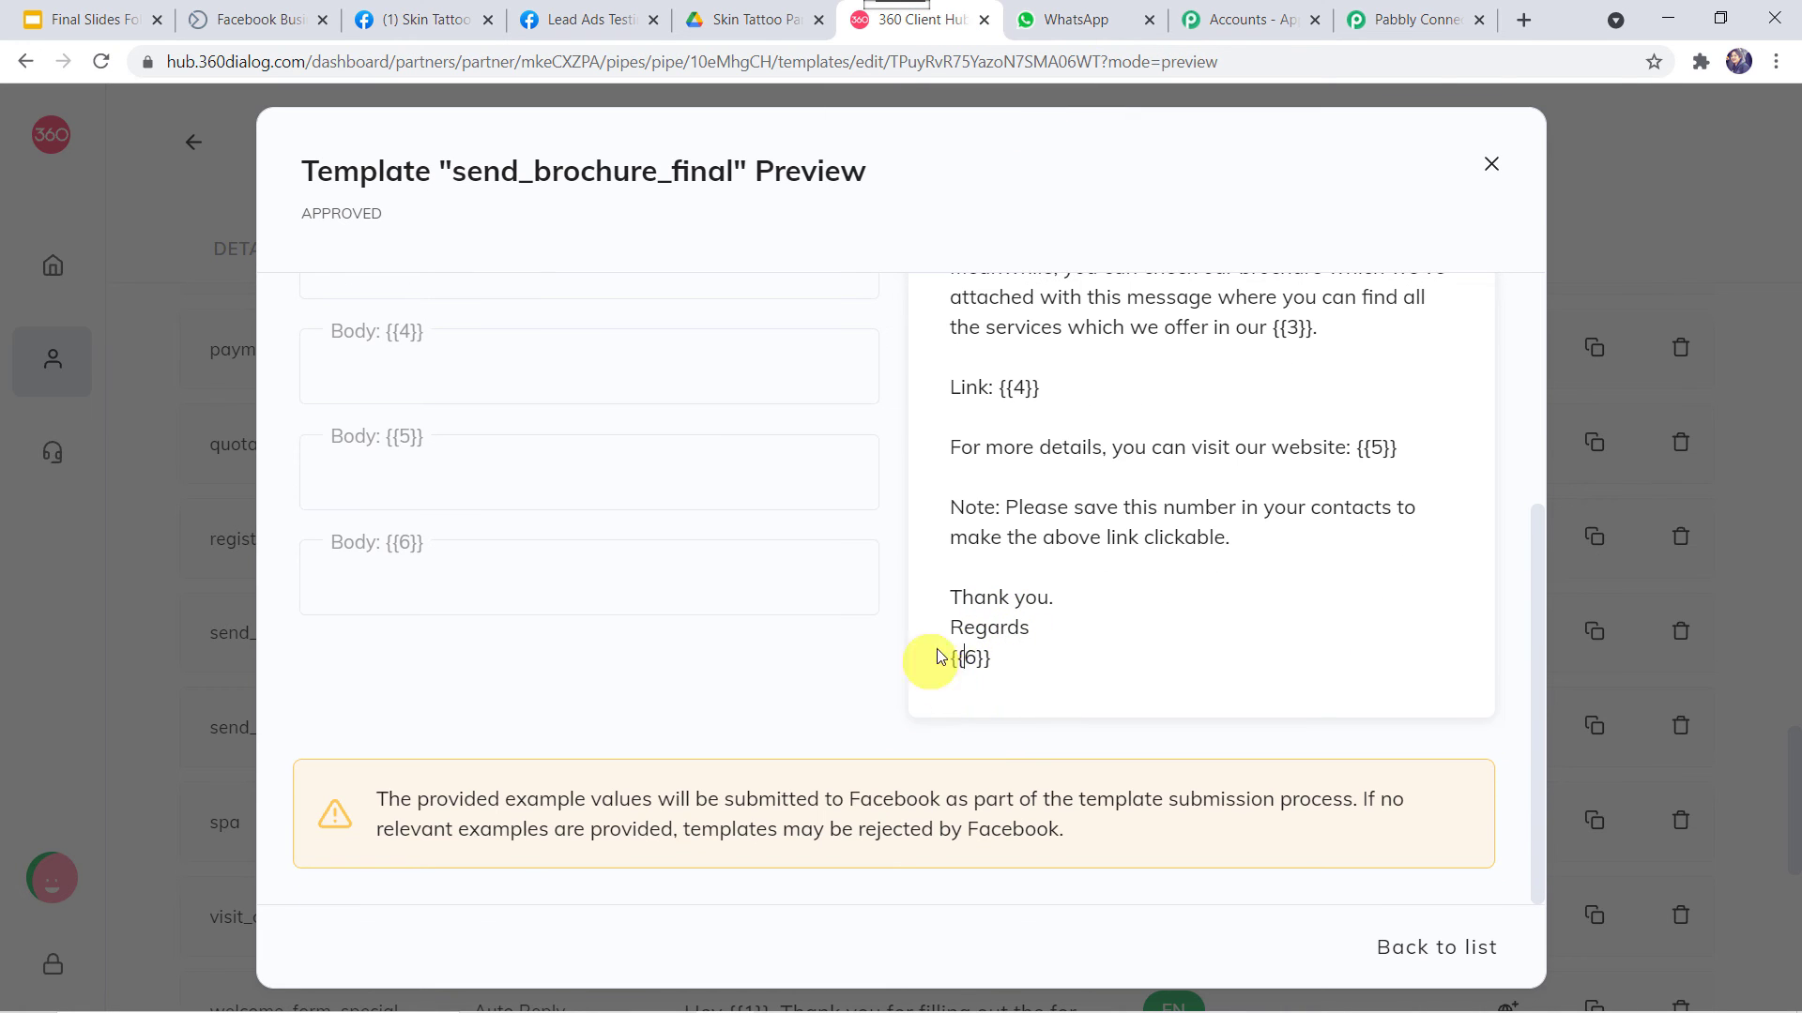
pyautogui.click(1389, 21)
pyautogui.scroll(-1, 817, 235)
pyautogui.scroll(1, 811, 242)
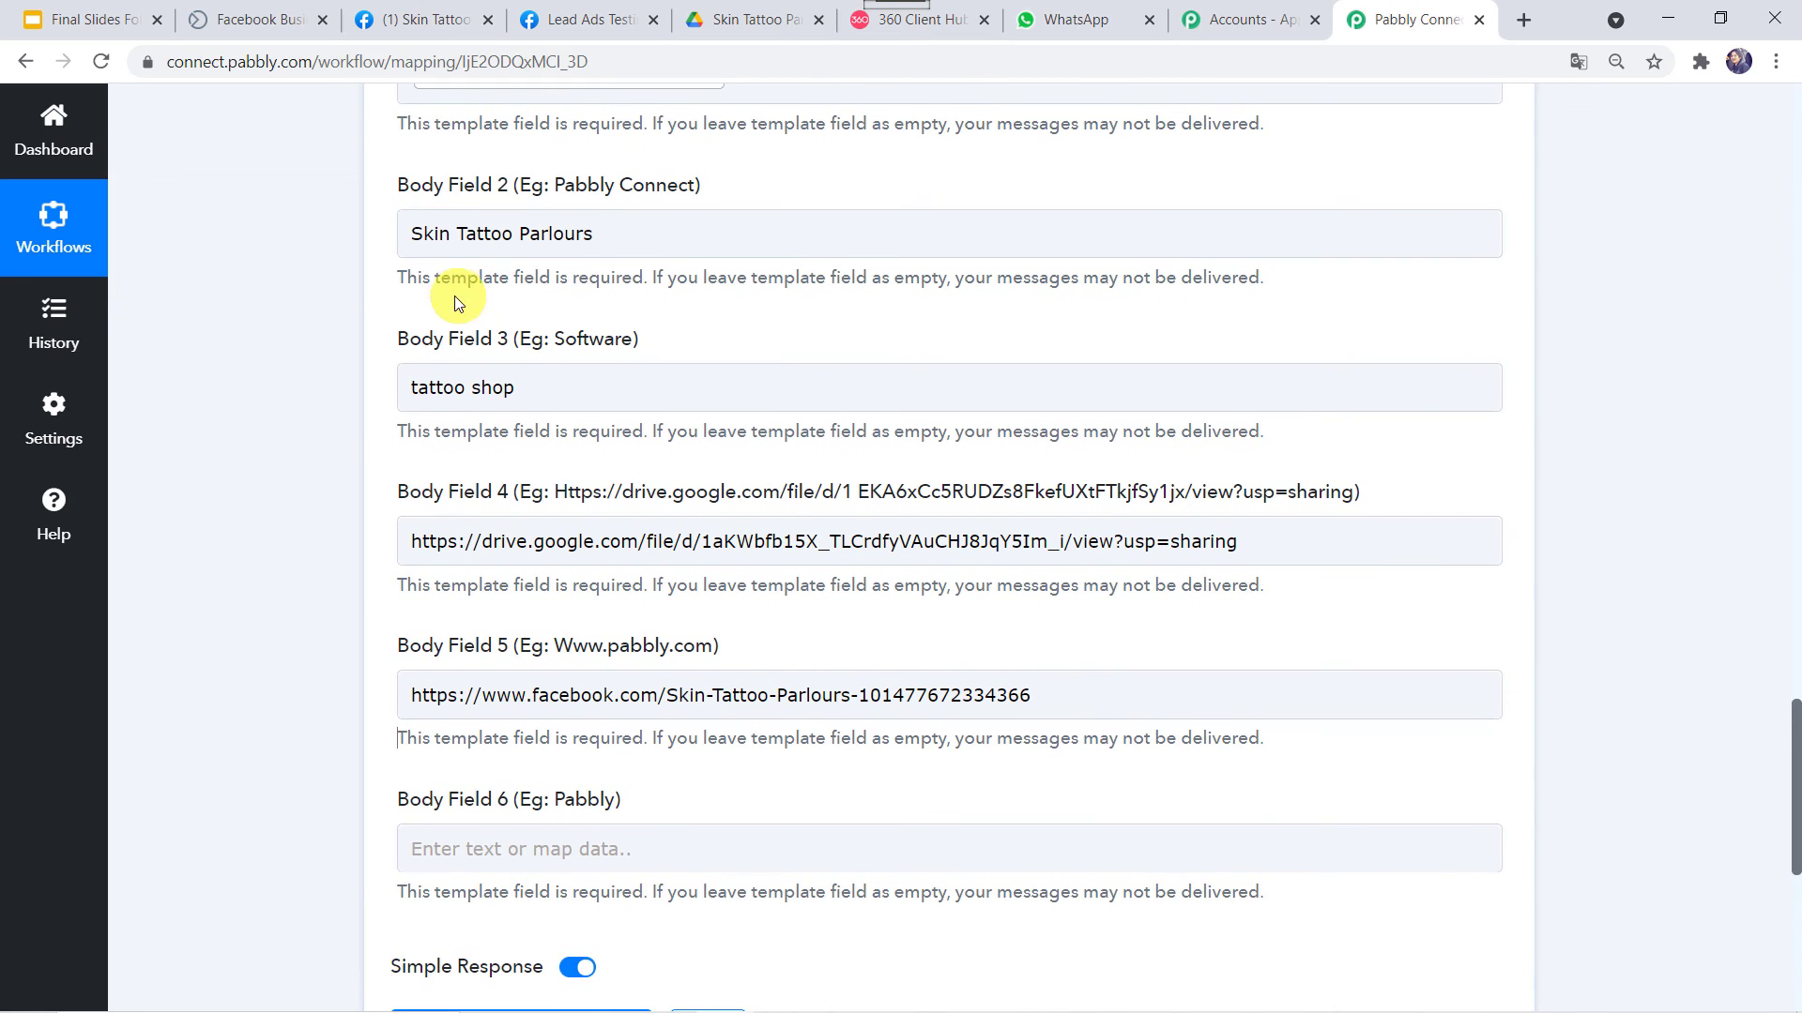
# Paste 'Skin Tattoo Parlours' from Body Field 2 into Body Field 6, then save and send a test request
pyautogui.moveTo(632, 240); pyautogui.dragTo(323, 261)
pyautogui.hotkey('ctrl', 'c')
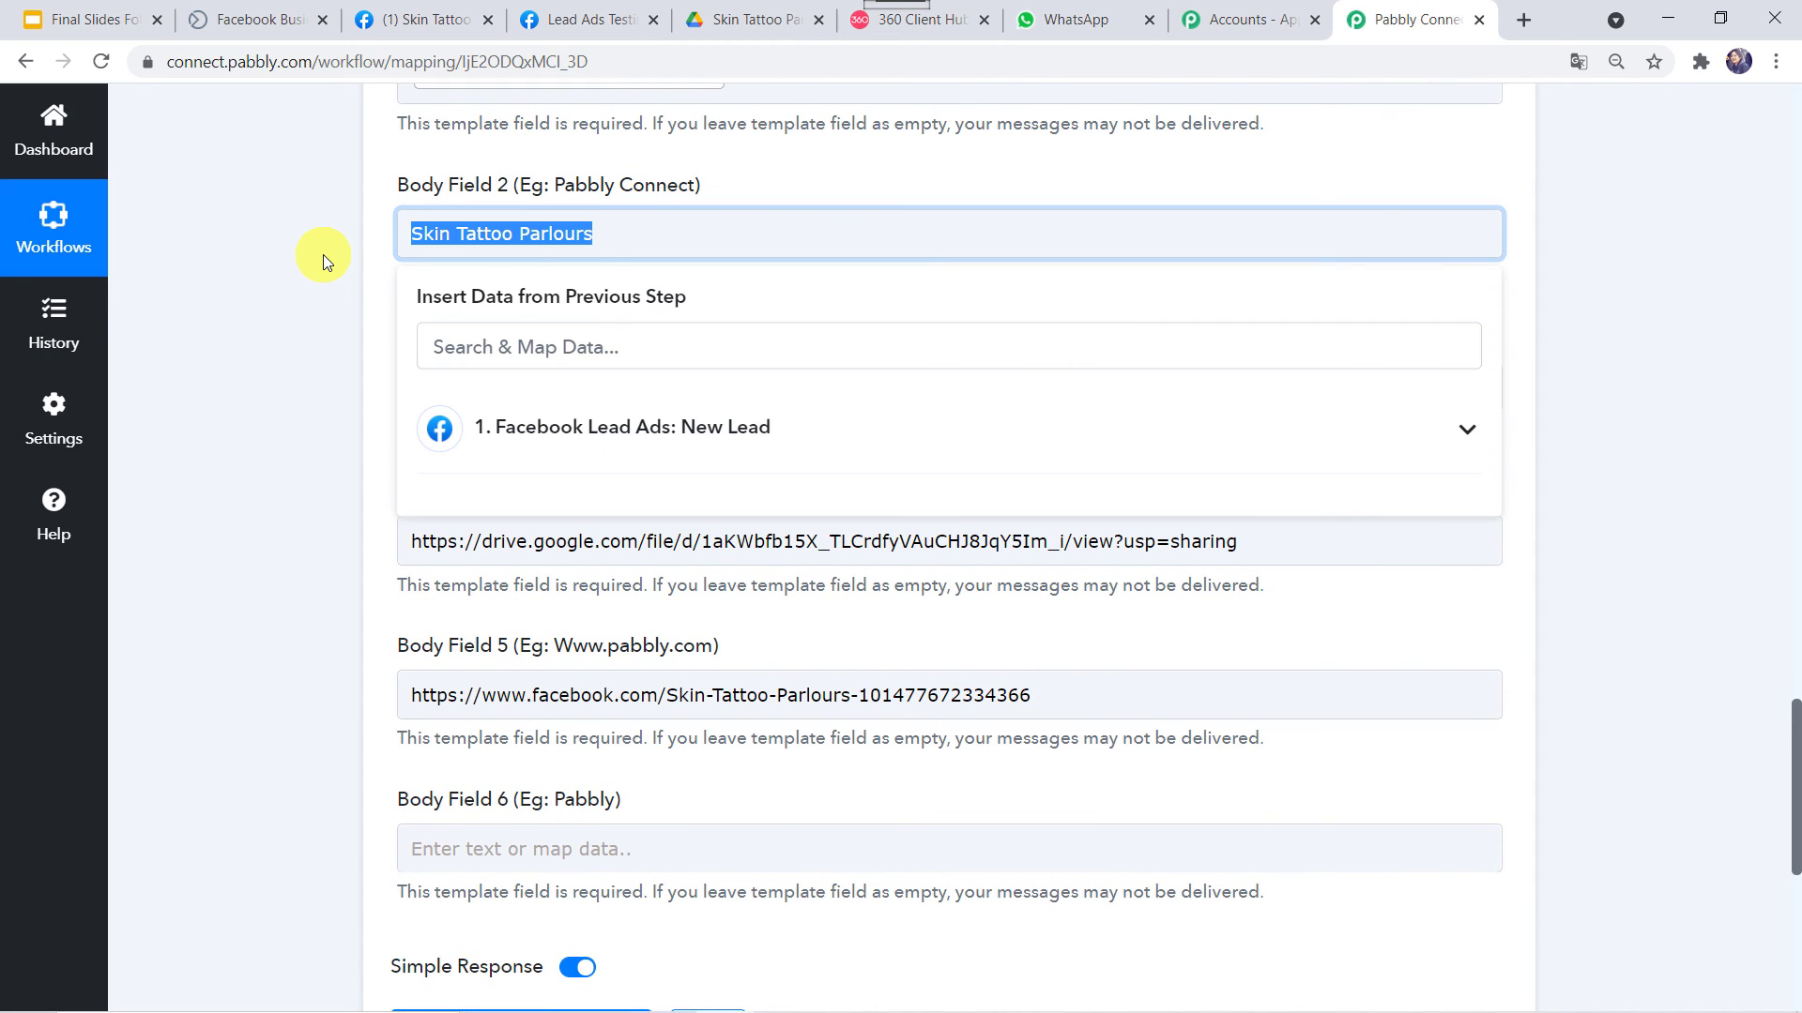
pyautogui.scroll(-8, 298, 661)
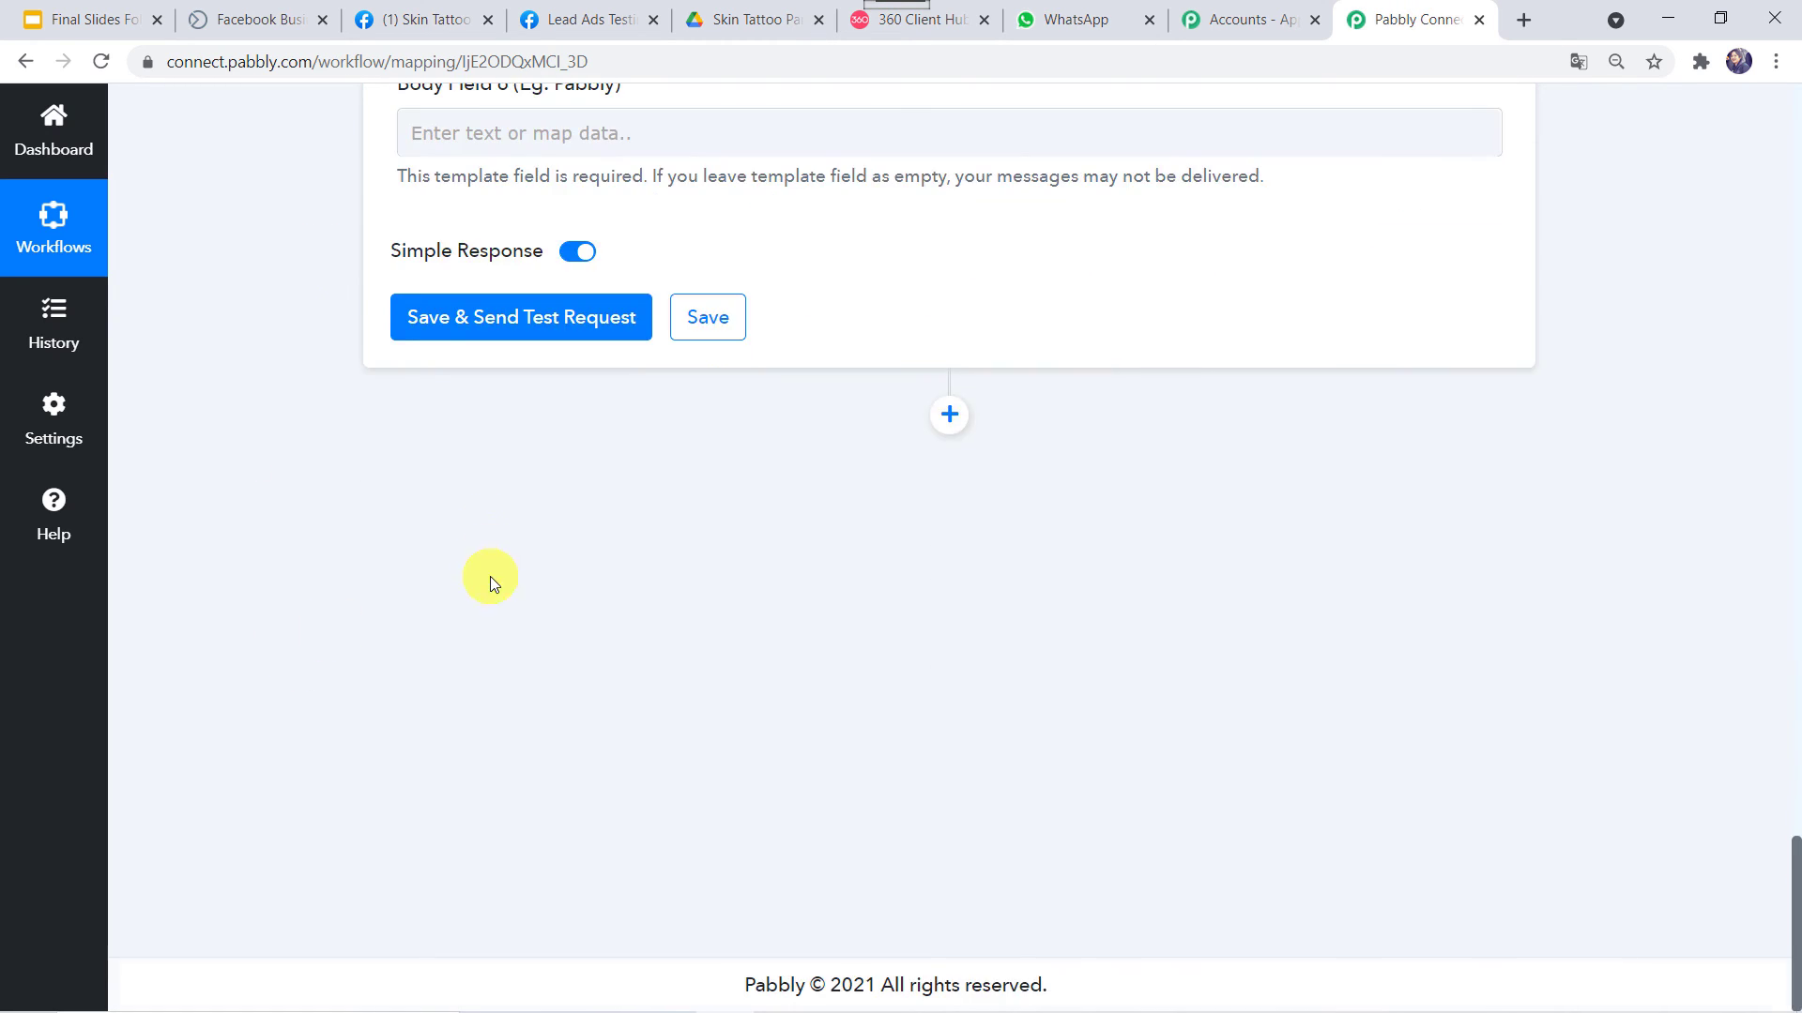
pyautogui.scroll(3, 498, 563)
pyautogui.click(508, 429)
pyautogui.hotkey('ctrl', 'v')
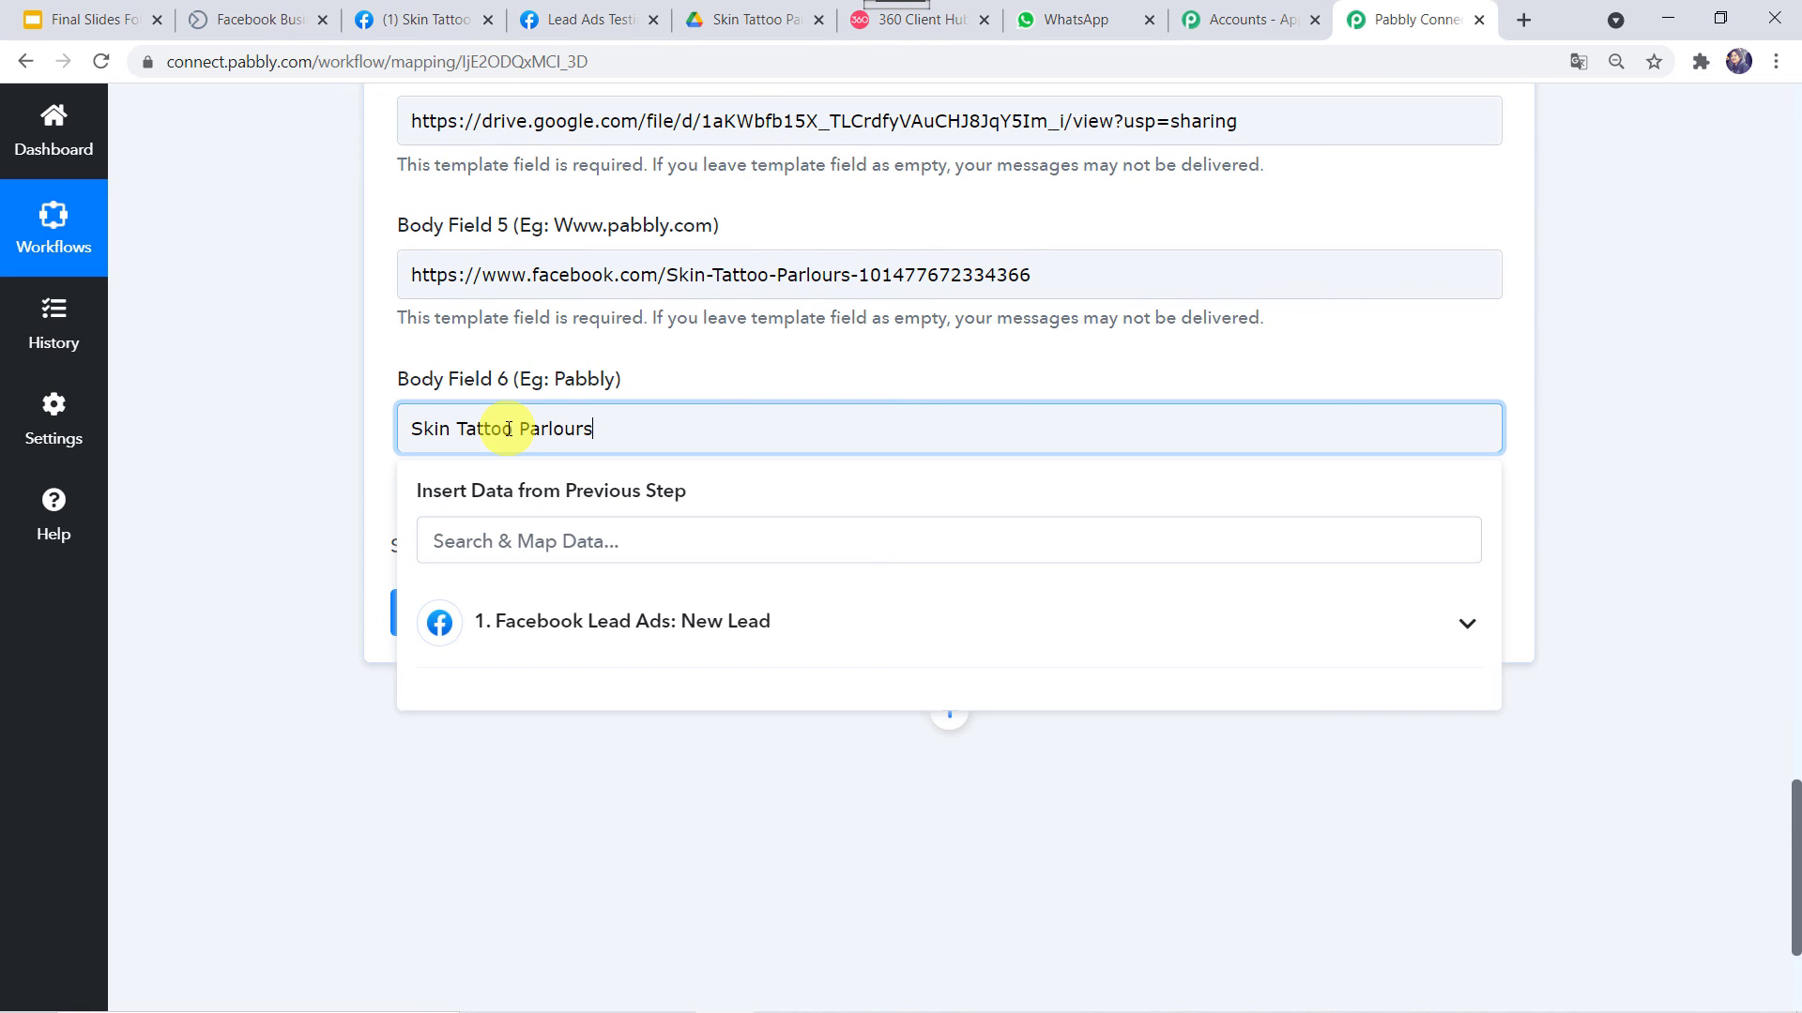
pyautogui.click(277, 509)
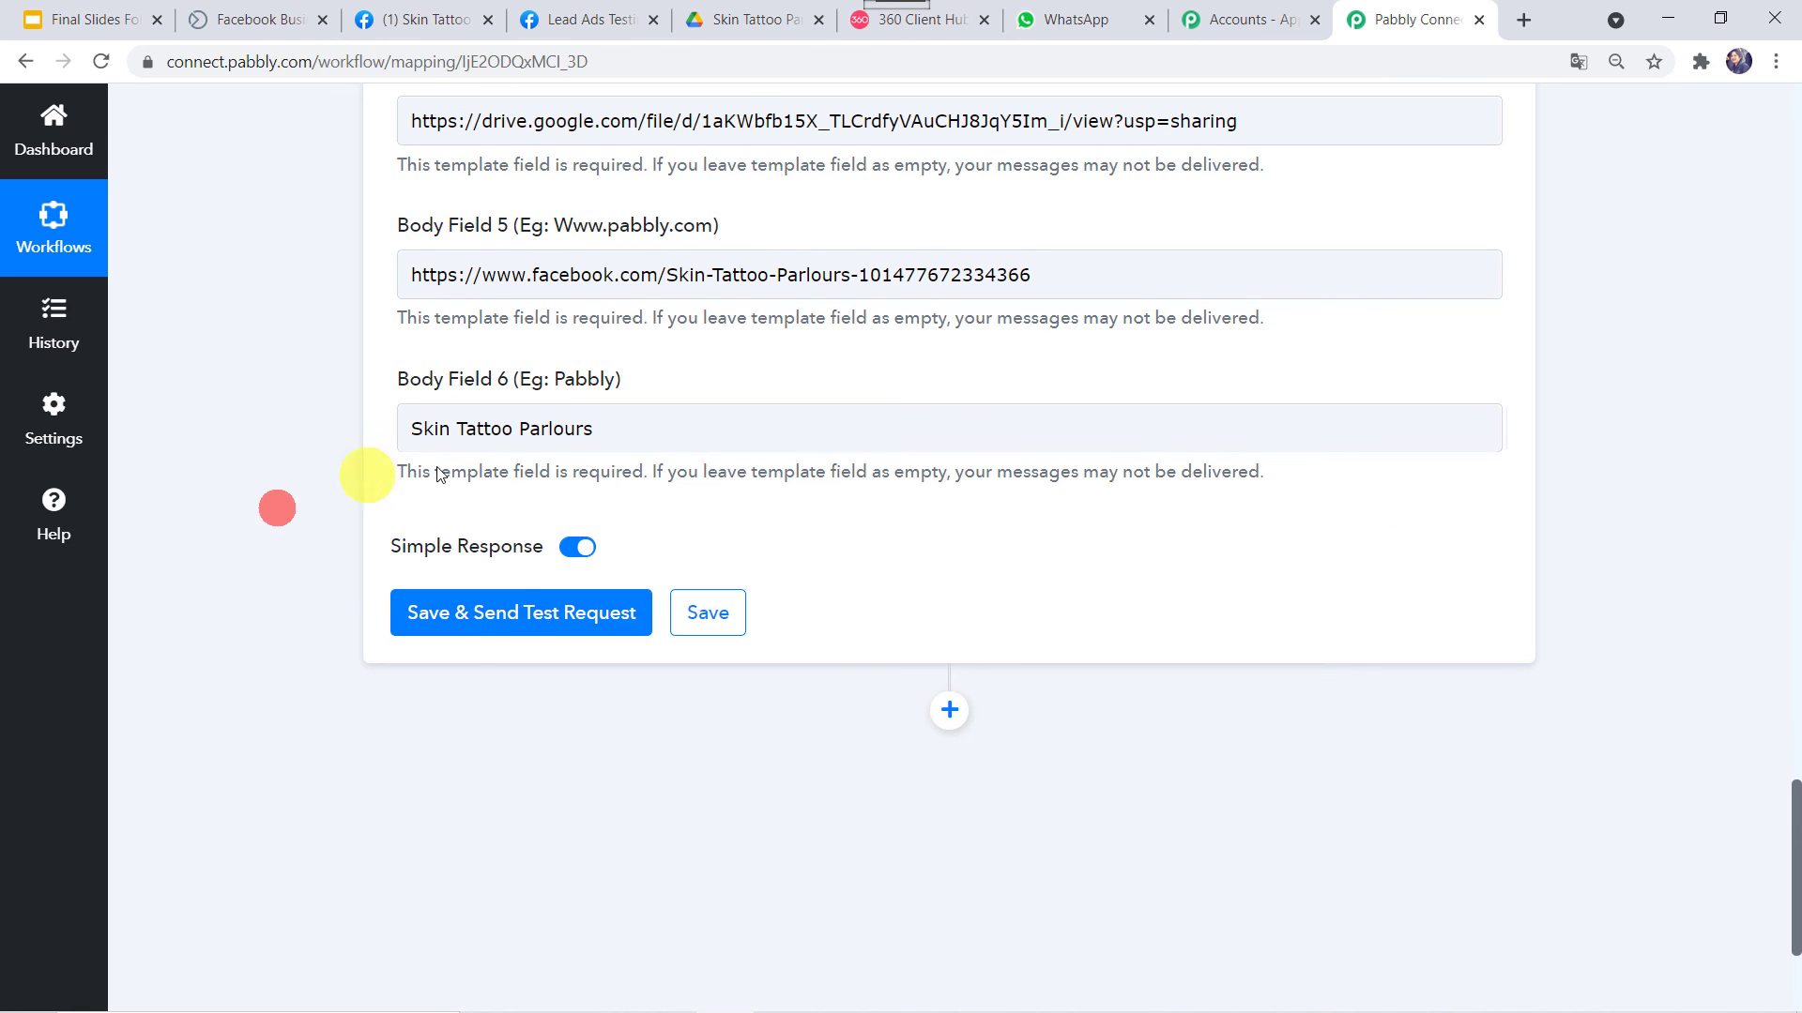
pyautogui.click(453, 615)
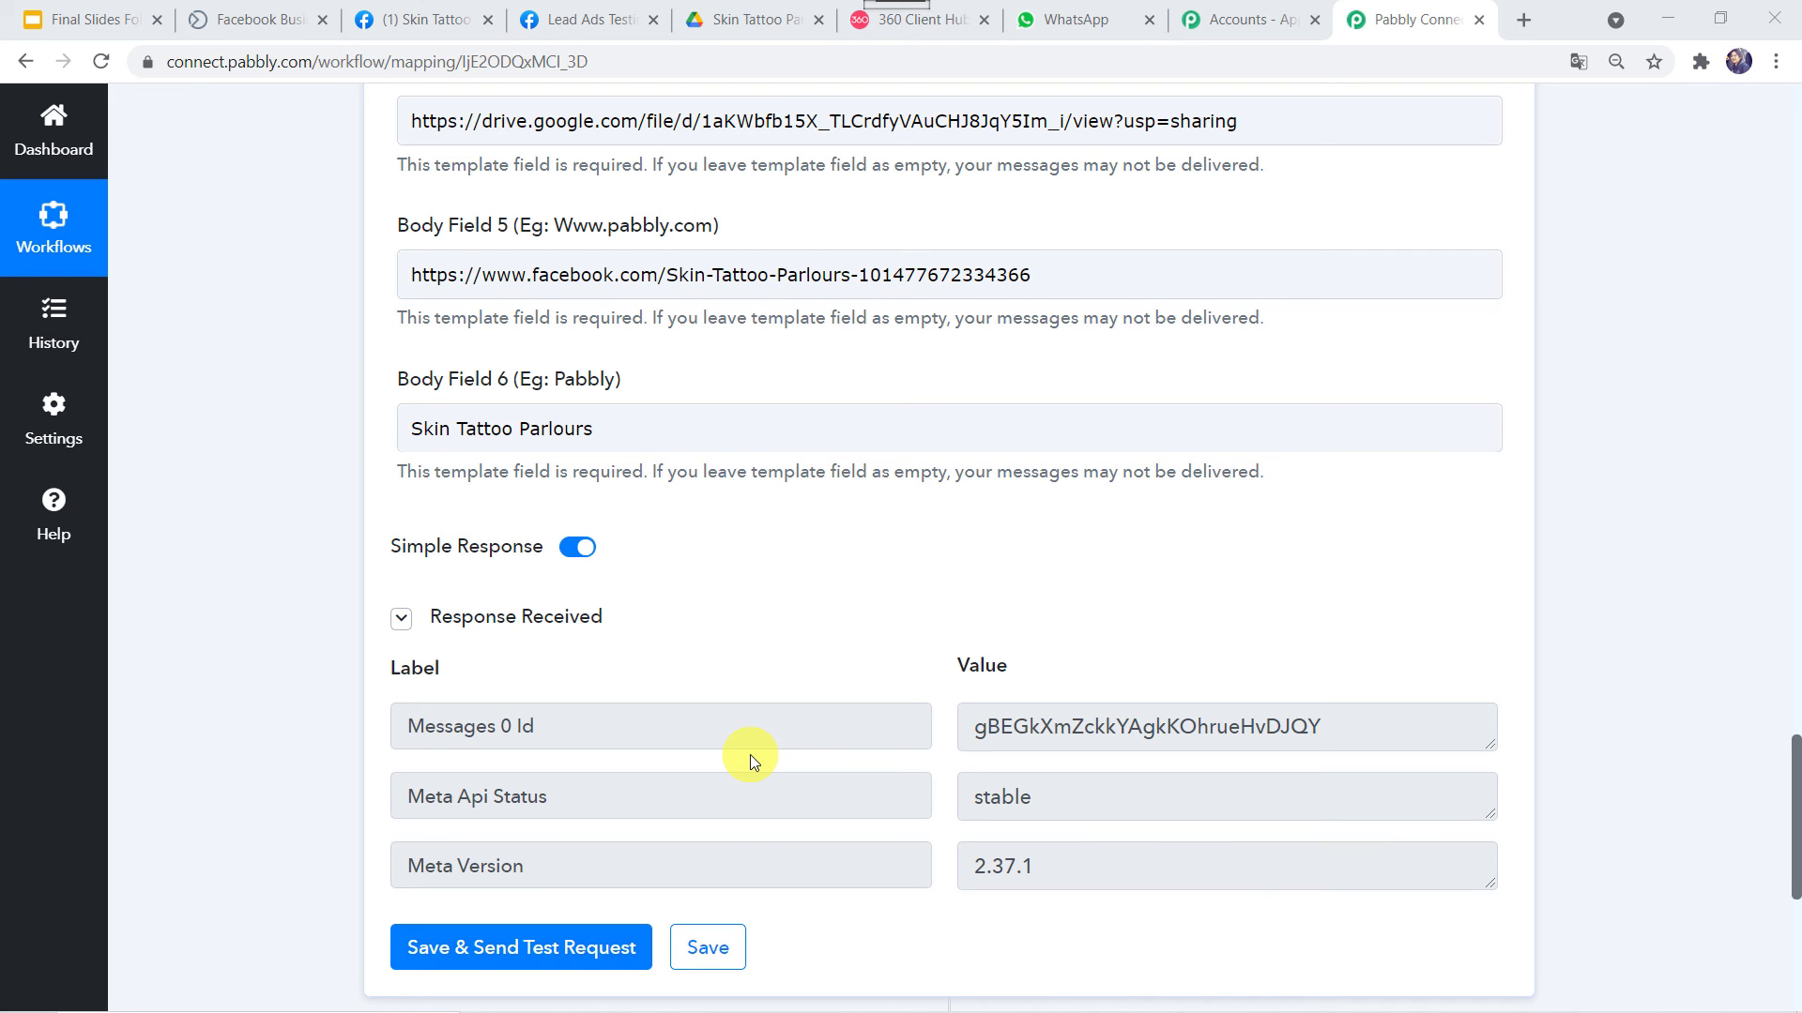
# Review the received template message's sign-off, lead name, 'Skin Tattoo Parlours' and 'tattoo shop' text
pyautogui.click(1079, 13)
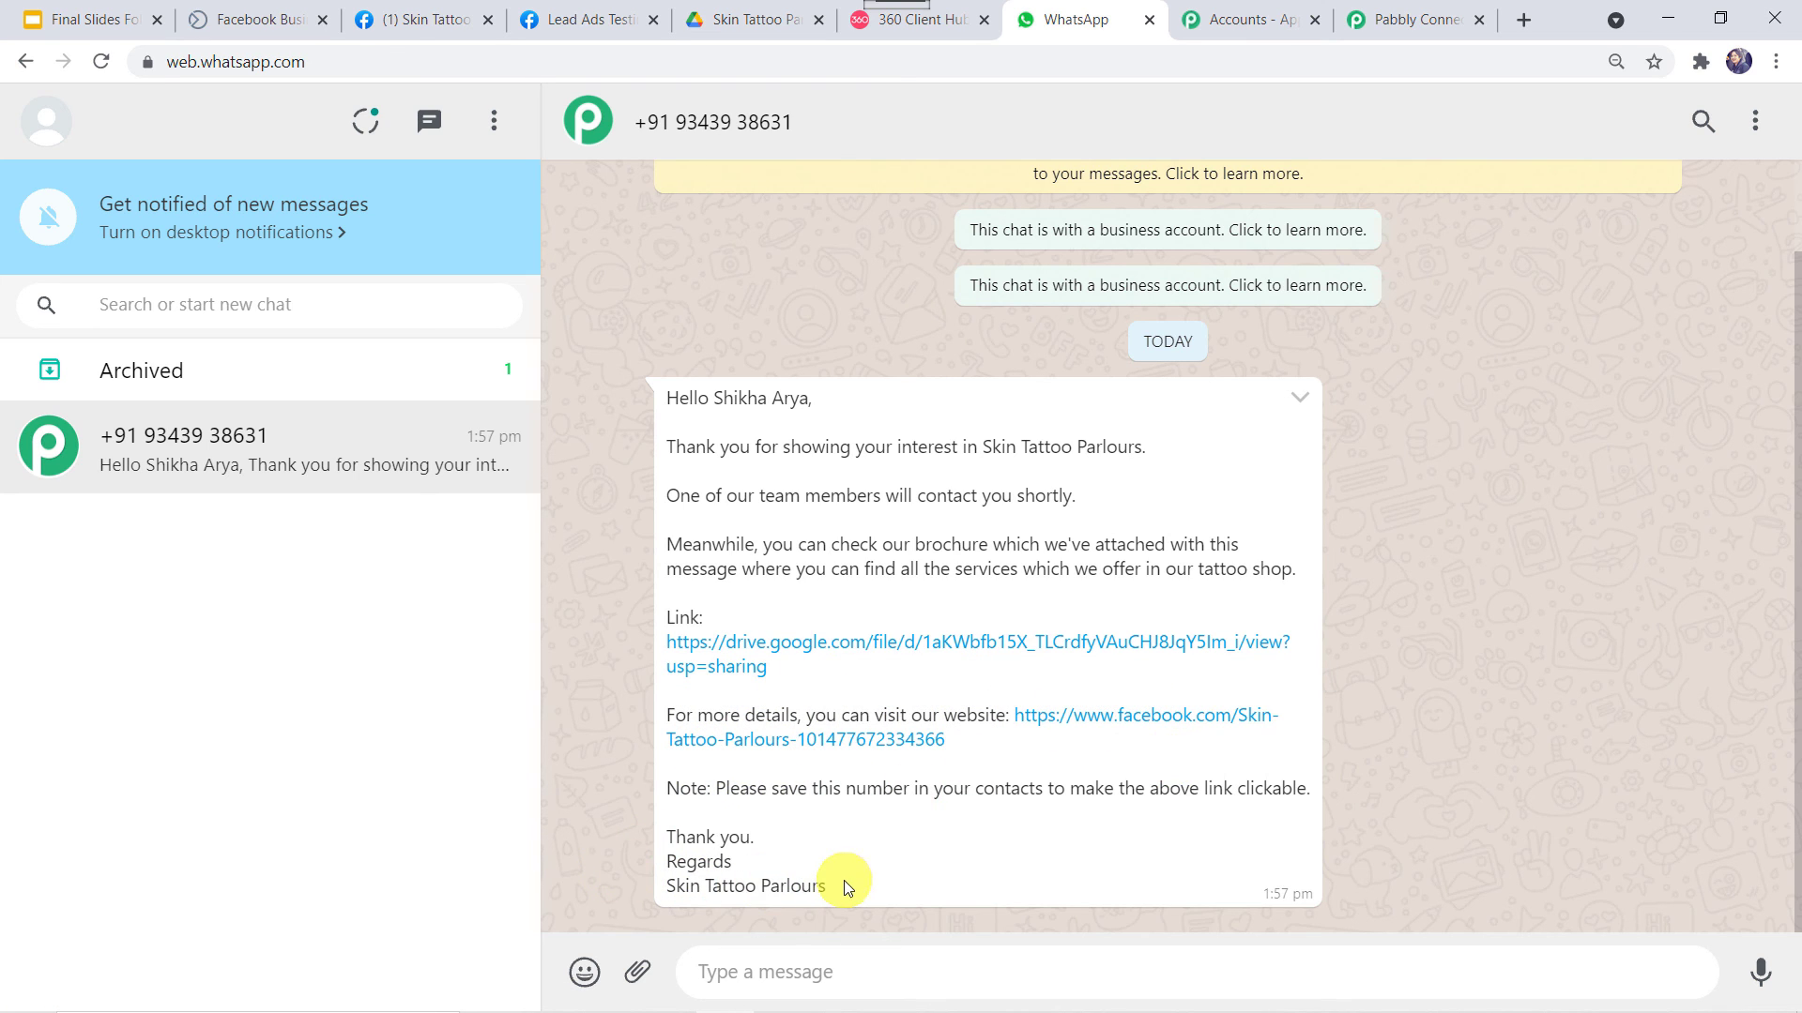
pyautogui.moveTo(845, 881); pyautogui.dragTo(634, 891)
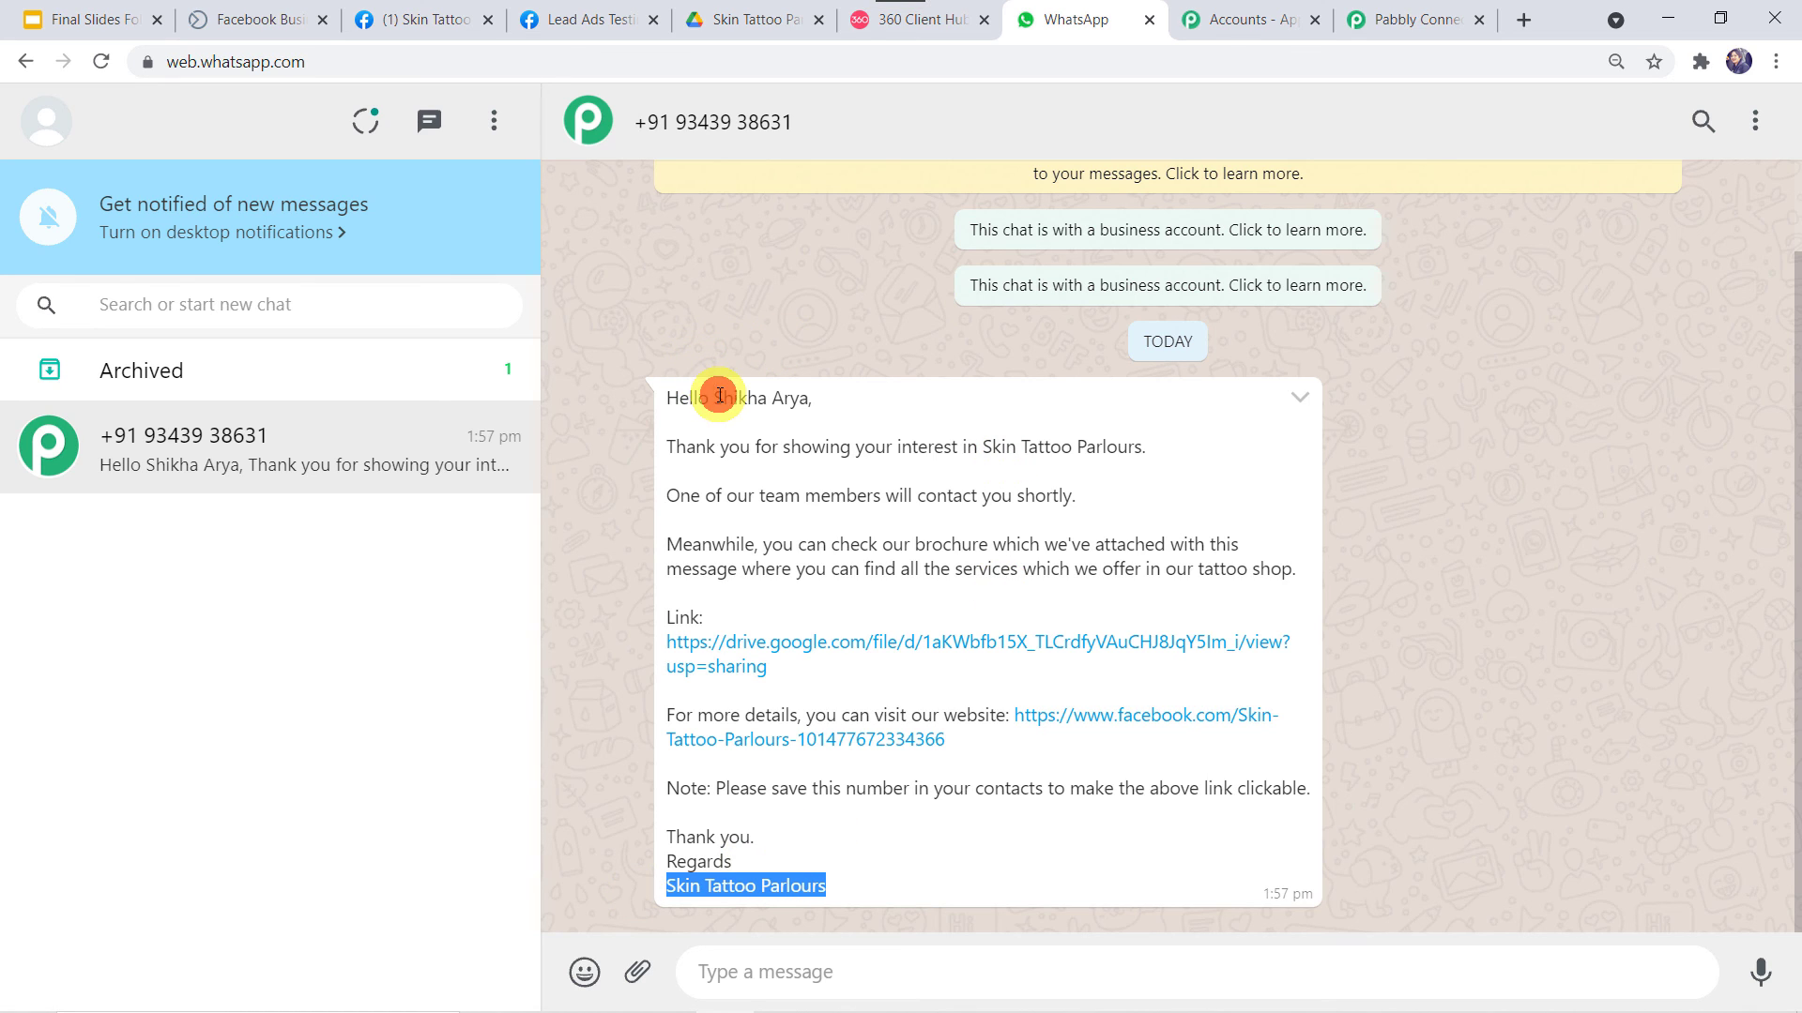
pyautogui.moveTo(715, 395); pyautogui.dragTo(824, 396)
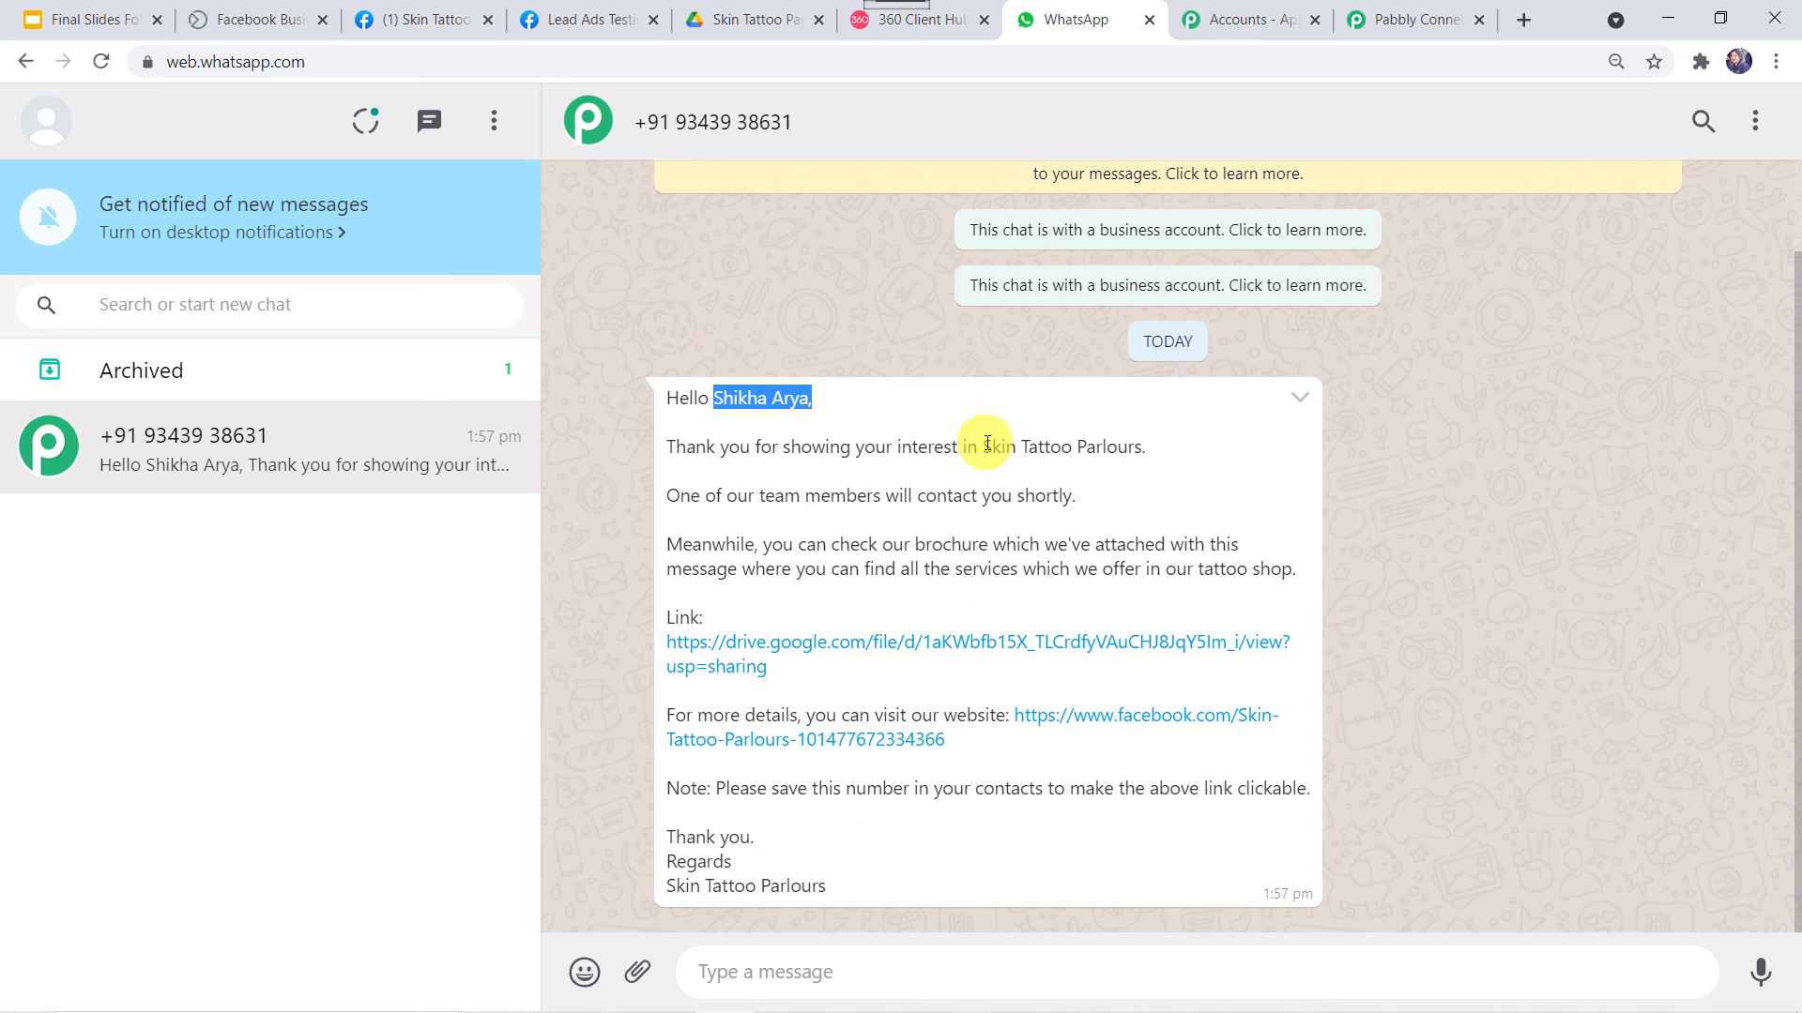
pyautogui.moveTo(984, 447); pyautogui.dragTo(1160, 446)
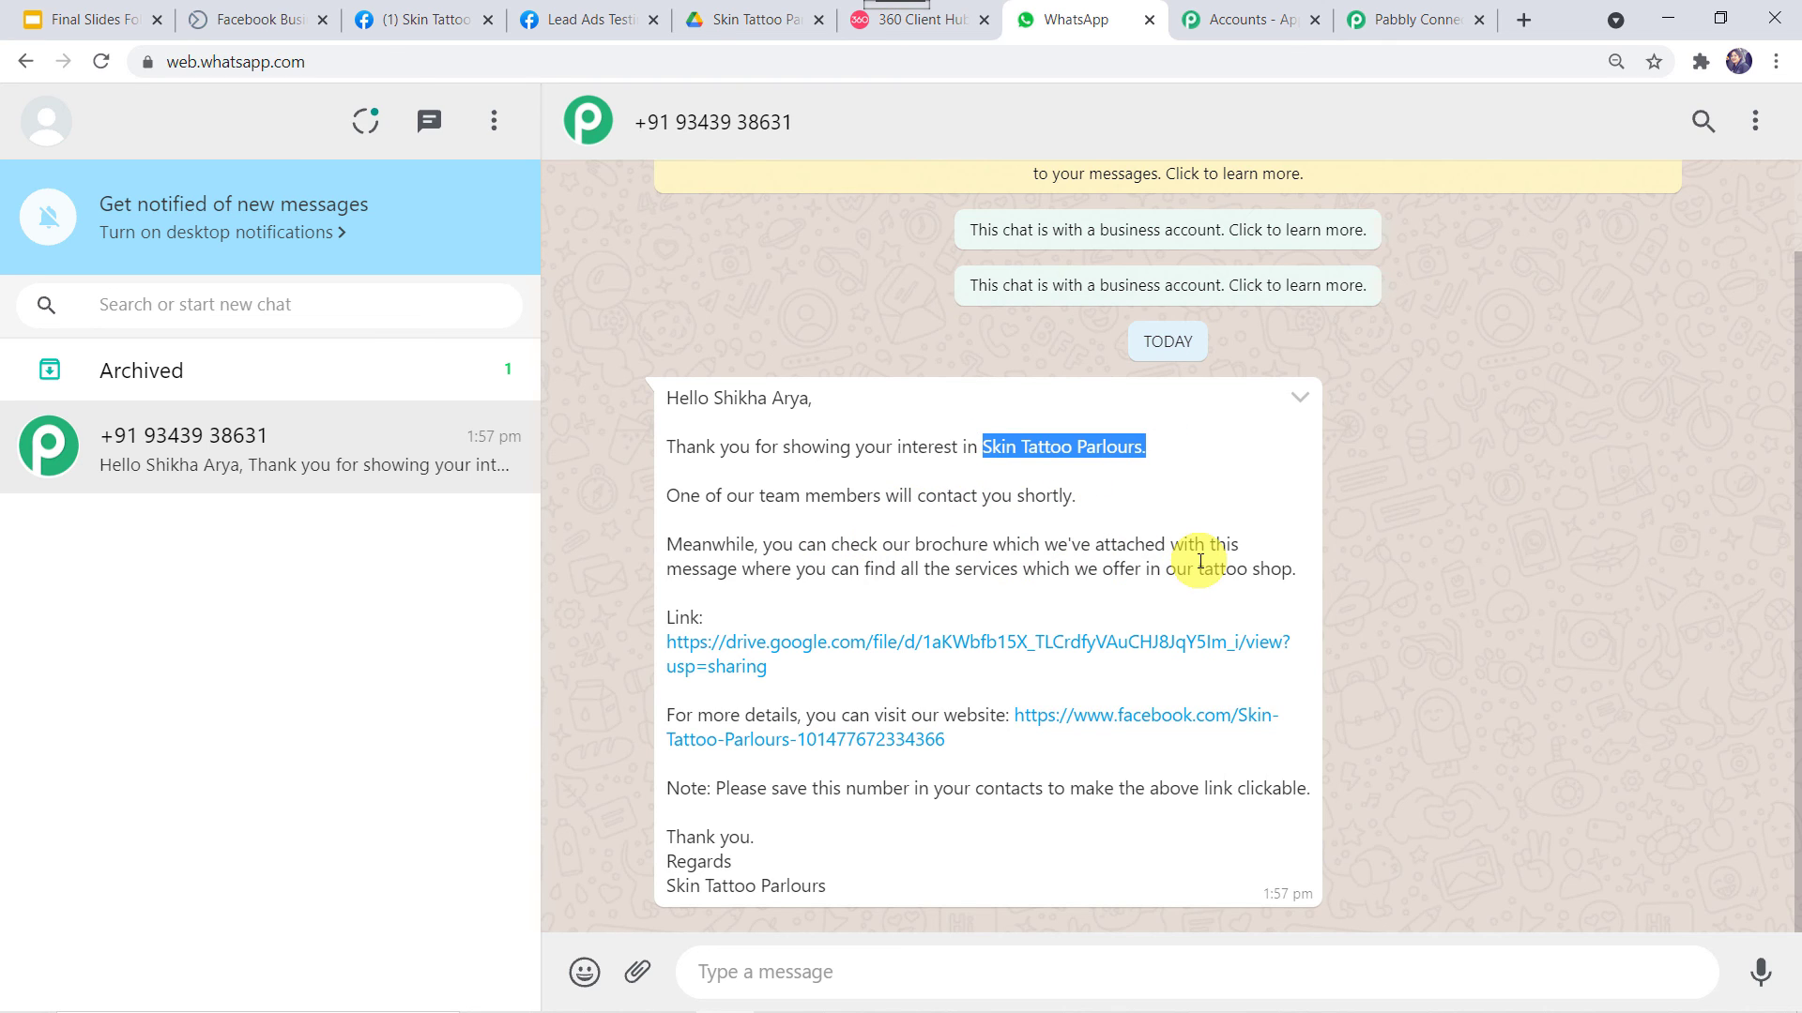
pyautogui.moveTo(1198, 567); pyautogui.dragTo(1297, 567)
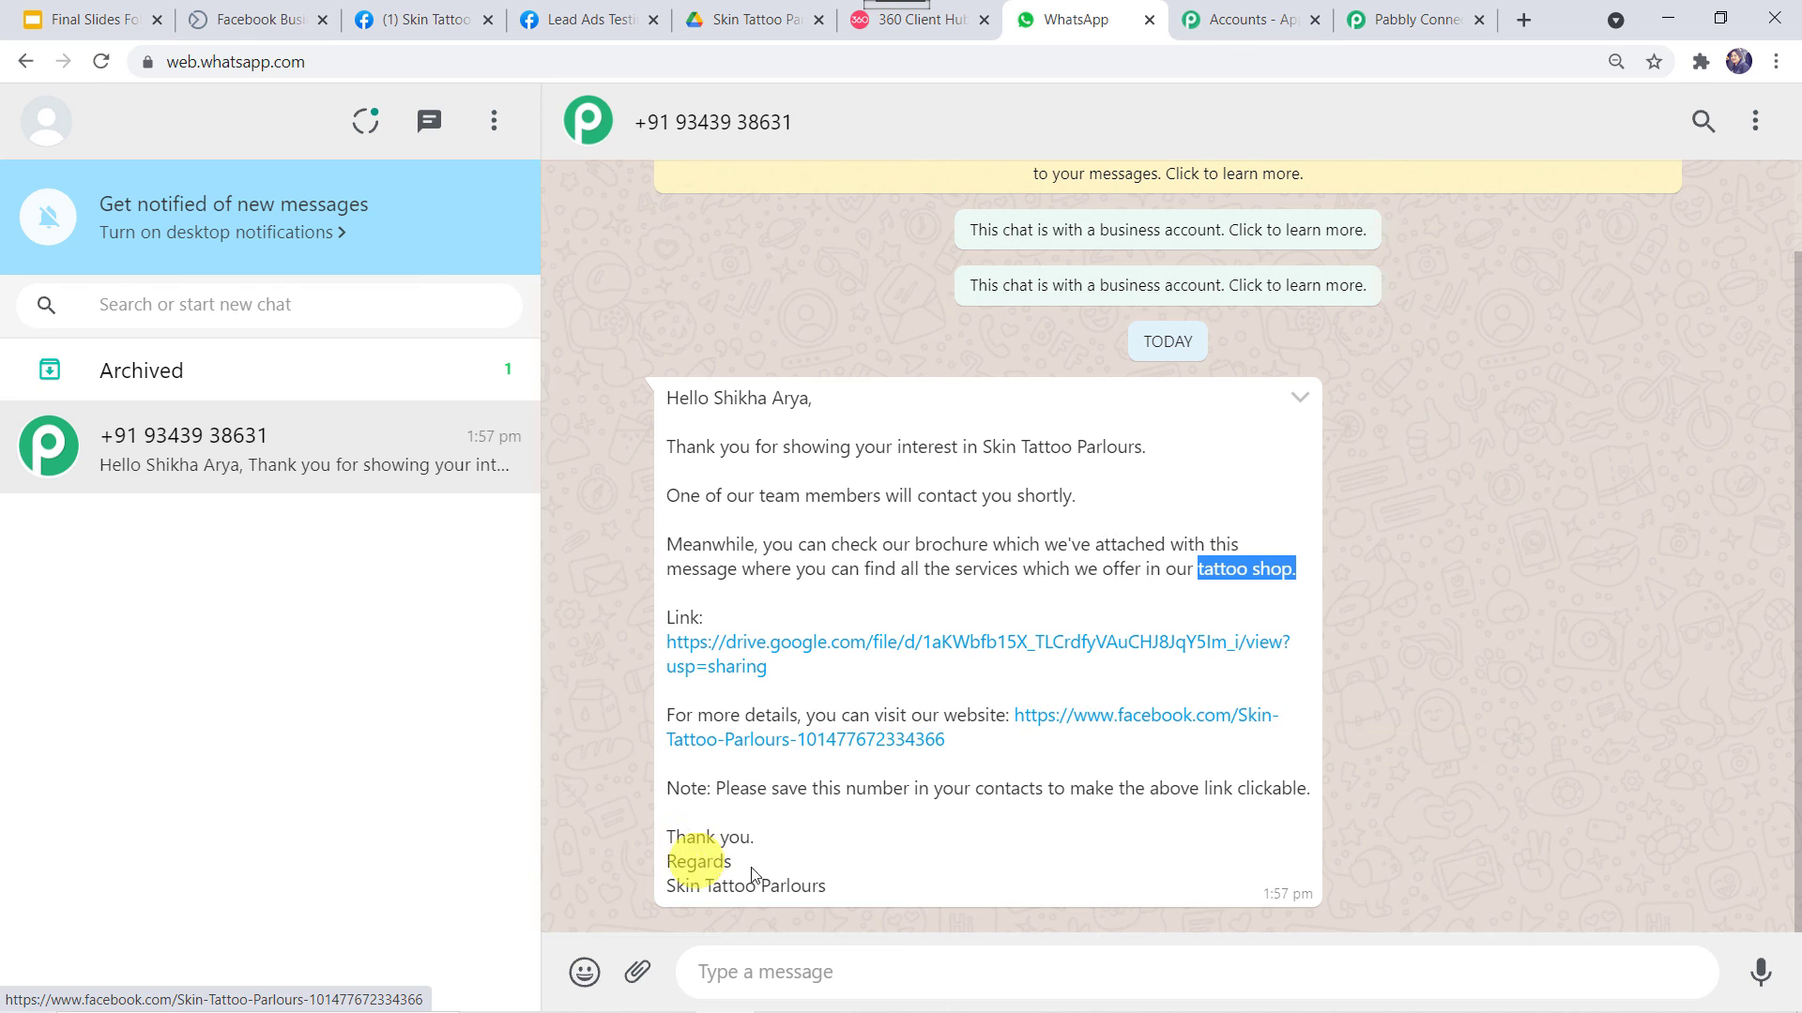
# Open the brochure's Google Drive link from the message
pyautogui.click(831, 885)
pyautogui.moveTo(827, 884); pyautogui.dragTo(622, 908)
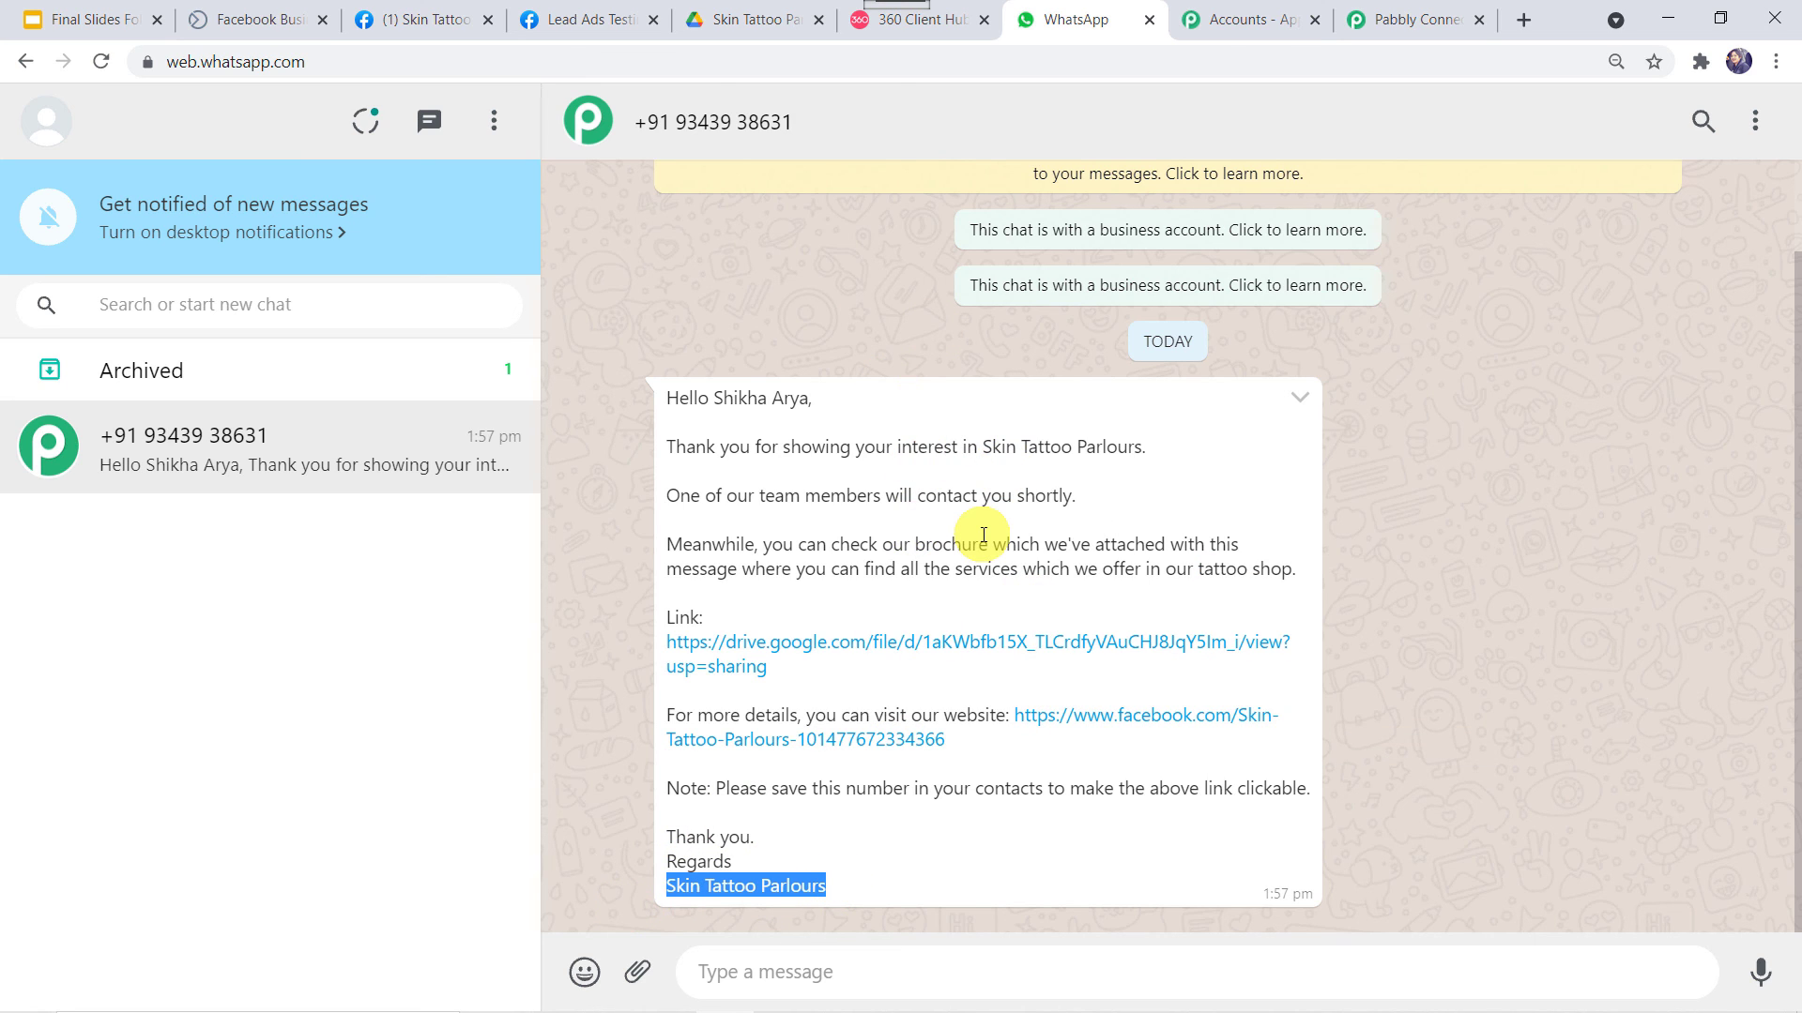
pyautogui.click(784, 644)
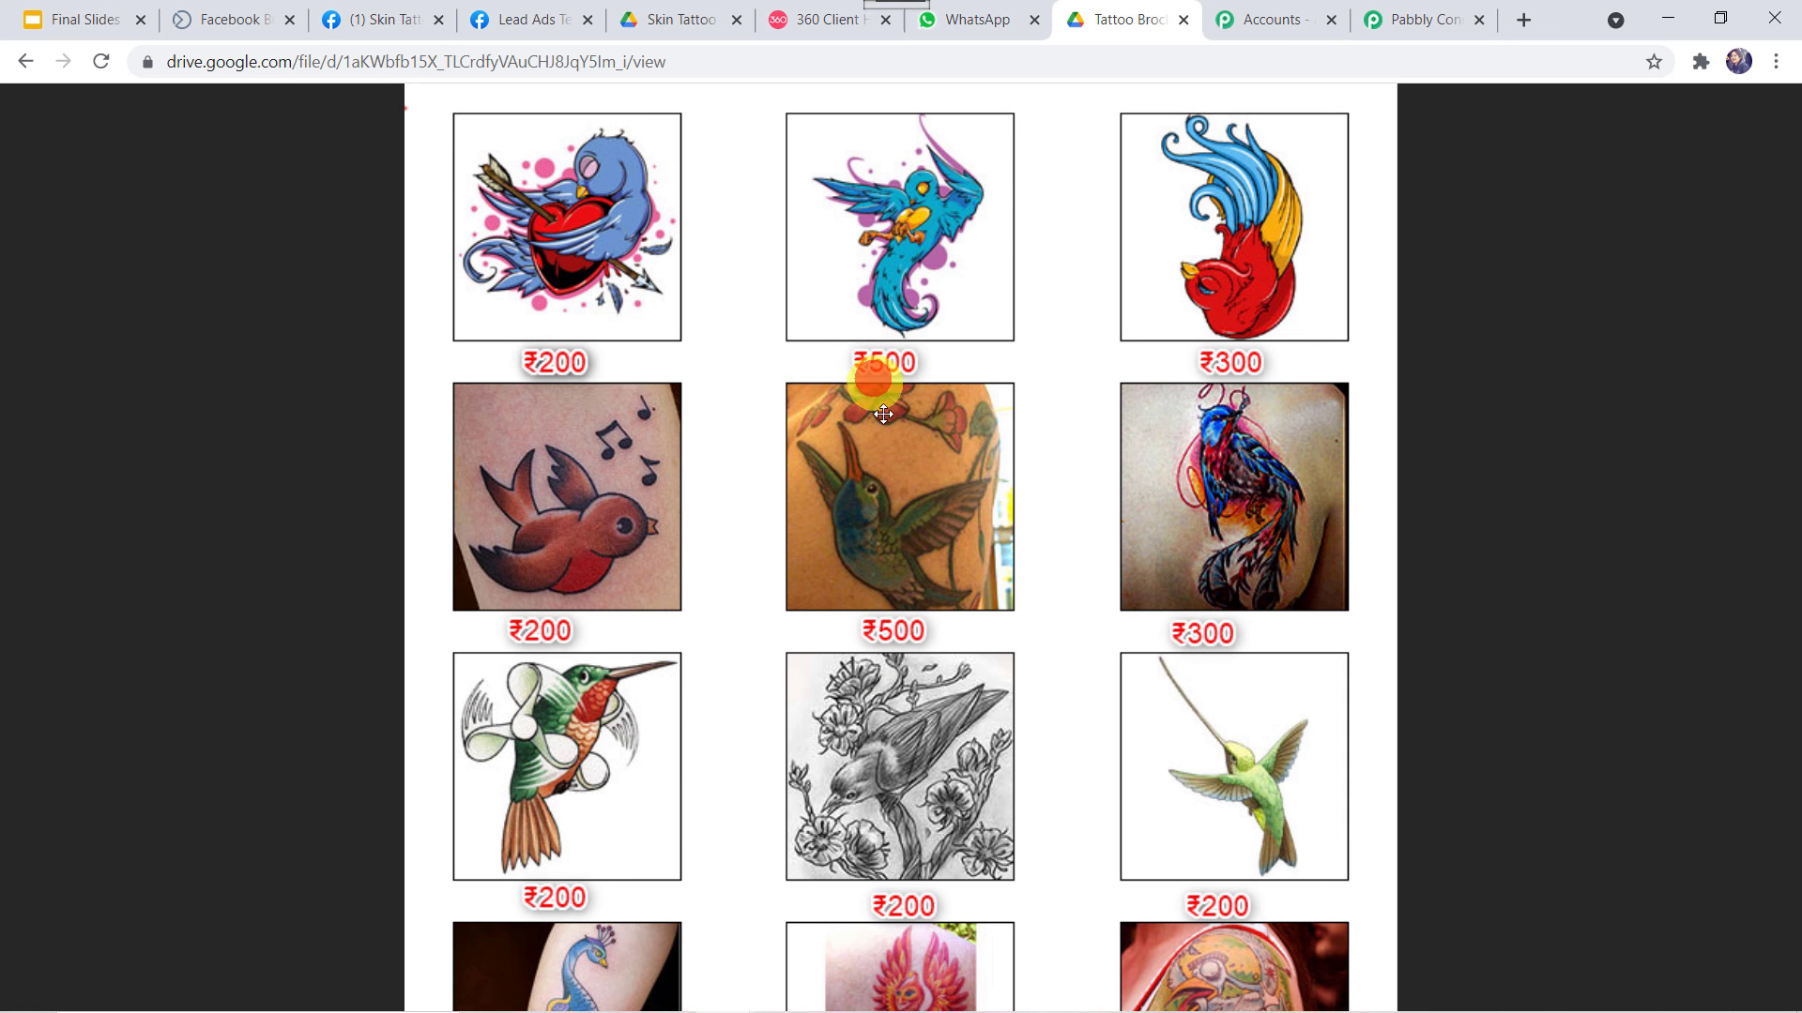
# Scroll through the Tattoo Brochure.png designs, then return to the WhatsApp chat
pyautogui.moveTo(947, 748); pyautogui.dragTo(942, 349)
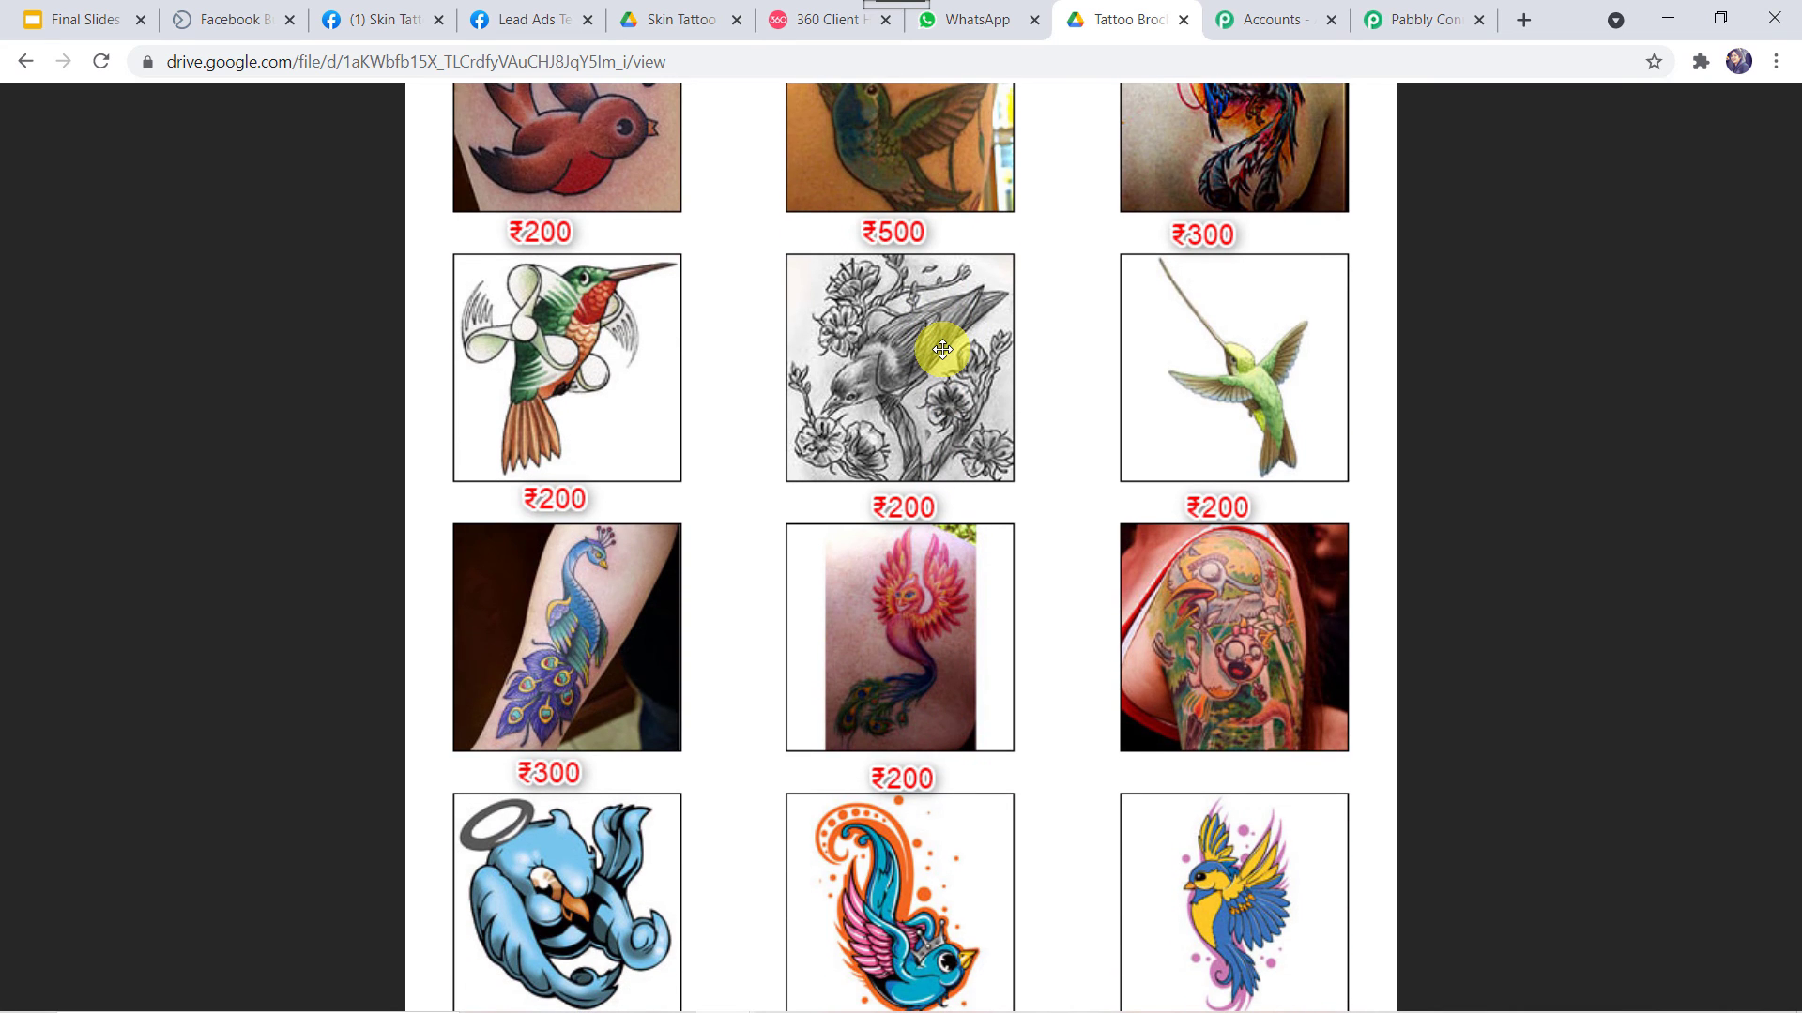
pyautogui.click(976, 19)
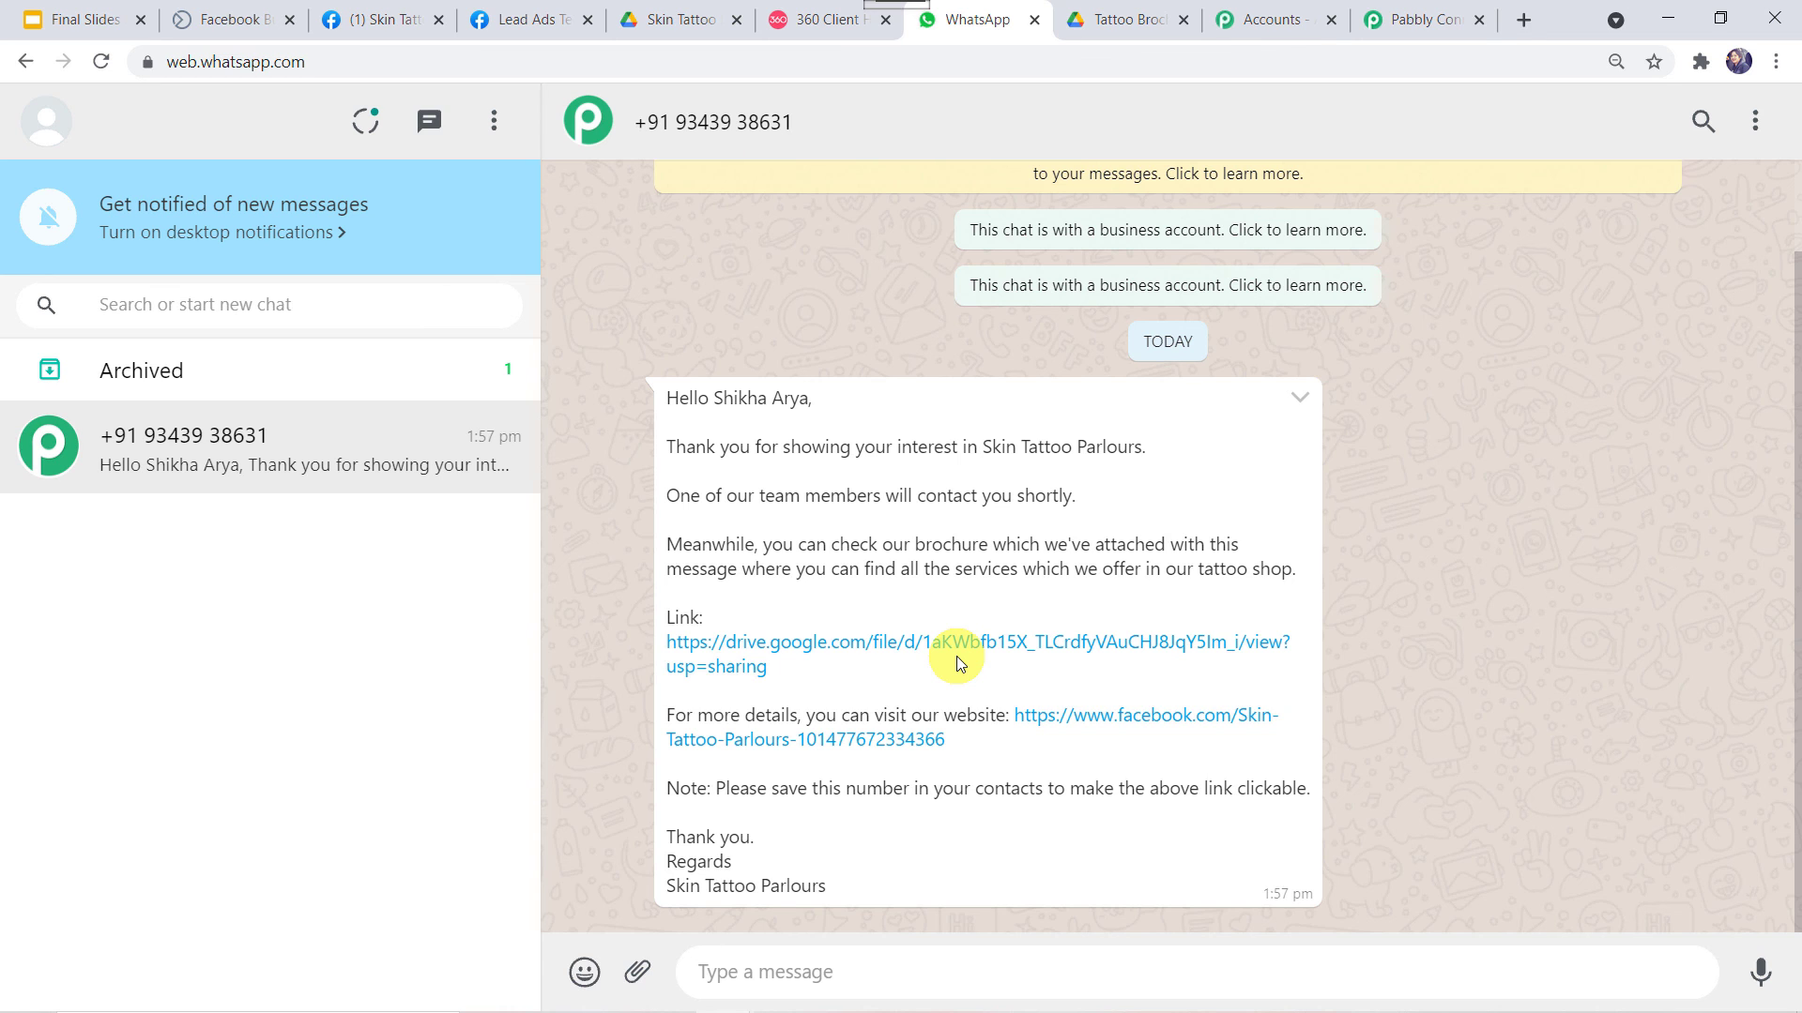
# Save the 360Dialog WhatsApp action, confirm, and scroll up to the Facebook Lead Ads trigger
pyautogui.click(1410, 18)
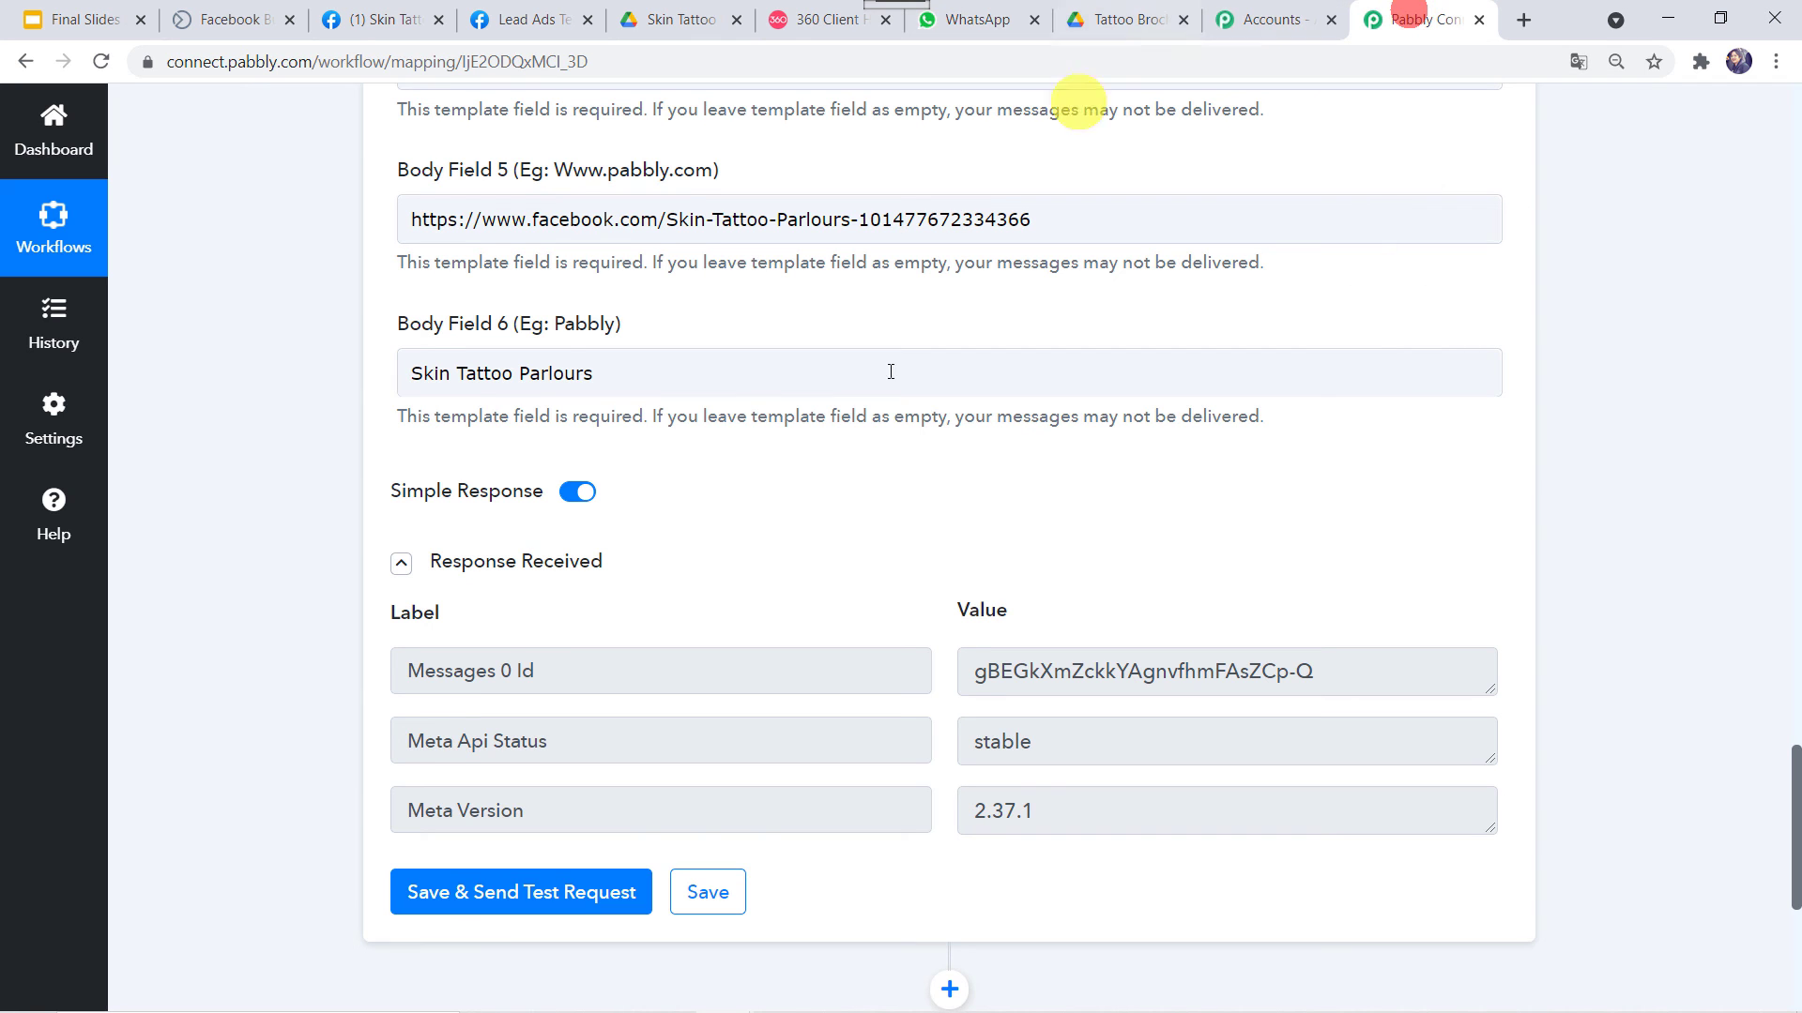
pyautogui.click(732, 904)
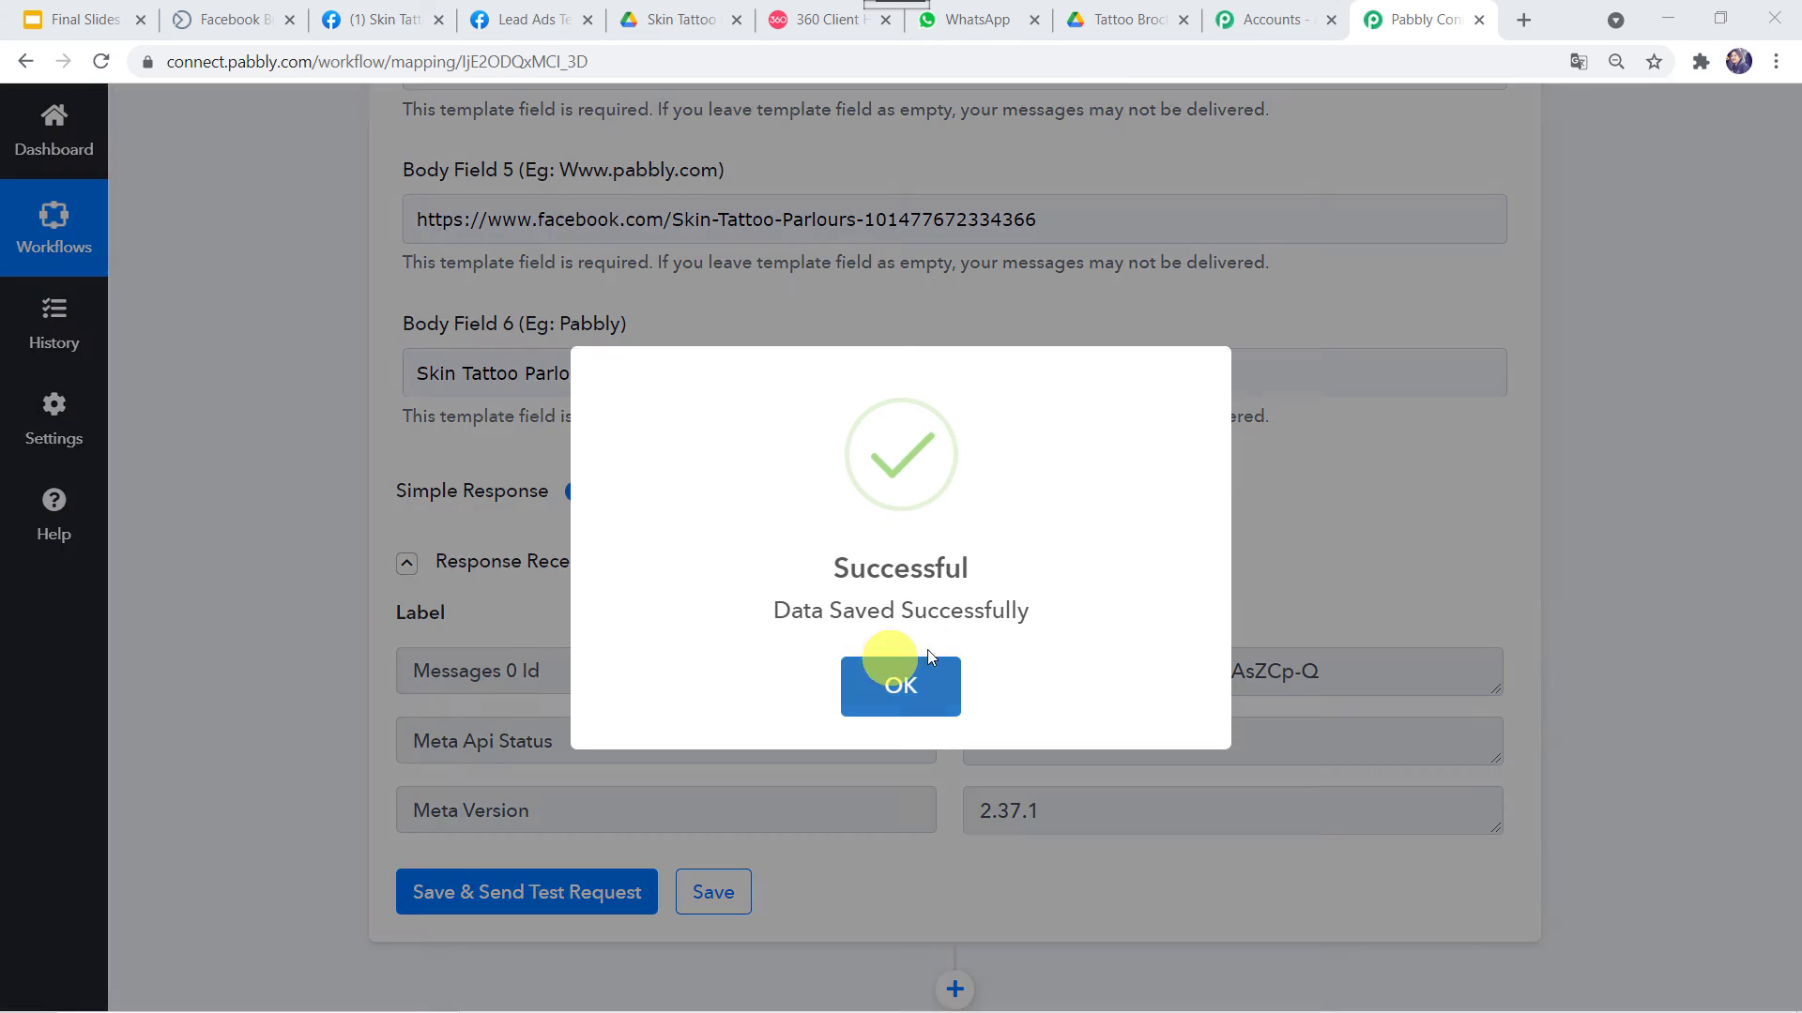
pyautogui.click(927, 653)
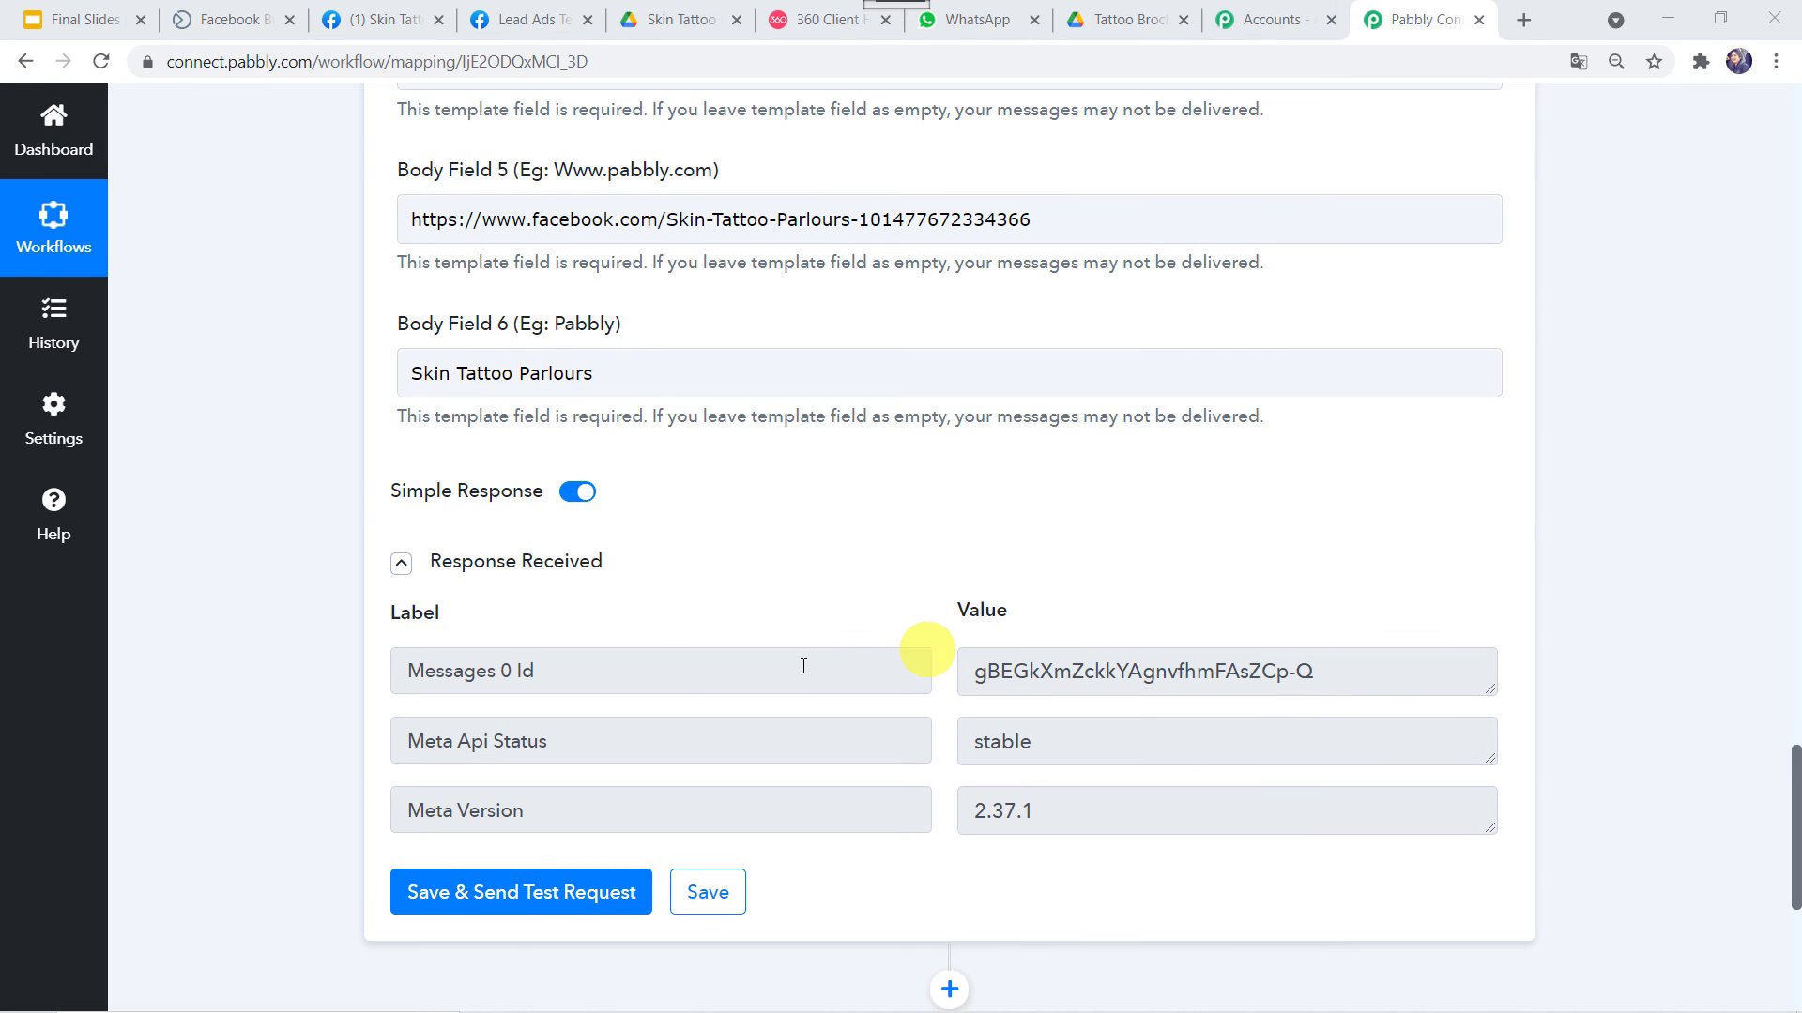
pyautogui.scroll(3, 257, 425)
pyautogui.scroll(15, 267, 437)
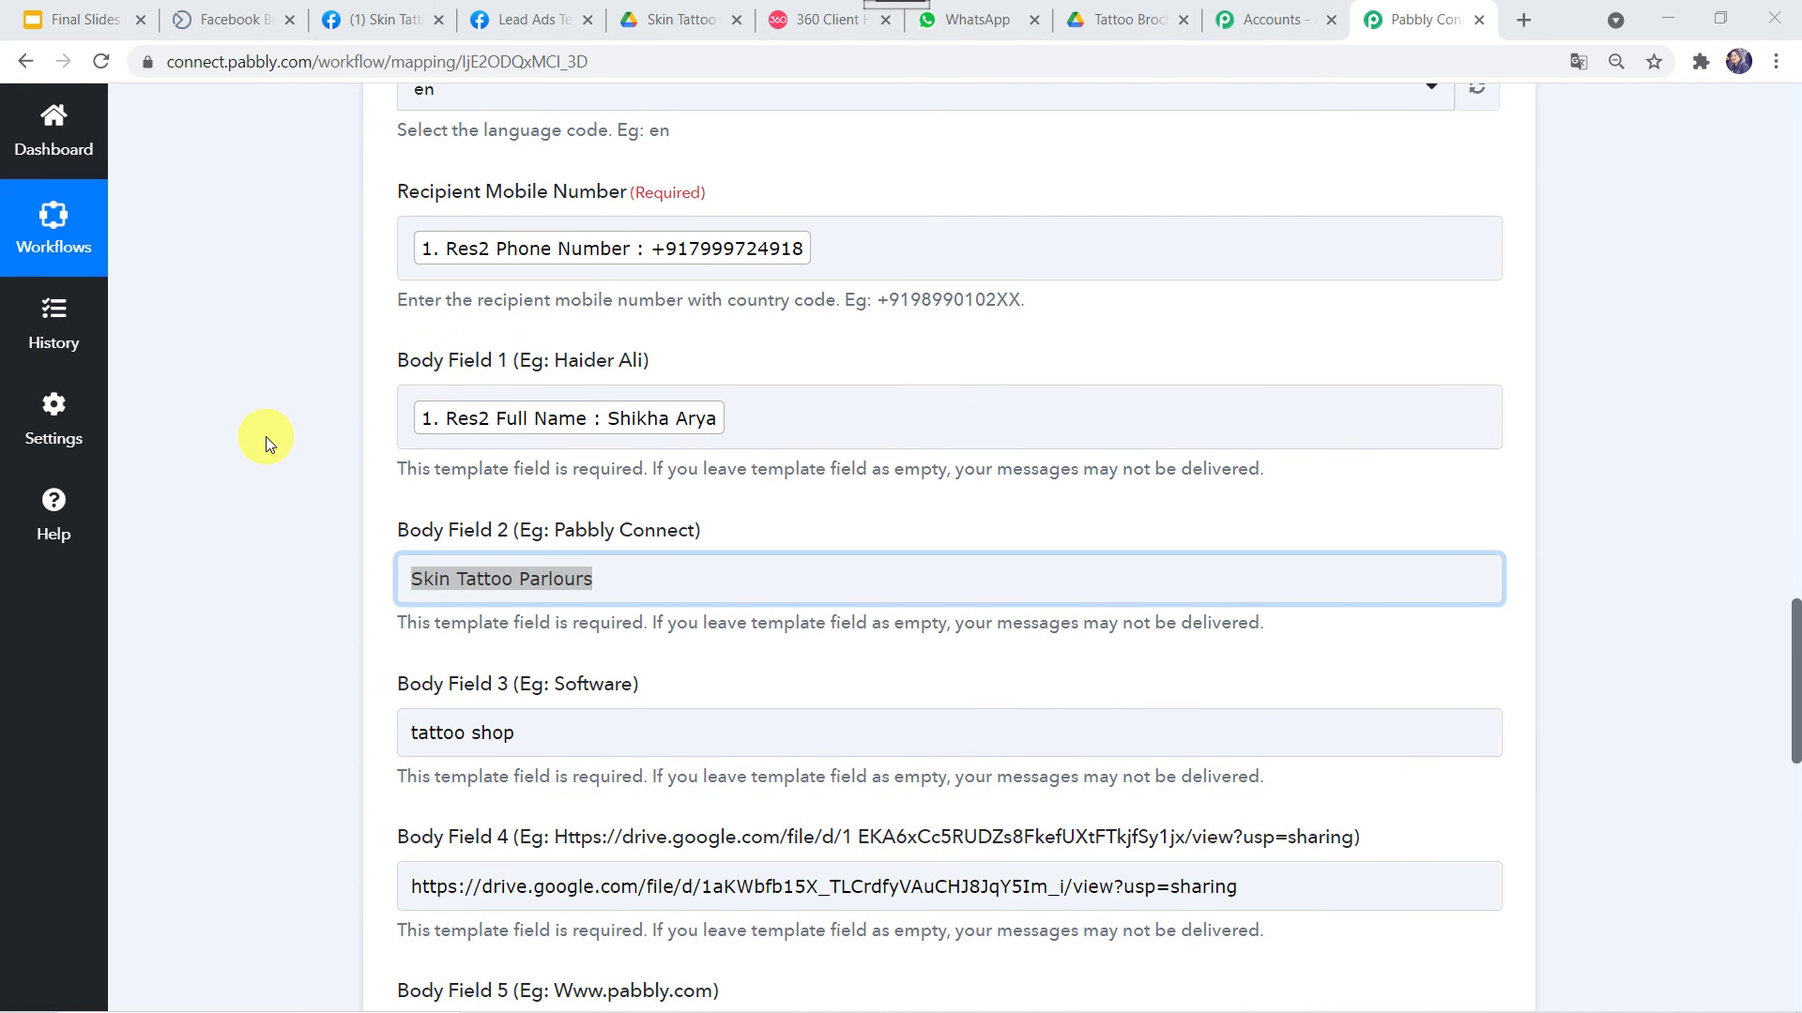
pyautogui.scroll(15, 294, 375)
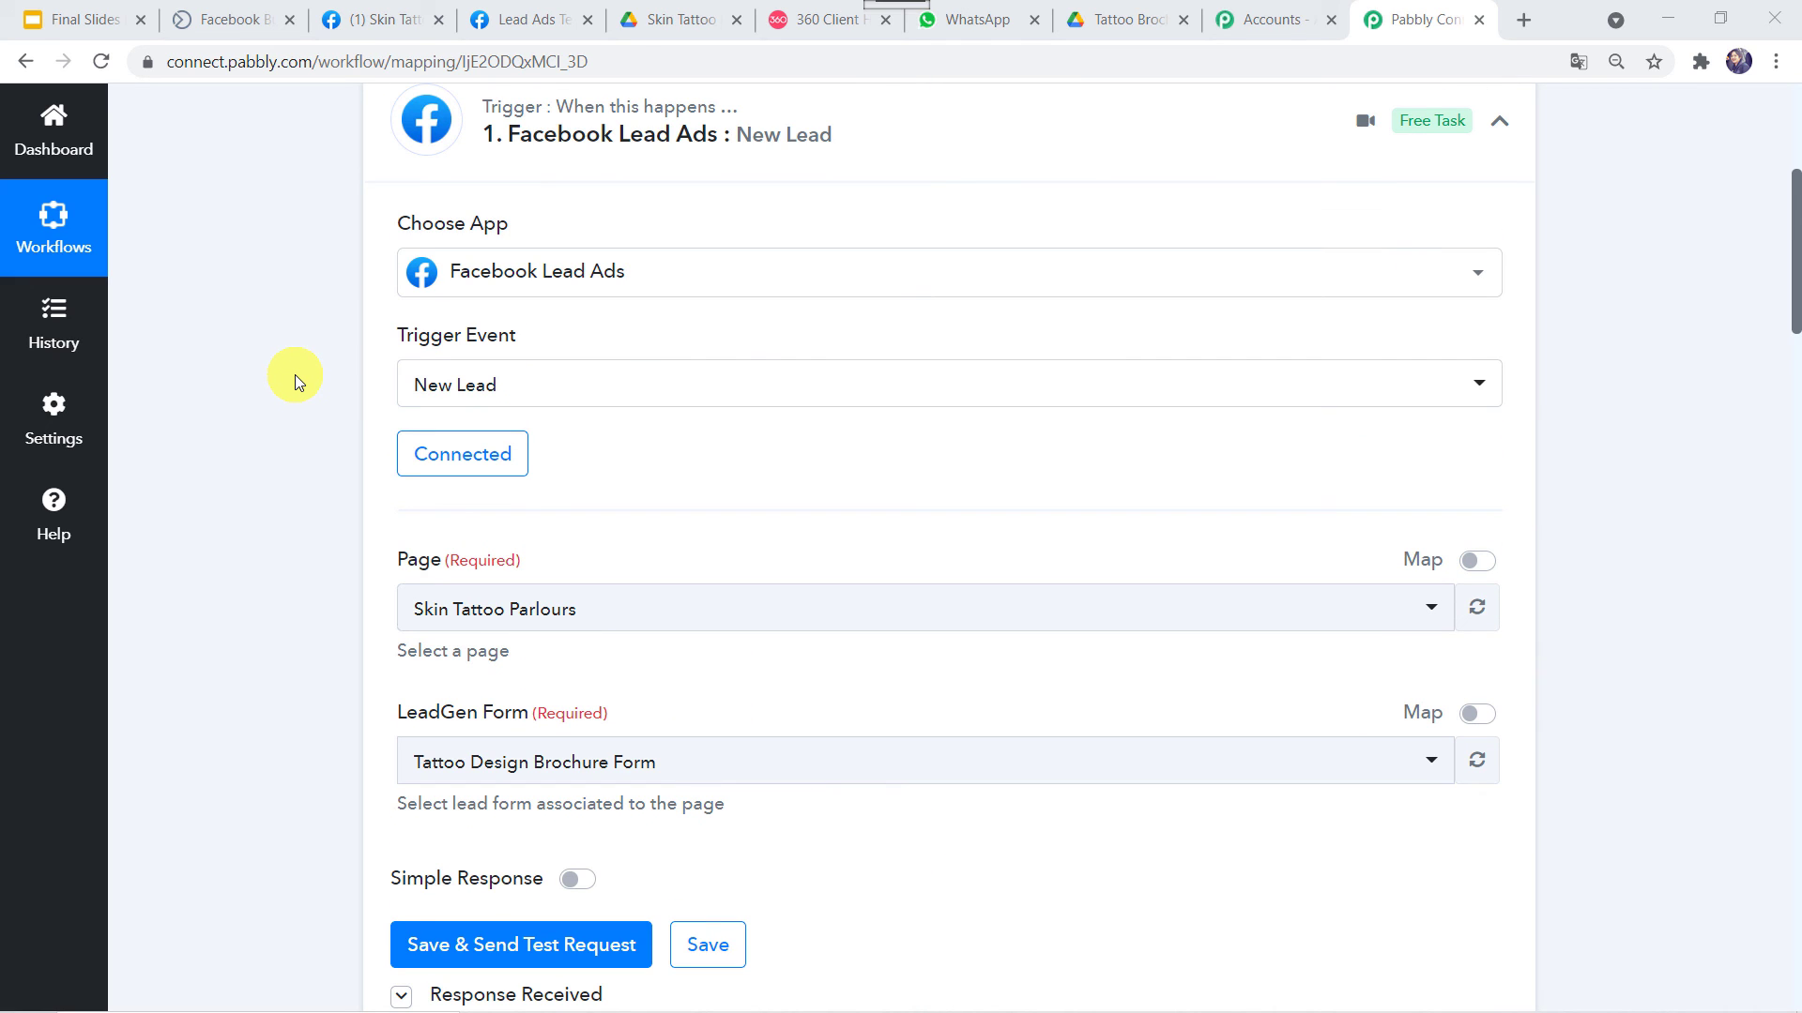
pyautogui.scroll(3, 299, 374)
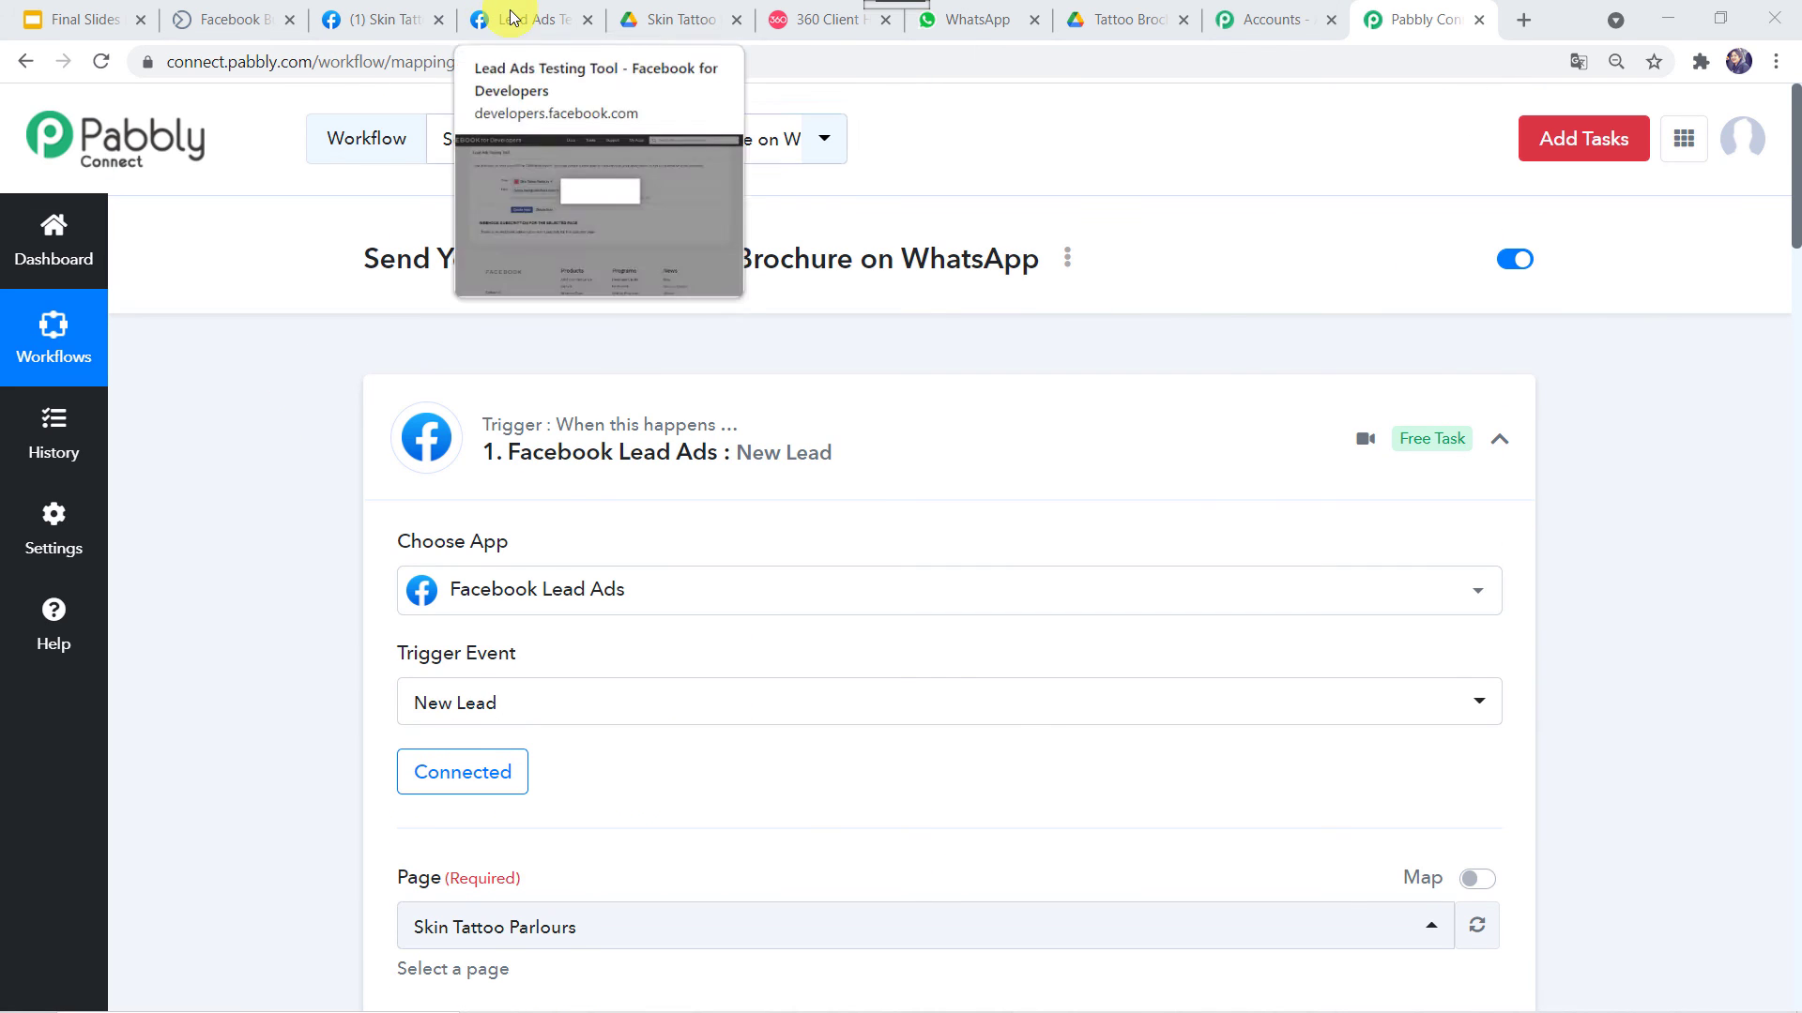
# Replace the test lead's email answer with a new email address
pyautogui.click(511, 17)
pyautogui.scroll(-2, 776, 486)
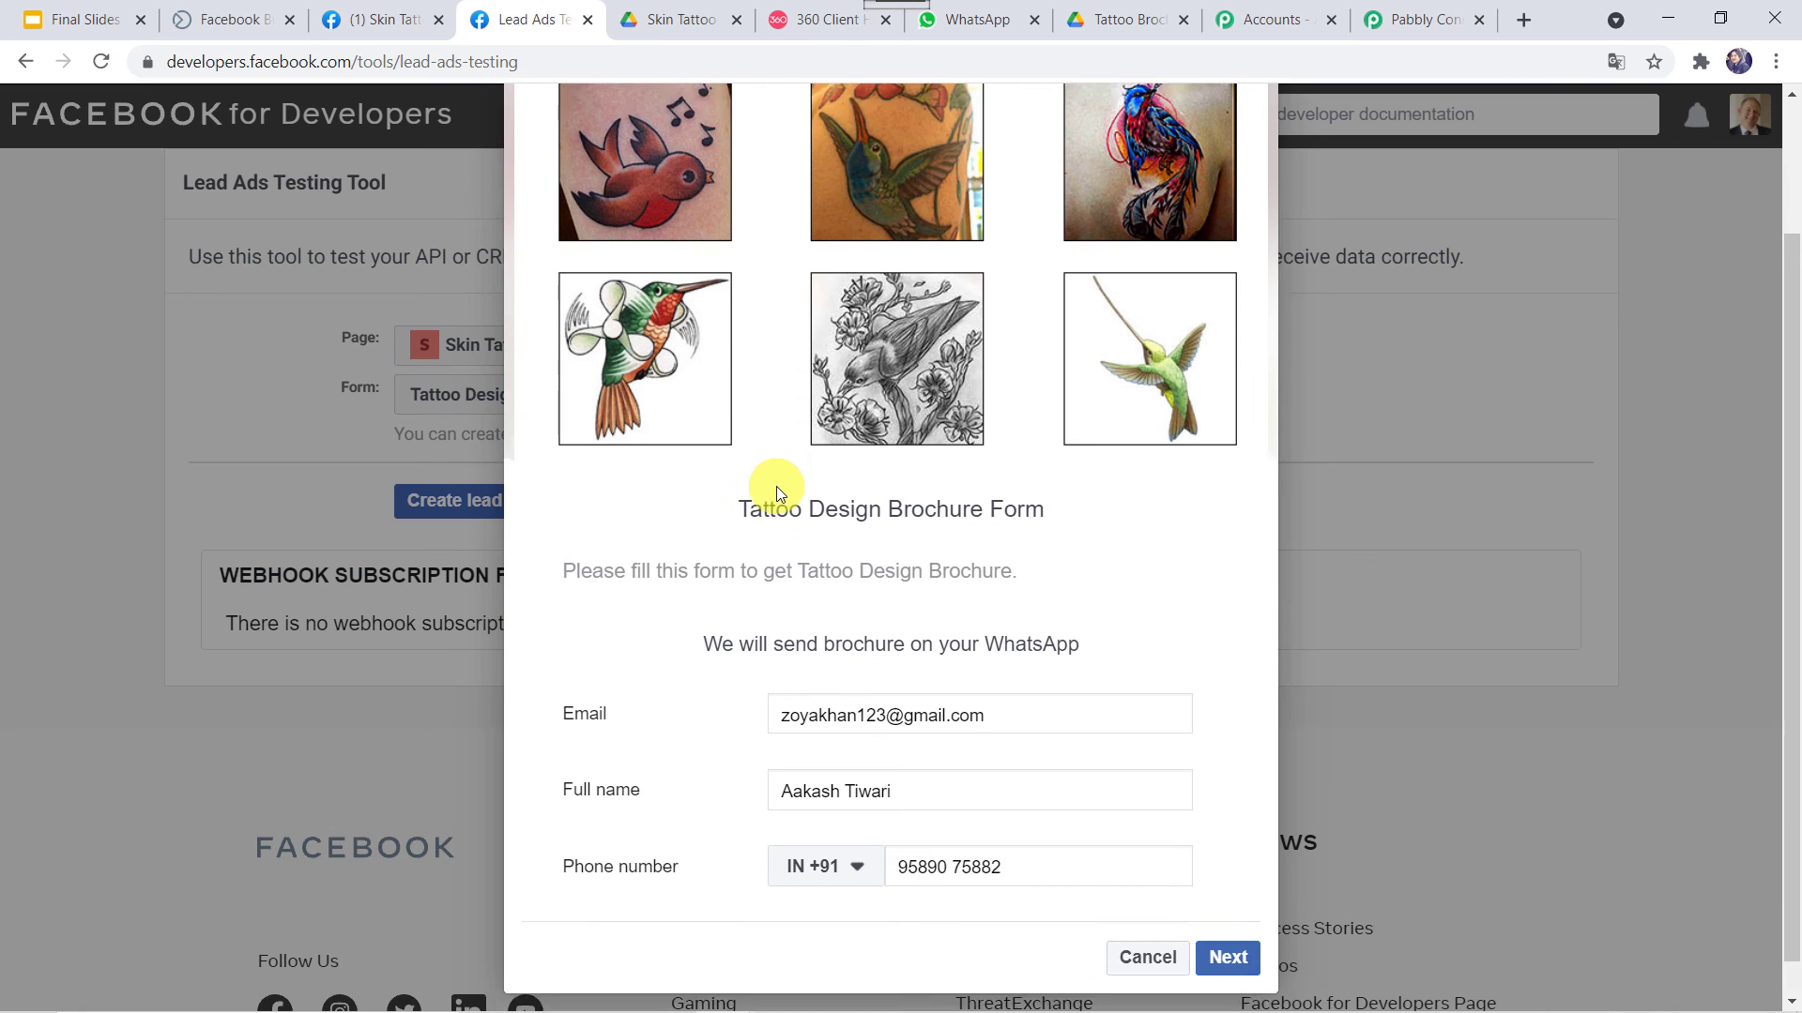
pyautogui.moveTo(1033, 675); pyautogui.dragTo(676, 670)
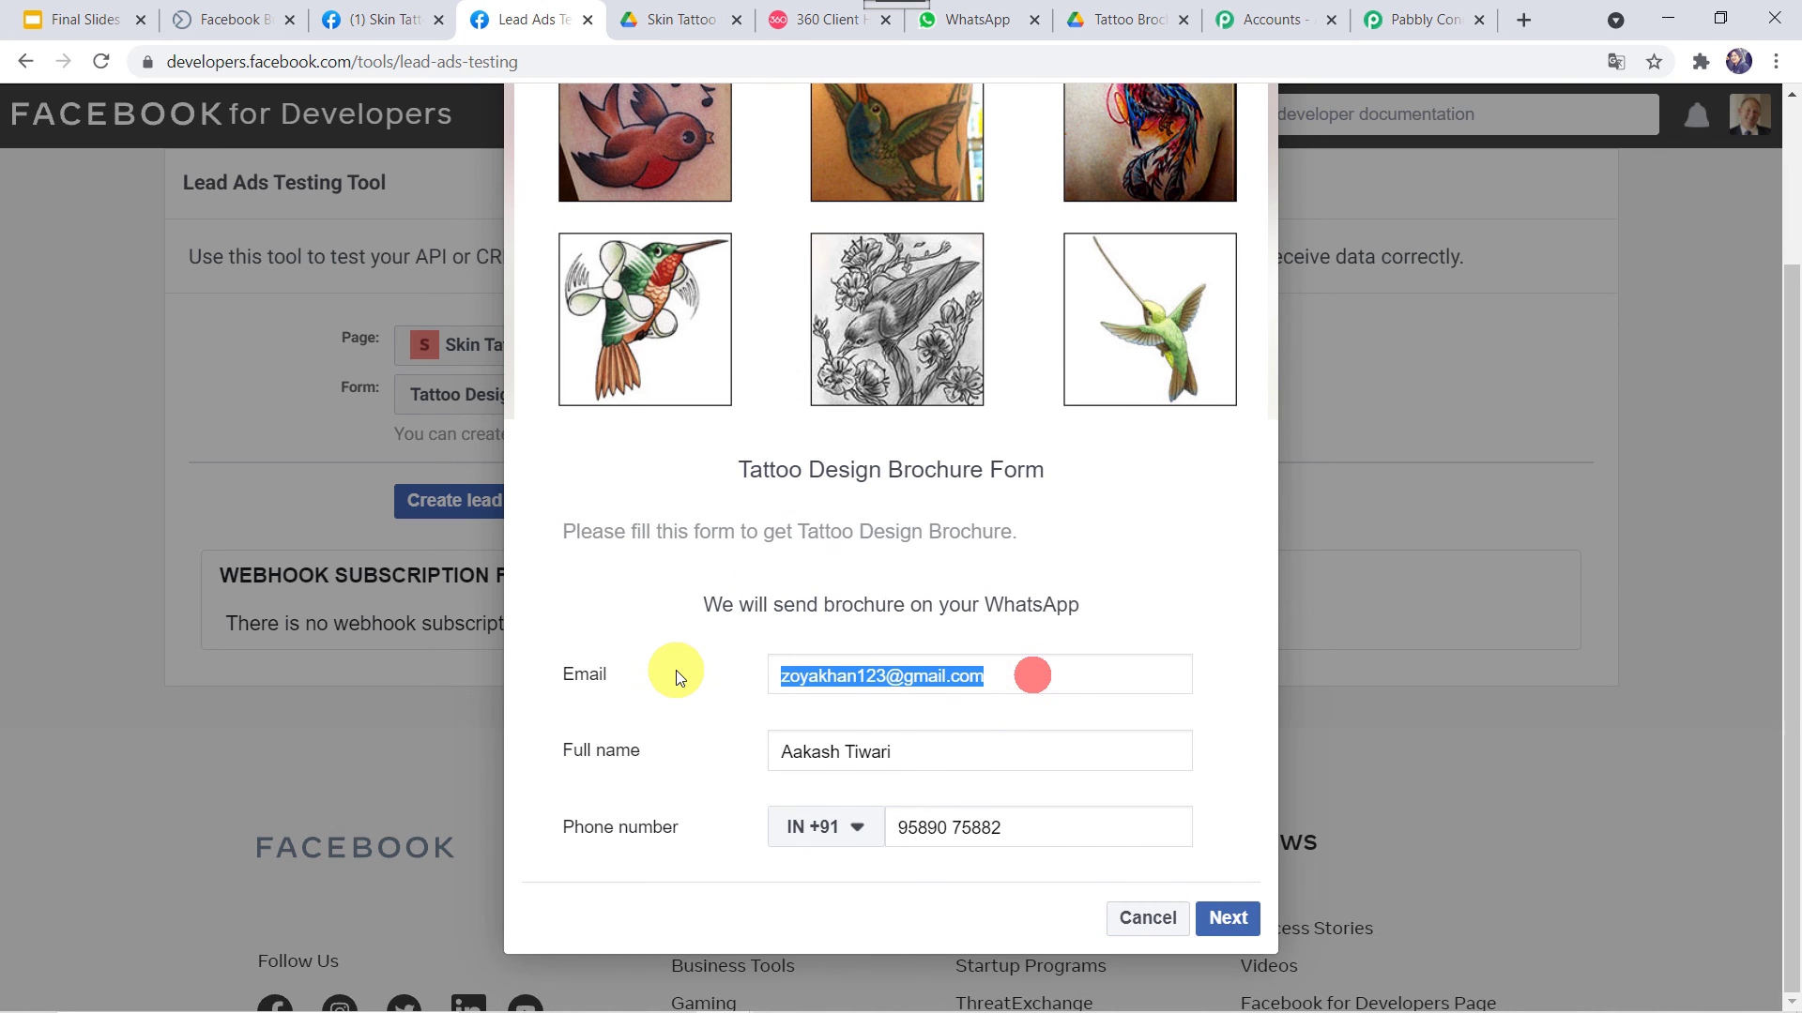
pyautogui.press('BackSpace')
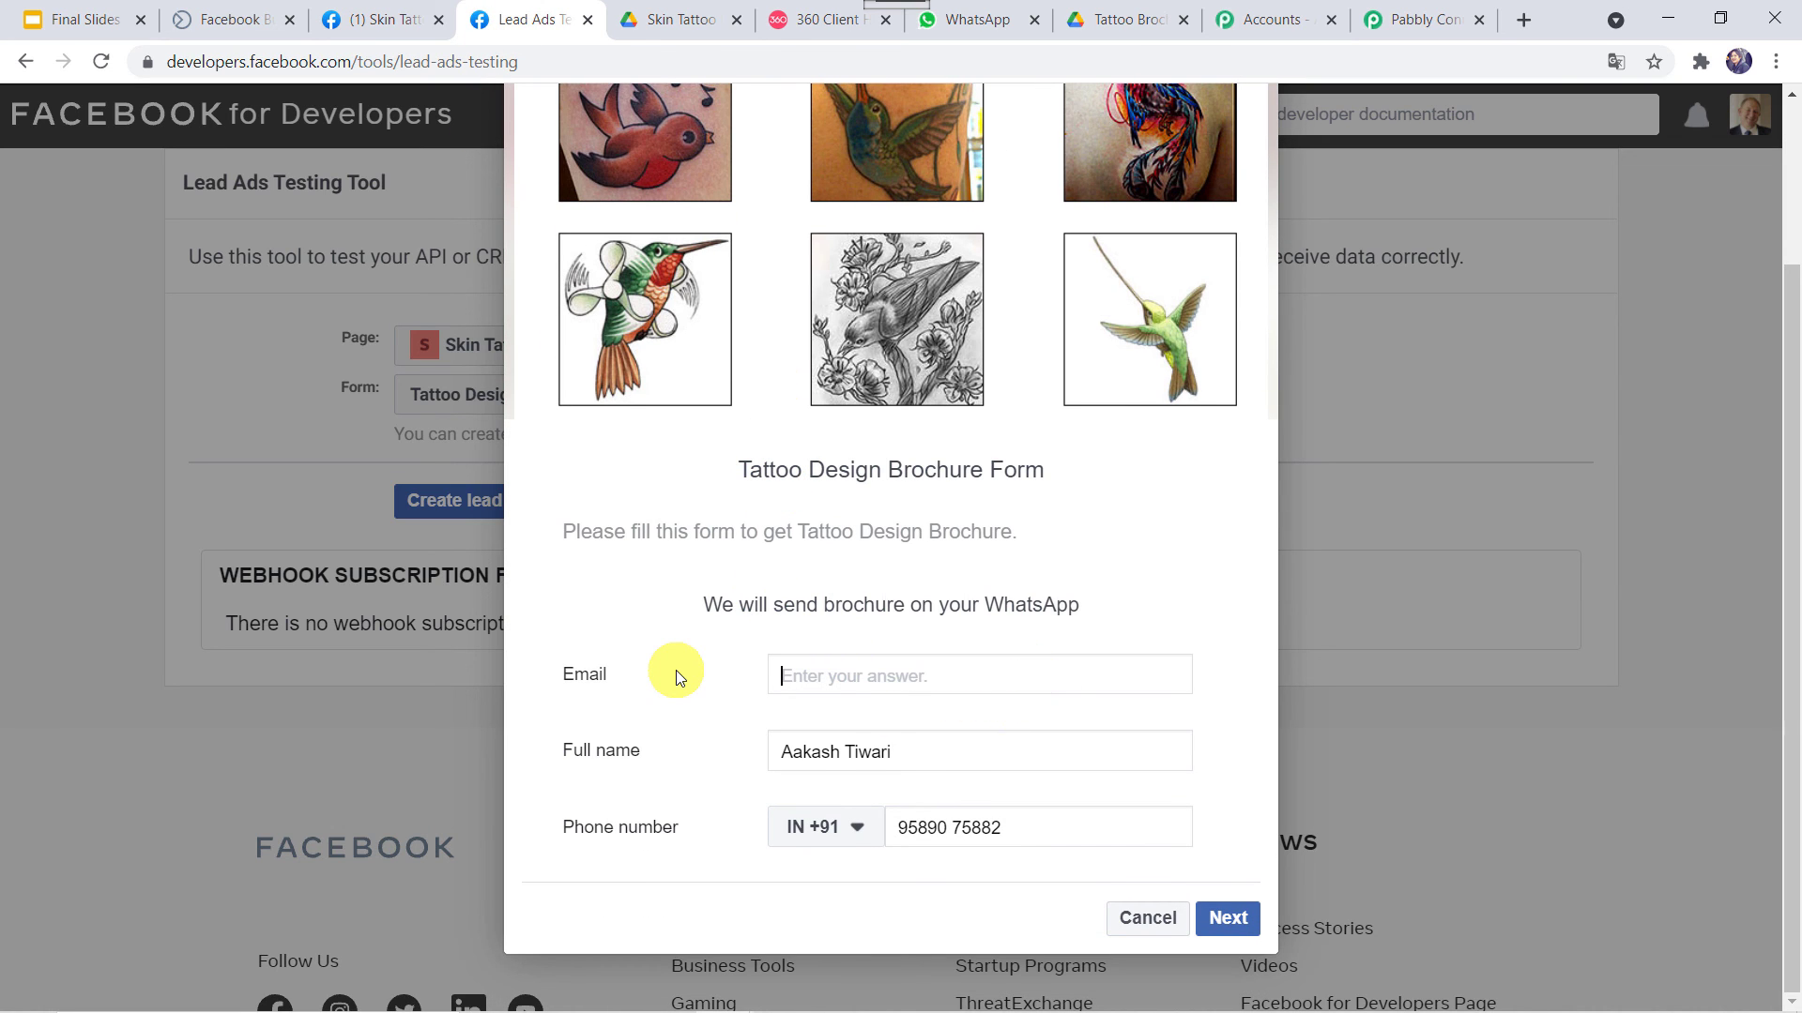
pyautogui.write('Sanjay')
pyautogui.press('BackSpace')
pyautogui.press('BackSpace')
pyautogui.press('BackSpace')
pyautogui.press('BackSpace')
pyautogui.press('BackSpace')
pyautogui.press('BackSpace')
pyautogui.press('BackSpace')
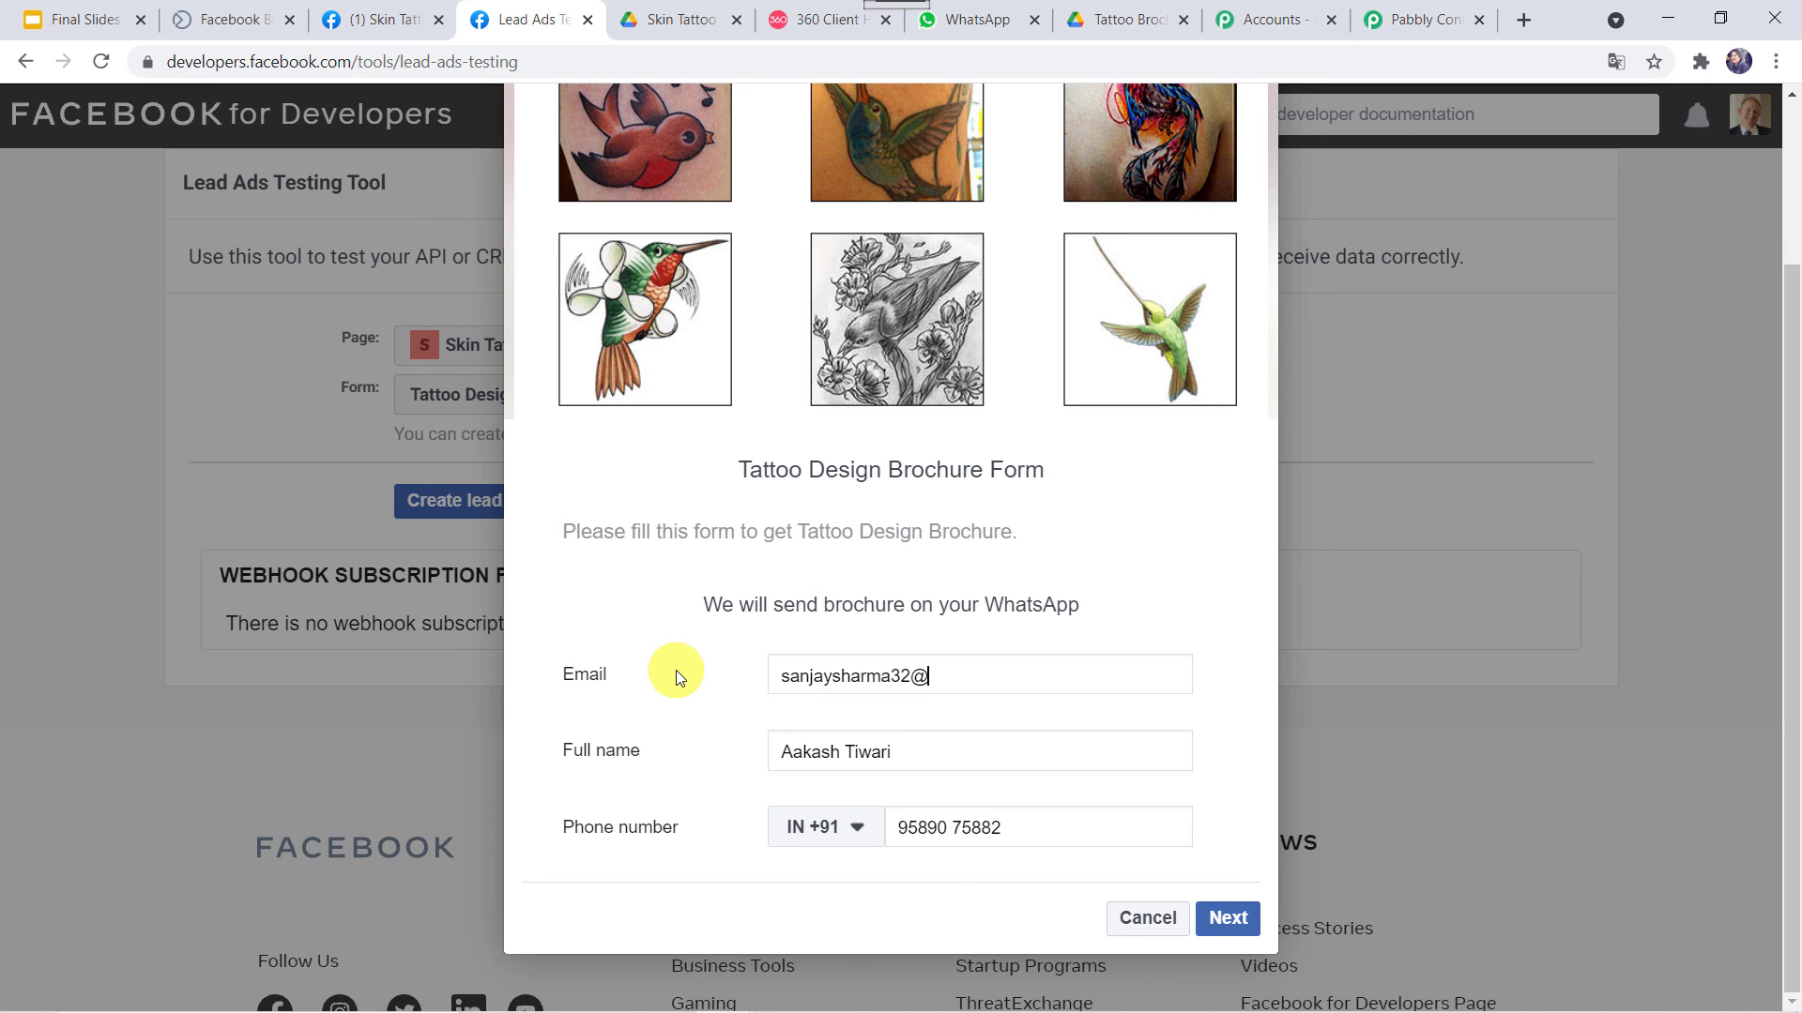
# Enter the lead's new full name and phone number, then submit the test lead
pyautogui.press('Tab')
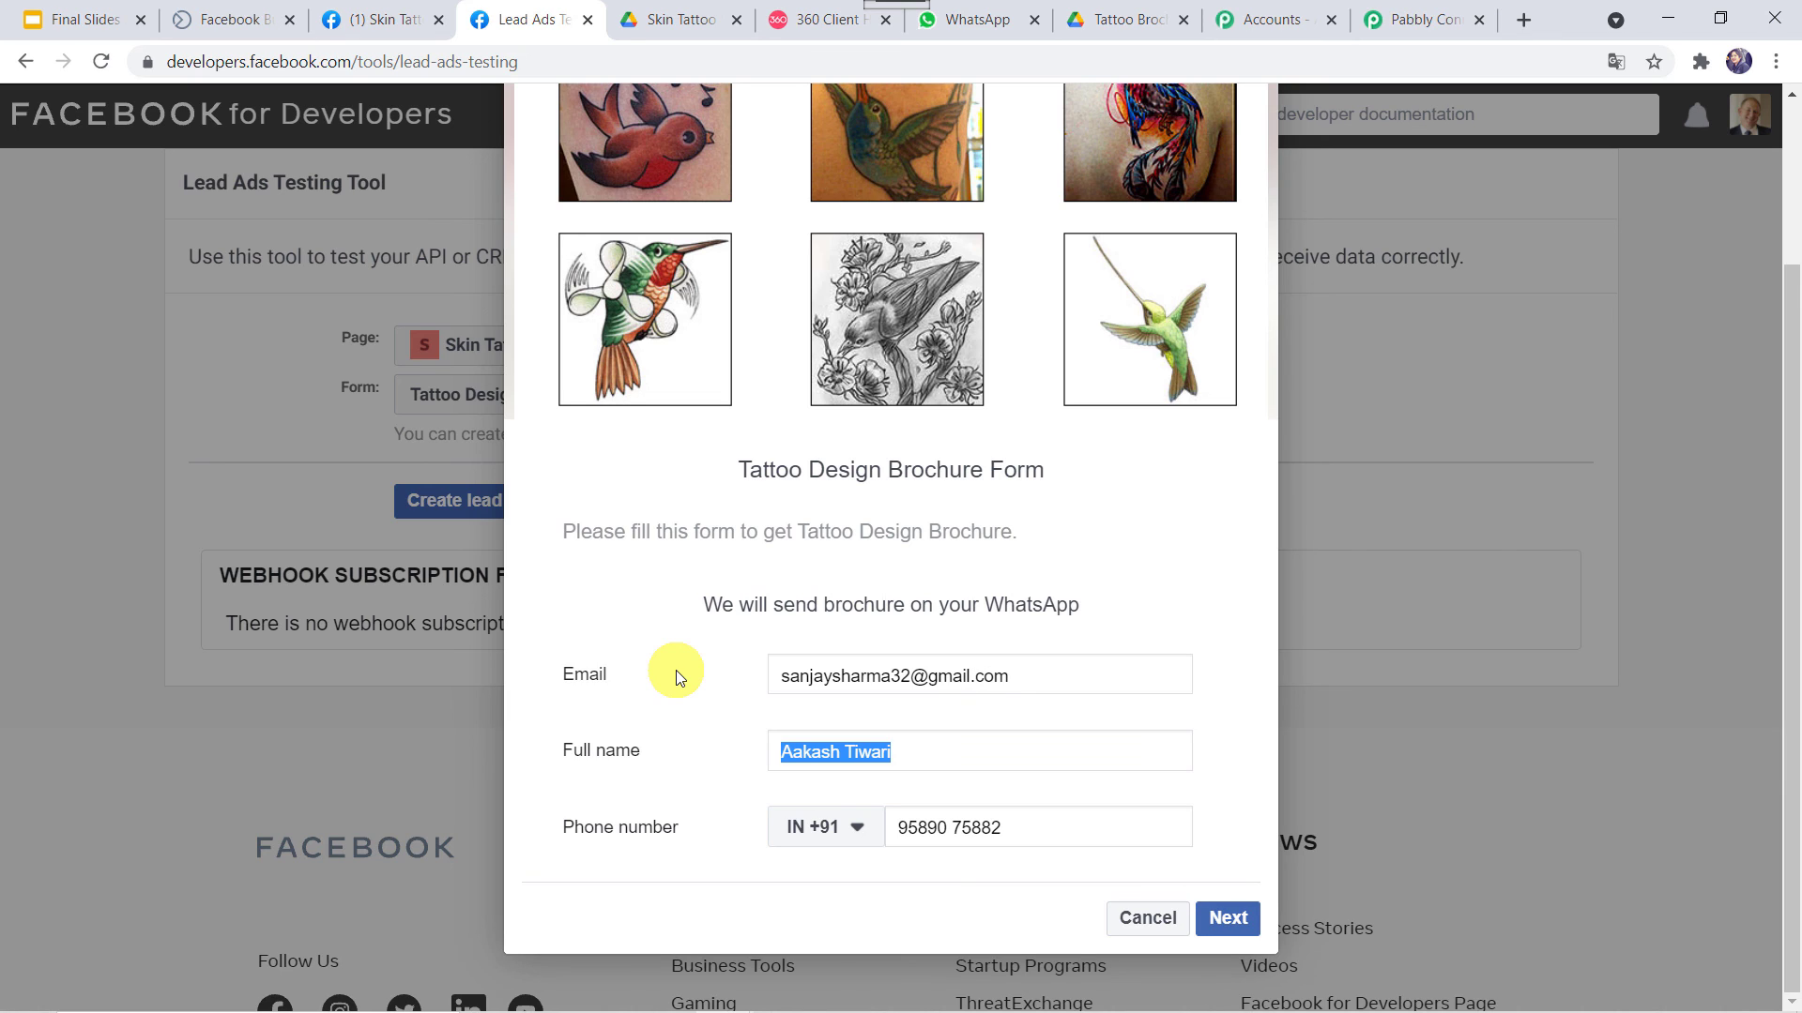
pyautogui.press('BackSpace')
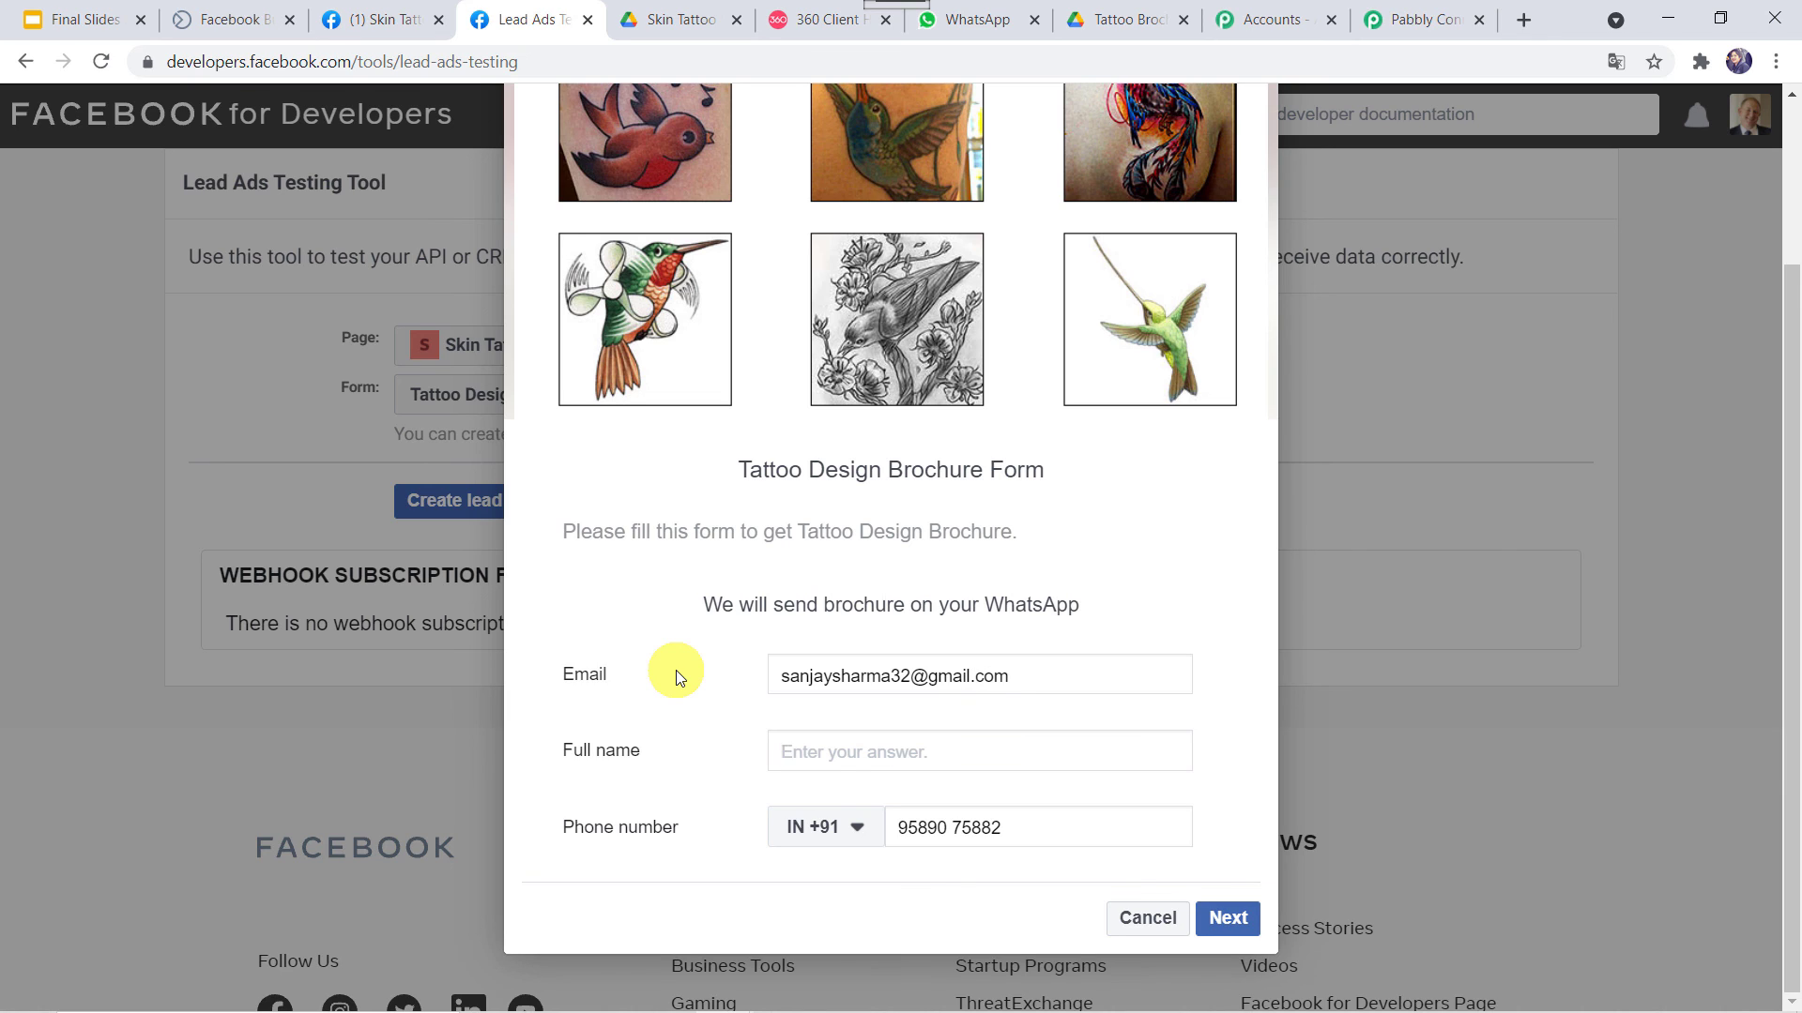
pyautogui.press('Tab')
pyautogui.press('Tab')
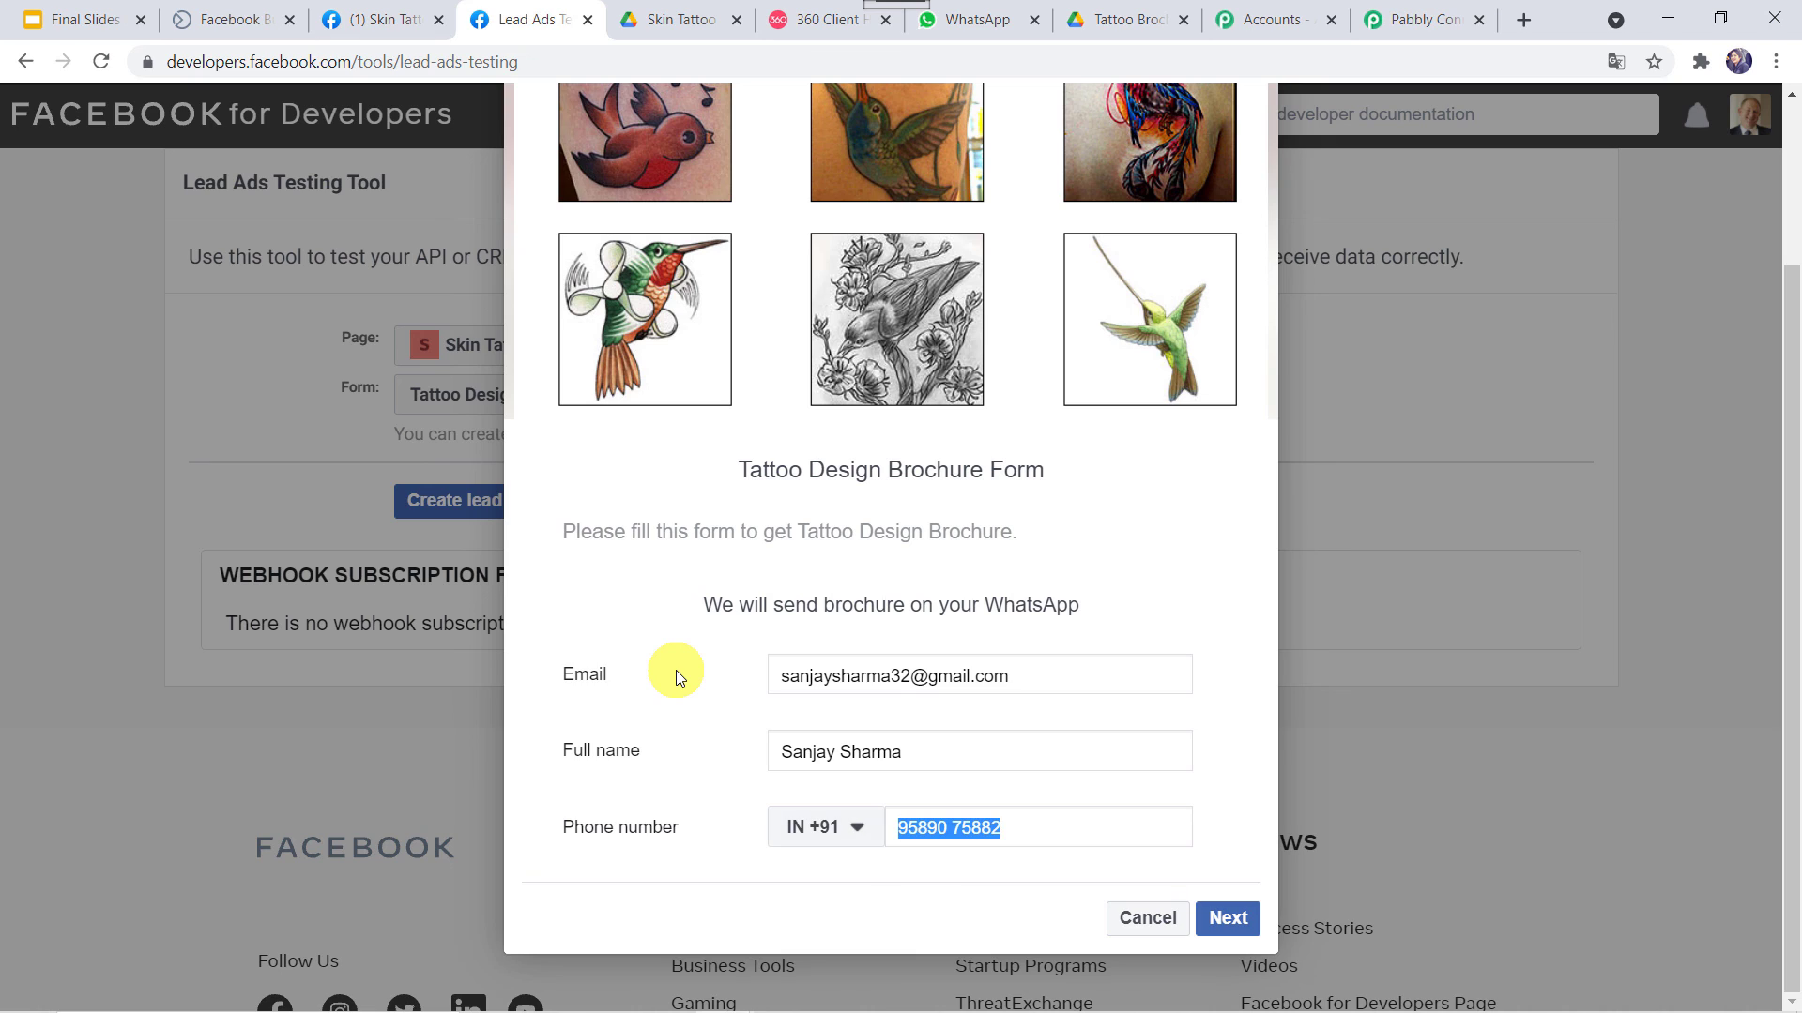
pyautogui.press('BackSpace')
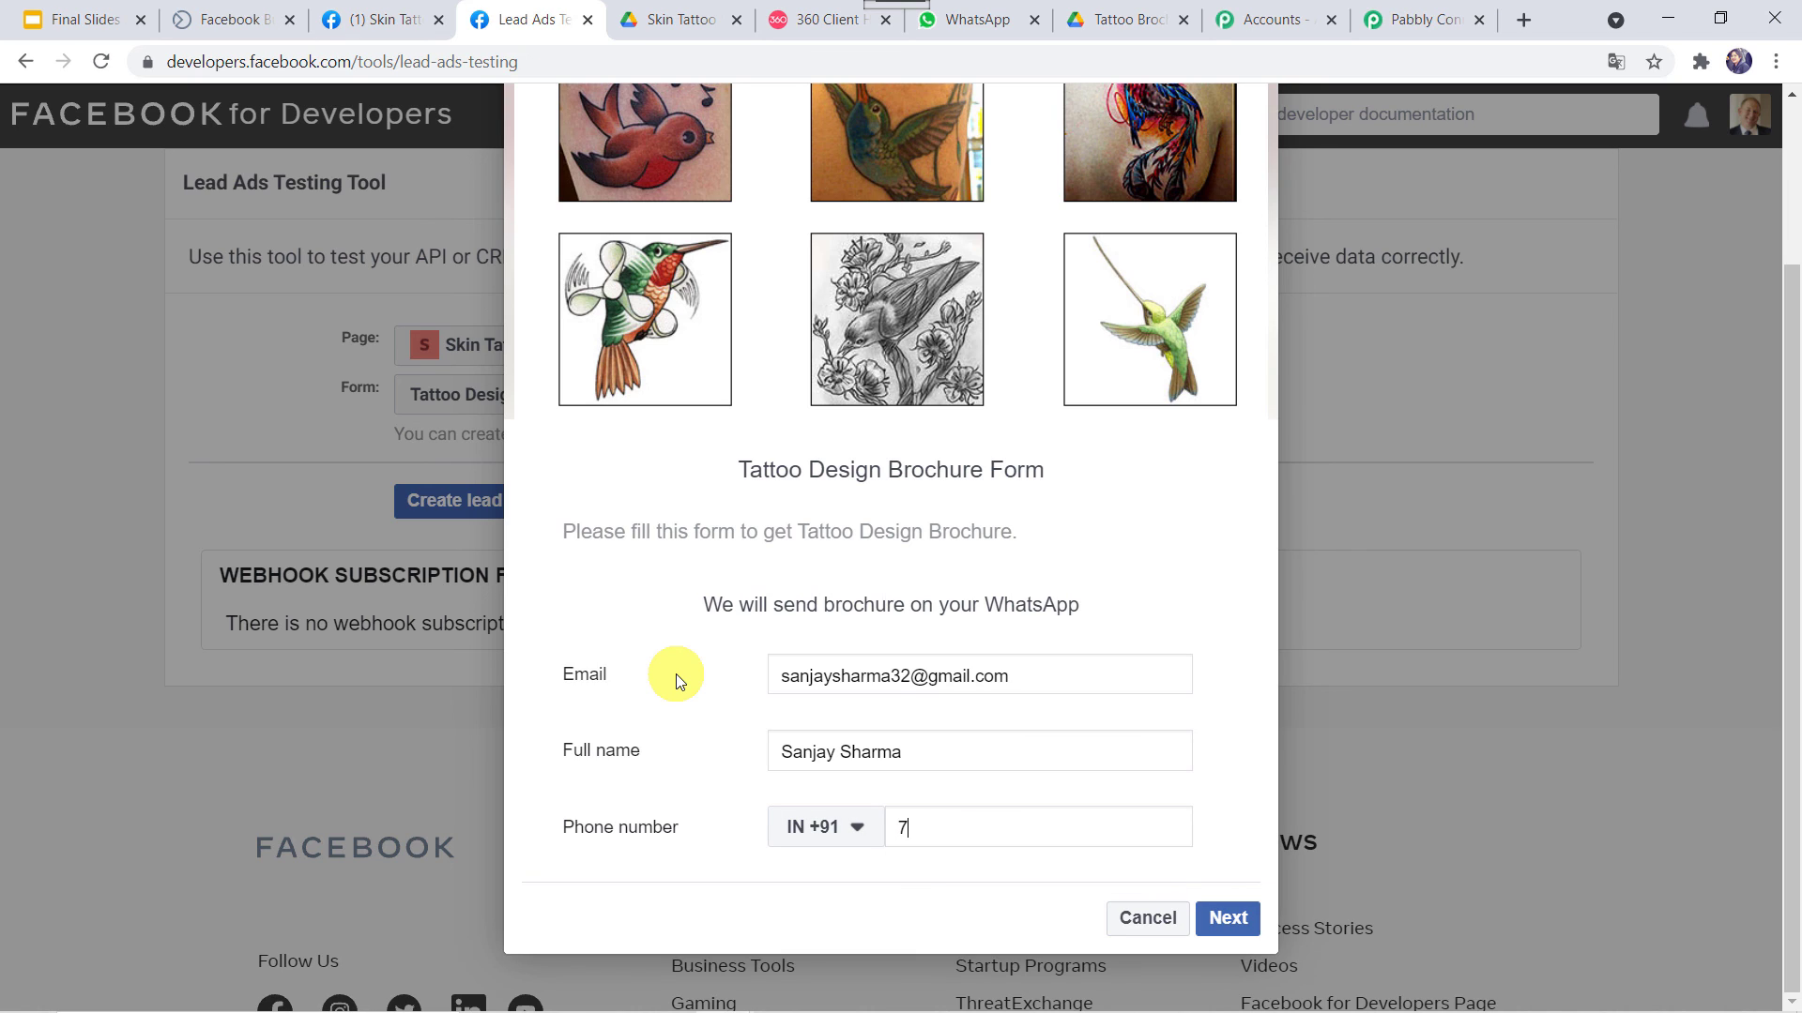
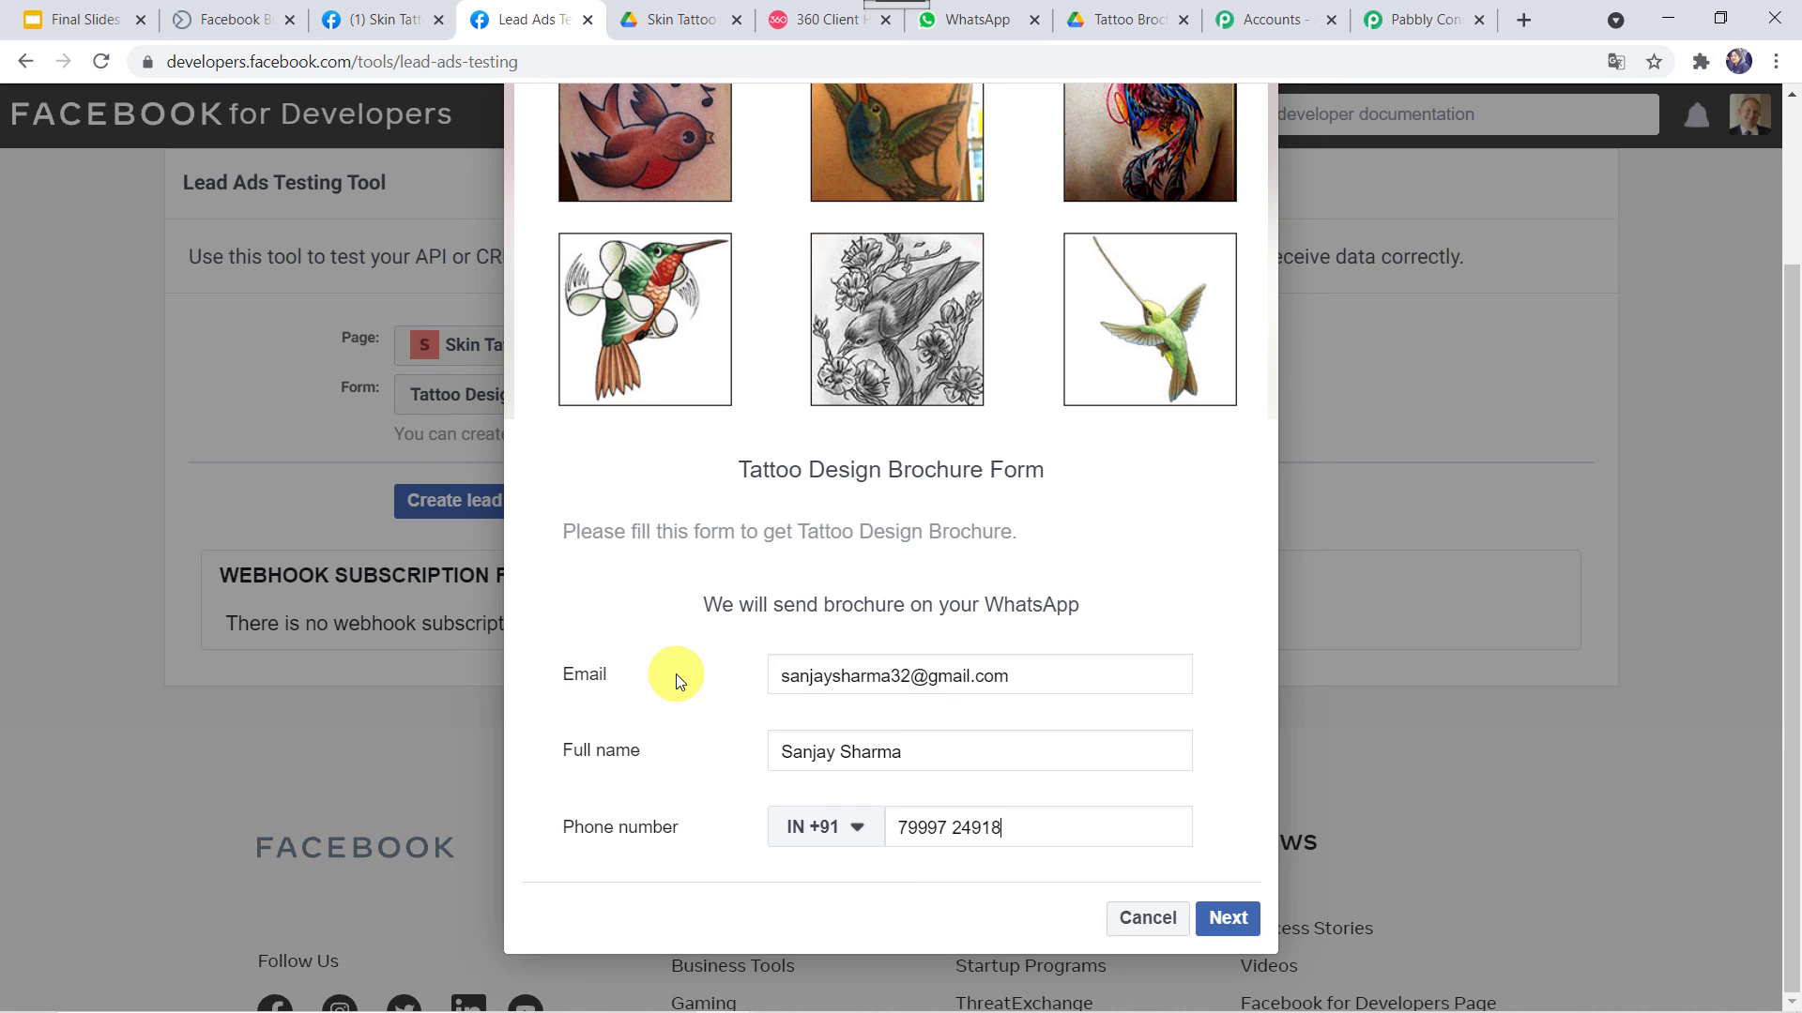
pyautogui.click(1235, 918)
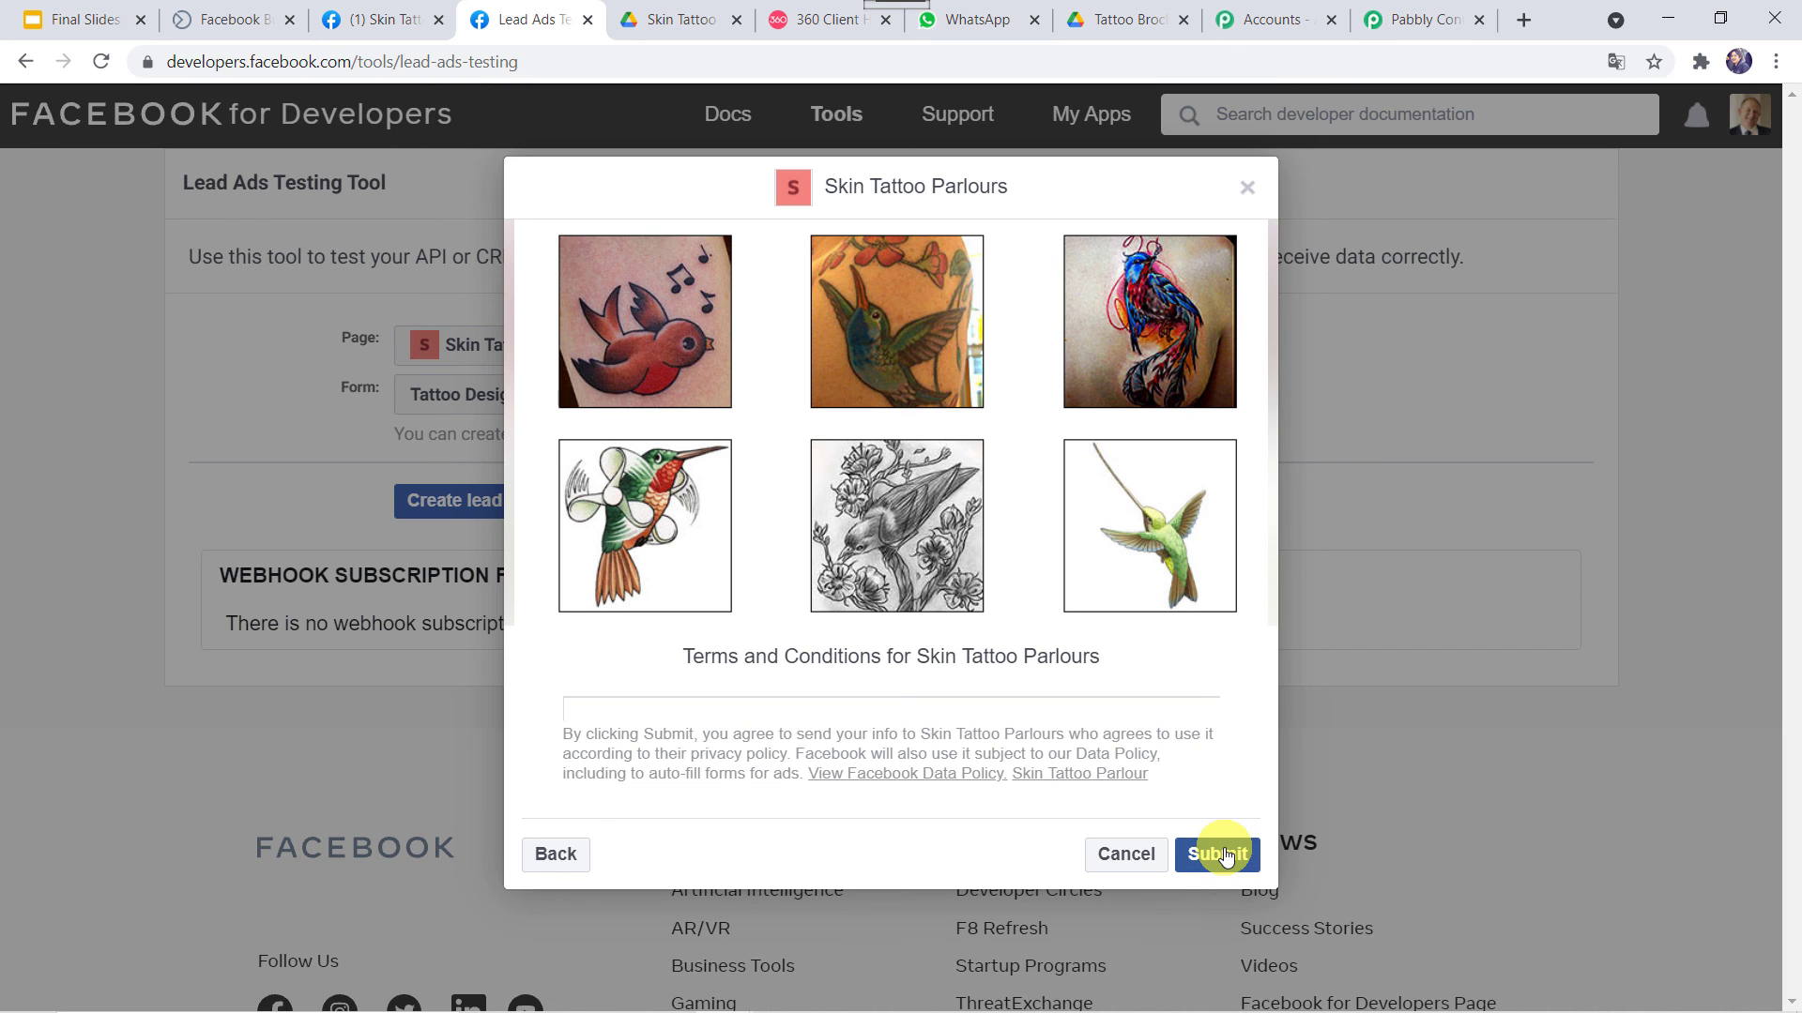
pyautogui.click(1218, 854)
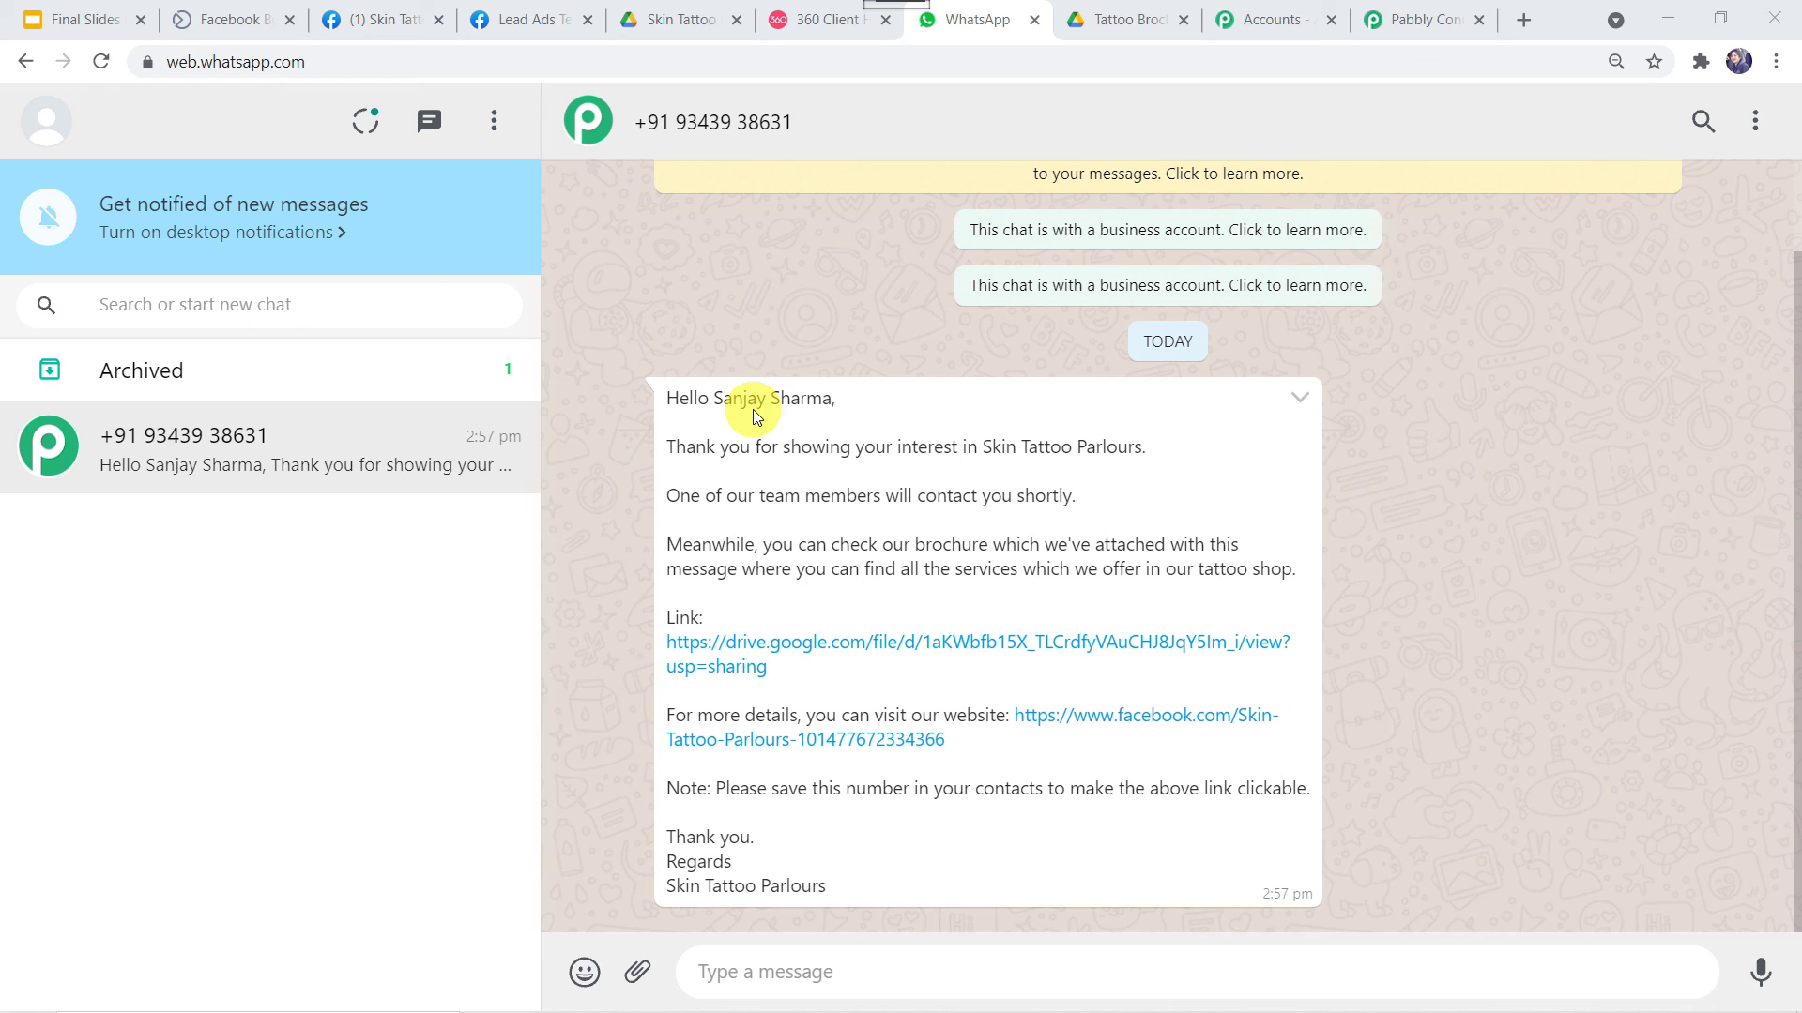
# Return to the Pabbly Connect workflow after checking the WhatsApp message
pyautogui.click(1407, 20)
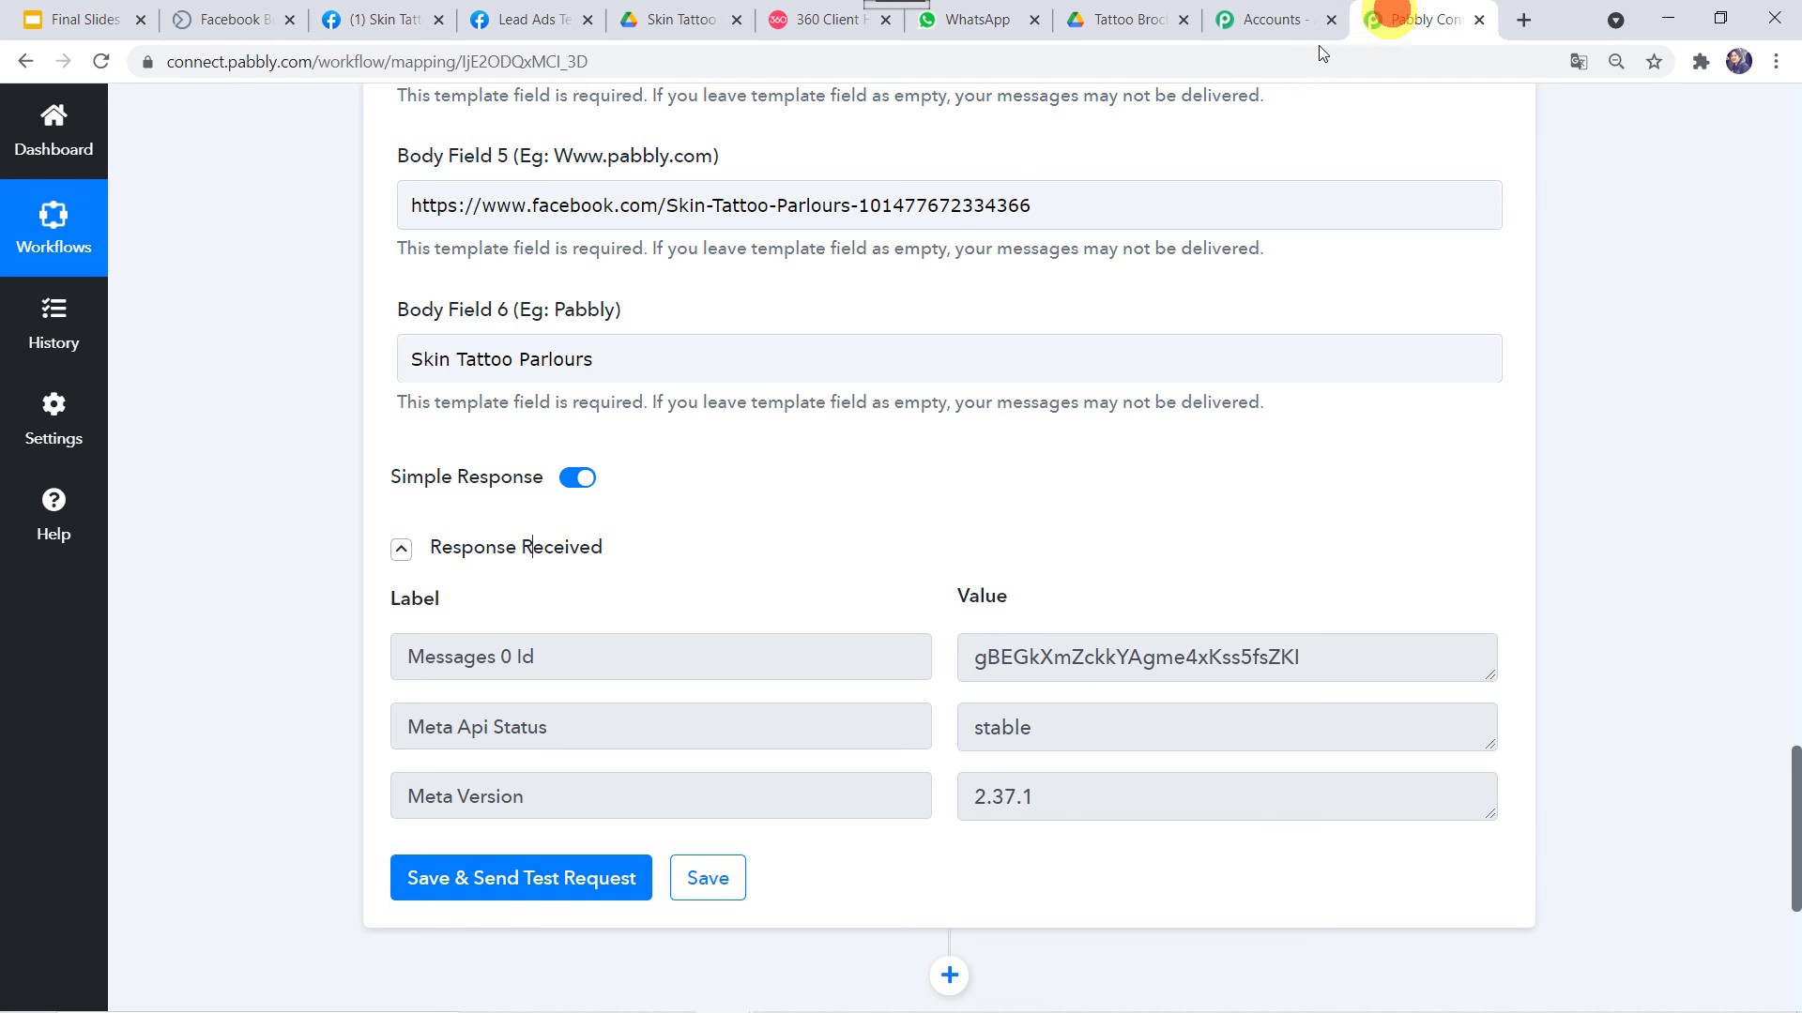
# Collapse the WhatsApp by 360Dialog action and Facebook Lead Ads trigger steps
pyautogui.scroll(20, 658, 498)
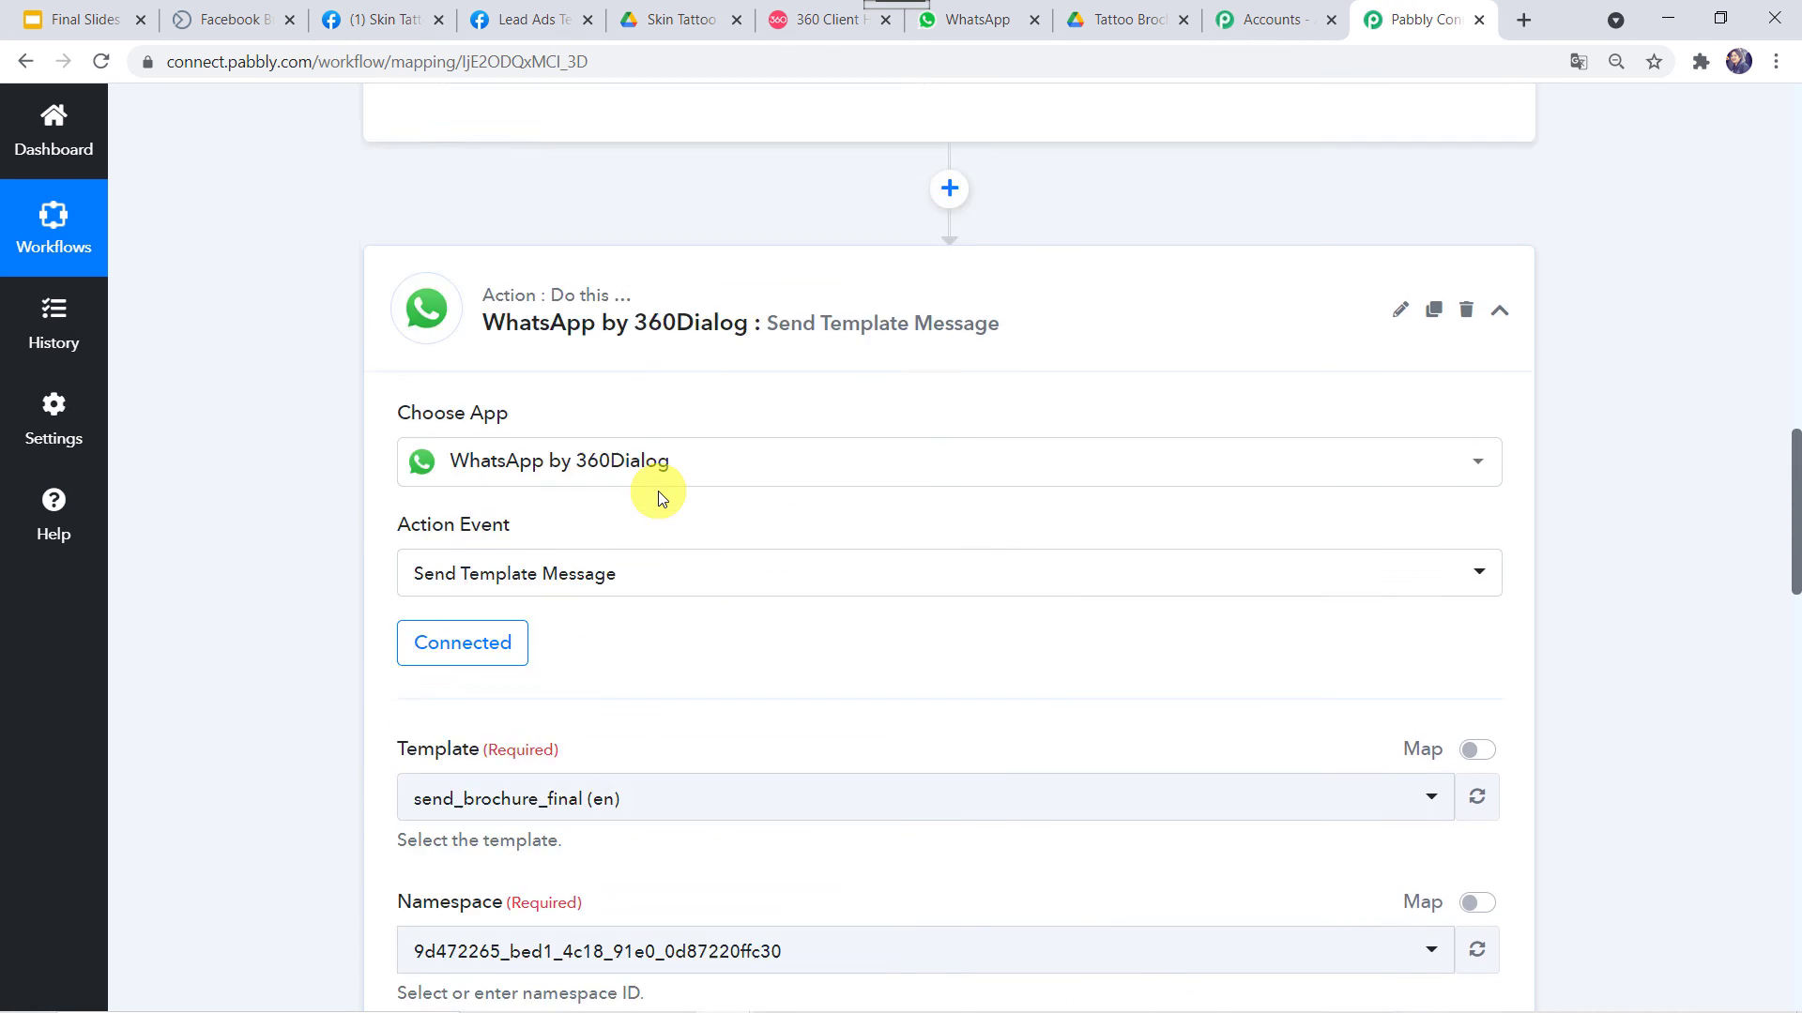
pyautogui.click(822, 559)
pyautogui.scroll(9, 843, 418)
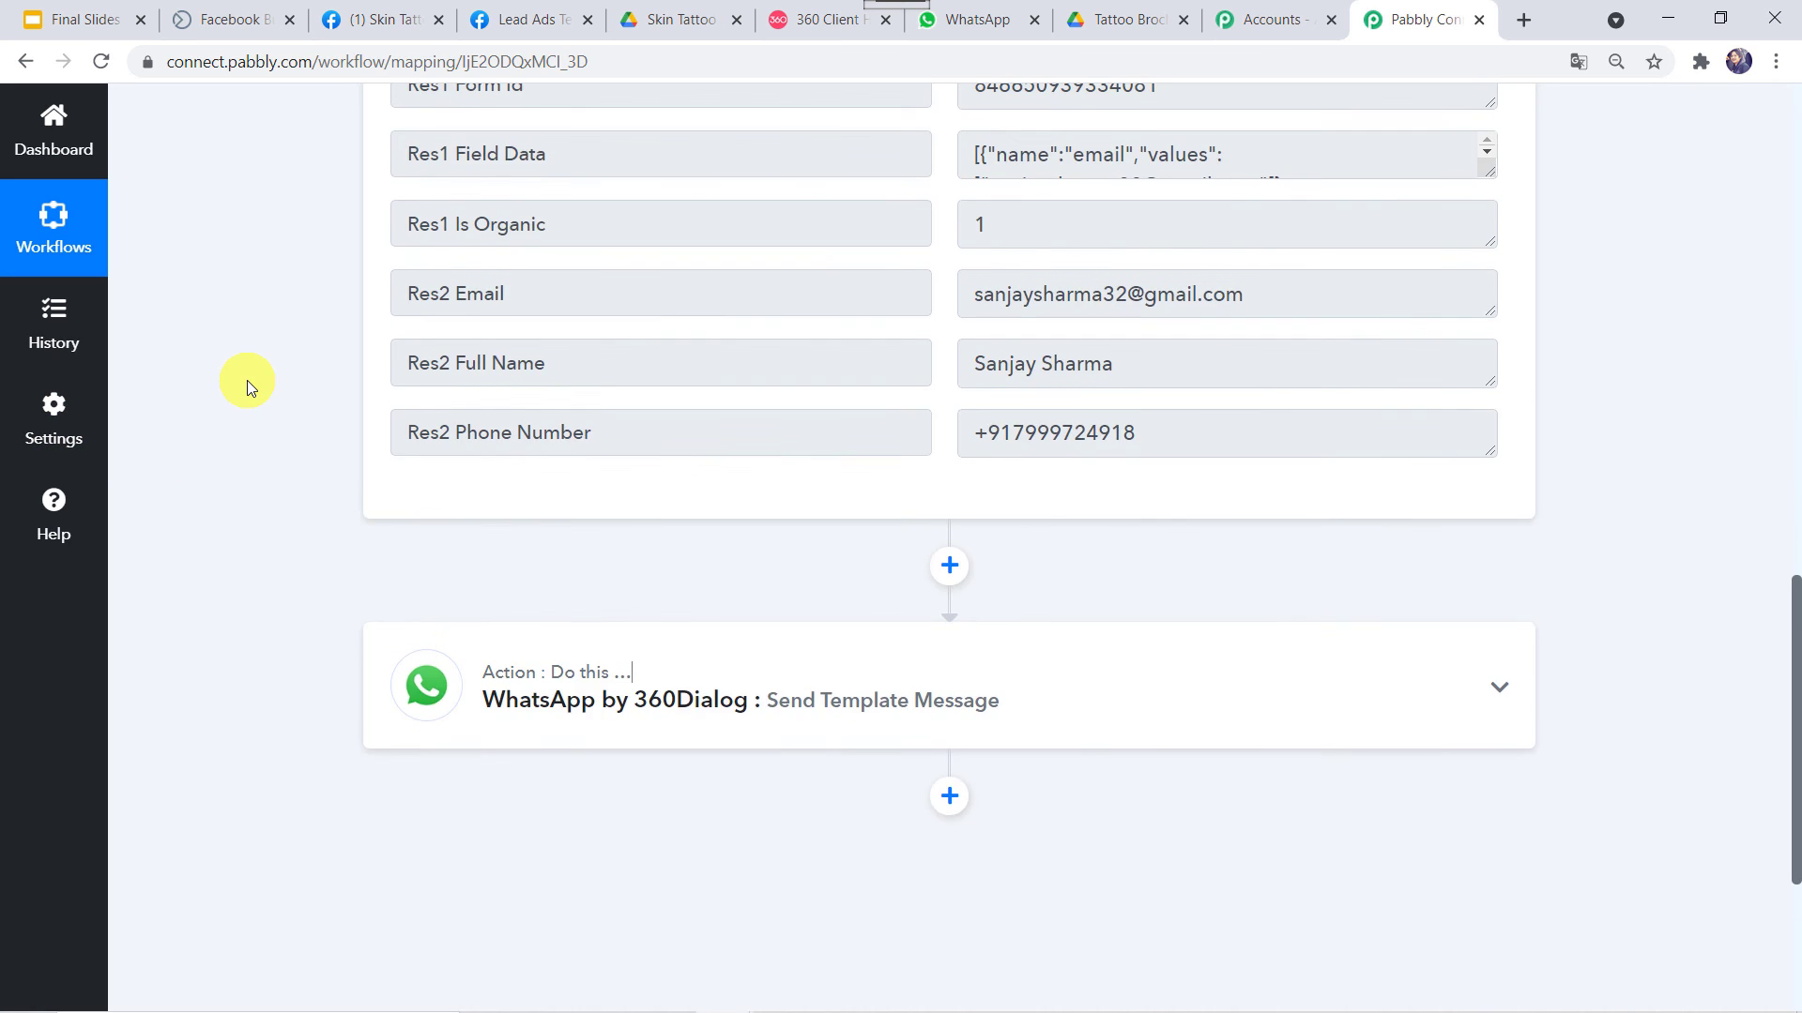
pyautogui.scroll(7, 842, 417)
pyautogui.click(849, 354)
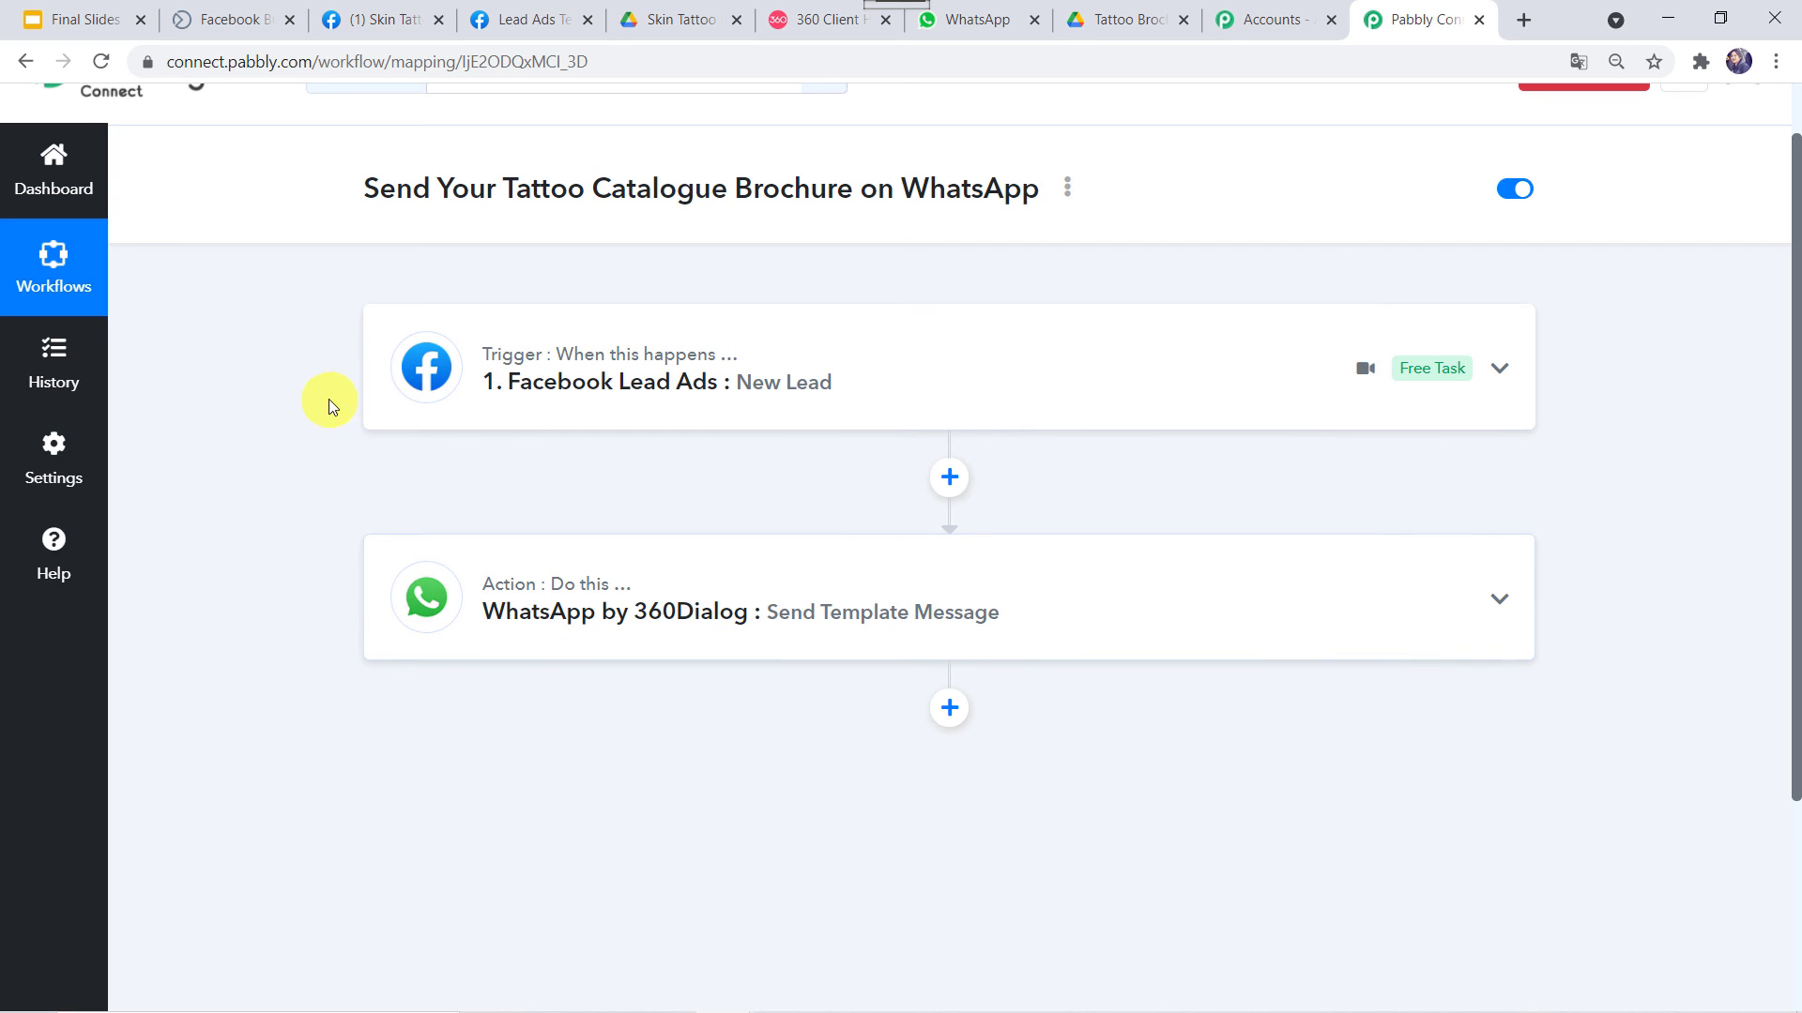
pyautogui.scroll(1, 328, 398)
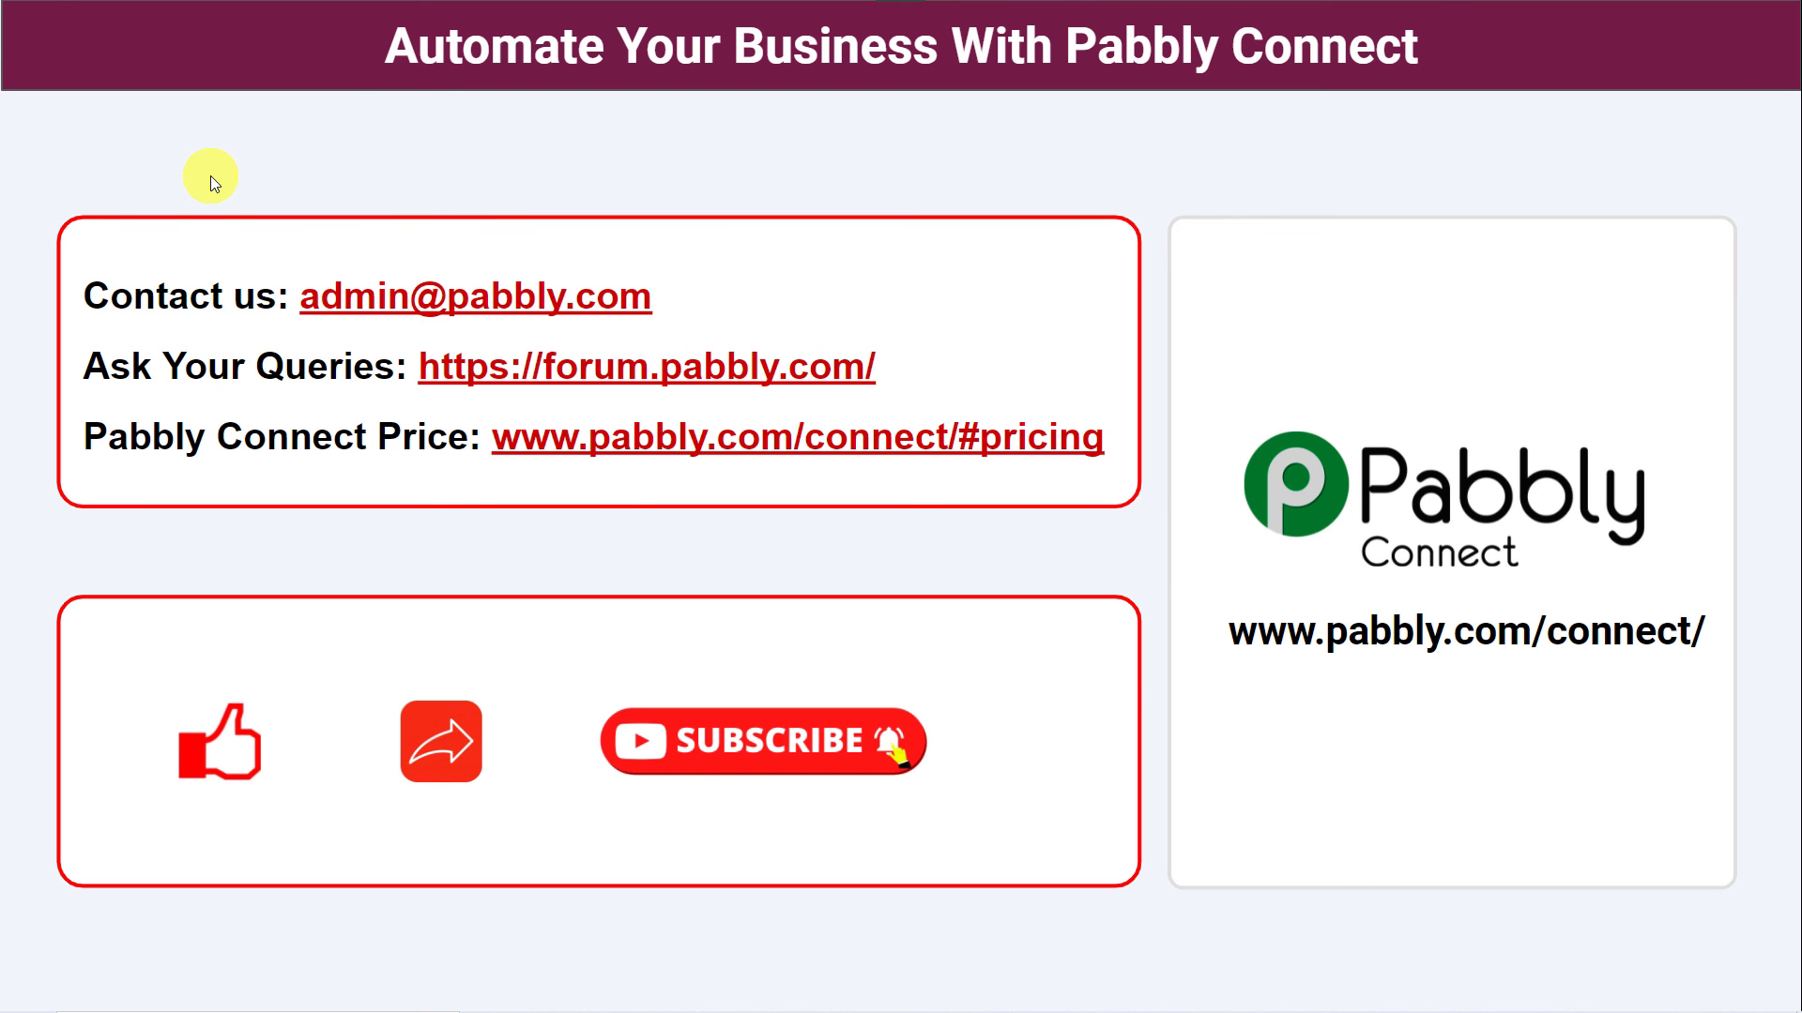